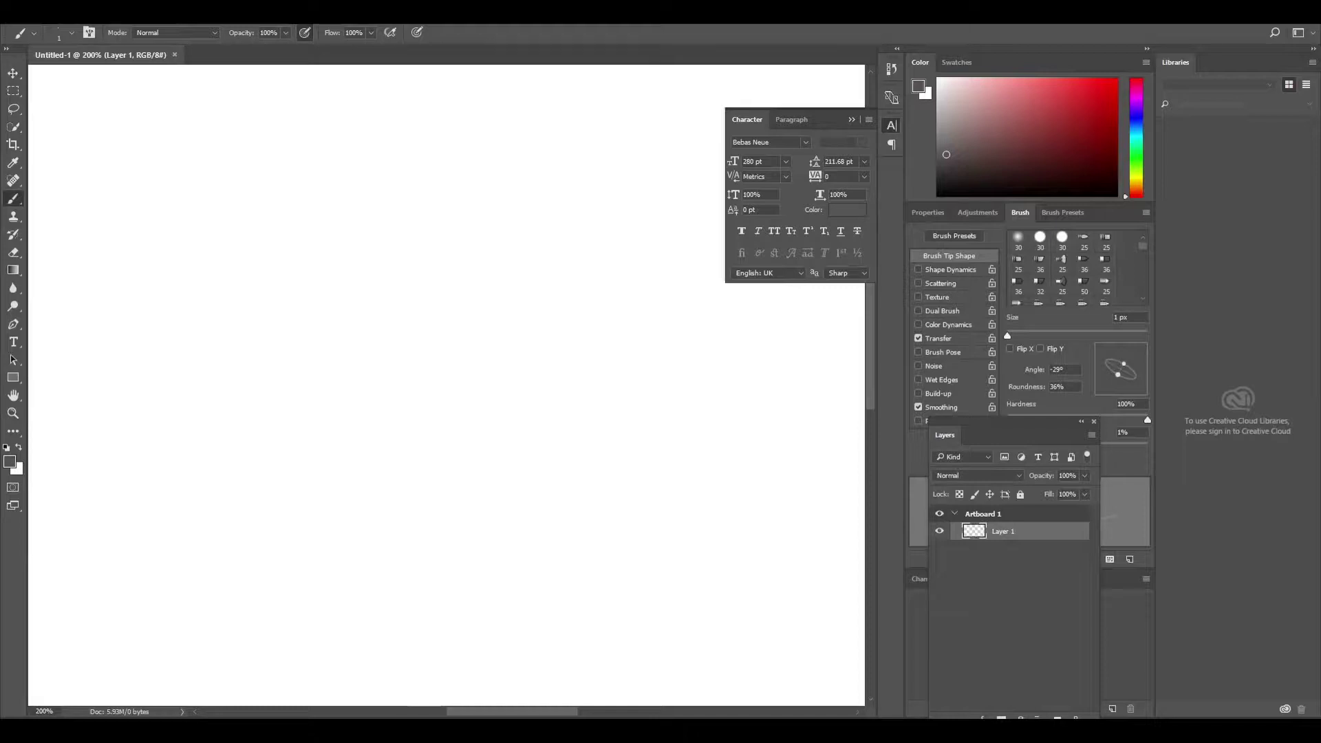
Sketch the front and rear wheel ellipses plus the lower and upper front body lines
mouse_move(337, 441)
left_mouse_down()
mouse_move(434, 495)
mouse_move(421, 551)
left_mouse_up()
left_click_drag(757, 523, 802, 513)
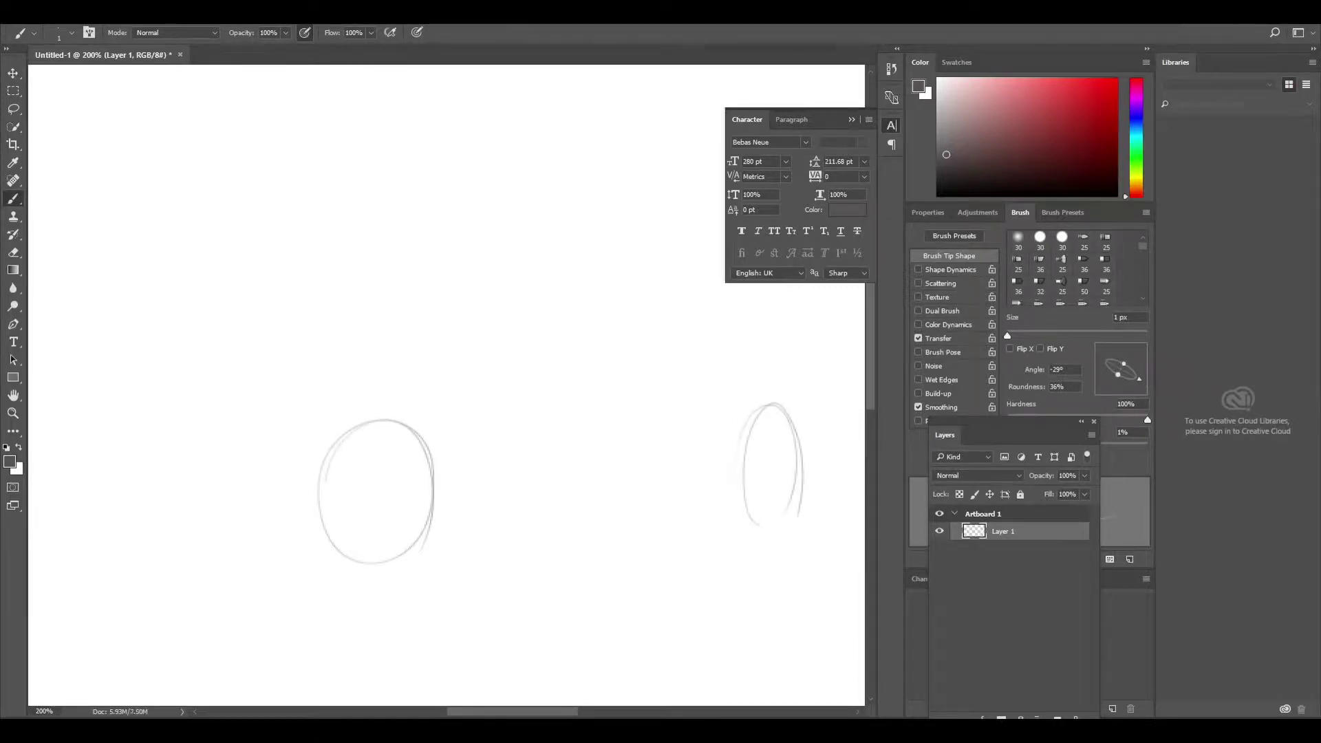
left_click_drag(348, 571, 727, 508)
left_click_drag(175, 553, 338, 551)
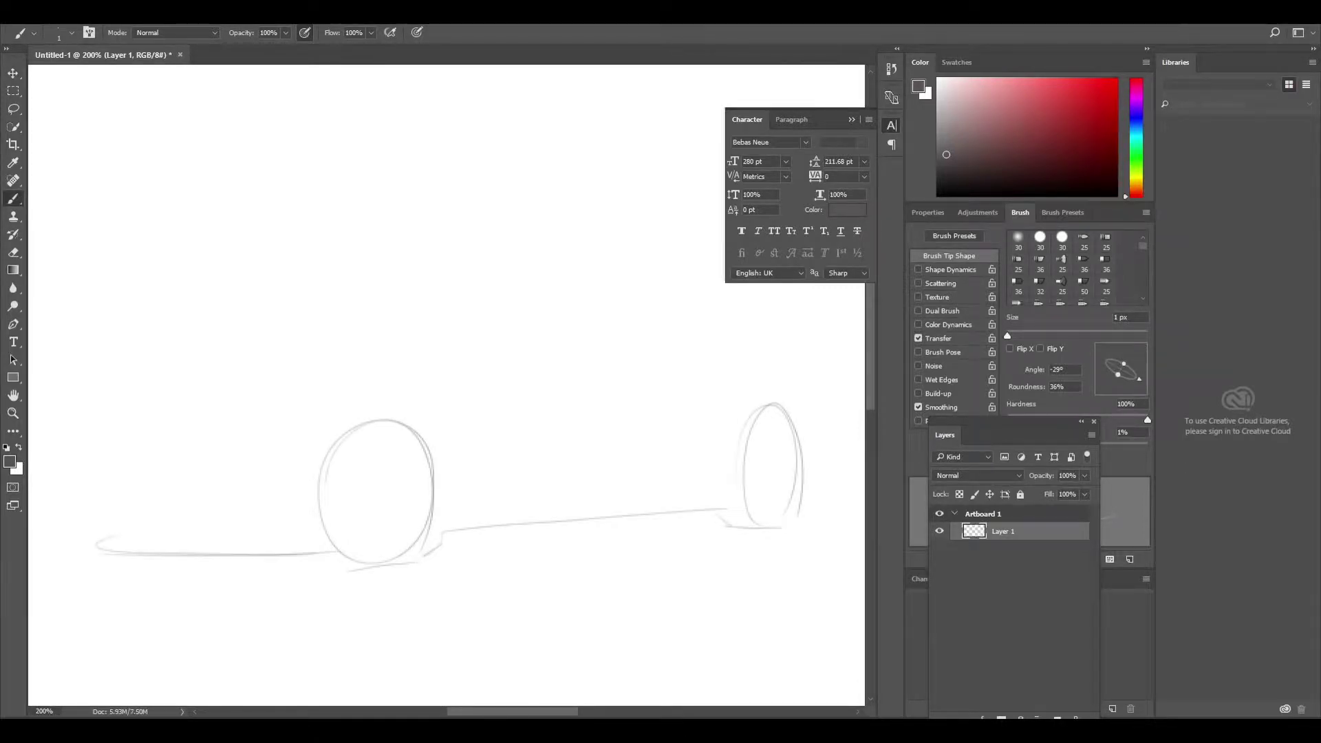
left_click_drag(130, 443, 330, 434)
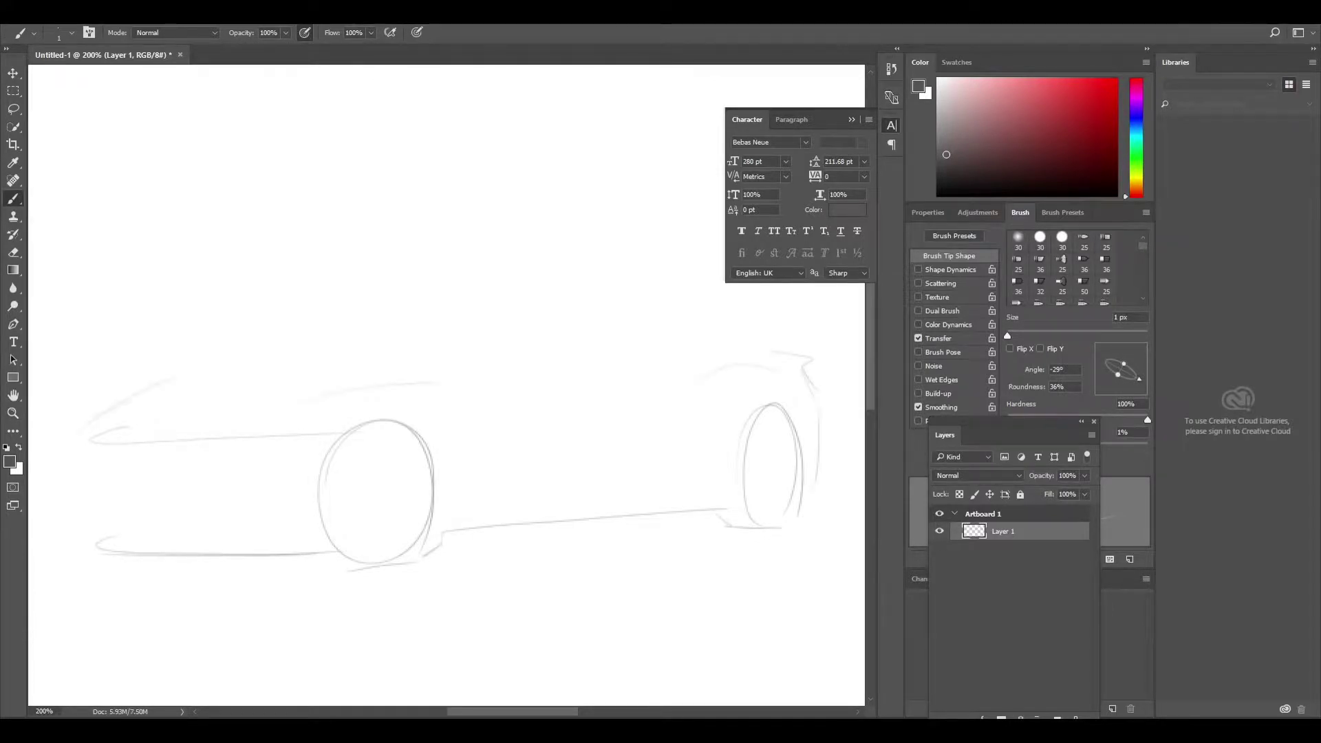
Sketch the roofline arc, darken the rocker line and draw the ground line beneath the car
mouse_move(496, 301)
left_mouse_down()
mouse_move(650, 309)
mouse_move(743, 340)
left_mouse_up()
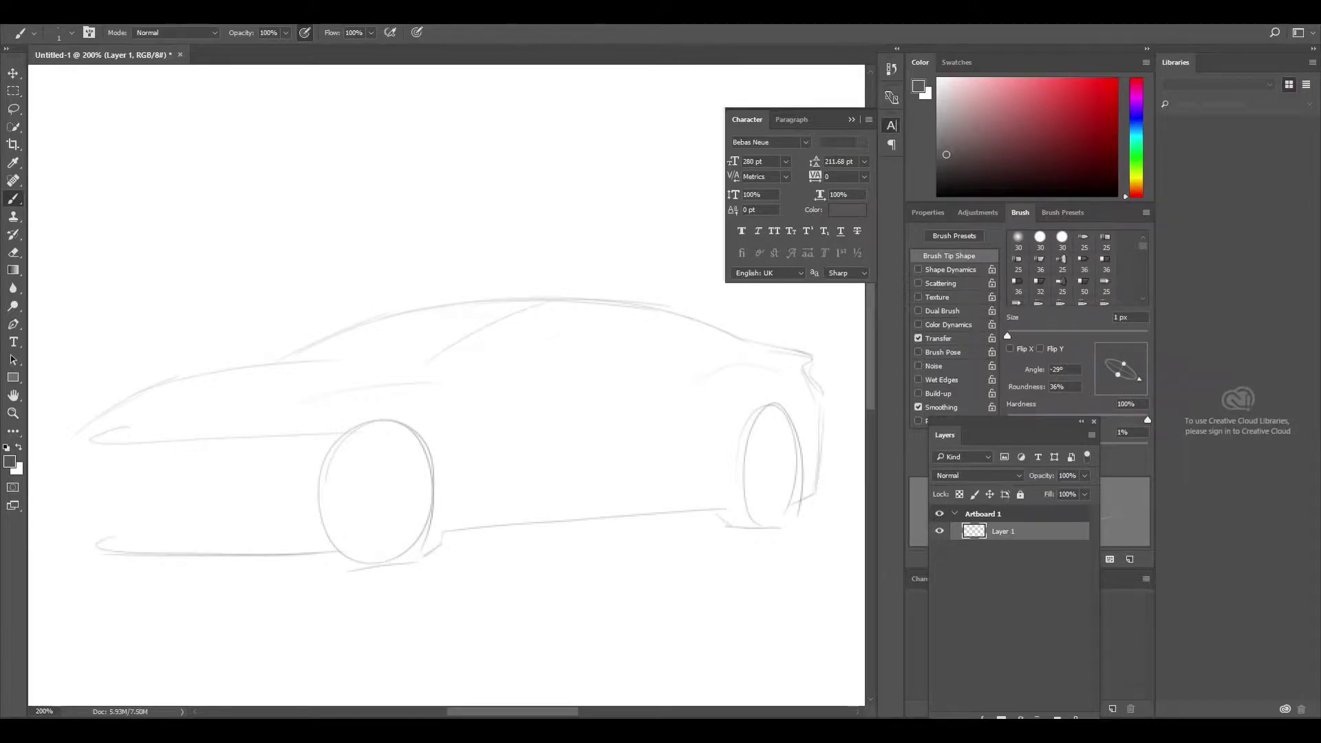
left_click_drag(523, 525, 704, 510)
left_click_drag(425, 544, 409, 562)
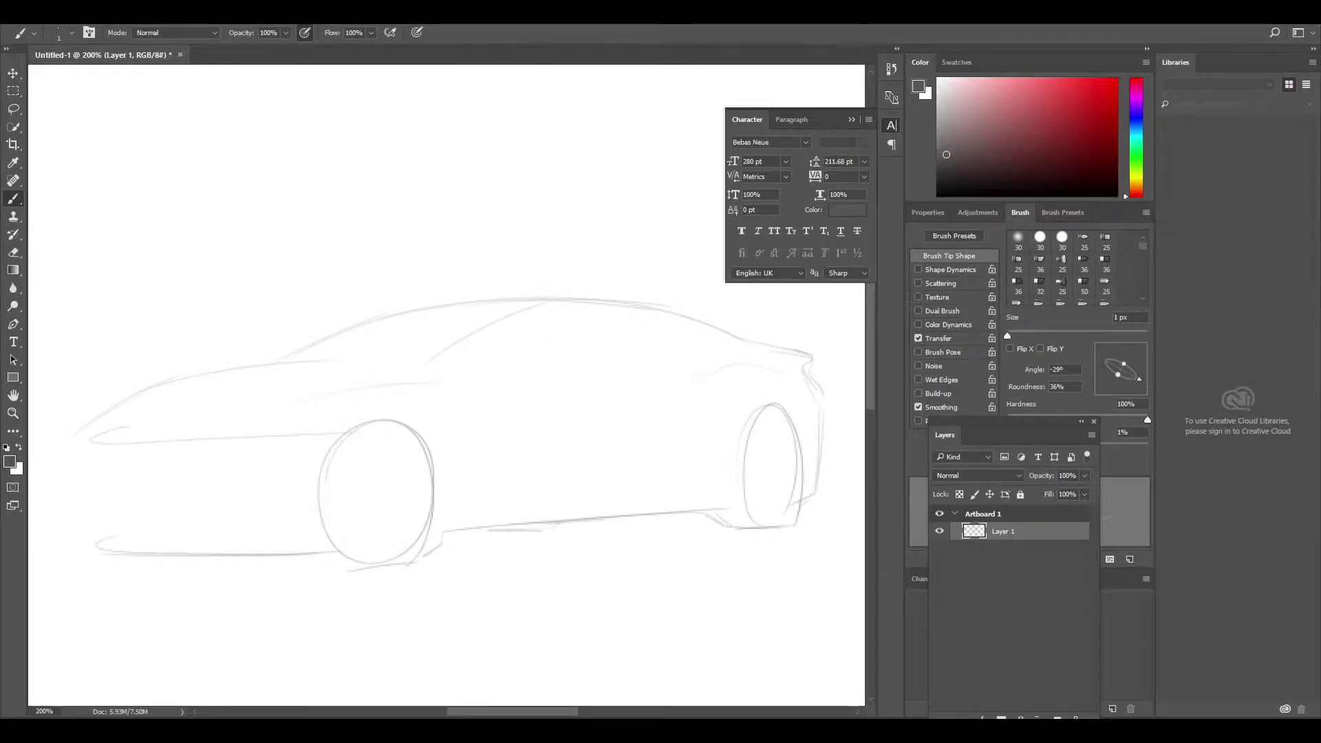
left_click_drag(562, 528, 850, 526)
left_click_drag(384, 576, 826, 556)
left_click_drag(39, 570, 359, 575)
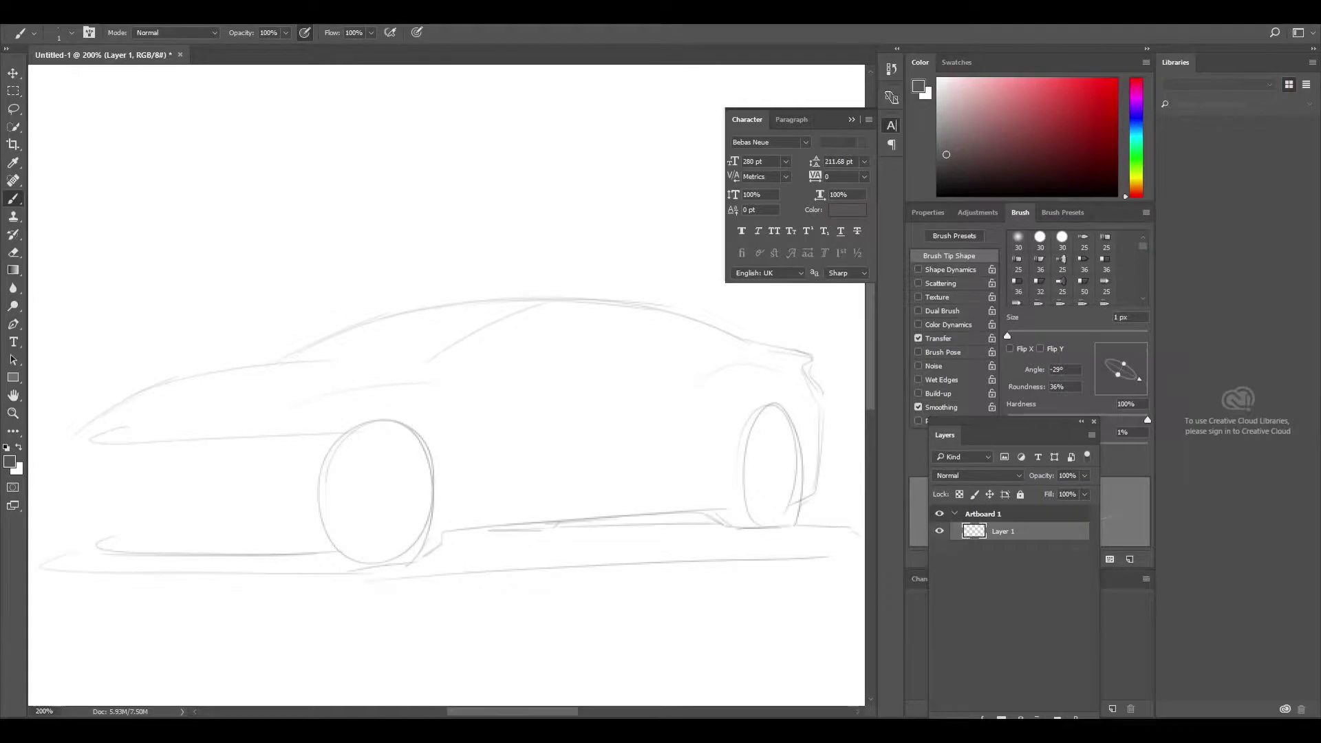
Shape the lower front, side shoulder lines, window and roof curve, and rear body curve
left_click_drag(74, 494, 380, 542)
mouse_move(195, 428)
left_mouse_down()
mouse_move(390, 387)
mouse_move(495, 386)
left_mouse_up()
left_click_drag(316, 417, 664, 369)
left_click_drag(493, 350, 702, 325)
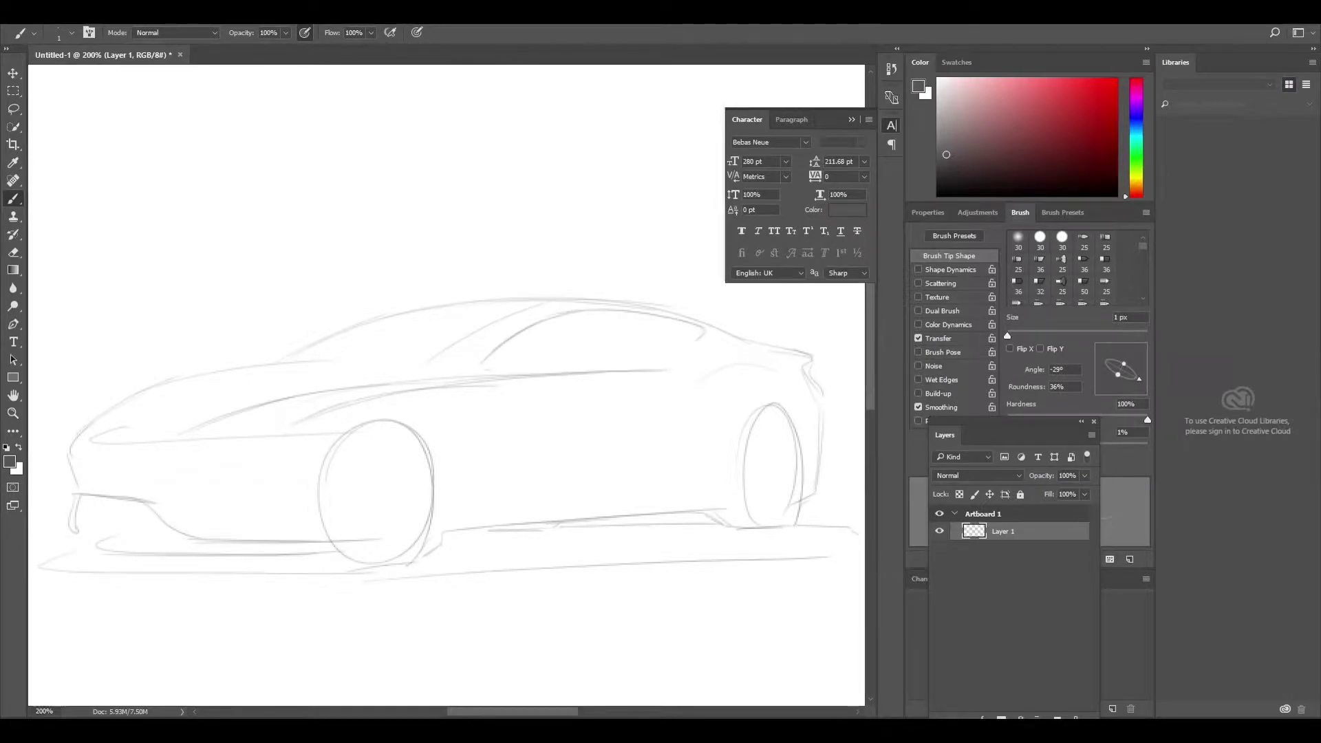
left_click_drag(484, 371, 652, 359)
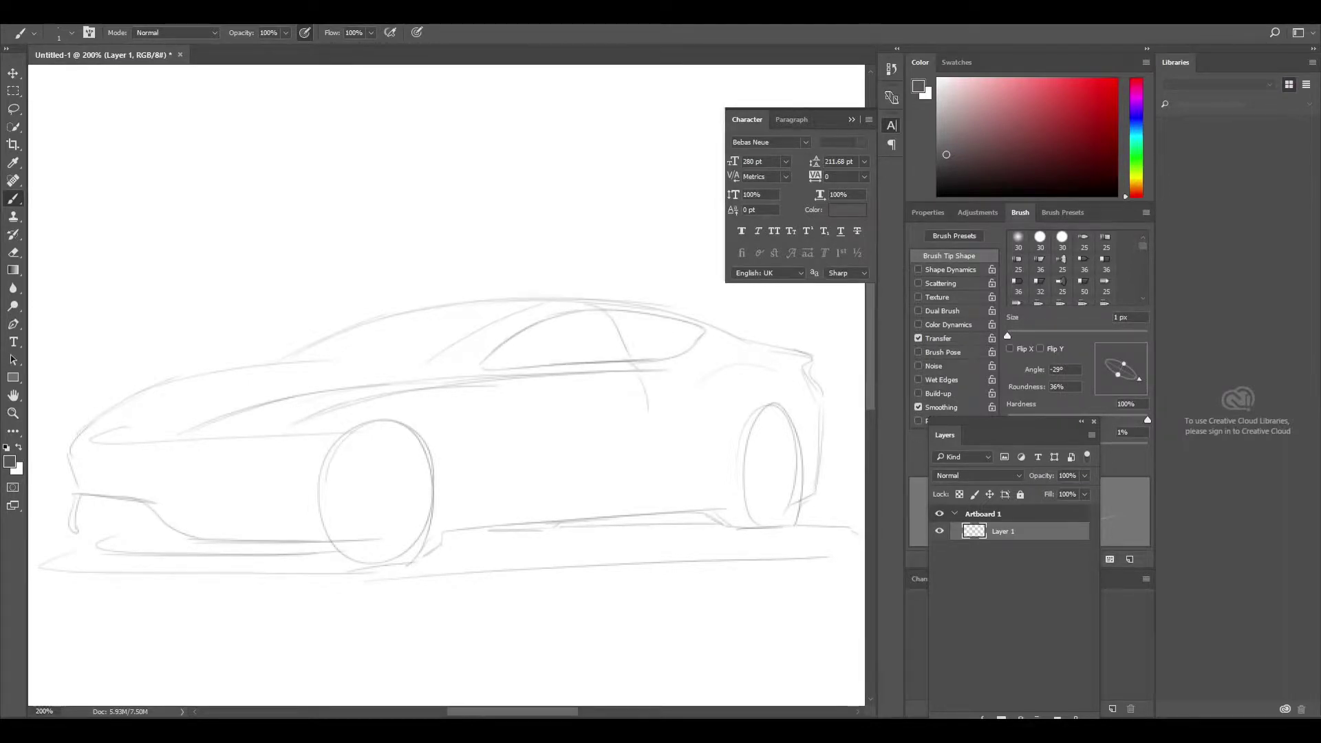
left_click_drag(700, 385, 824, 357)
Add long lower-body lines, sill lines between the wheels and light side-body lines
left_click_drag(617, 473, 363, 518)
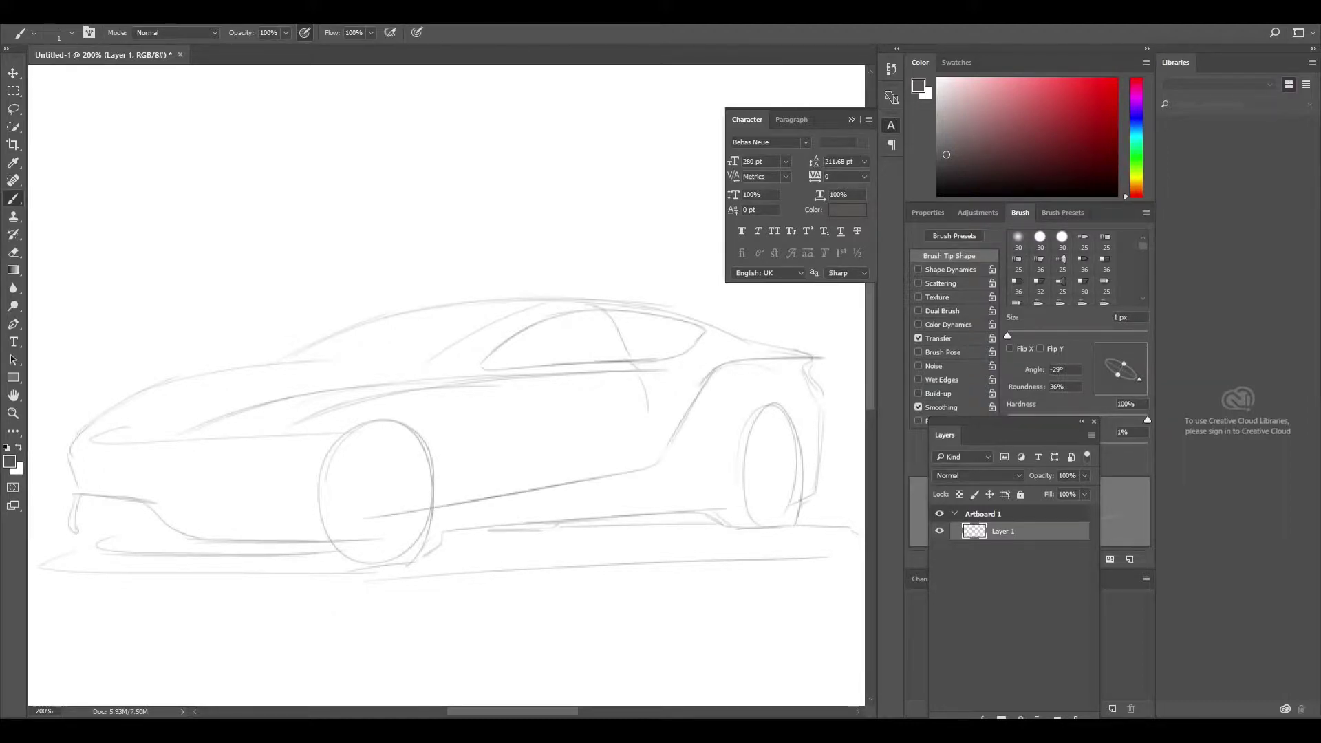
left_click_drag(446, 505, 605, 467)
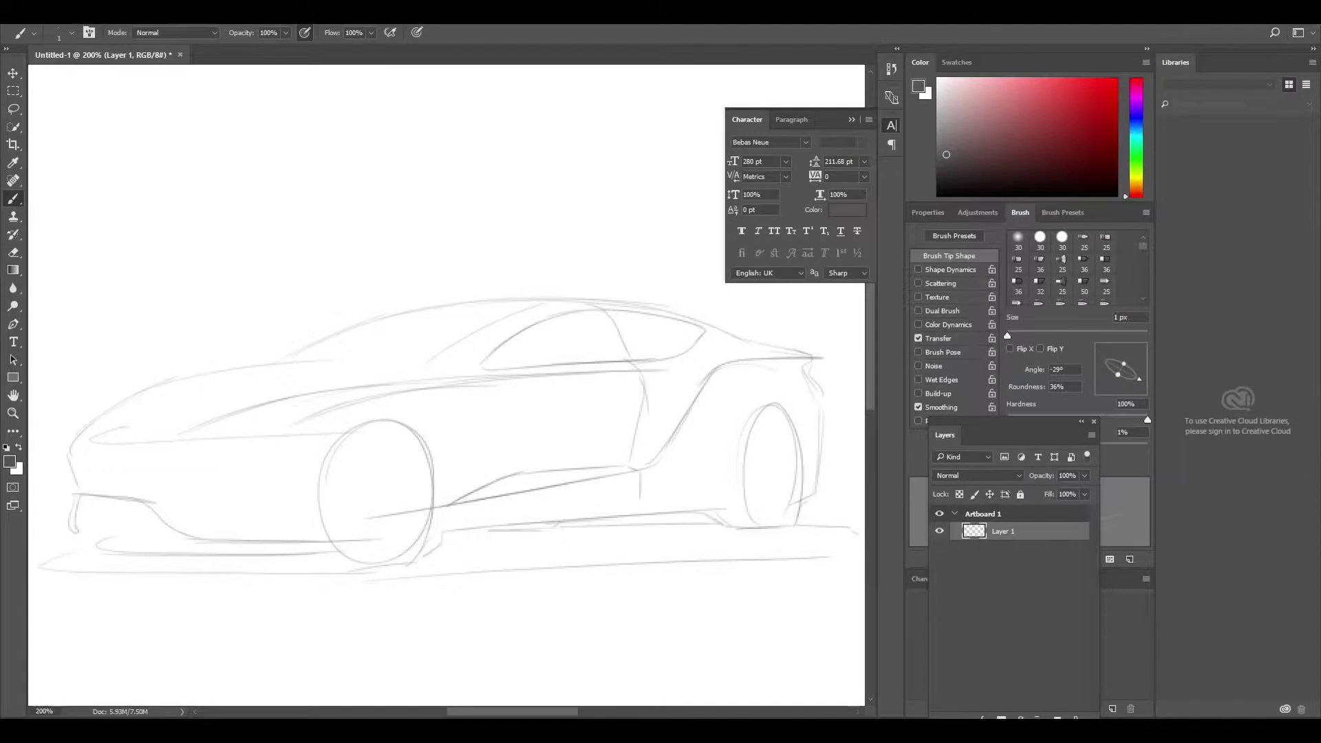
left_click_drag(578, 509, 743, 492)
left_click_drag(572, 514, 720, 504)
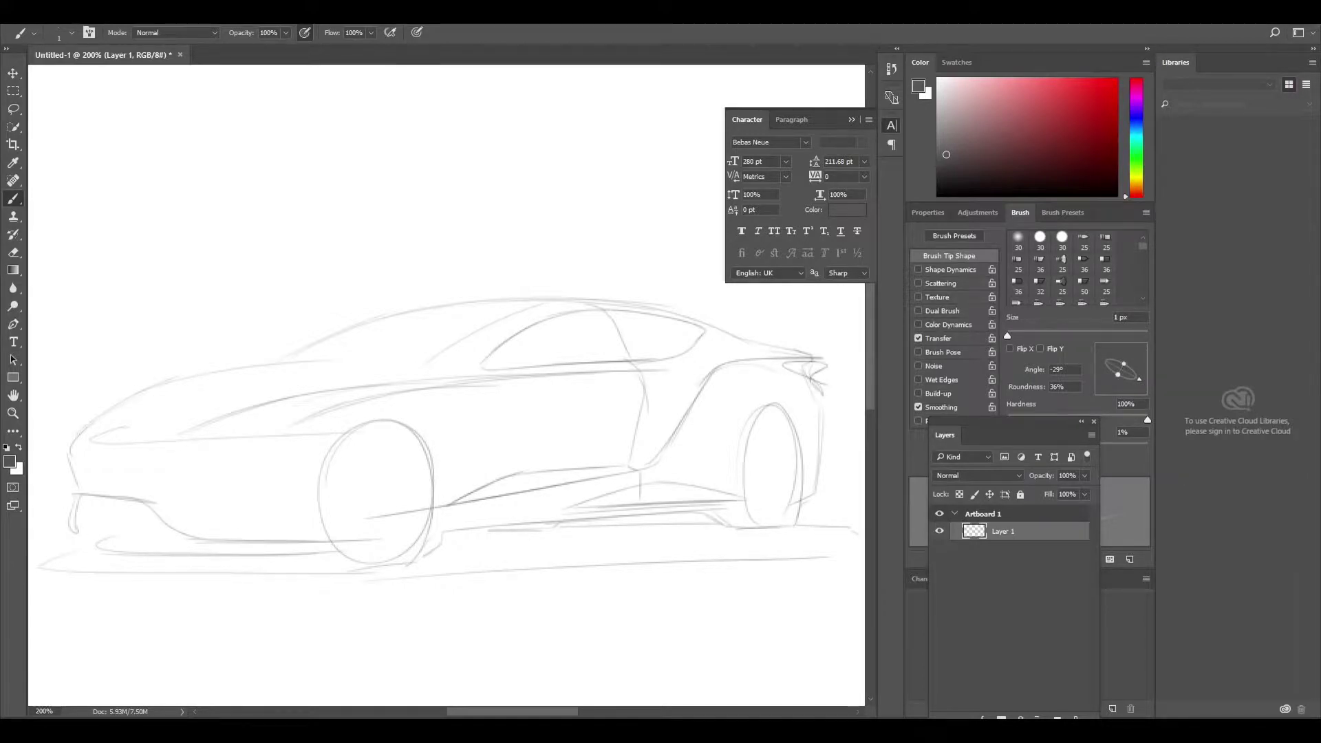
mouse_move(267, 431)
left_mouse_down()
mouse_move(402, 392)
mouse_move(626, 371)
left_mouse_up()
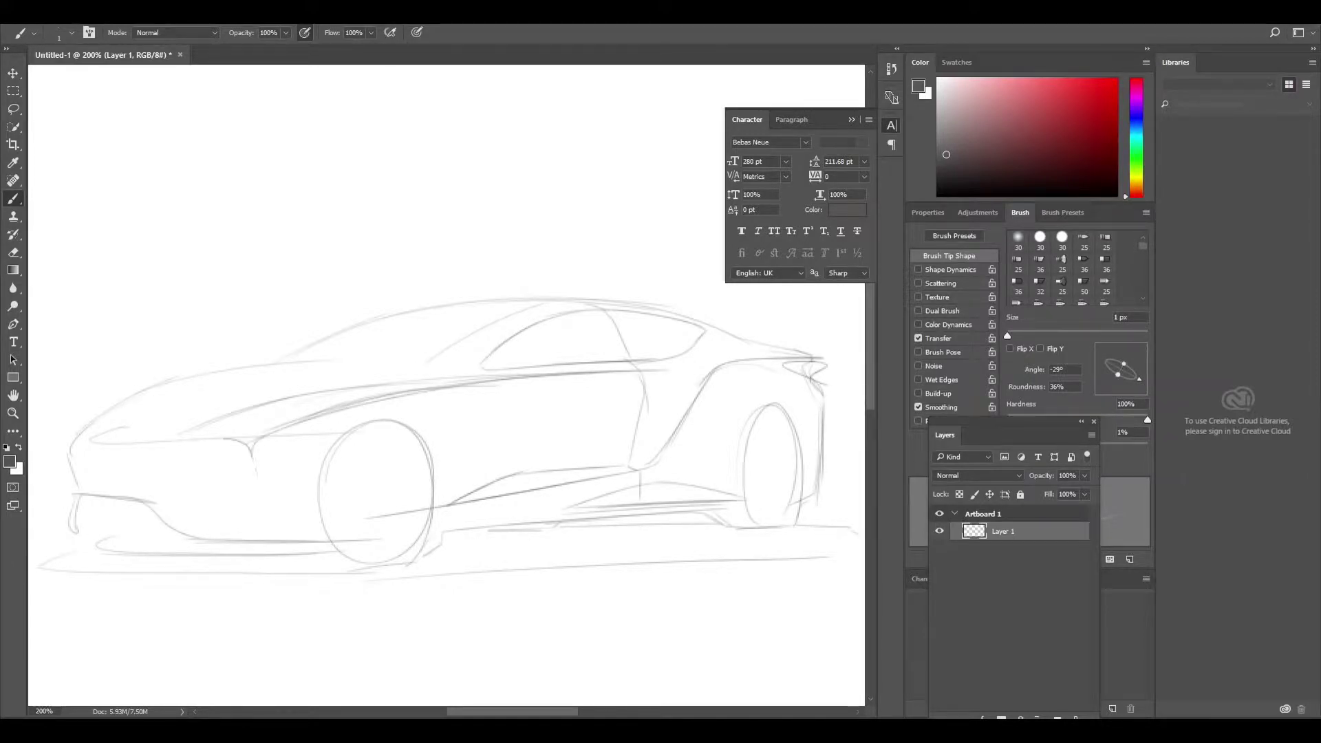
Draw the grille edge down to the bumper and two headlight lines
left_click_drag(252, 443, 283, 553)
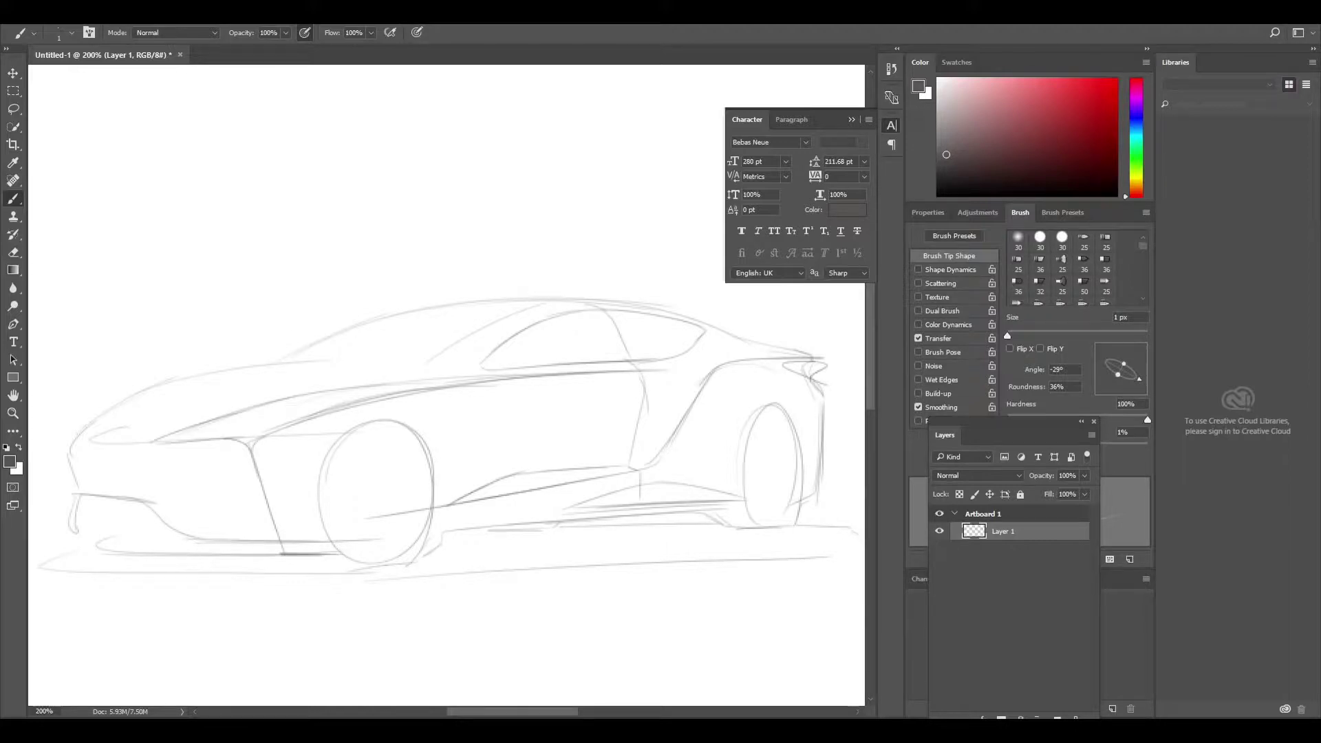
left_click_drag(178, 442, 306, 415)
left_click_drag(287, 433, 328, 413)
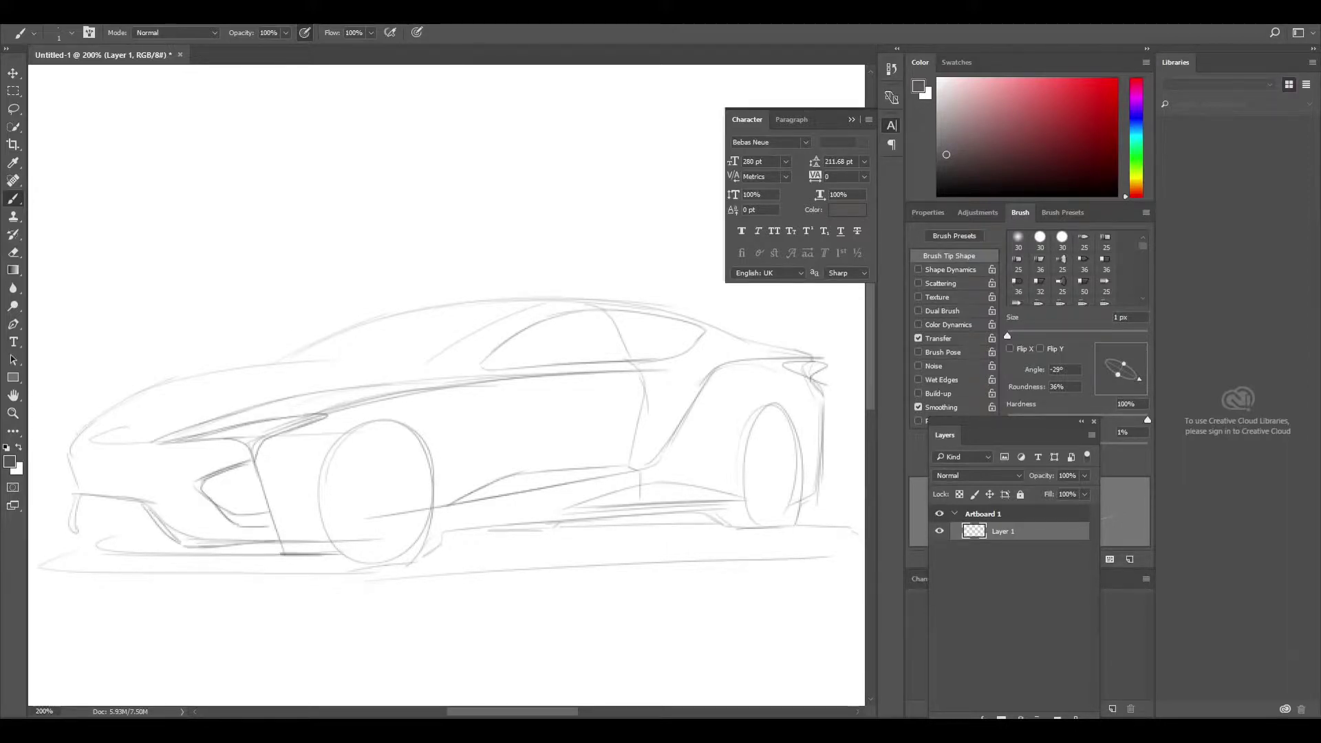
With the canvas view rotated, draw the front fascia, bumper edge and hood lines
key("r")
left_click_drag(523, 413, 495, 324)
mouse_move(155, 462)
left_mouse_down()
mouse_move(272, 449)
mouse_move(265, 468)
left_mouse_up()
left_click_drag(176, 507, 244, 501)
left_click_drag(156, 465, 176, 508)
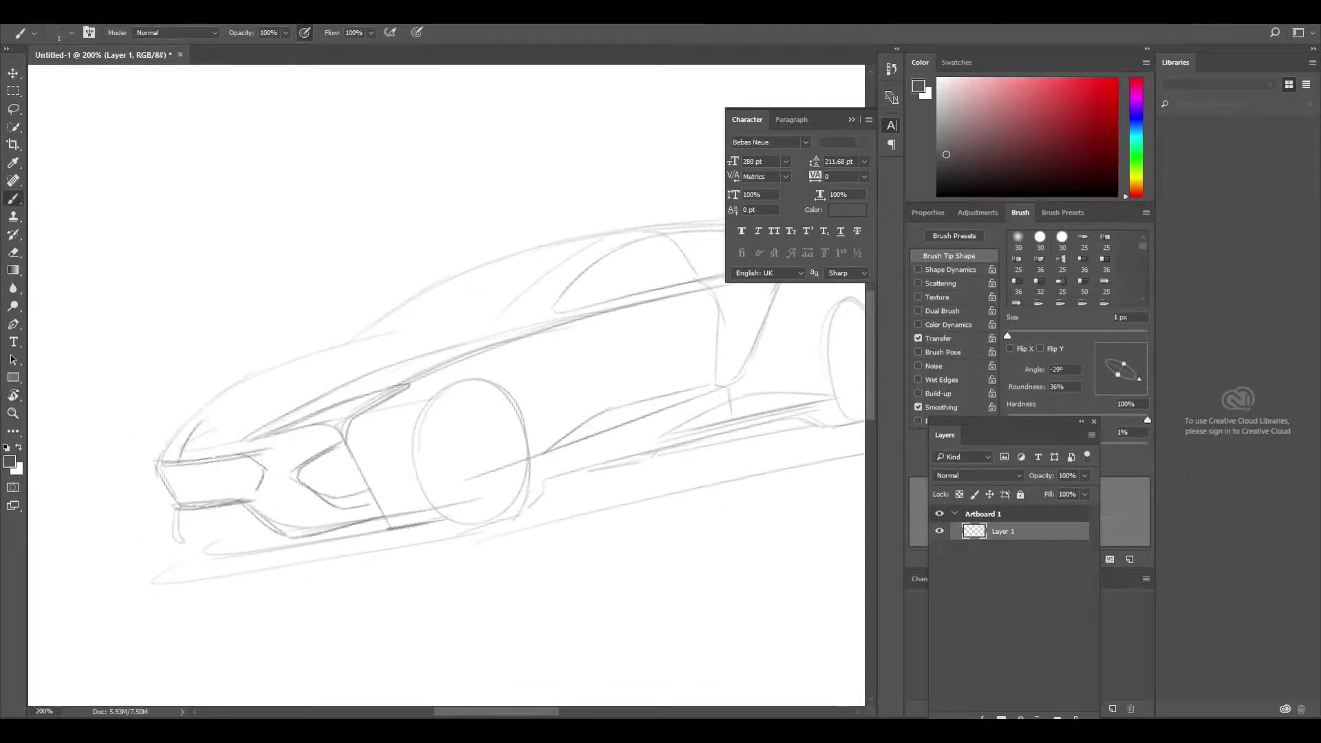
left_click_drag(192, 421, 414, 341)
left_click_drag(287, 389, 476, 320)
mouse_move(176, 426)
left_mouse_down()
mouse_move(367, 333)
mouse_move(526, 298)
left_mouse_up()
left_click_drag(372, 330, 604, 236)
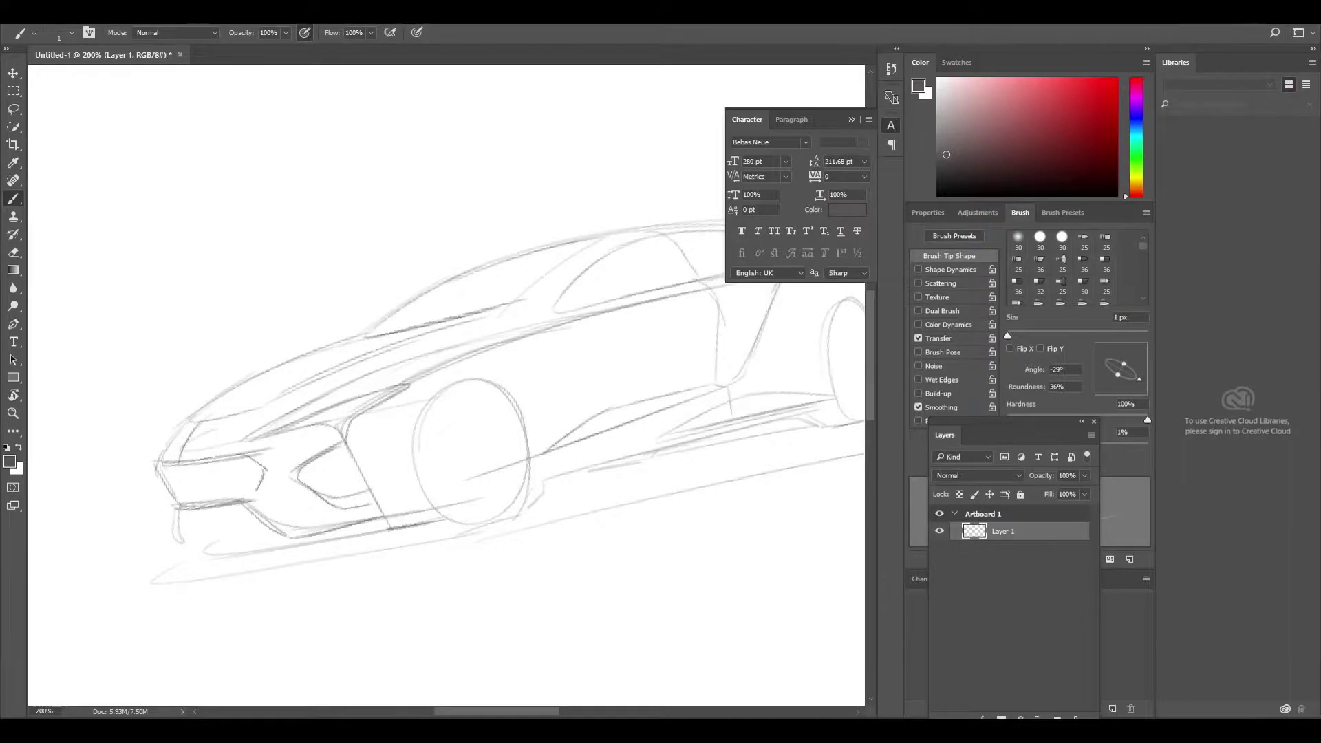
Refine the upper body lines and darken the roofline
left_click_drag(550, 289, 593, 248)
left_click_drag(620, 358, 451, 382)
left_click_drag(377, 339, 593, 270)
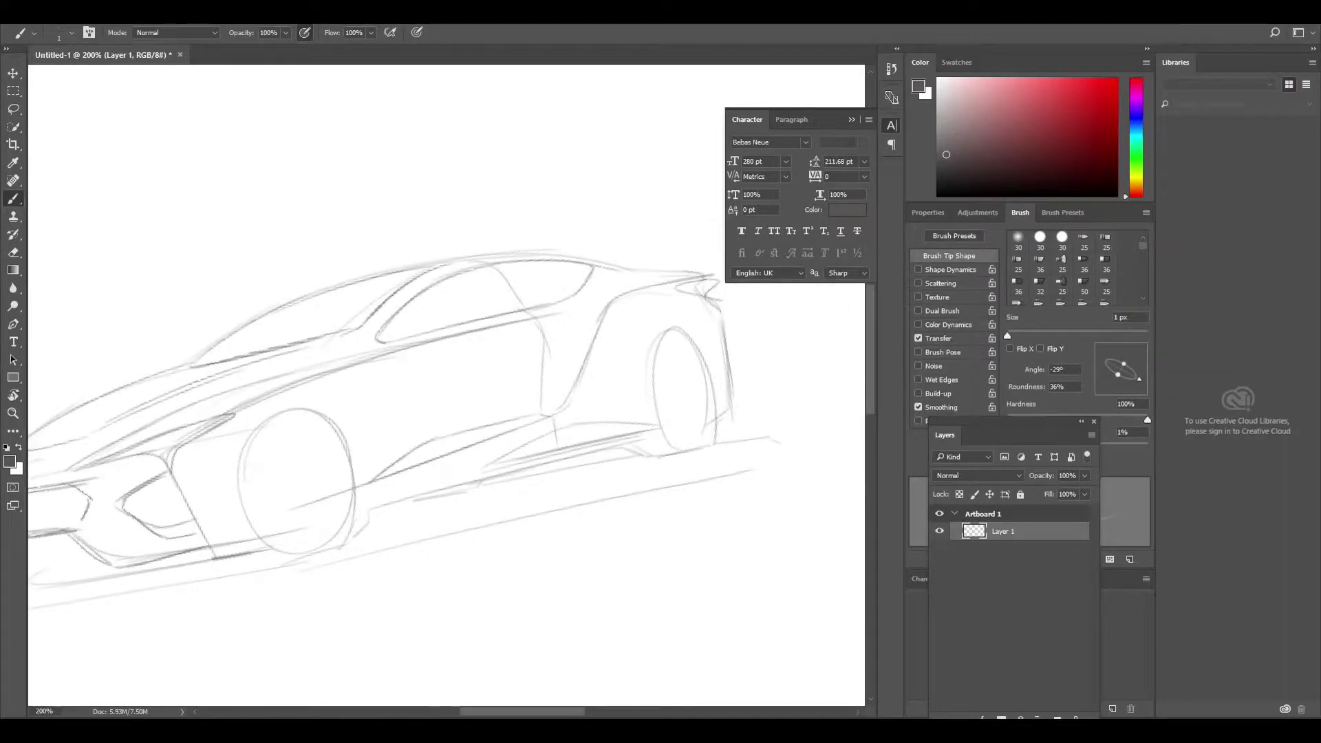
left_click_drag(421, 271, 666, 272)
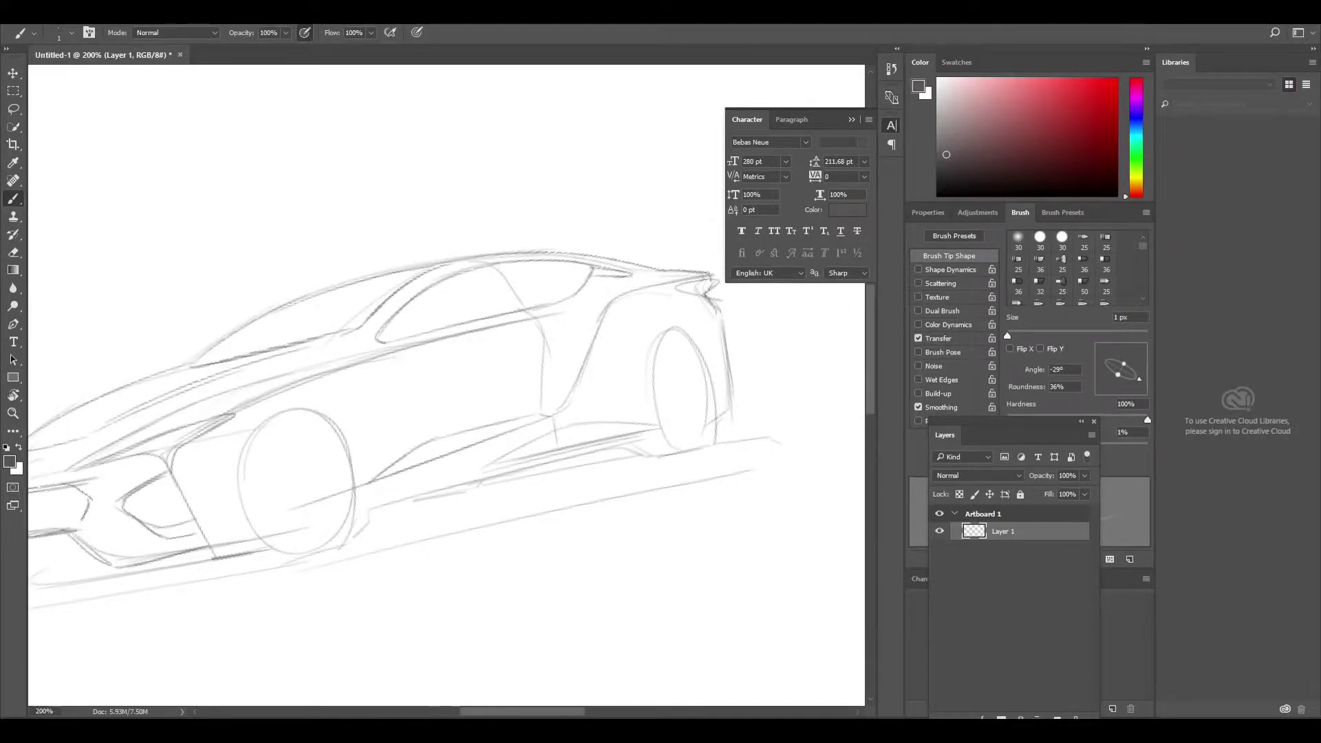
Draw spokes and rim lines inside the rear and front wheels
mouse_move(658, 333)
left_mouse_down()
mouse_move(650, 424)
mouse_move(680, 451)
left_mouse_up()
left_click_drag(708, 401, 669, 432)
left_click_drag(318, 428, 269, 485)
left_click_drag(279, 421, 320, 423)
mouse_move(241, 451)
left_mouse_down()
mouse_move(251, 492)
mouse_move(318, 556)
left_mouse_up()
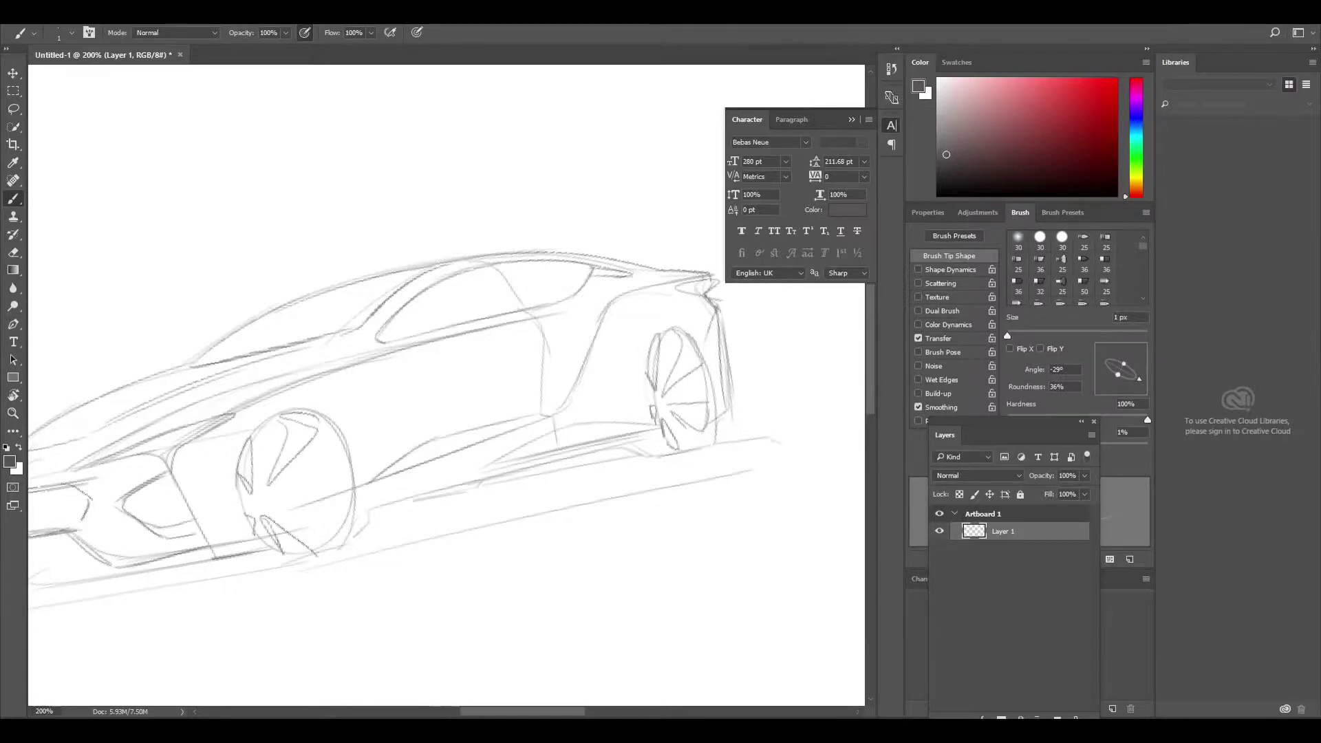
left_click_drag(274, 506, 351, 532)
mouse_move(349, 530)
left_mouse_down()
mouse_move(344, 459)
mouse_move(523, 423)
left_mouse_up()
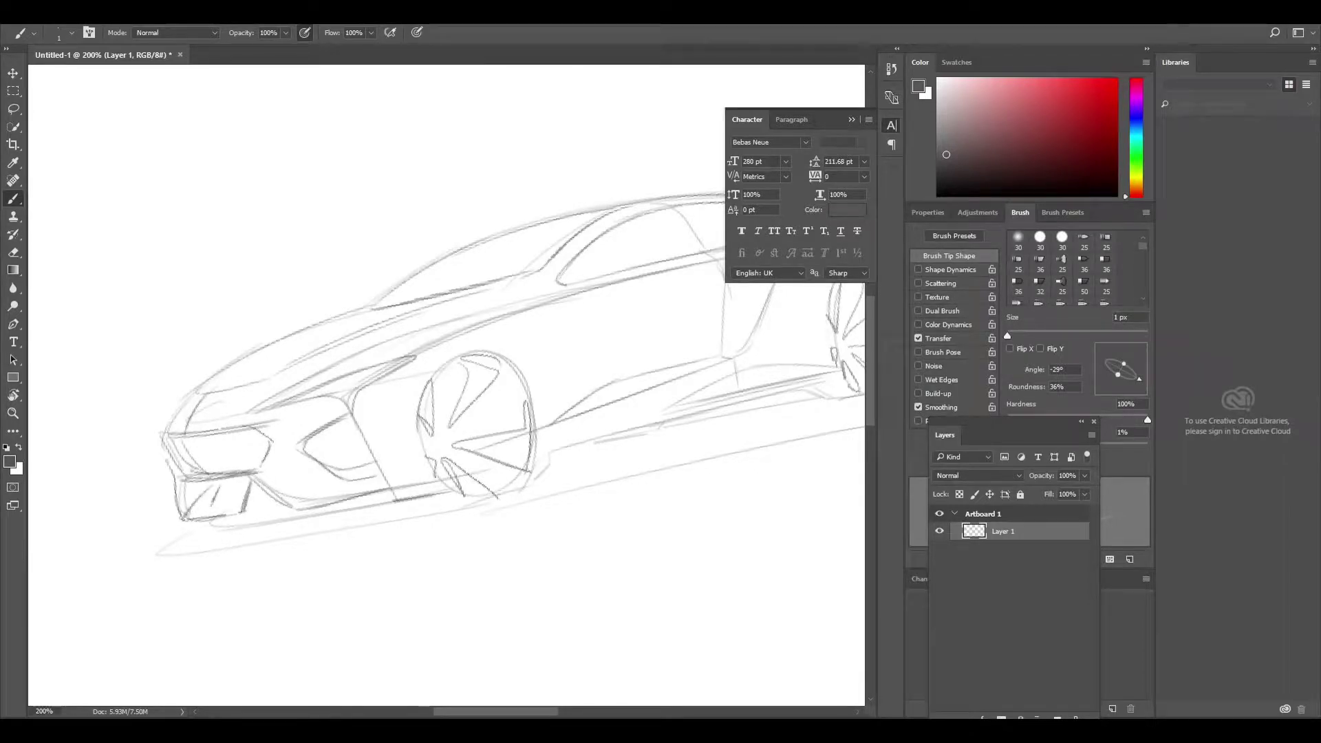
Outline the headlight shape and add front wheel arch and lower front body lines
left_click_drag(441, 344, 418, 336)
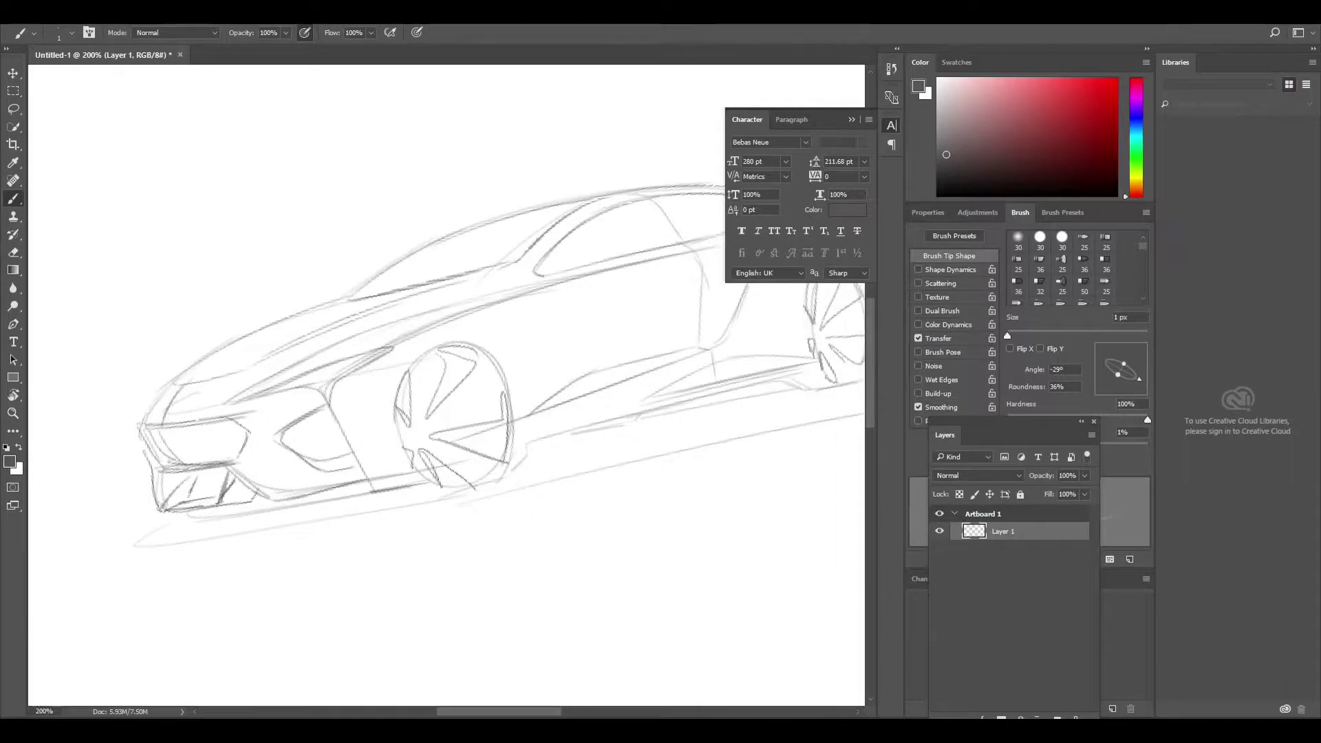
mouse_move(329, 412)
left_mouse_down()
mouse_move(284, 449)
mouse_move(285, 467)
left_mouse_up()
mouse_move(287, 414)
left_mouse_down()
mouse_move(323, 469)
mouse_move(351, 470)
left_mouse_up()
left_click_drag(325, 420, 360, 473)
left_click_drag(241, 480, 374, 487)
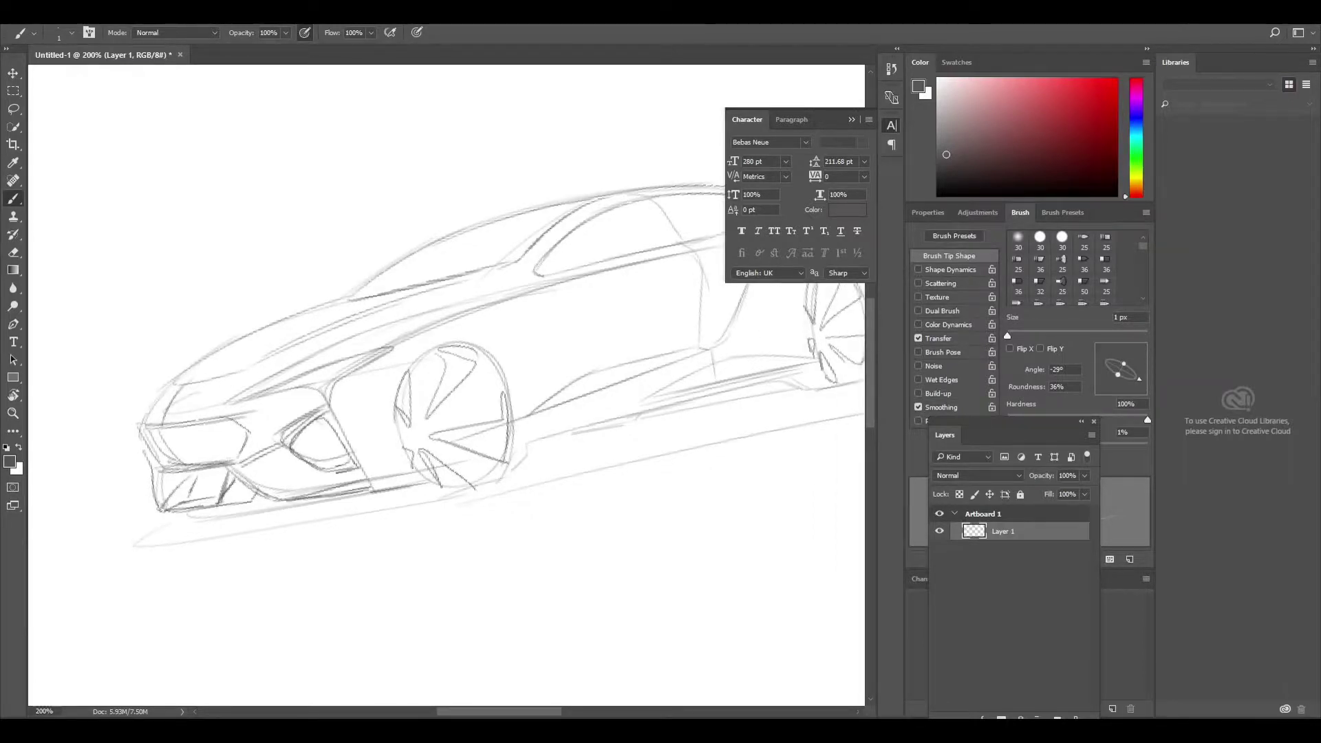
left_click_drag(329, 416, 371, 489)
mouse_move(243, 406)
left_mouse_down()
mouse_move(316, 388)
mouse_move(357, 351)
mouse_move(396, 341)
left_mouse_up()
left_click_drag(381, 352, 331, 400)
left_click_drag(154, 414, 193, 393)
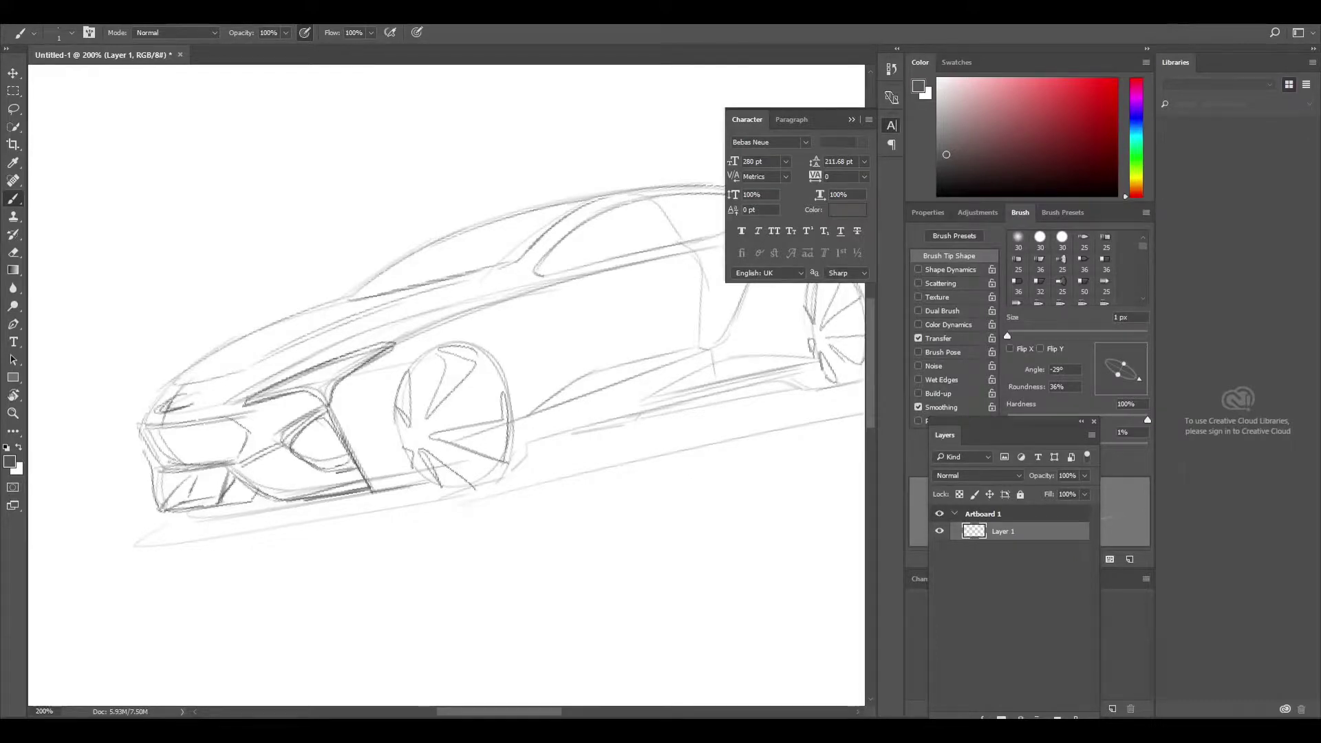
mouse_move(454, 413)
left_mouse_down()
mouse_move(374, 406)
mouse_move(275, 426)
left_mouse_up()
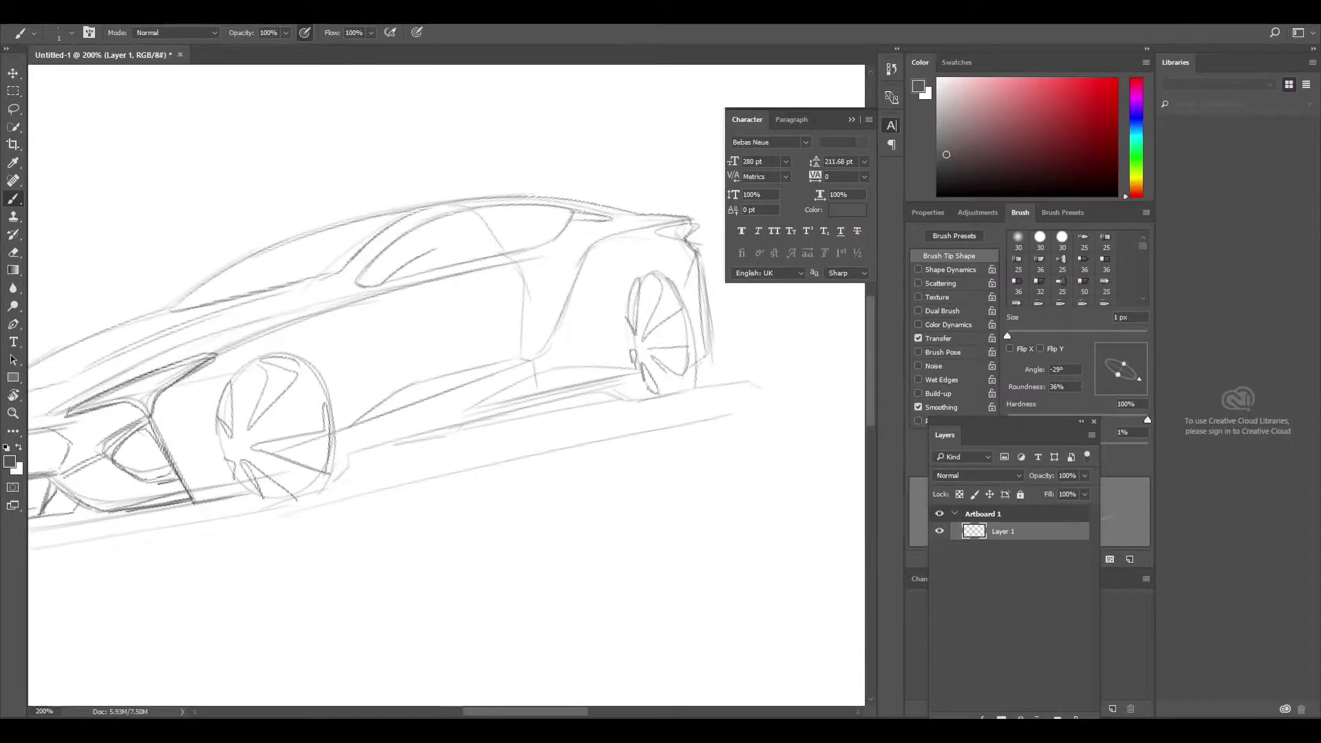
Add side window detail, A-pillar lines and a curved door crease, then zoom back out
mouse_move(404, 265)
left_mouse_down()
mouse_move(470, 240)
mouse_move(551, 242)
left_mouse_up()
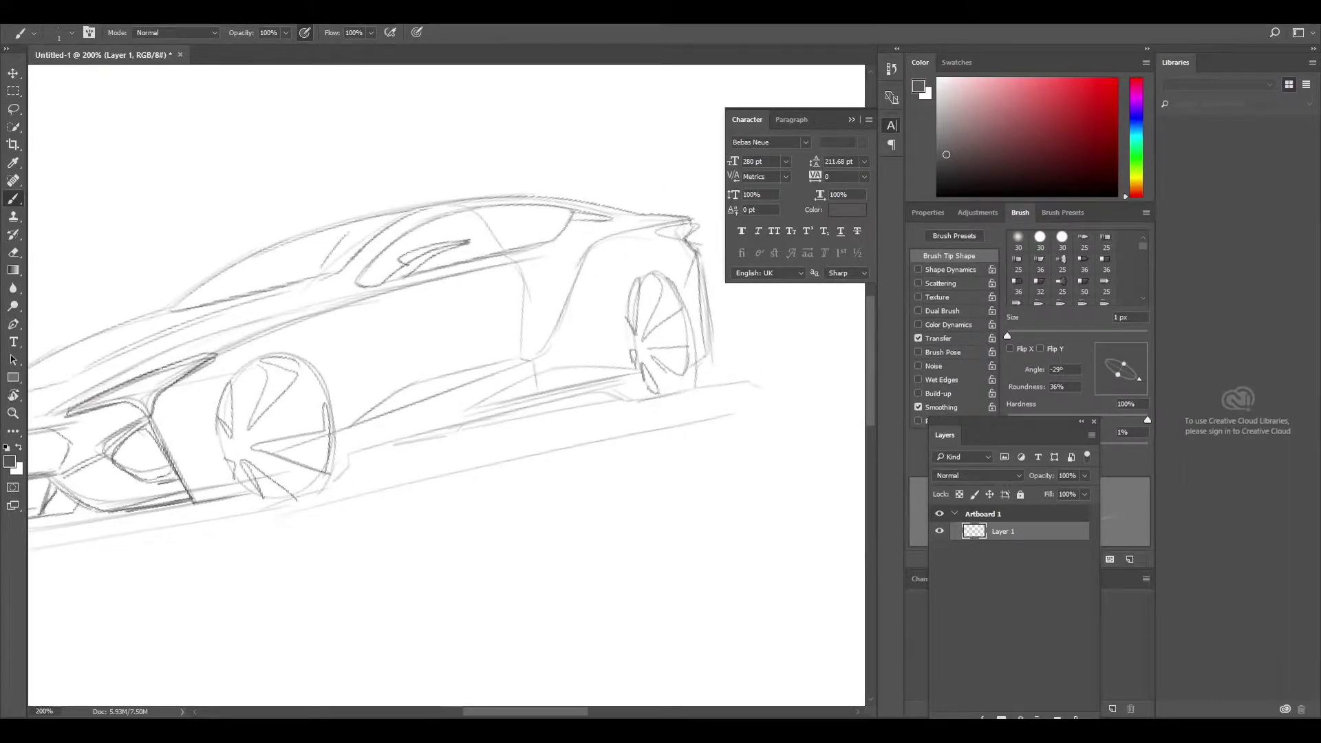
left_click_drag(193, 306, 402, 215)
left_click_drag(275, 283, 365, 237)
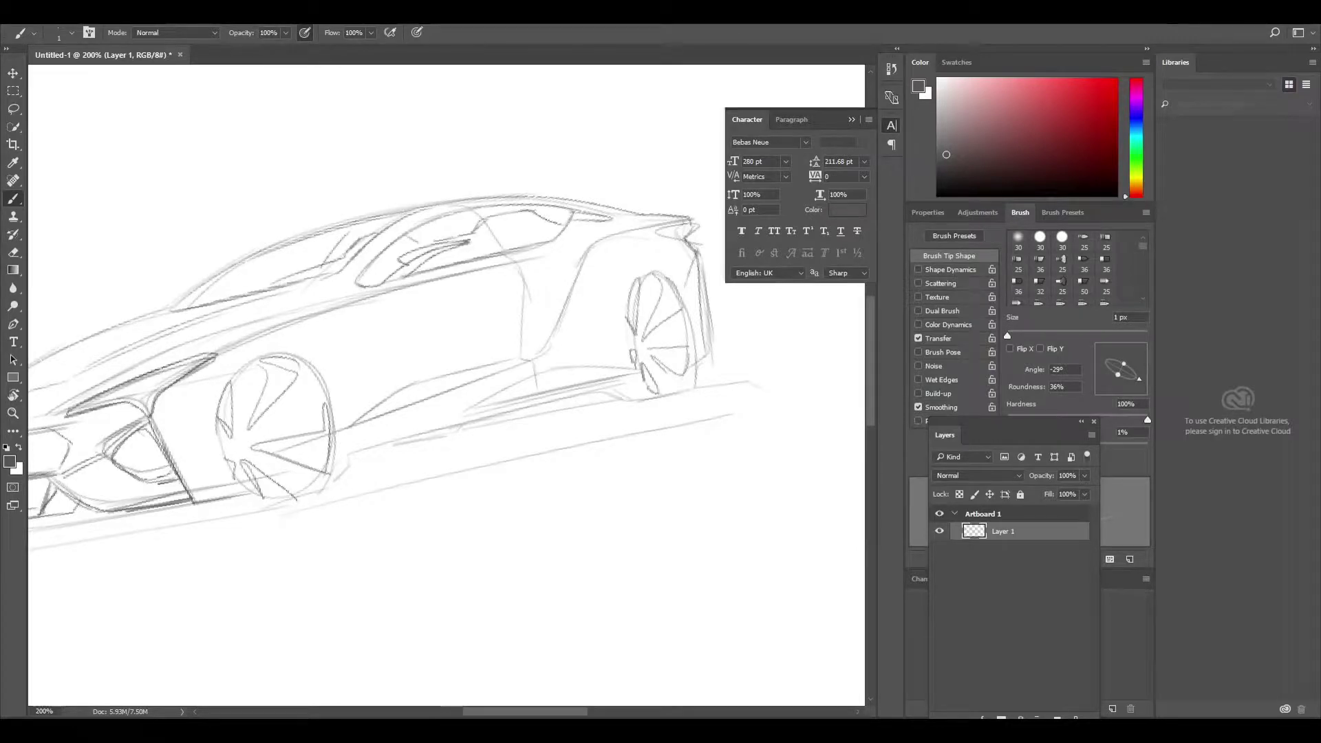
left_click_drag(327, 385, 549, 277)
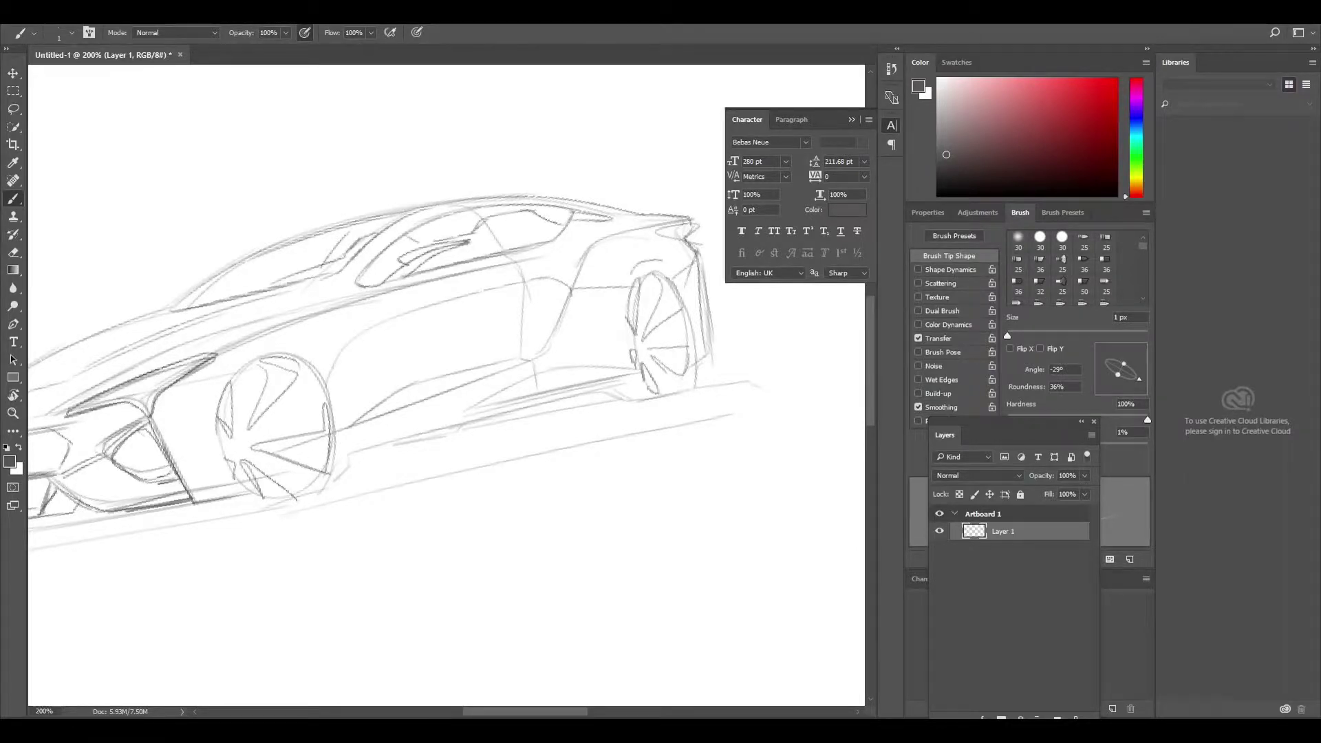
left_click_drag(441, 385, 492, 454)
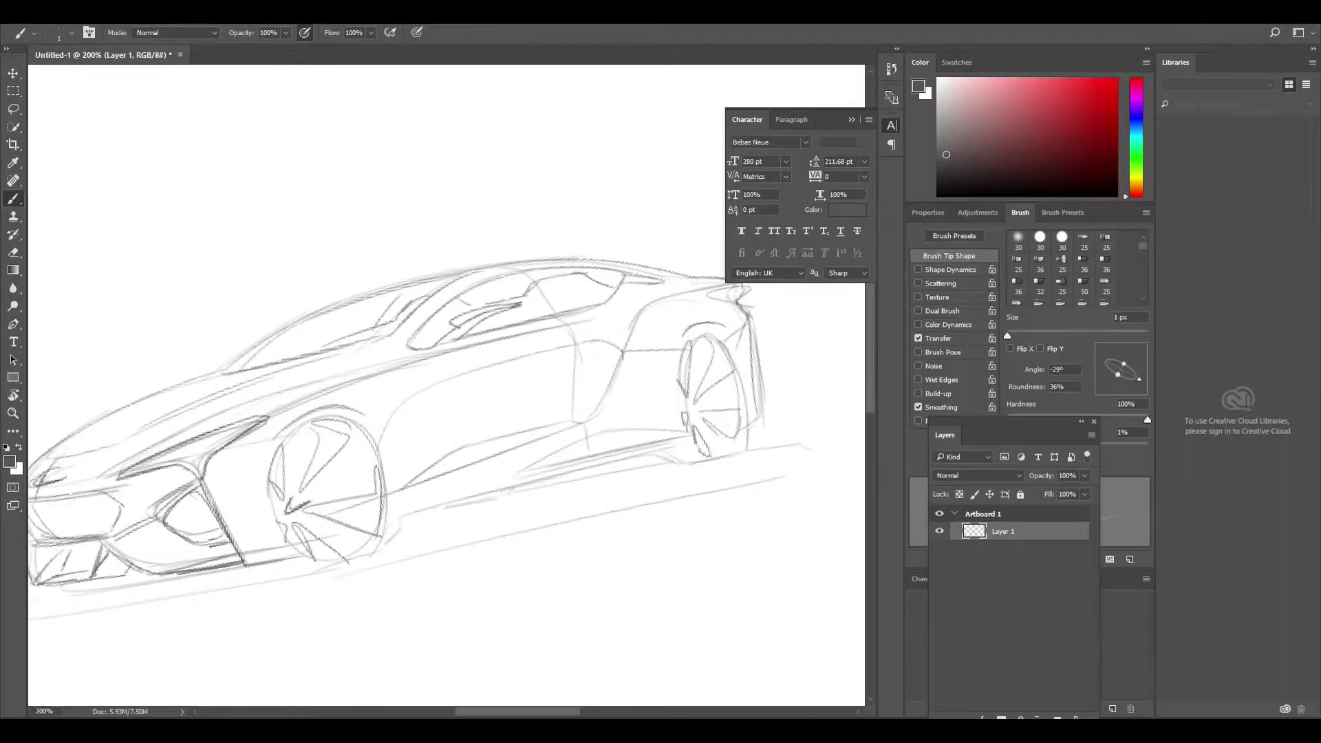
key("ctrl+minus")
Select the car sketch, scale it up and flip it horizontally with Free Transform
key("m")
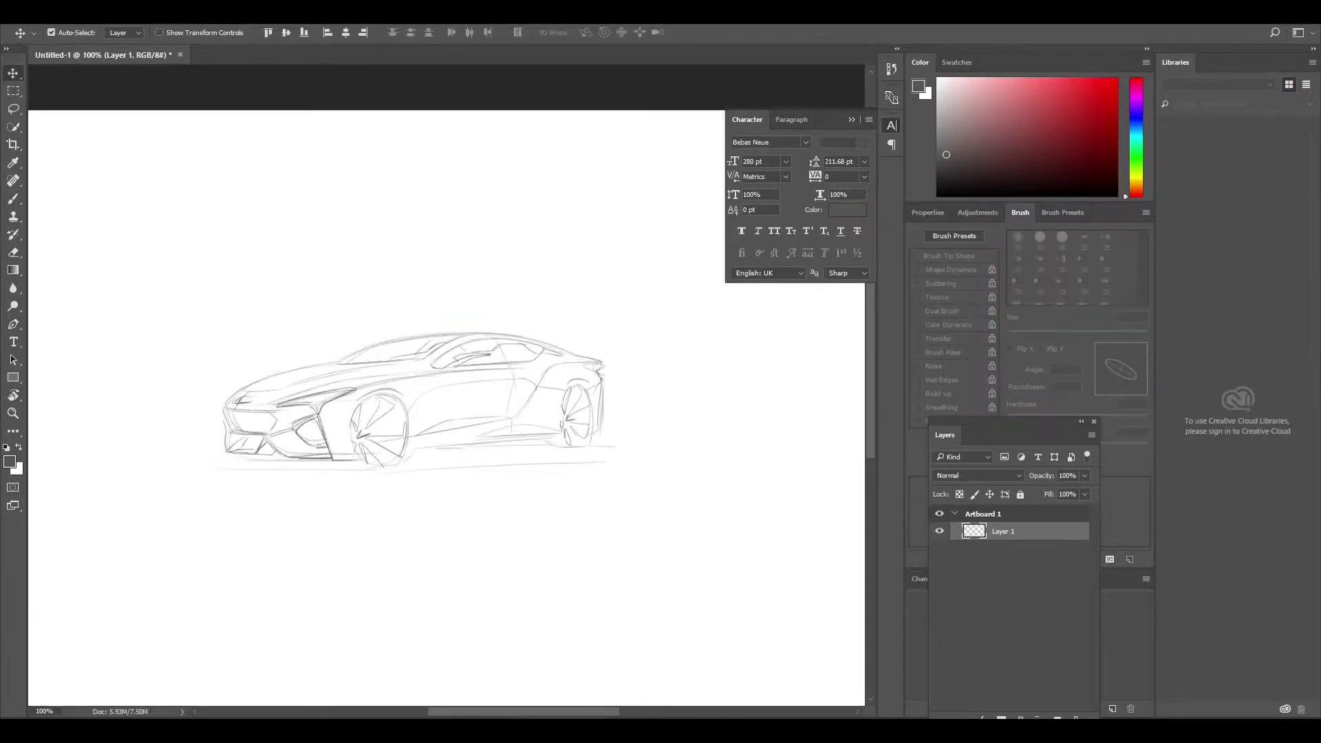
mouse_move(207, 327)
left_mouse_down()
mouse_move(436, 472)
mouse_move(625, 475)
mouse_move(776, 527)
left_mouse_up()
key("ctrl+t")
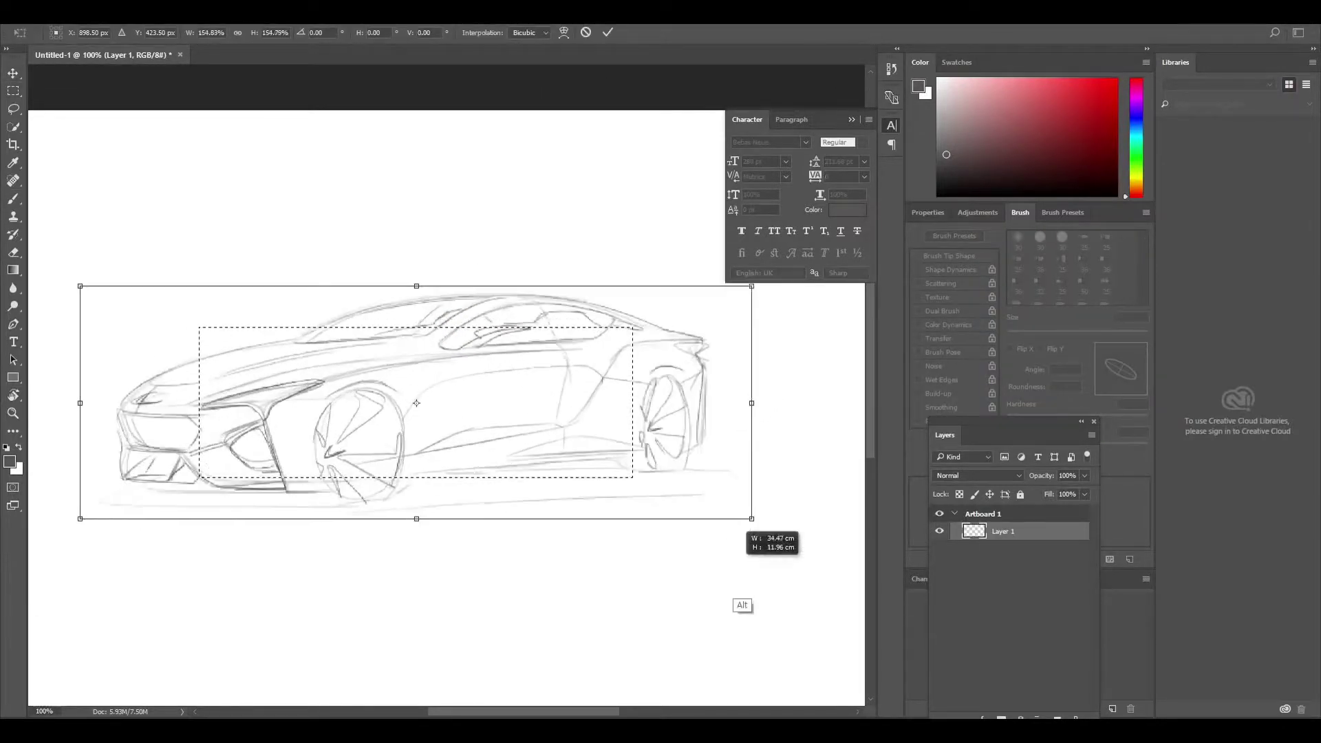
right_click(551, 441)
left_click(596, 641)
key("Return")
key("ctrl+d")
Brush horizontal and vertical guide lines above the car
key("b")
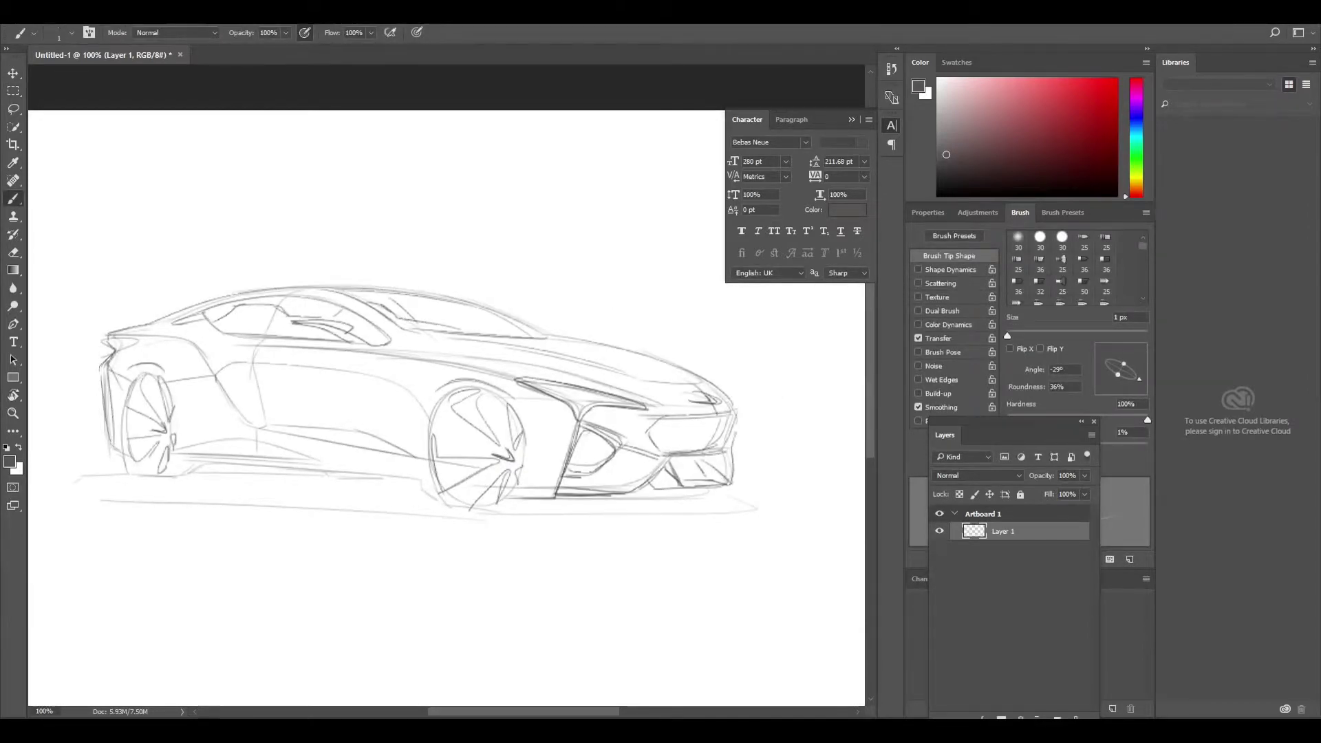
mouse_move(235, 227)
left_mouse_down()
mouse_move(718, 232)
mouse_move(706, 366)
left_mouse_up()
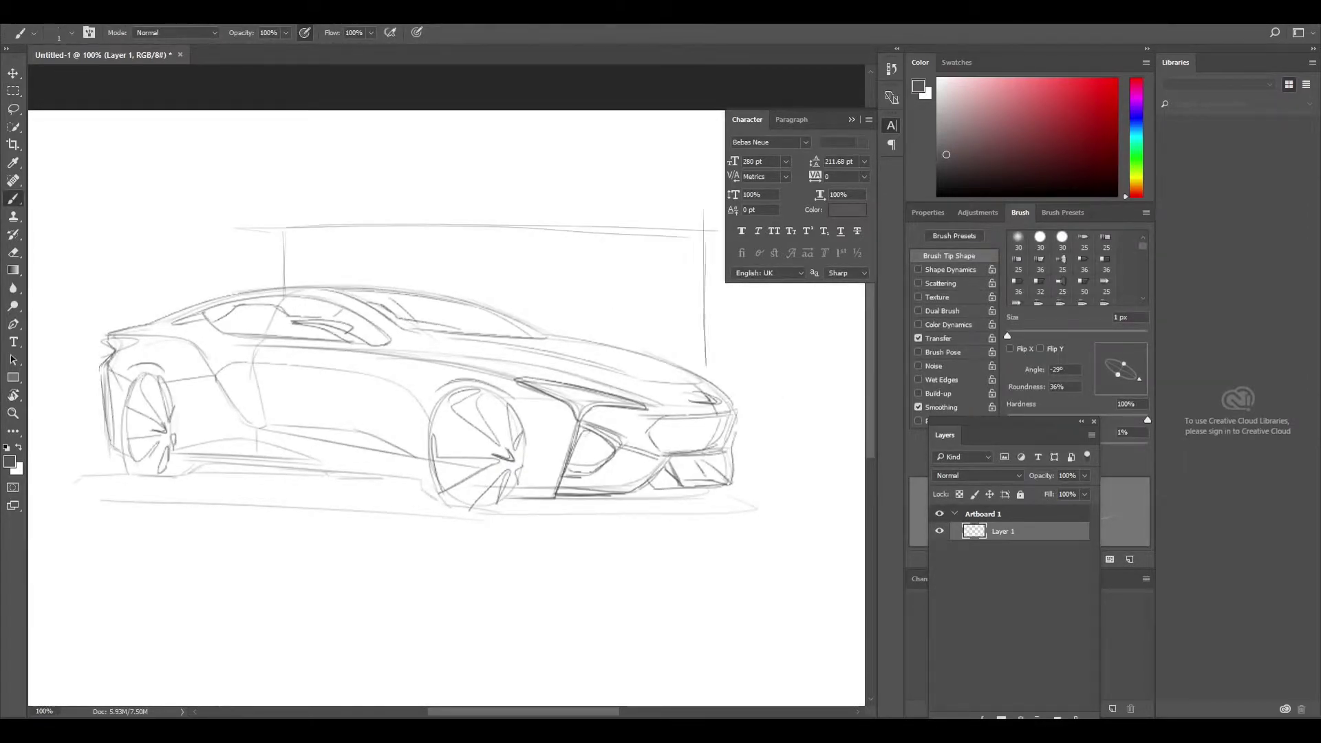
scroll(448, 330, "up", 1)
Add a new layer filled with a beige colour behind the sketch
key("ctrl+shift+alt+n")
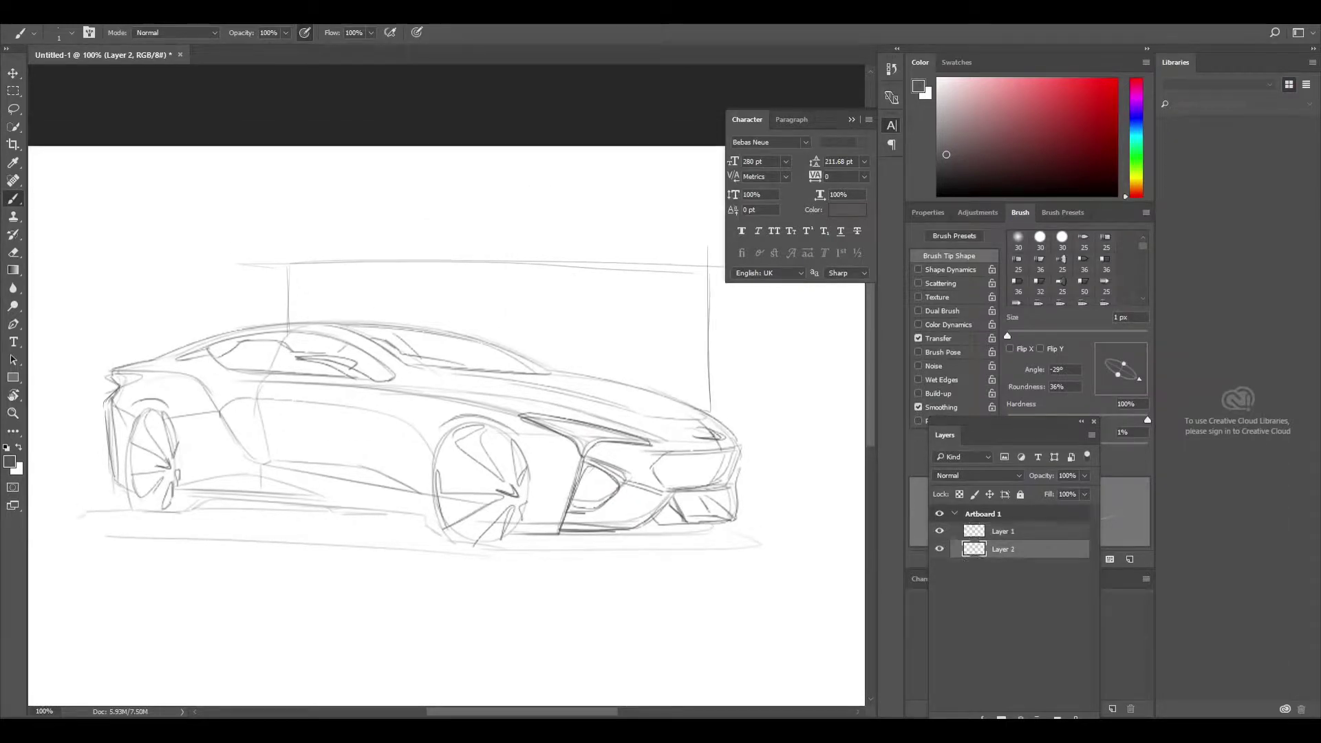
left_click(970, 108)
left_click(1136, 182)
key("ctrl+shift+alt+n")
key("alt+BackSpace")
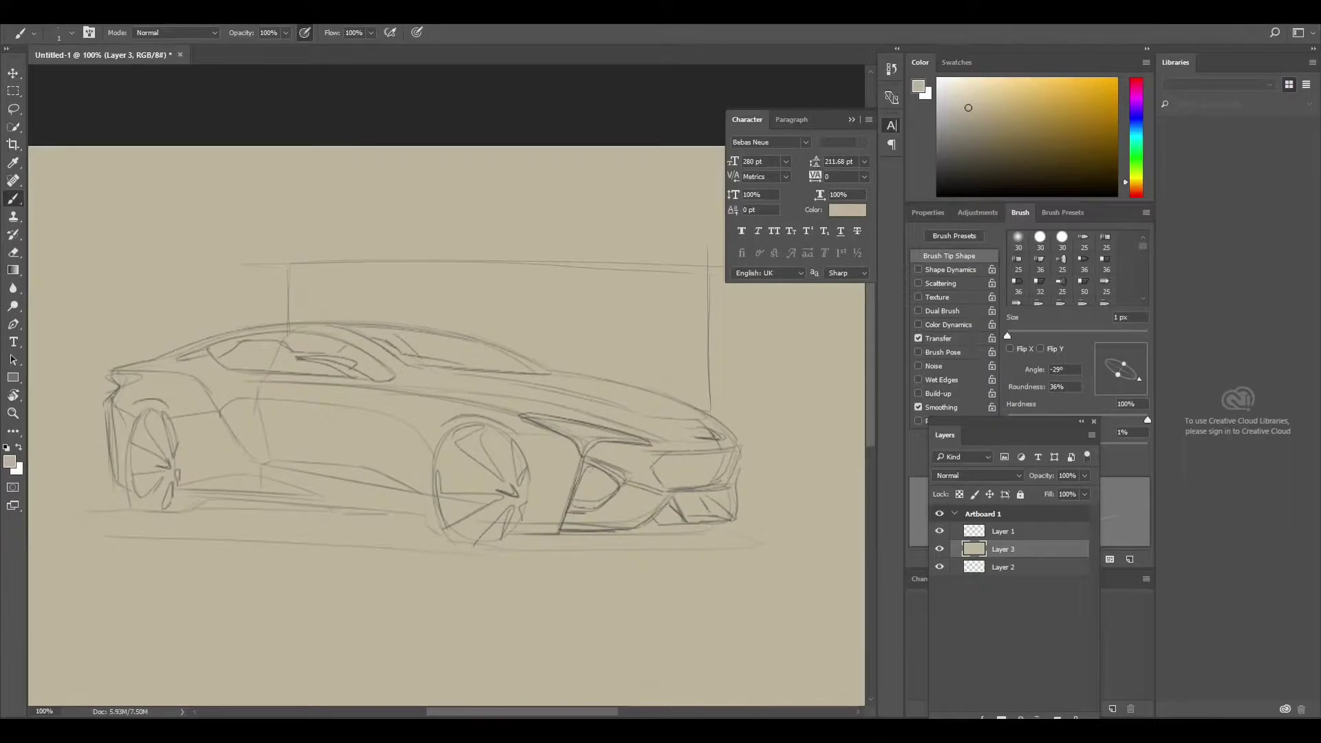
left_click_drag(165, 422, 176, 422)
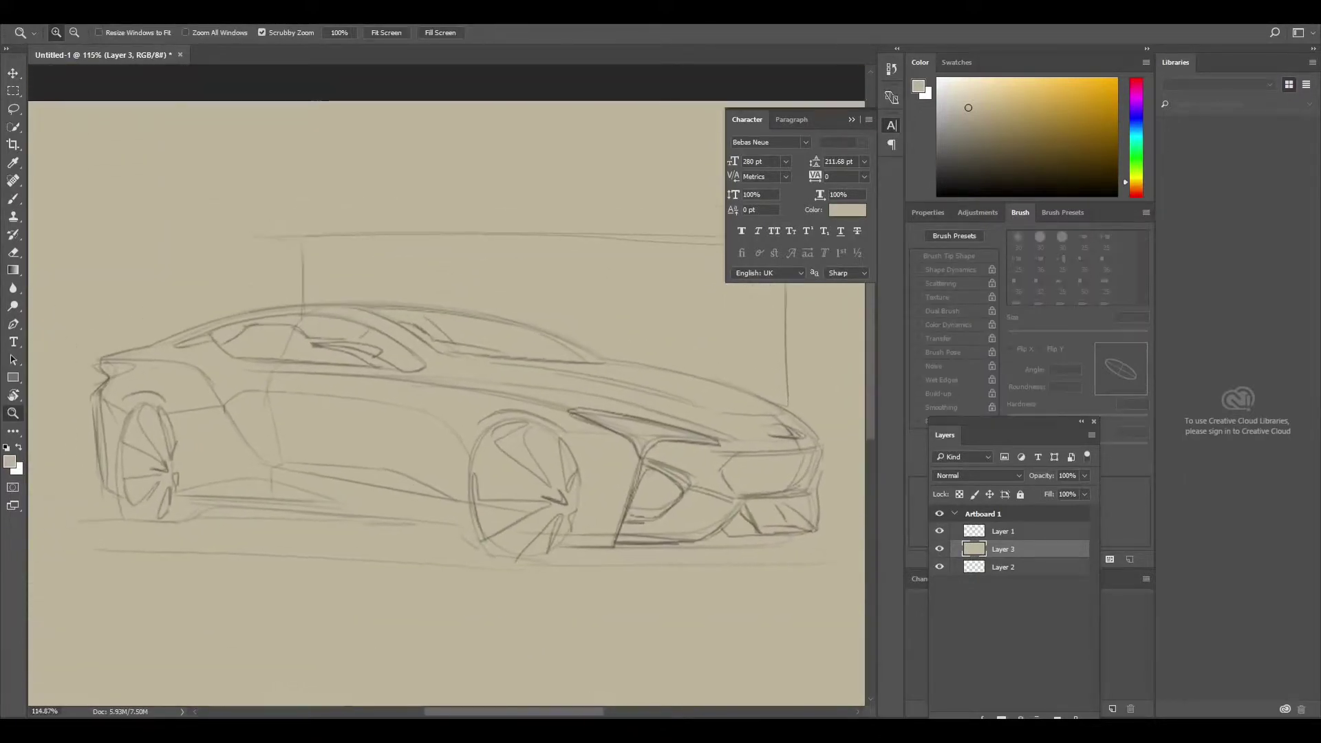
On a new shading layer, paint dark grey over the windows, front and roofline
key("ctrl+shift+alt+n")
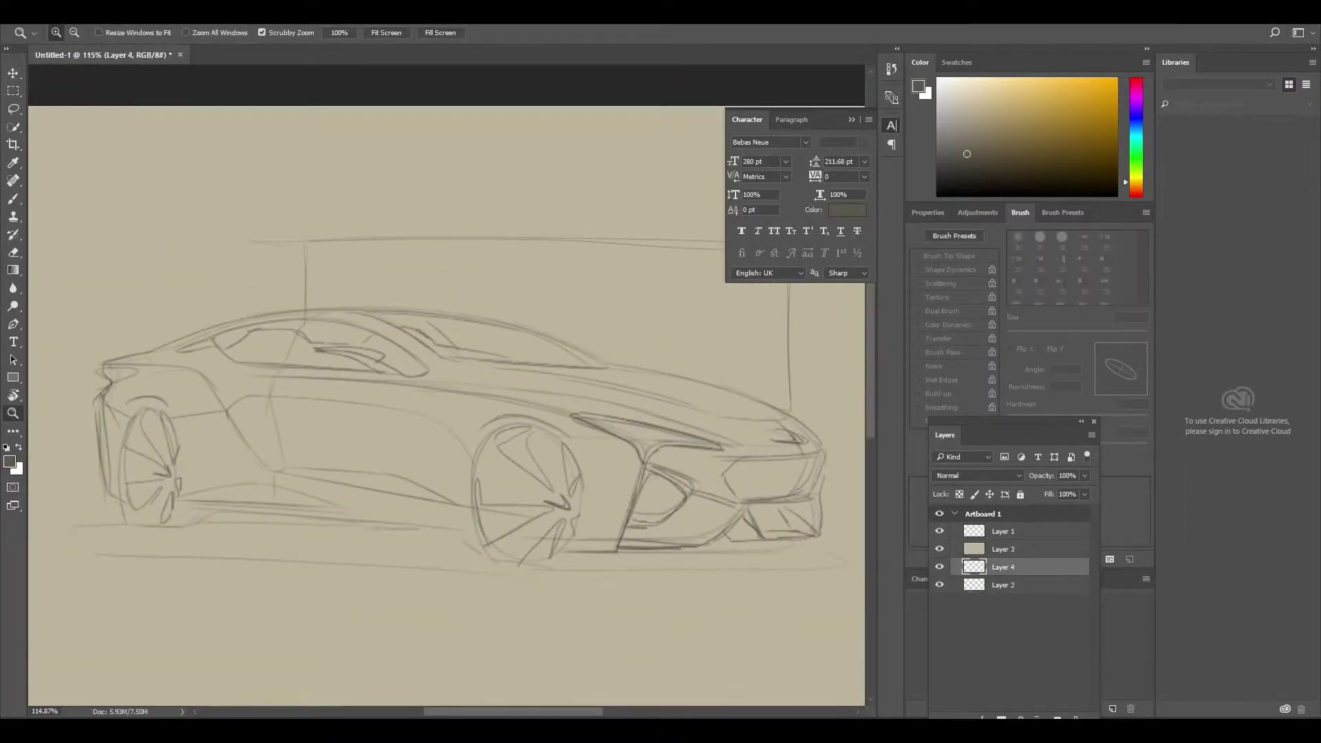
key("b")
left_click_drag(1012, 335, 1031, 335)
key("ctrl+bracketright")
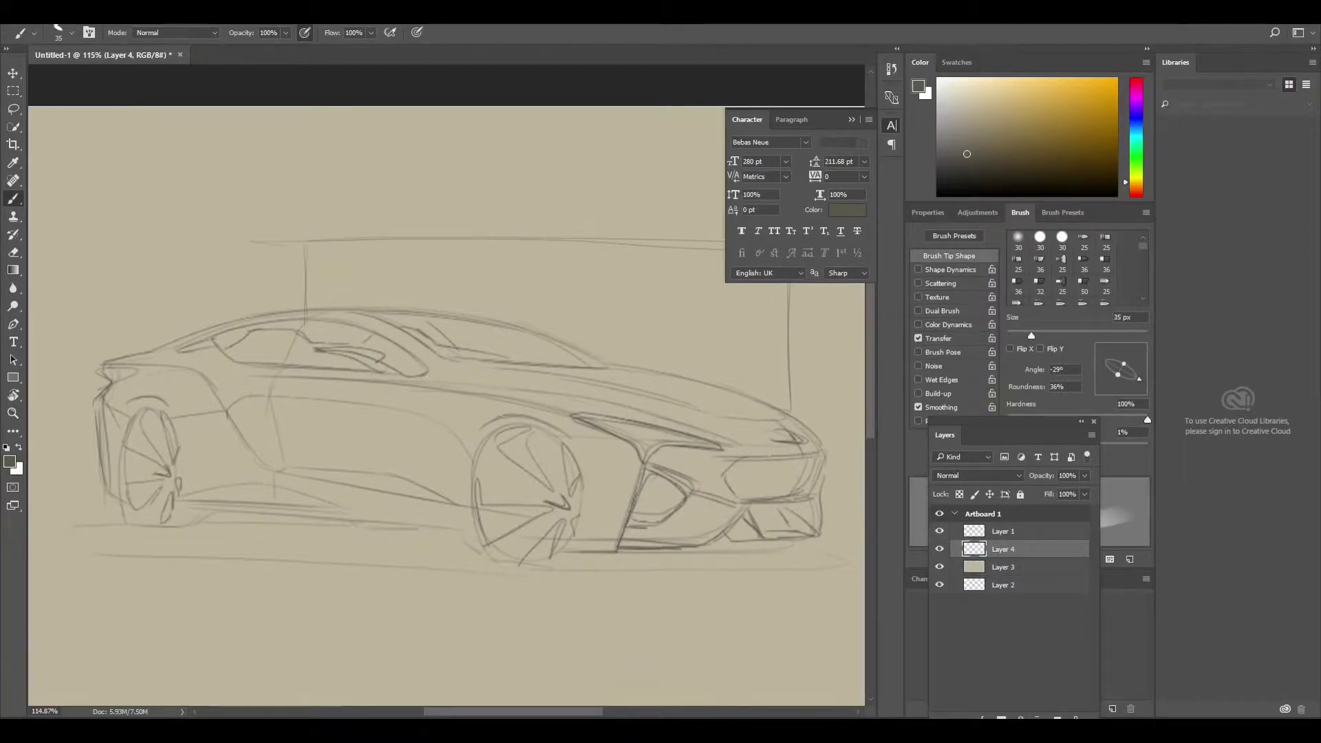
mouse_move(355, 344)
left_mouse_down()
mouse_move(110, 400)
mouse_move(109, 490)
left_mouse_up()
mouse_move(120, 372)
left_mouse_down()
mouse_move(213, 341)
mouse_move(481, 313)
mouse_move(653, 391)
mouse_move(816, 441)
mouse_move(819, 526)
mouse_move(688, 530)
mouse_move(801, 495)
mouse_move(654, 440)
left_mouse_up()
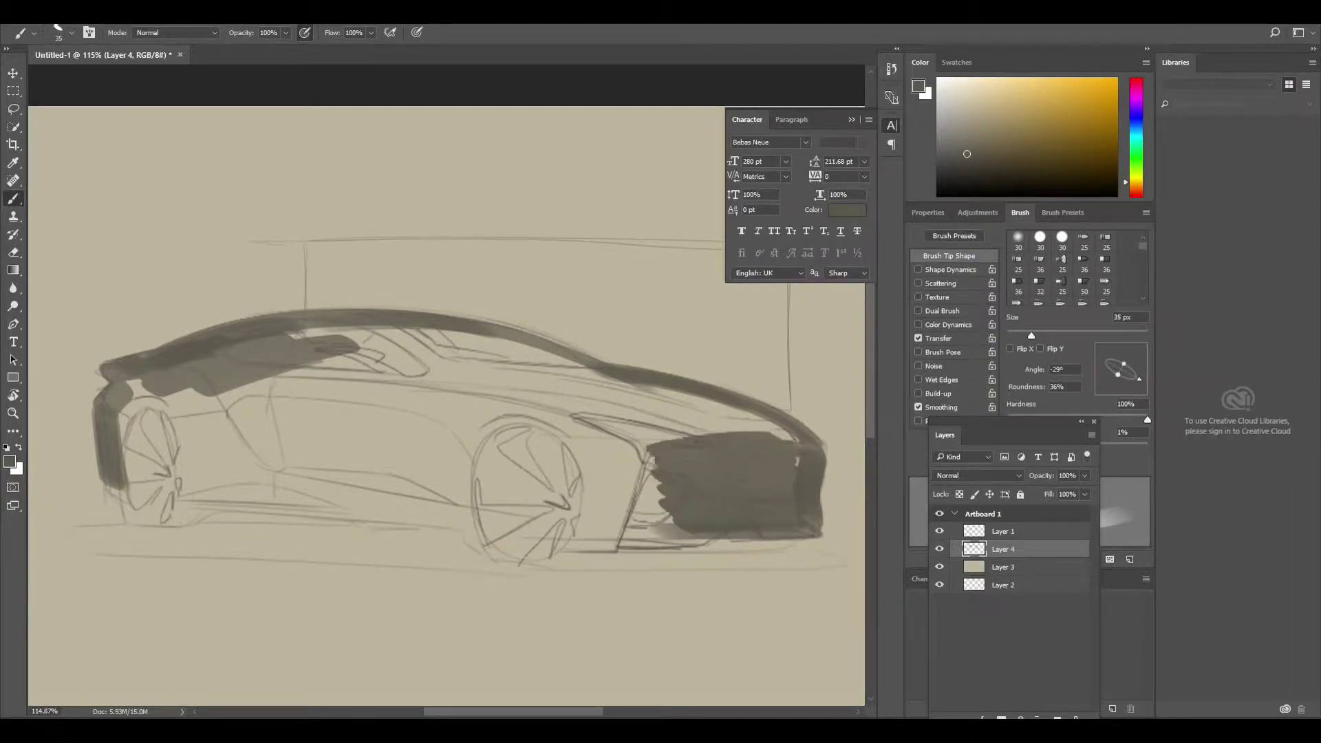
Fill the car's front, roof, side and headlight area with wide dark strokes
key("bracketright")
key("bracketright")
key("bracketright")
mouse_move(798, 434)
left_mouse_down()
mouse_move(598, 461)
mouse_move(310, 357)
left_mouse_up()
left_click_drag(238, 330, 599, 358)
mouse_move(506, 375)
left_mouse_down()
mouse_move(162, 426)
mouse_move(702, 509)
left_mouse_up()
left_click_drag(485, 519, 747, 534)
mouse_move(699, 474)
left_mouse_down()
mouse_move(784, 481)
mouse_move(795, 447)
left_mouse_up()
Set the sketch layer's blend mode to Multiply
key("alt+bracketright")
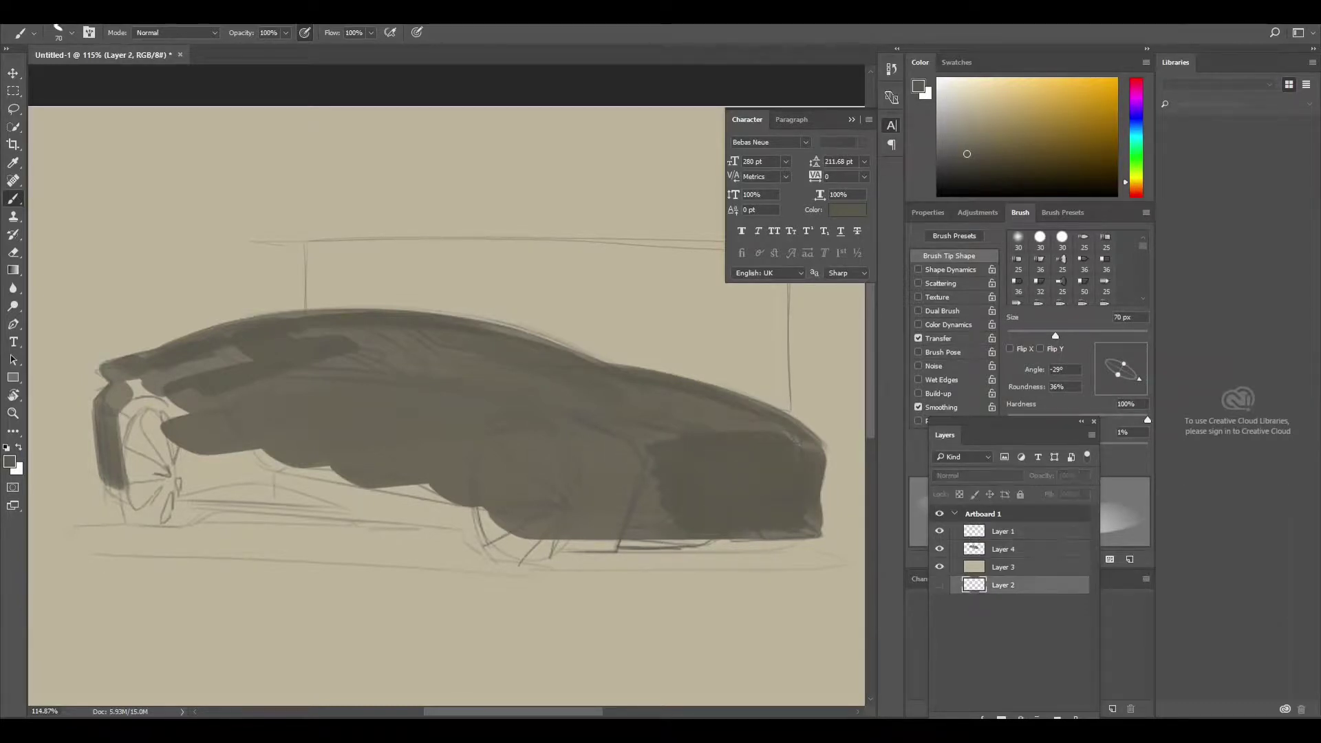
left_click(977, 476)
left_click(949, 241)
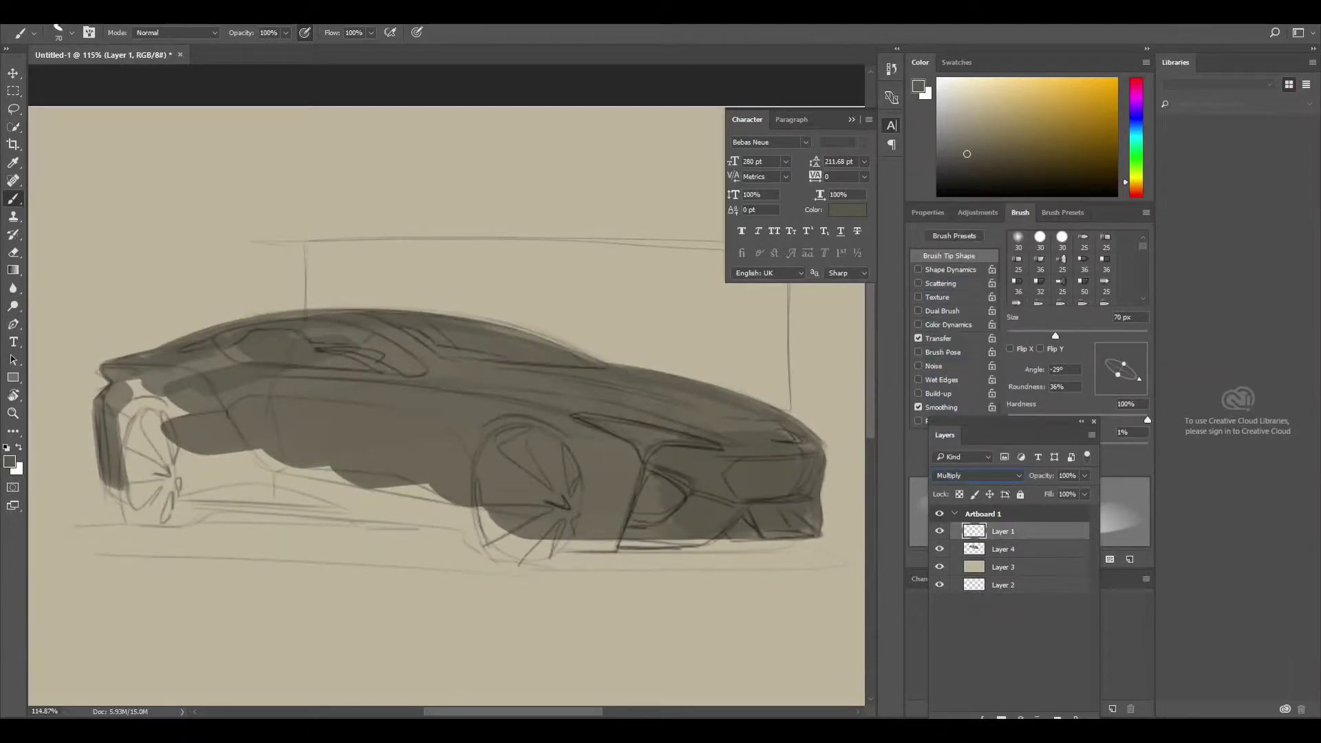
key("alt+bracketleft")
Paint dark tone over the front fender, around the front wheel and along the lower body
left_click_drag(114, 375, 199, 447)
left_click_drag(169, 371, 251, 351)
left_click_drag(117, 385, 316, 468)
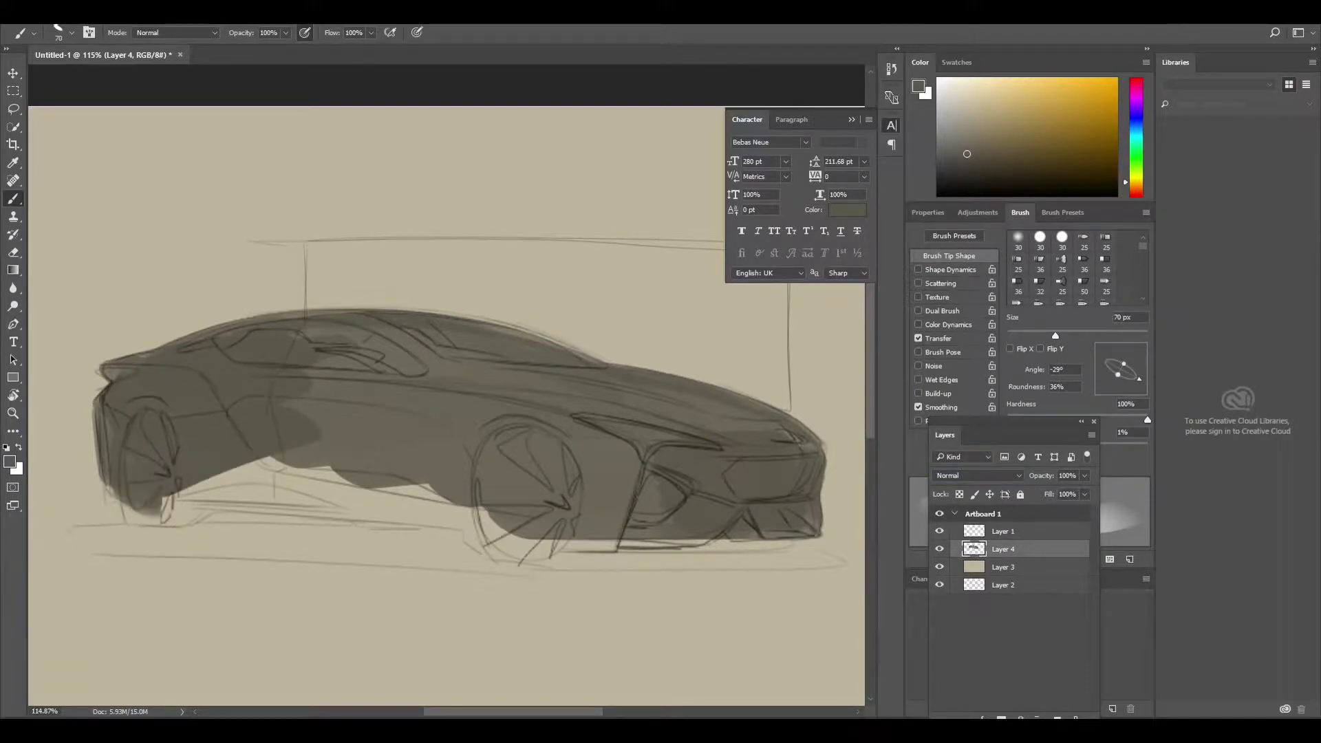
left_click_drag(124, 530, 292, 465)
mouse_move(186, 481)
left_mouse_down()
mouse_move(530, 512)
mouse_move(544, 544)
left_mouse_up()
left_click_drag(434, 543, 815, 550)
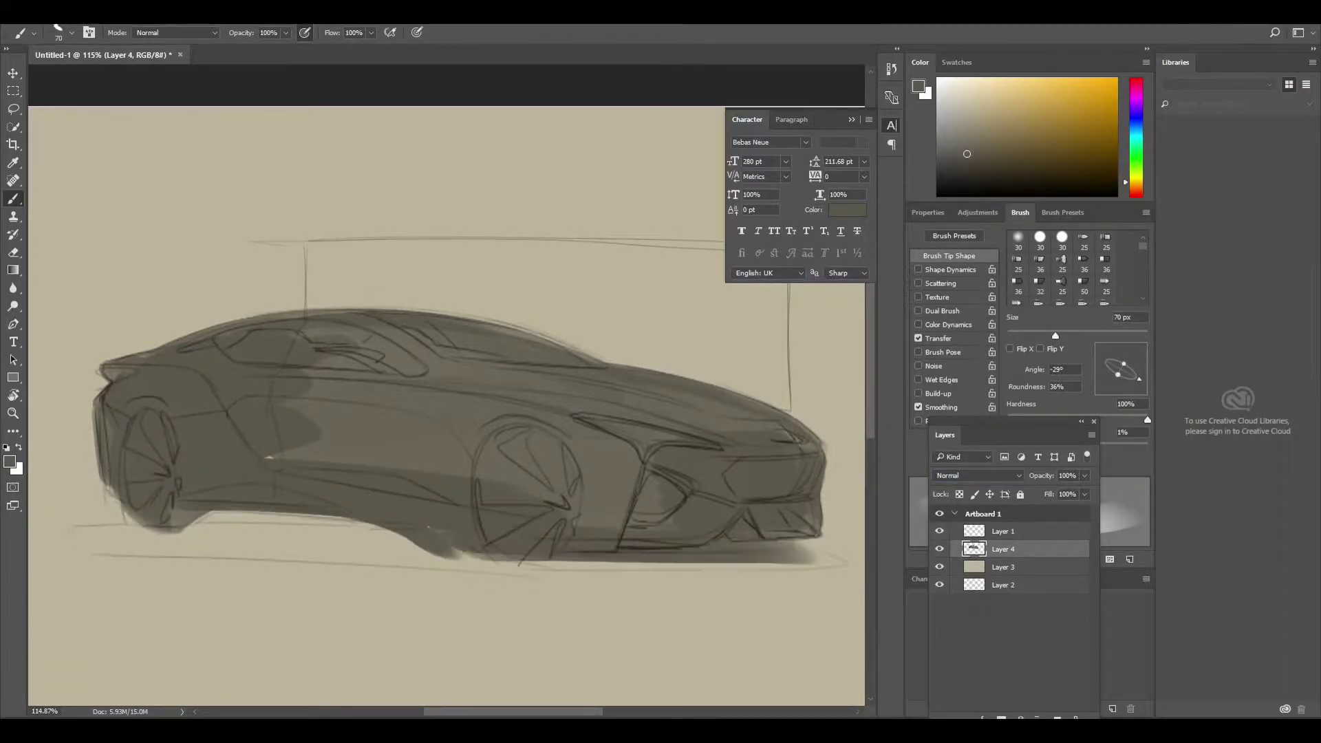
Paint a ground shadow under the car extending to the rear
key("bracketleft")
mouse_move(709, 554)
left_mouse_down()
mouse_move(861, 565)
mouse_move(457, 557)
mouse_move(76, 527)
mouse_move(537, 565)
mouse_move(124, 534)
mouse_move(409, 537)
left_mouse_up()
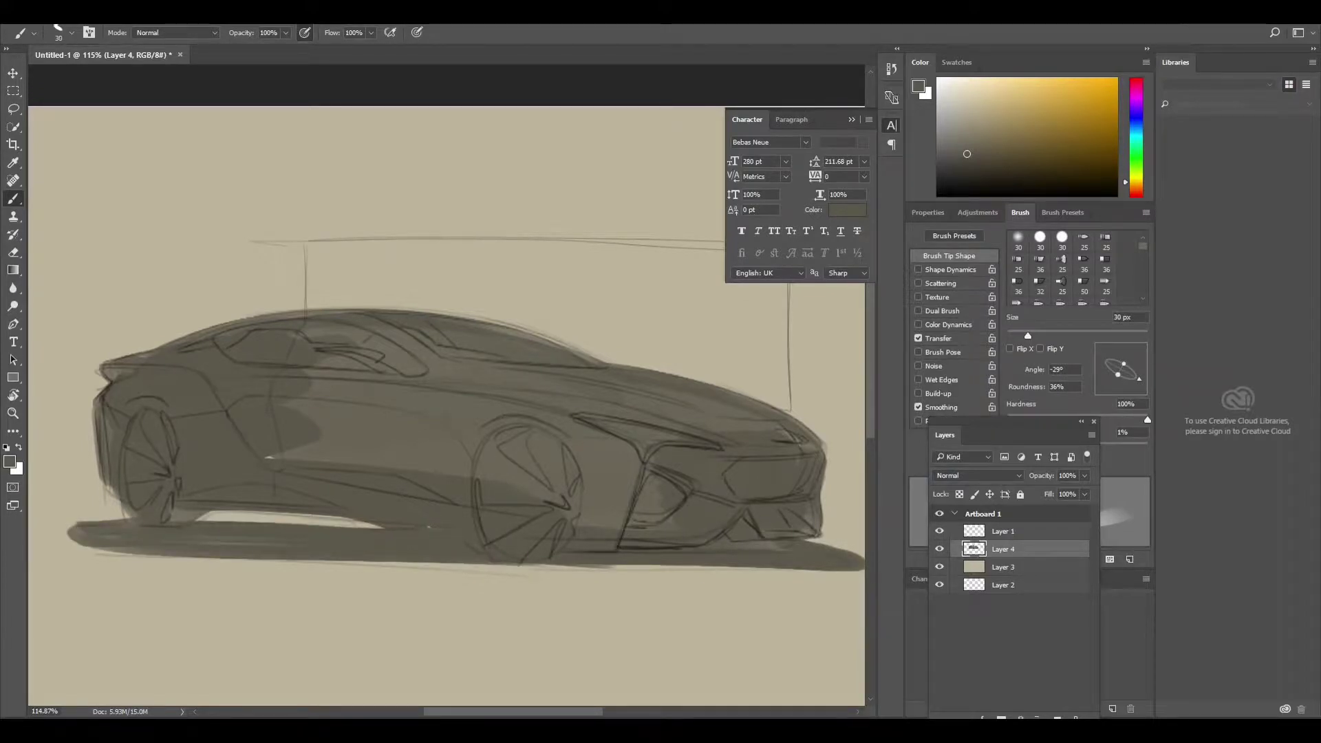
left_click_drag(564, 571, 785, 570)
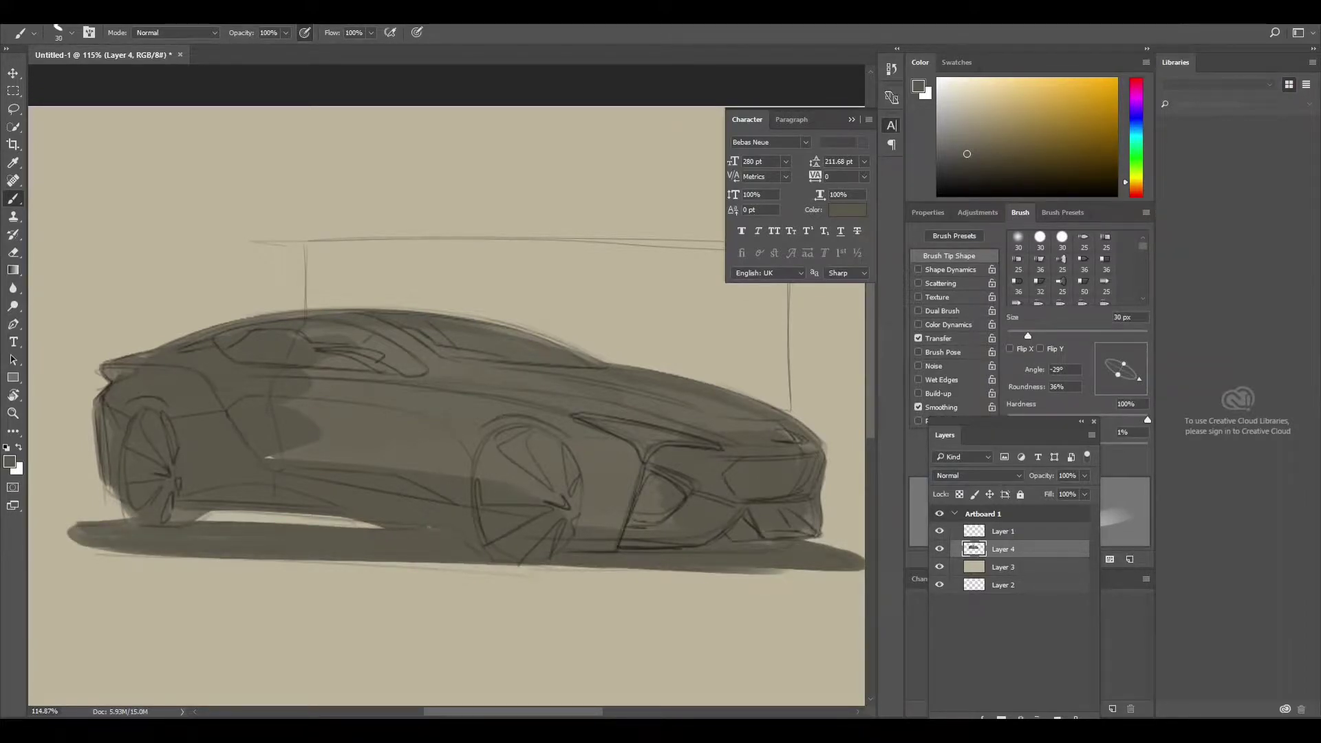
Deepen the shading across the mid and upper car body with a larger brush
key("bracketright")
key("bracketright")
key("bracketright")
left_click_drag(268, 462, 447, 447)
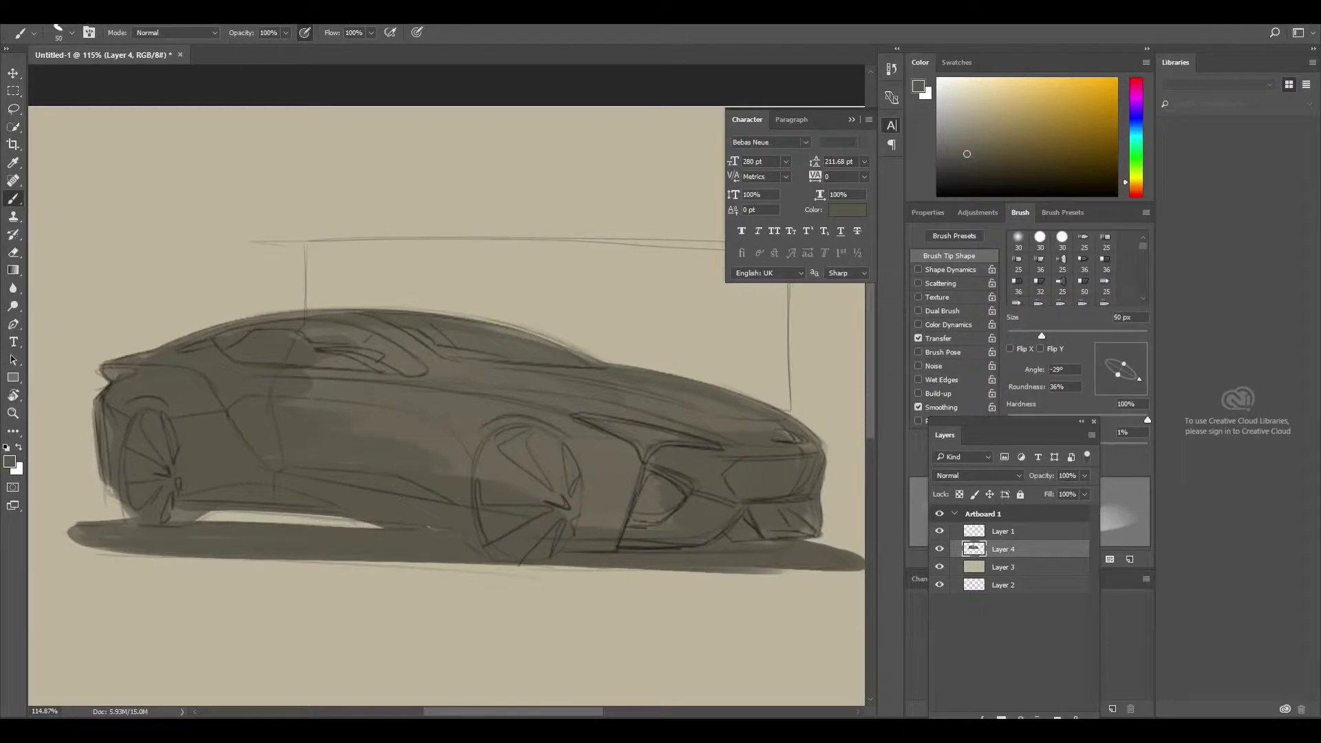
left_click_drag(293, 440, 471, 413)
mouse_move(310, 382)
left_mouse_down()
mouse_move(616, 378)
mouse_move(799, 446)
left_mouse_up()
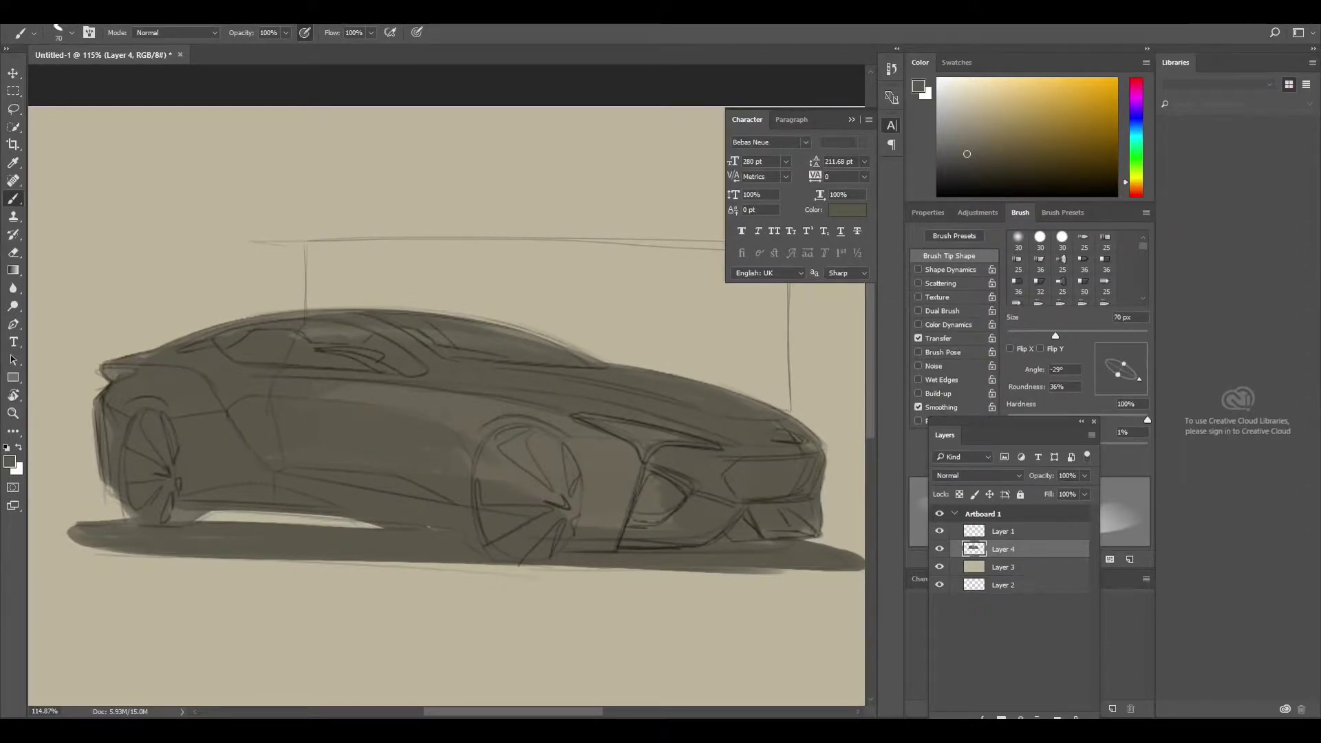
Reset the paint colour to black, add a new layer for the windows and zoom in
key("d")
key("ctrl+shift+alt+n")
left_click_drag(237, 330, 495, 200)
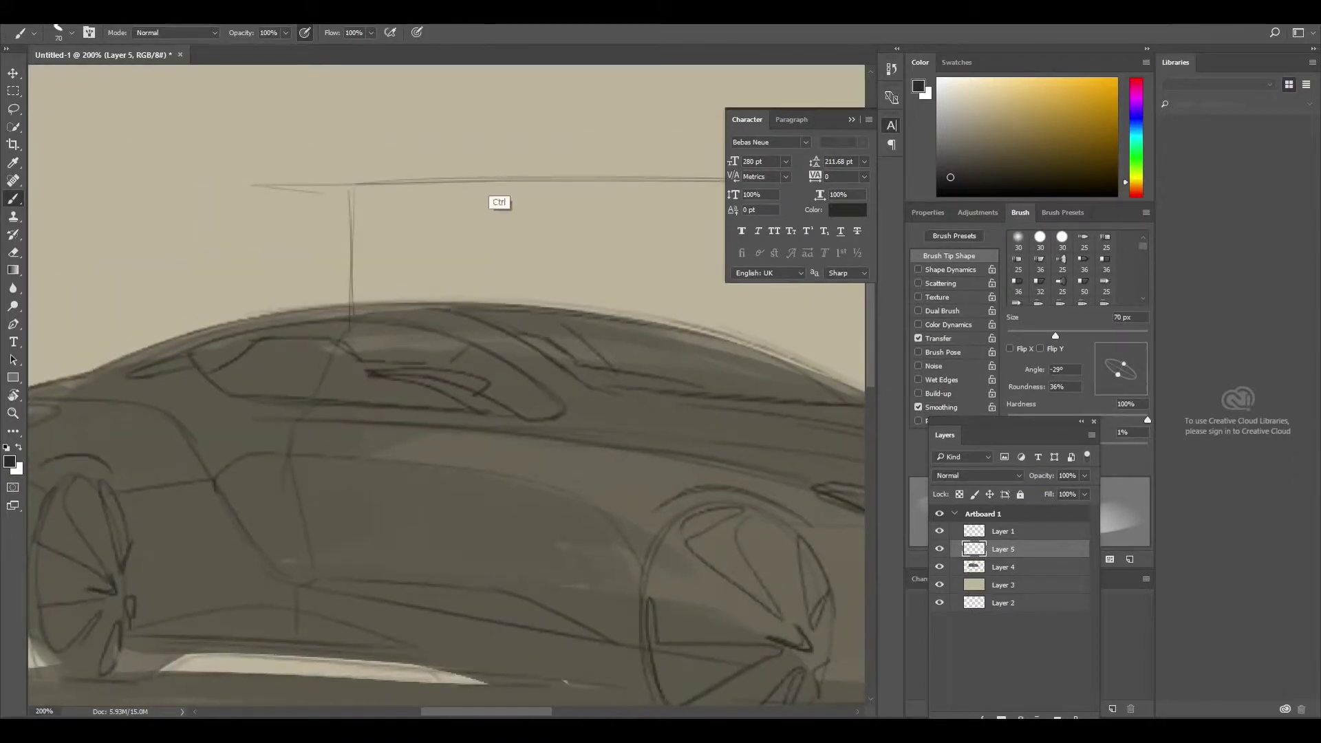
Outline the front side window with a Pen path and fill it solid black
left_click(151, 294, "ctrl")
key("p")
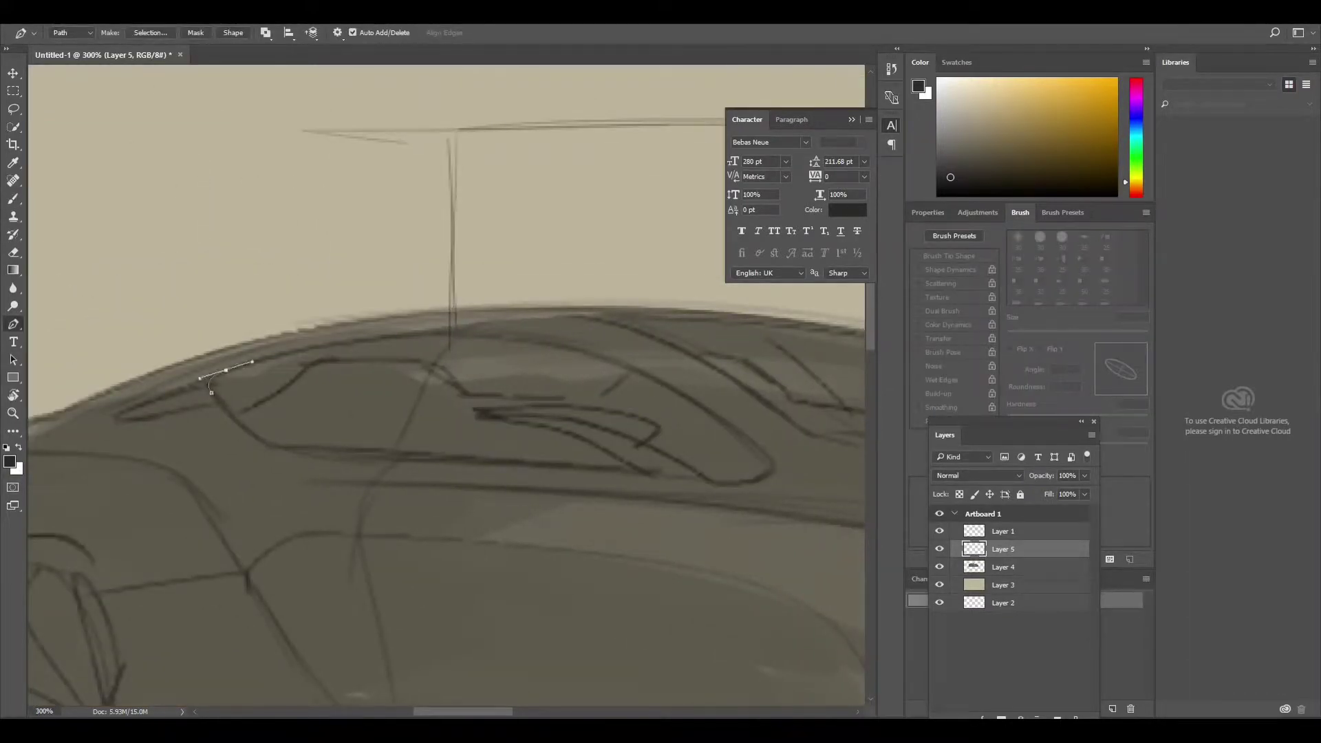
left_click_drag(595, 356, 733, 404)
left_click(770, 458)
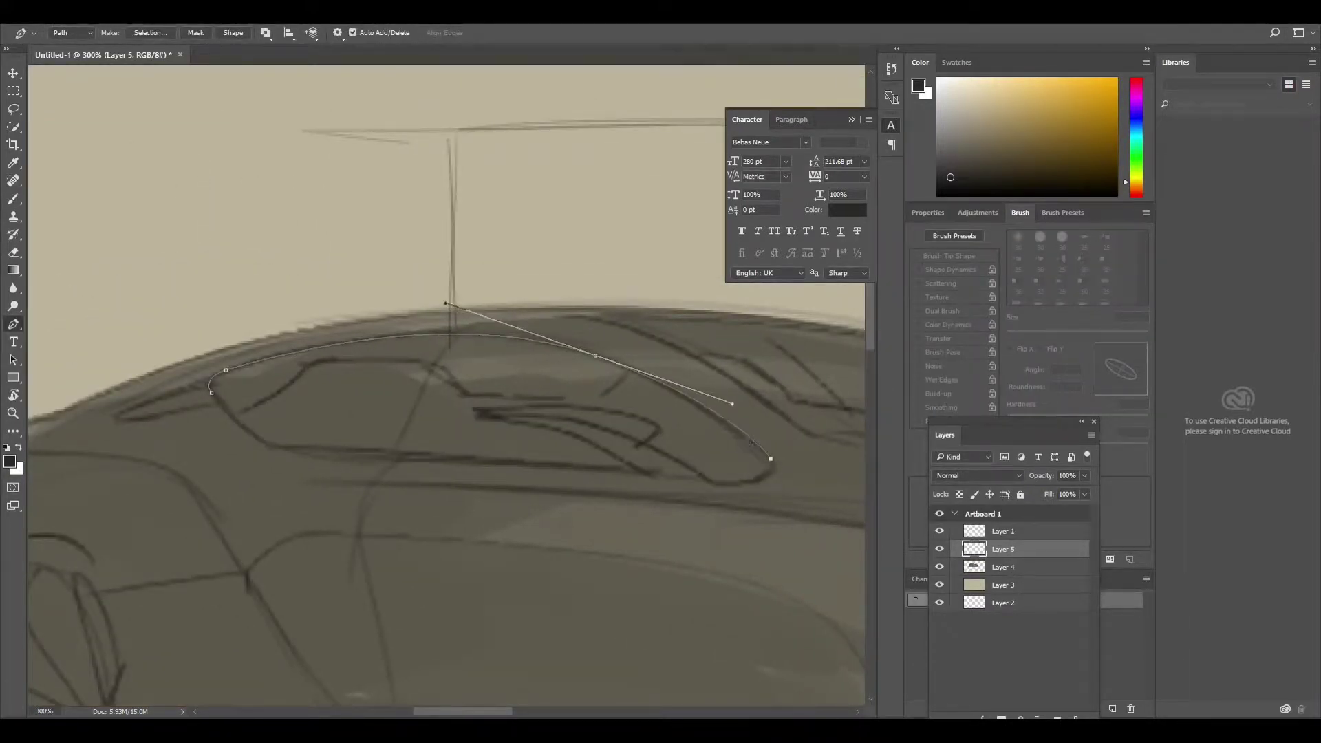
left_click_drag(766, 477, 777, 472)
left_click(476, 466)
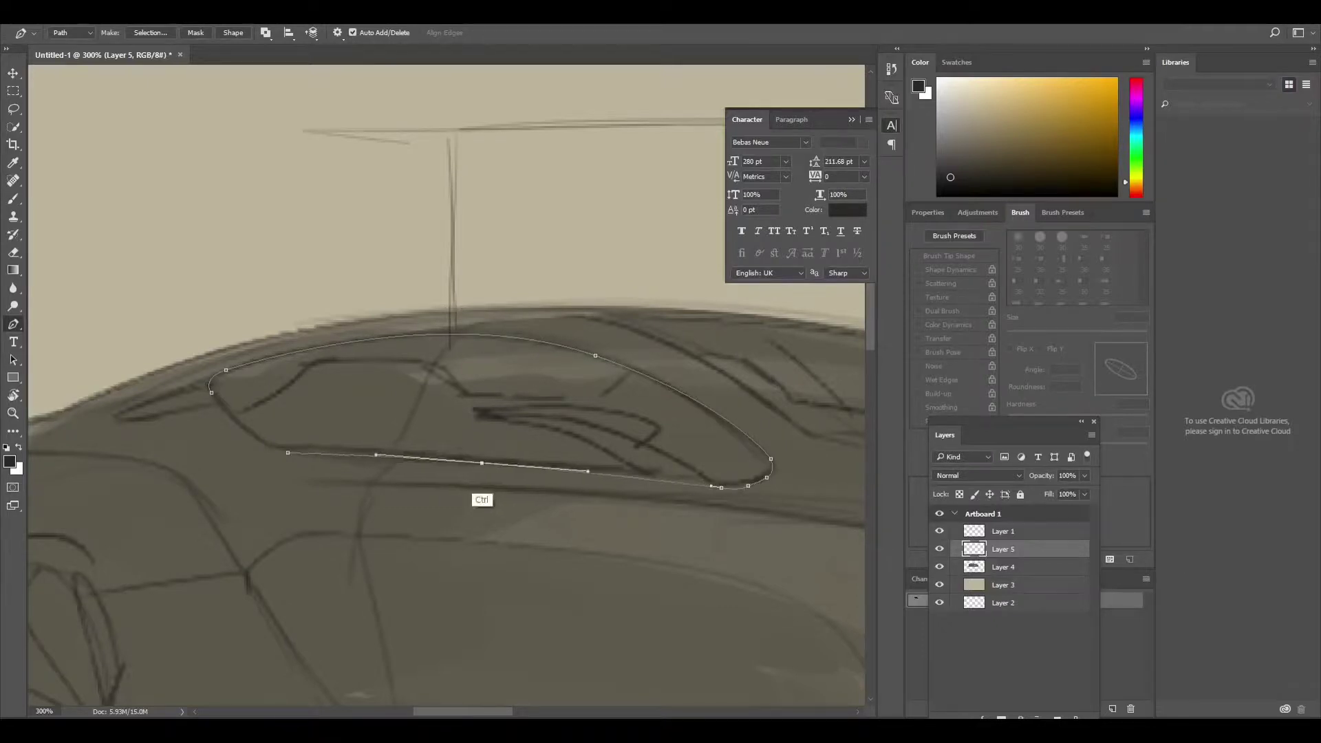
left_click_drag(288, 452, 250, 437)
right_click(277, 388)
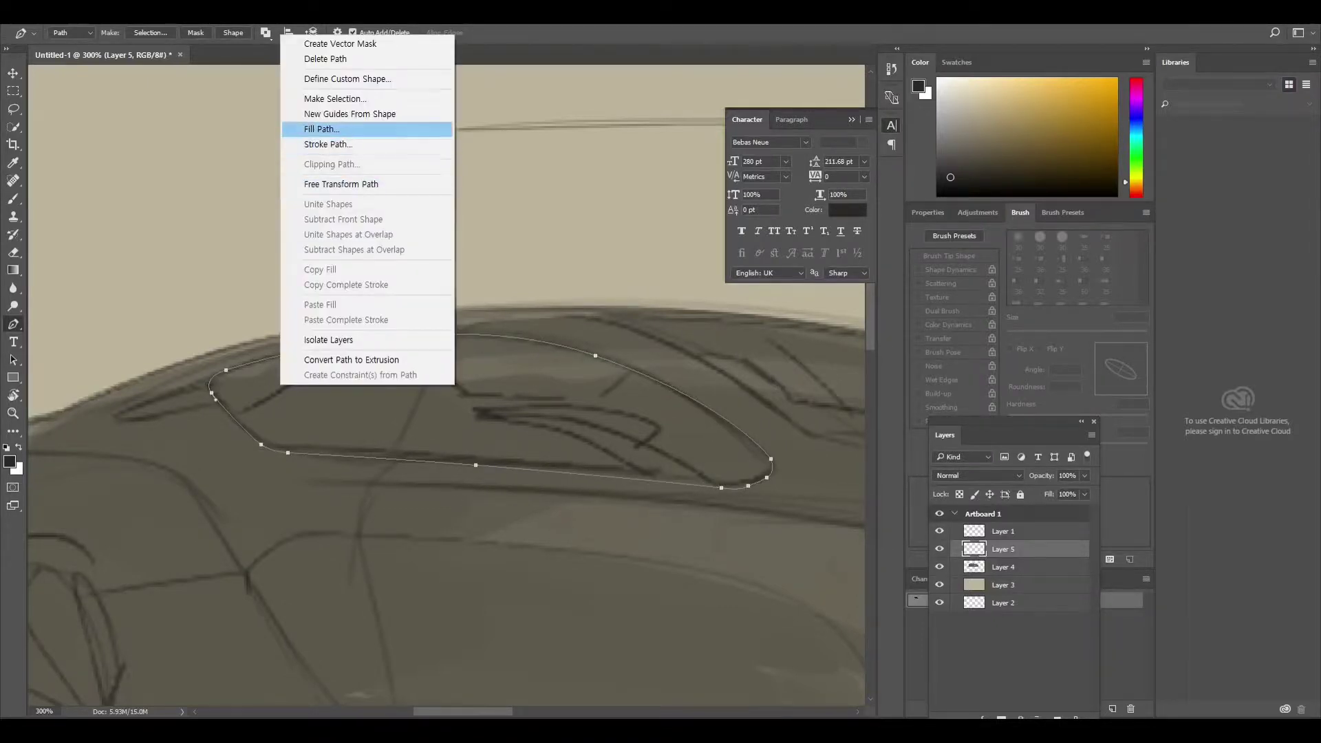
left_click(324, 126)
key("Return")
key("alt+BackSpace")
key("ctrl+d")
Trace the rear side window as a Pen path and fill it black
scroll(445, 385, "right", 5)
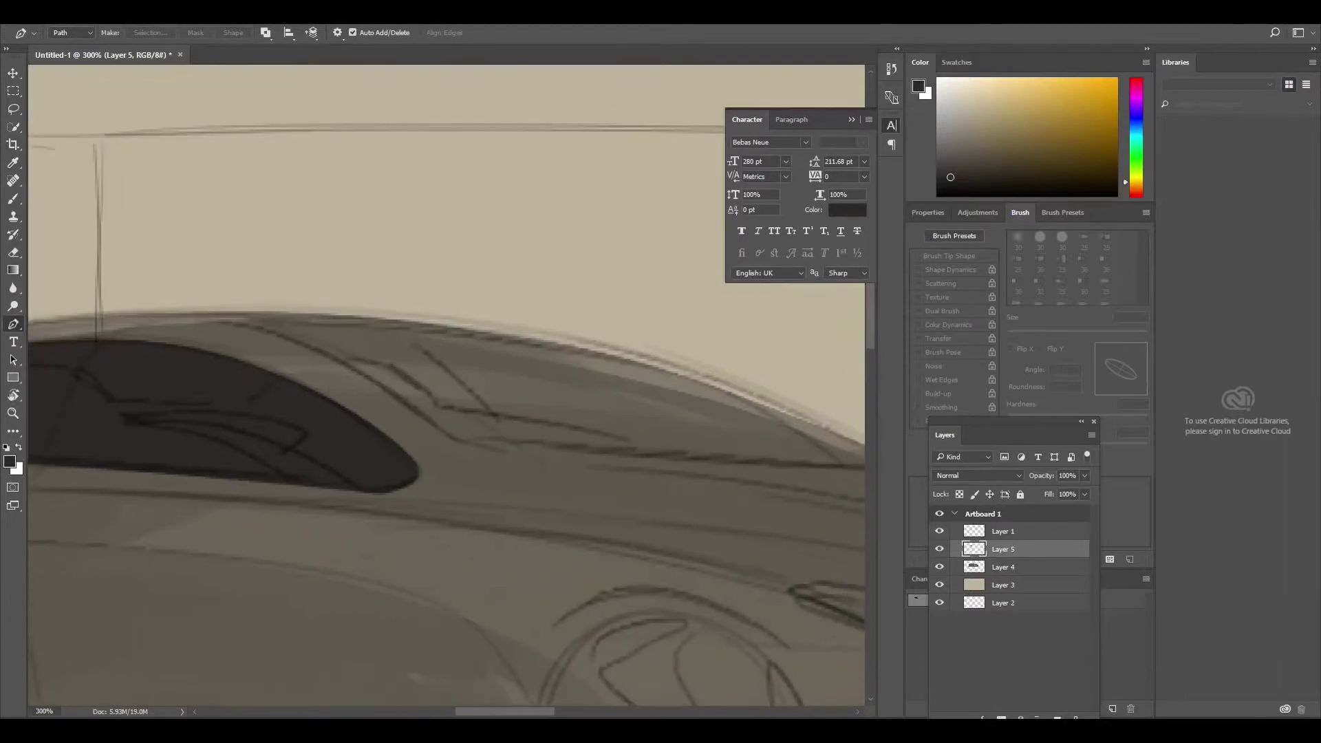
left_click(159, 318)
left_click_drag(324, 351, 384, 387)
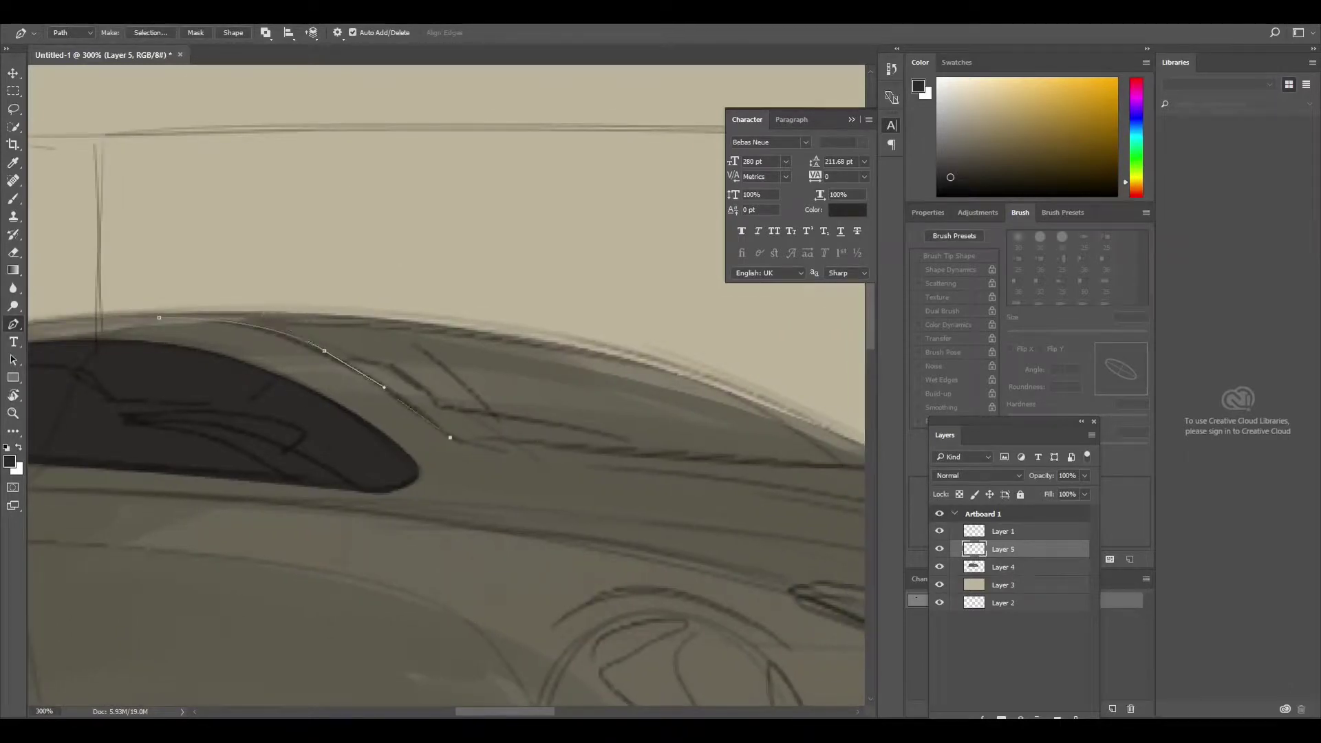
left_click(522, 462)
scroll(522, 462, "right", 3)
left_click(675, 437)
left_click_drag(712, 424, 731, 435)
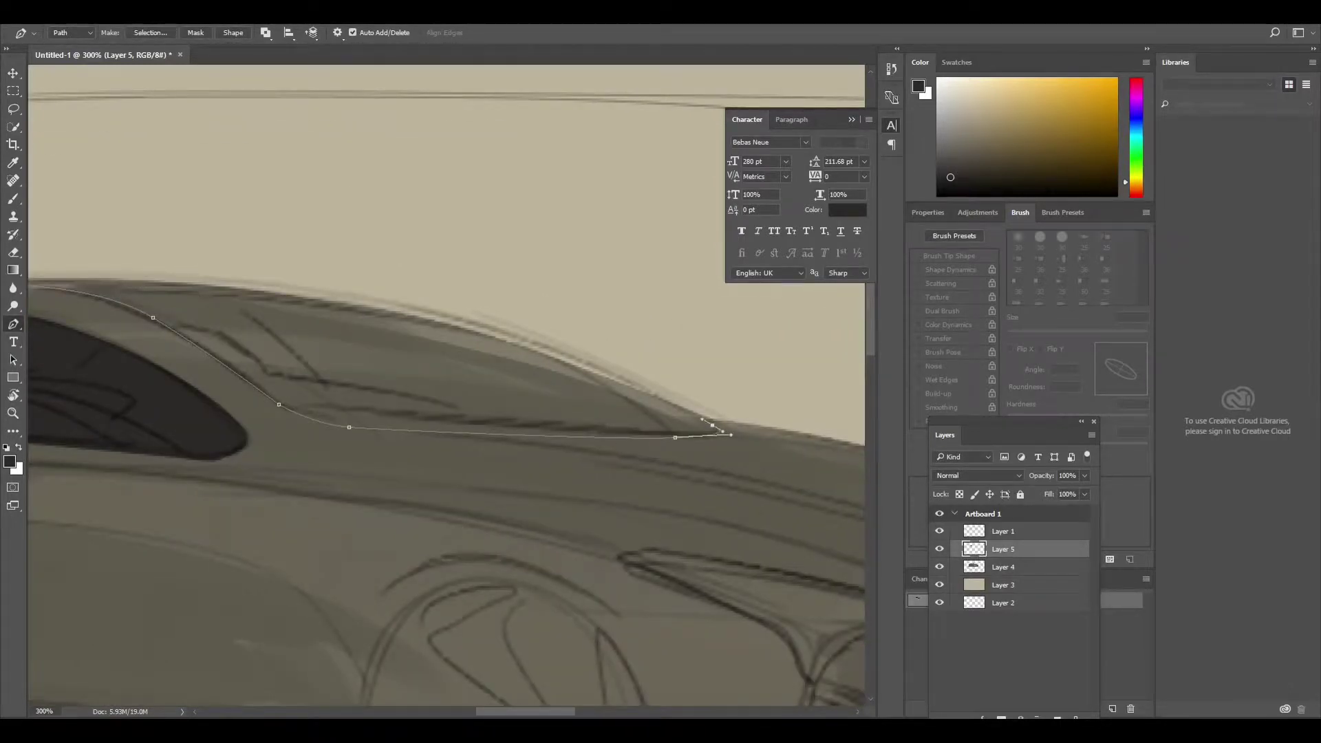
left_click(448, 319)
scroll(448, 319, "left", 3)
scroll(447, 319, "left", 3)
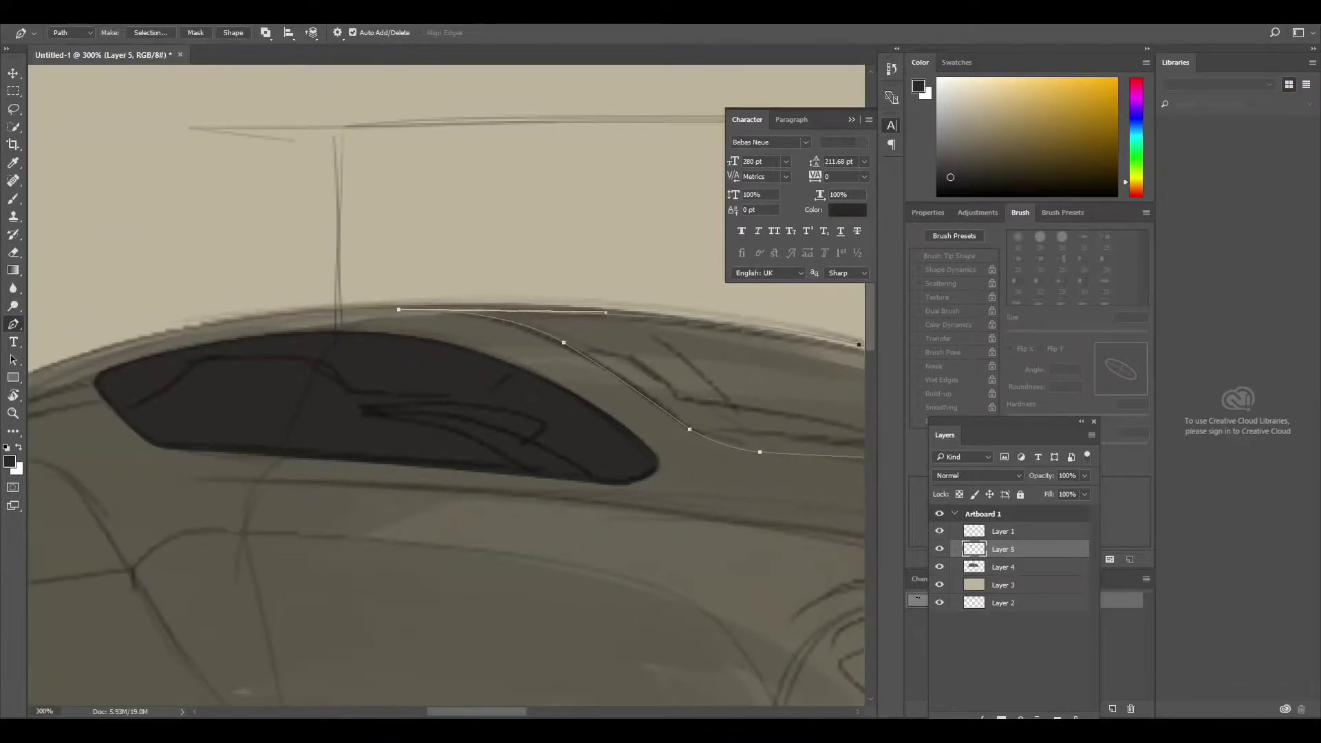
scroll(447, 386, "right", 5)
left_click(150, 32)
key("Return")
Crop the artboard's bottom and sides in tight to a wide frame around the car
key("ctrl+0")
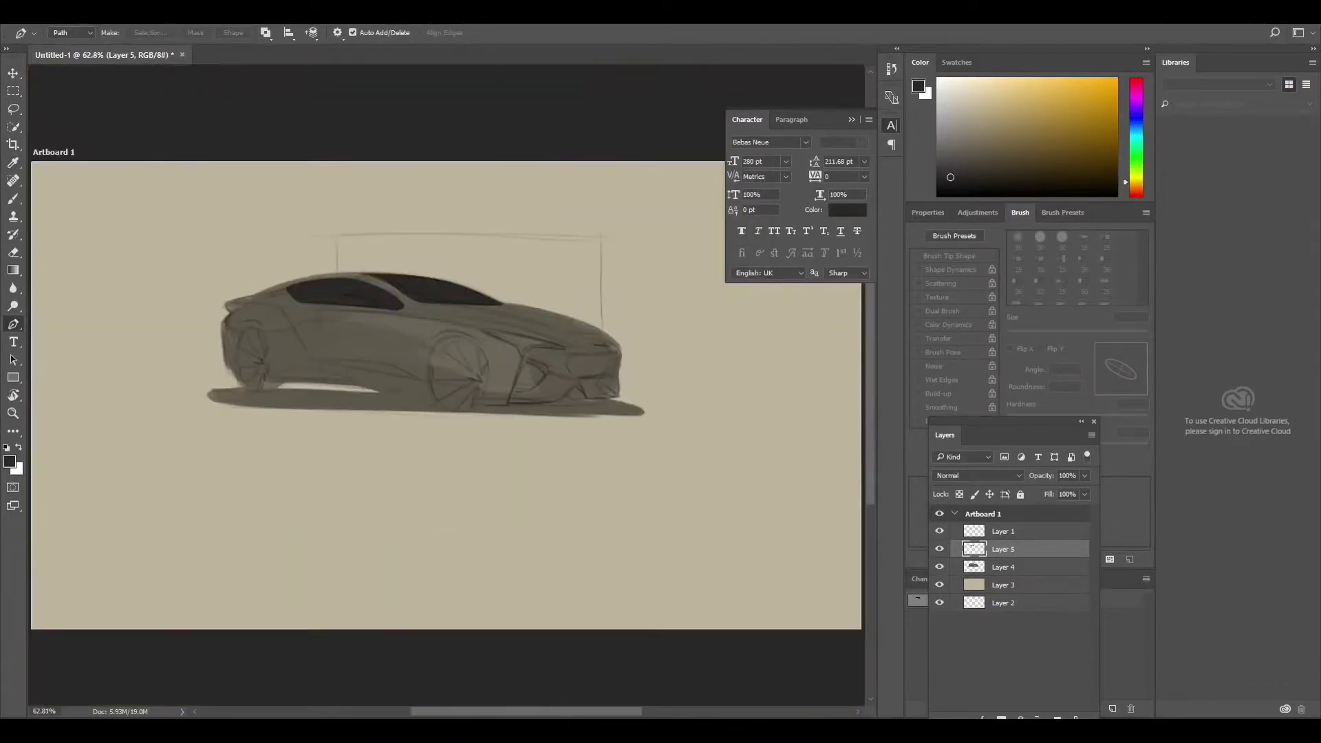
key("ctrl+minus")
key("c")
left_click_drag(447, 580, 447, 440)
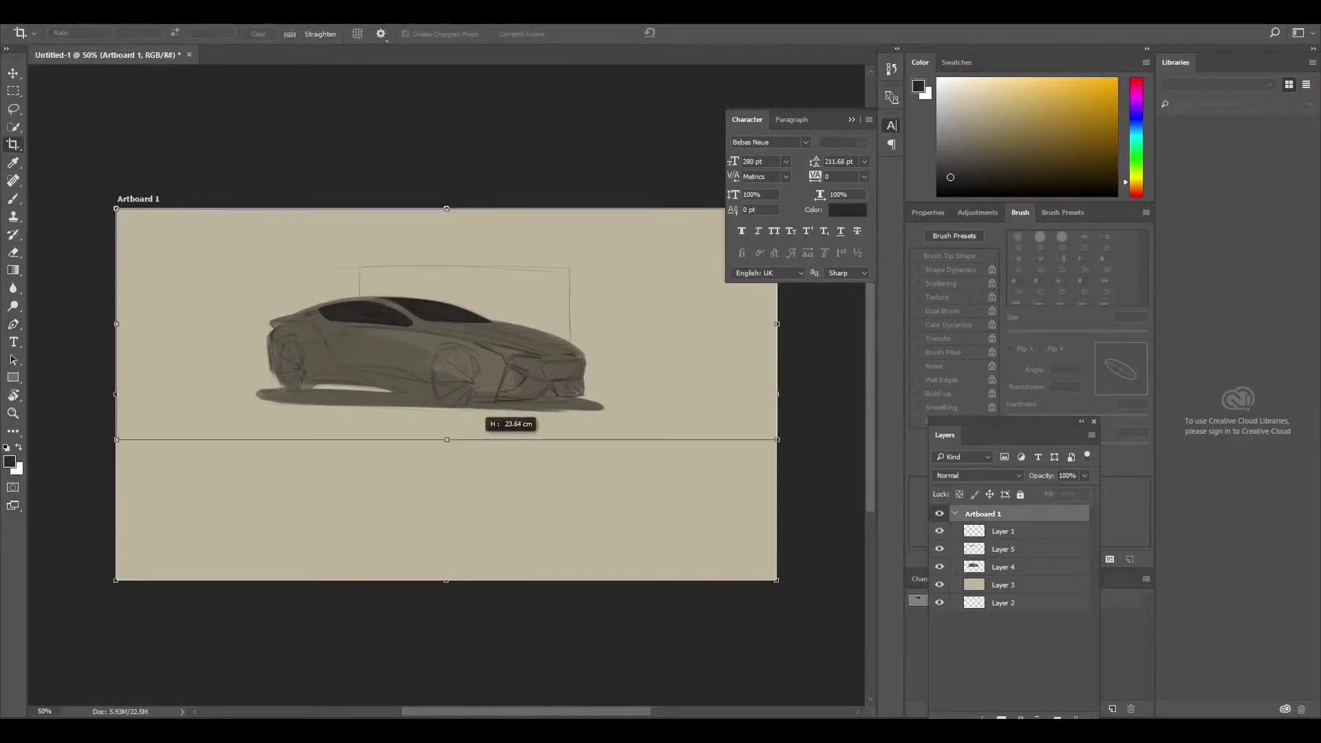
left_click_drag(117, 324, 221, 325)
left_click_drag(777, 324, 737, 324)
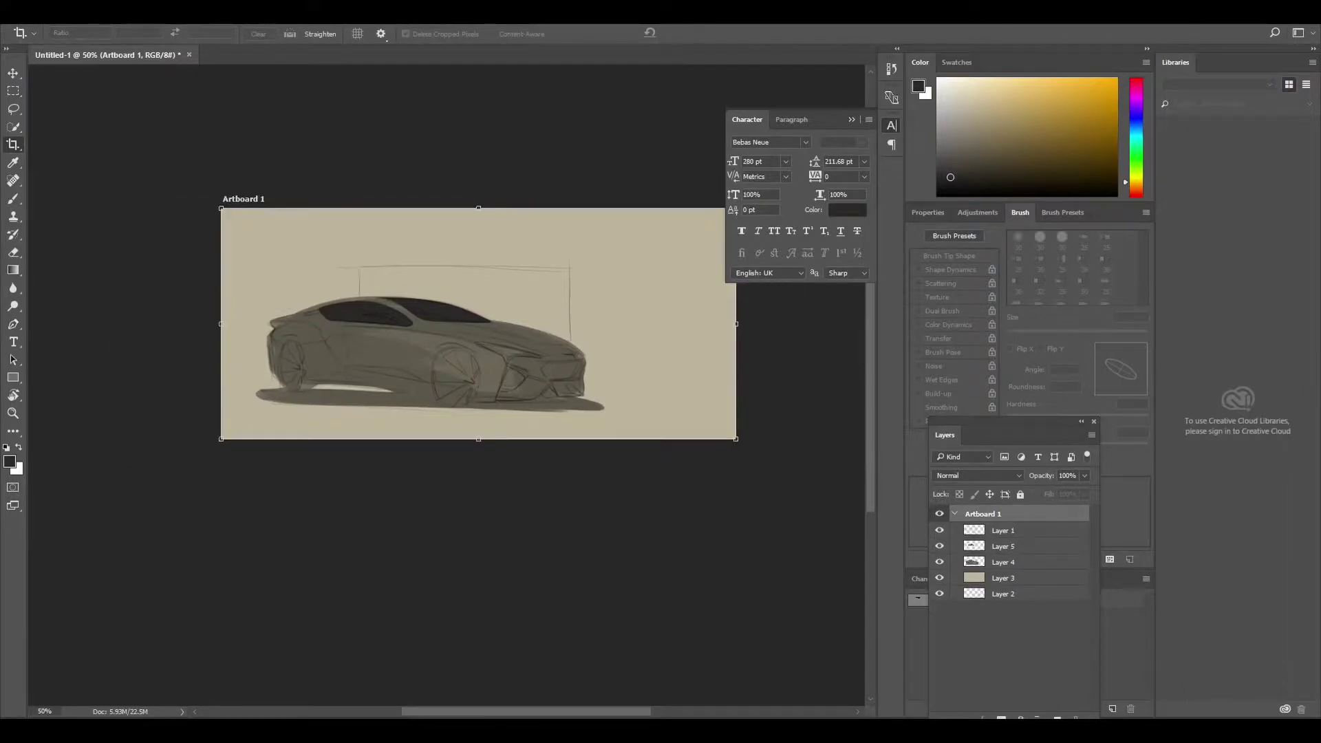
key("Return")
scroll(491, 347, "up", 6)
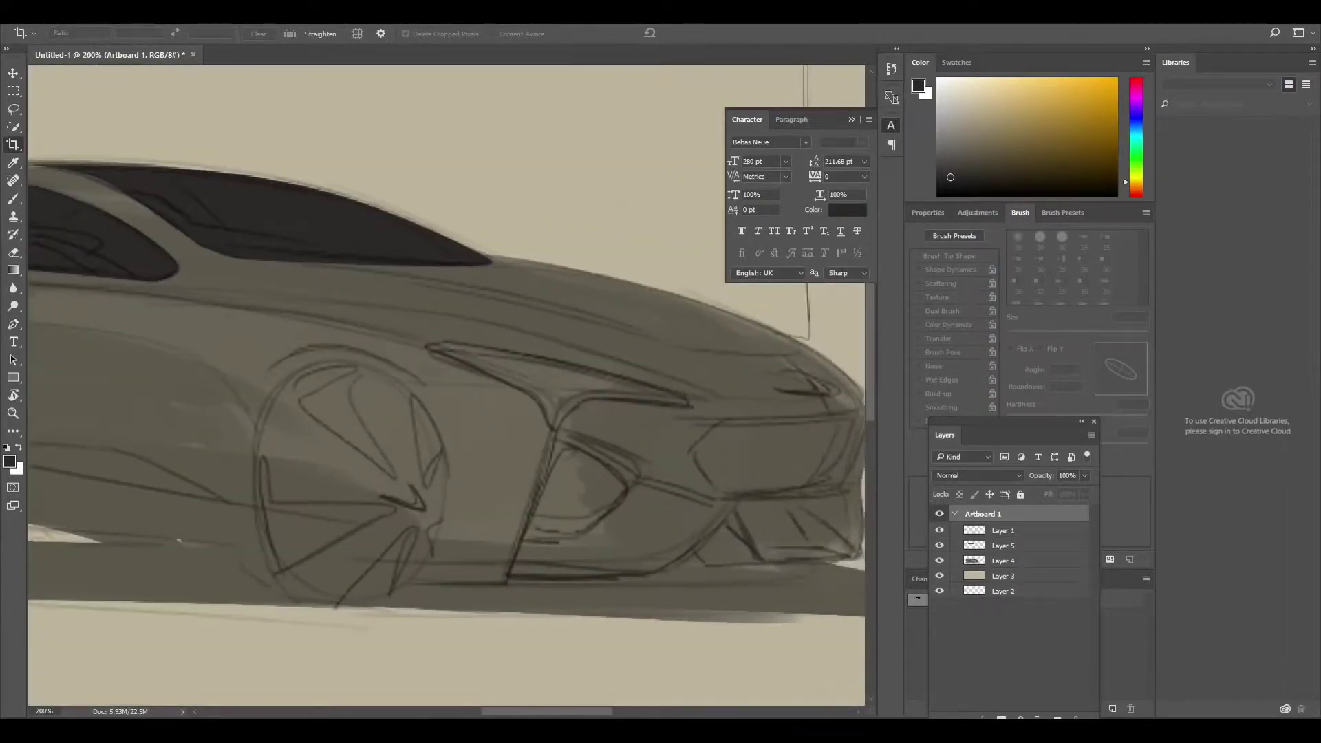
On a new layer, brush dark fill over the headlight and vent area
key("p")
key("b")
key("ctrl+shift+alt+n")
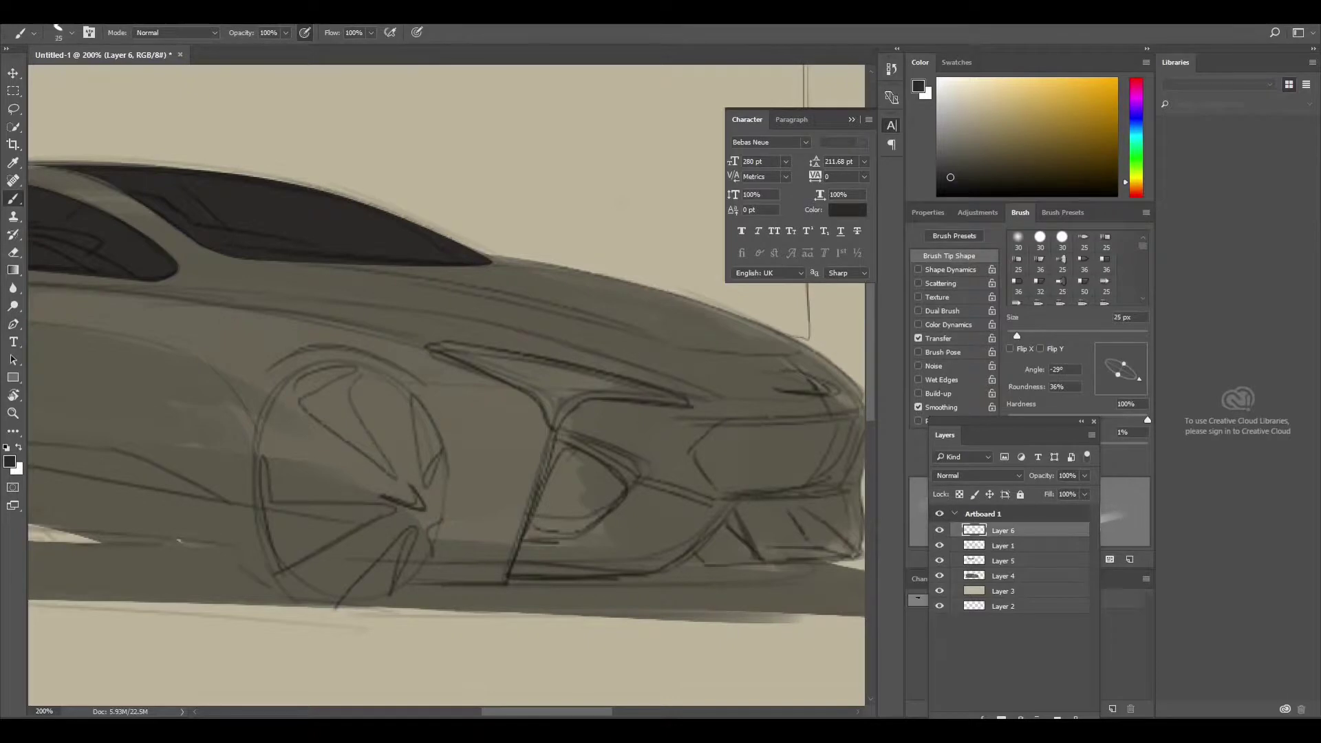
left_click_drag(430, 346, 688, 402)
mouse_move(578, 393)
left_mouse_down()
mouse_move(688, 405)
mouse_move(441, 351)
mouse_move(565, 384)
mouse_move(537, 523)
mouse_move(571, 451)
mouse_move(620, 509)
mouse_move(544, 534)
left_mouse_up()
key("bracketright")
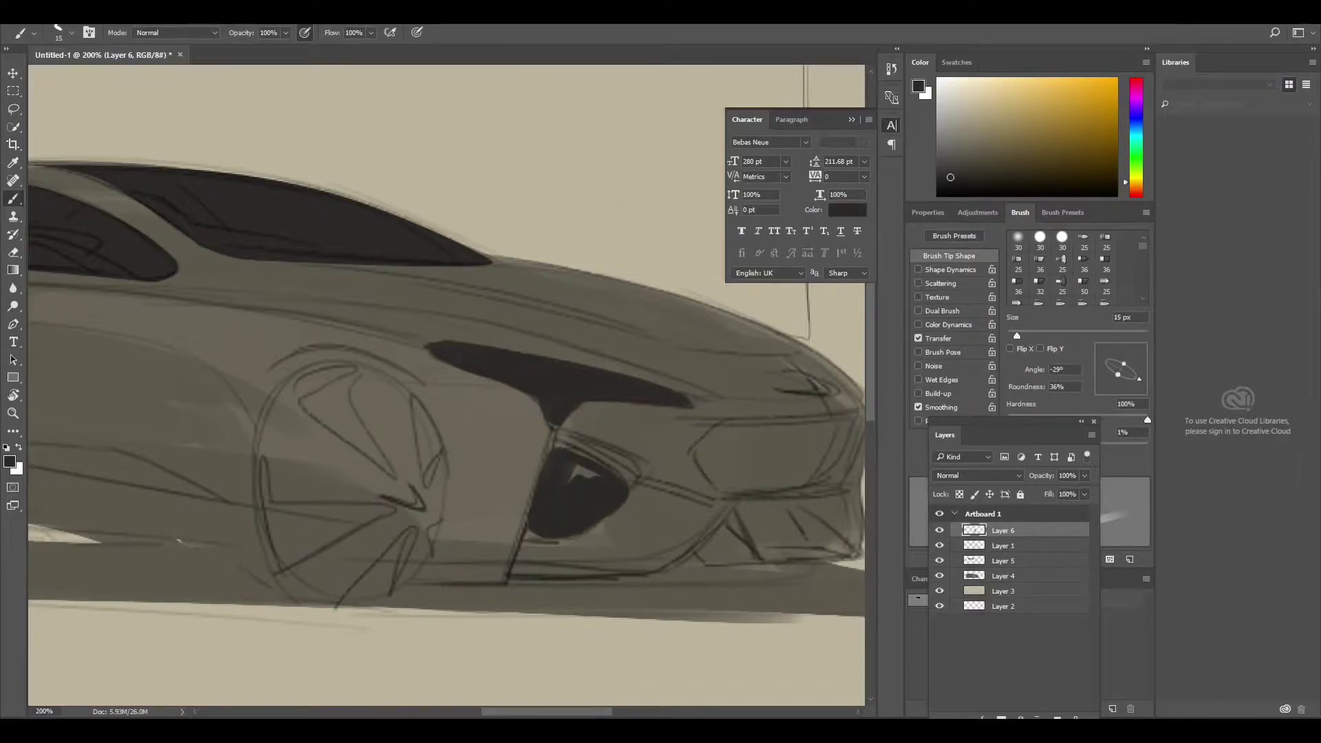
key("bracketleft")
key("bracketleft")
Darken the headlight and intake vent with 7 and 15 px brushes, then box-select the front wheel
mouse_move(619, 496)
left_mouse_down()
mouse_move(592, 533)
mouse_move(526, 534)
left_mouse_up()
left_click_drag(619, 344, 466, 324)
mouse_move(578, 394)
left_mouse_down()
mouse_move(550, 437)
mouse_move(640, 392)
mouse_move(721, 389)
mouse_move(692, 466)
mouse_move(574, 471)
mouse_move(593, 404)
left_mouse_up()
key("bracketright")
left_click_drag(554, 454, 619, 406)
mouse_move(612, 458)
left_mouse_down()
mouse_move(710, 399)
mouse_move(620, 462)
mouse_move(688, 402)
left_mouse_up()
left_click_drag(413, 344, 716, 344)
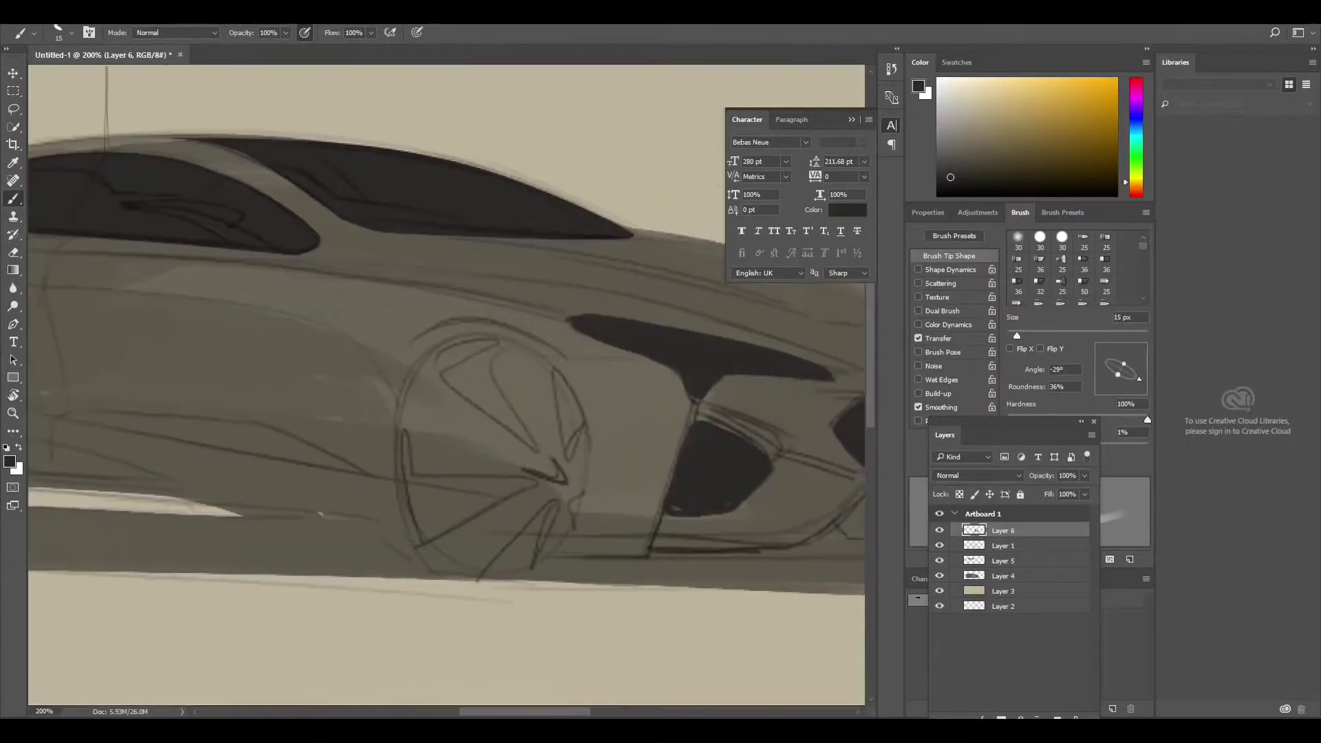
key("m")
left_click_drag(539, 561, 538, 304)
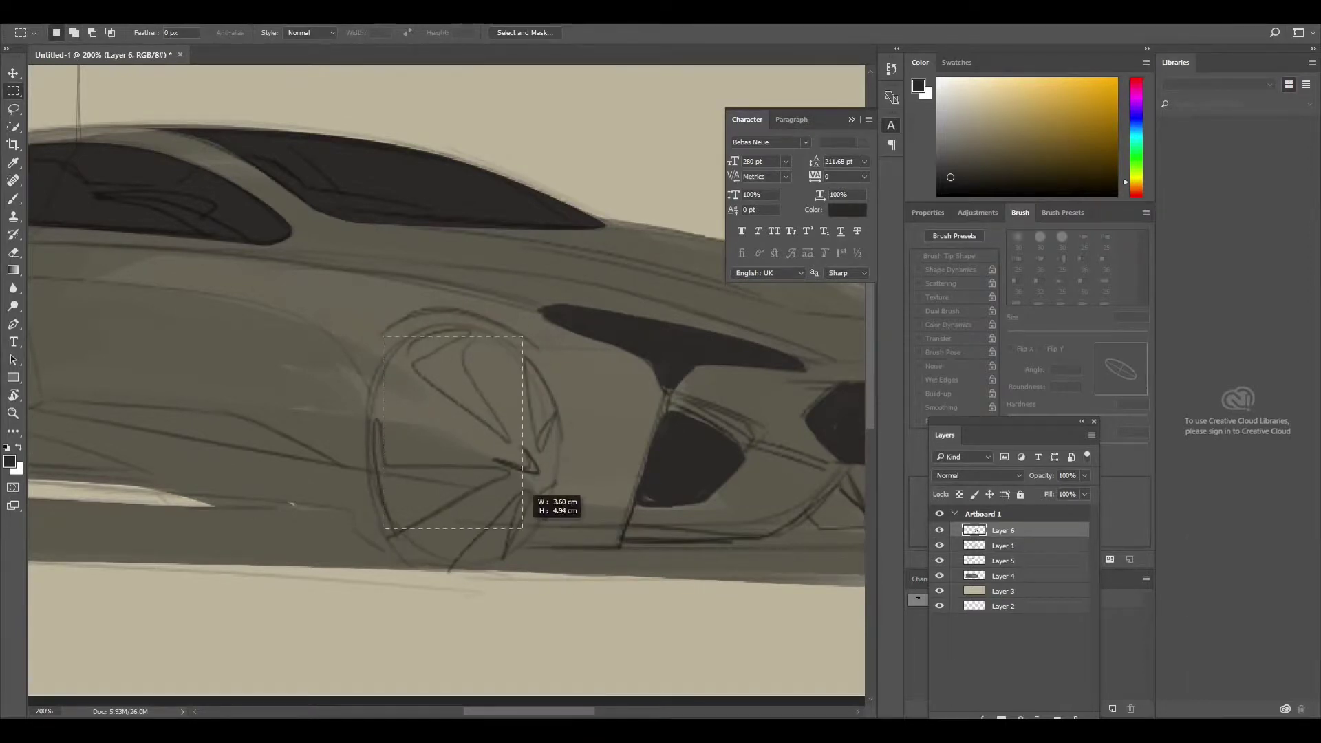
Draw an elliptical selection around the front wheel, widened and tilted with Transform Selection
key("ctrl+m")
key("Escape")
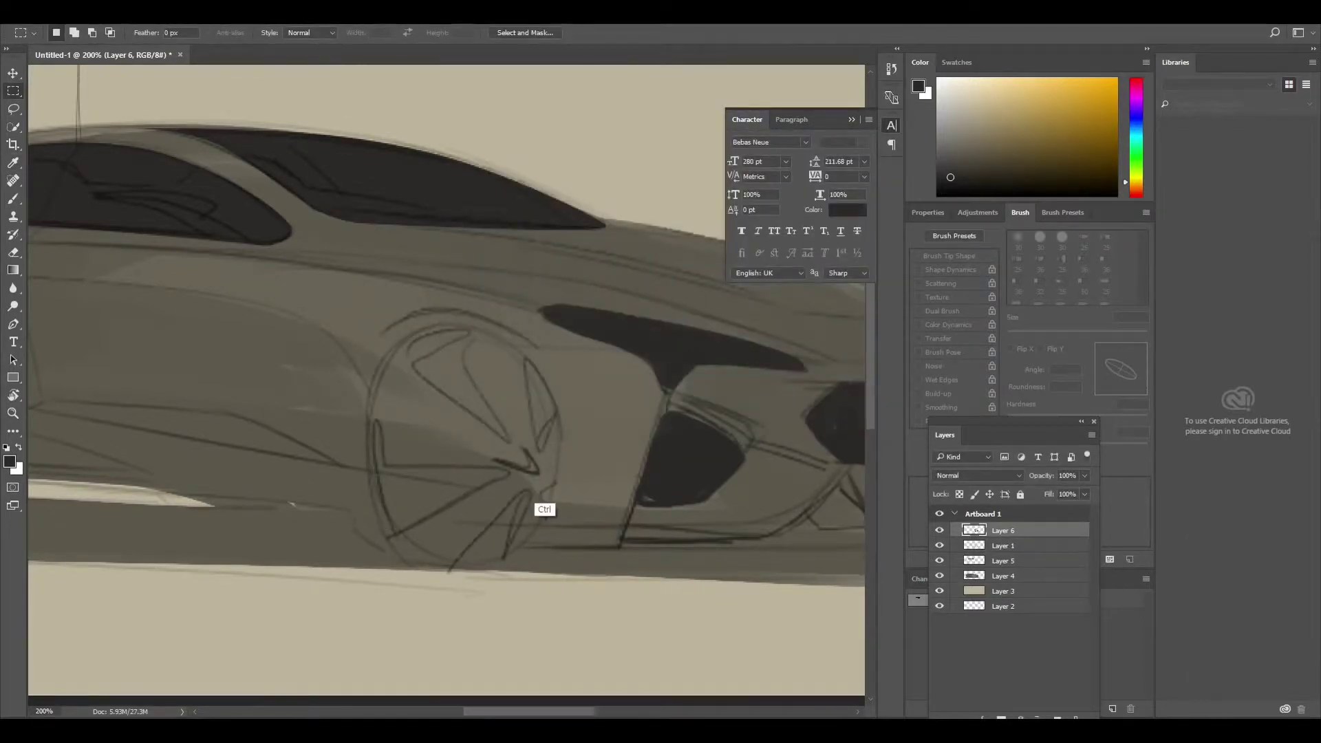
key("ctrl+m")
key("Escape")
key("shift+m")
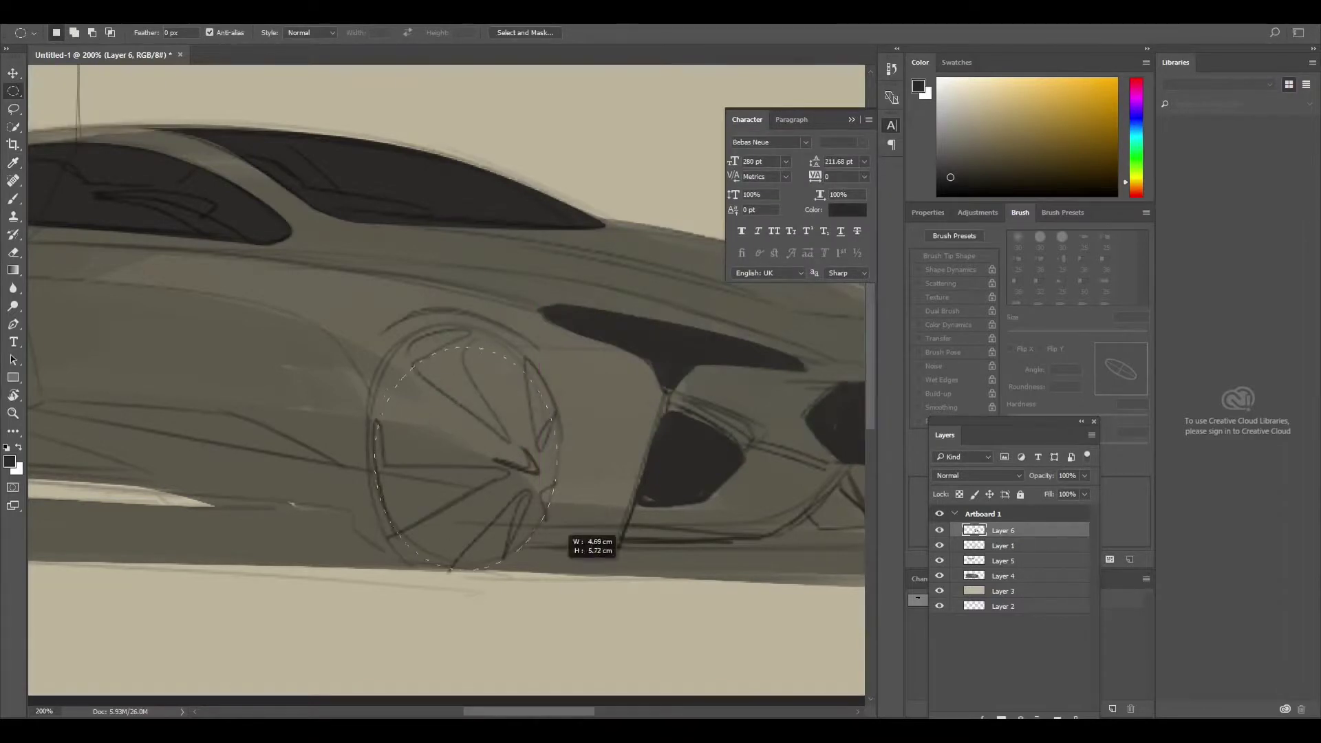
mouse_move(368, 334)
left_mouse_down()
mouse_move(538, 454)
mouse_move(555, 440)
mouse_move(559, 475)
left_mouse_up()
right_click(461, 439)
left_click(512, 321)
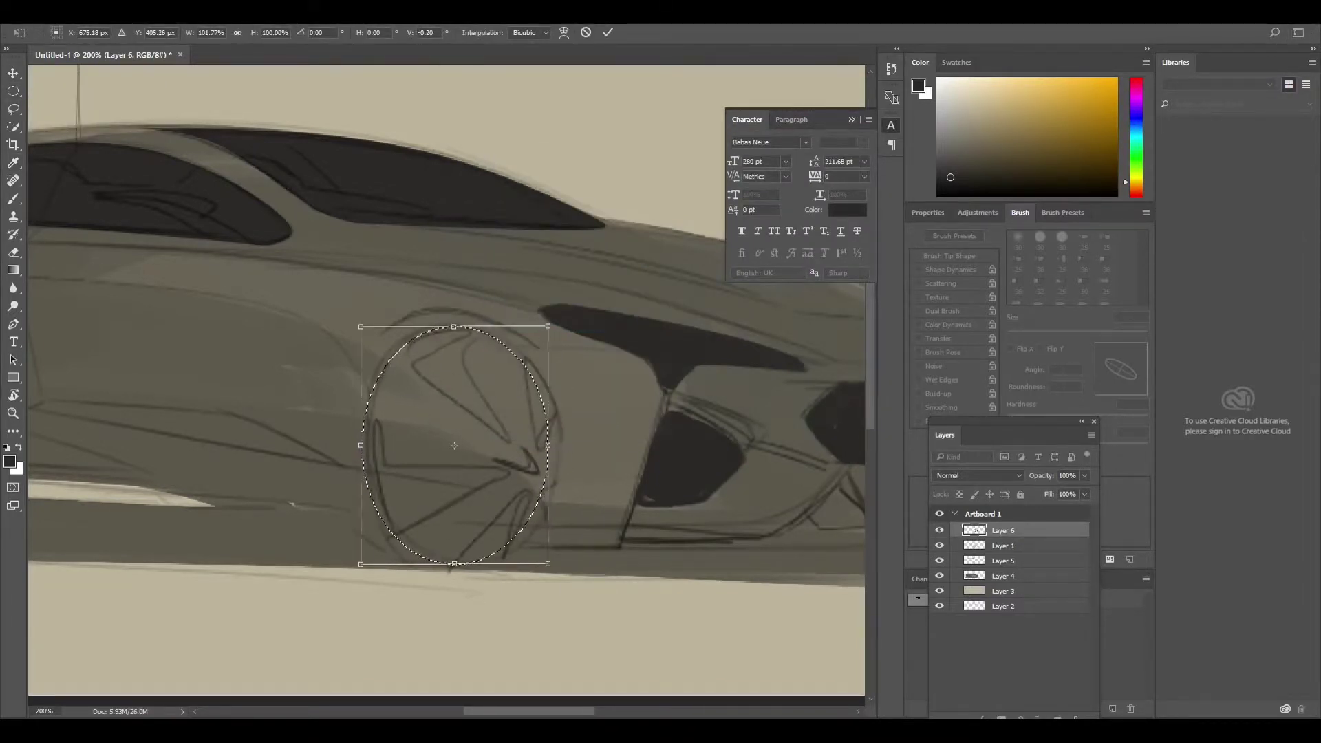
key("Return")
Fill the front wheel ellipse dark on its own new layer
key("ctrl+shift+alt+n")
key("alt+BackSpace")
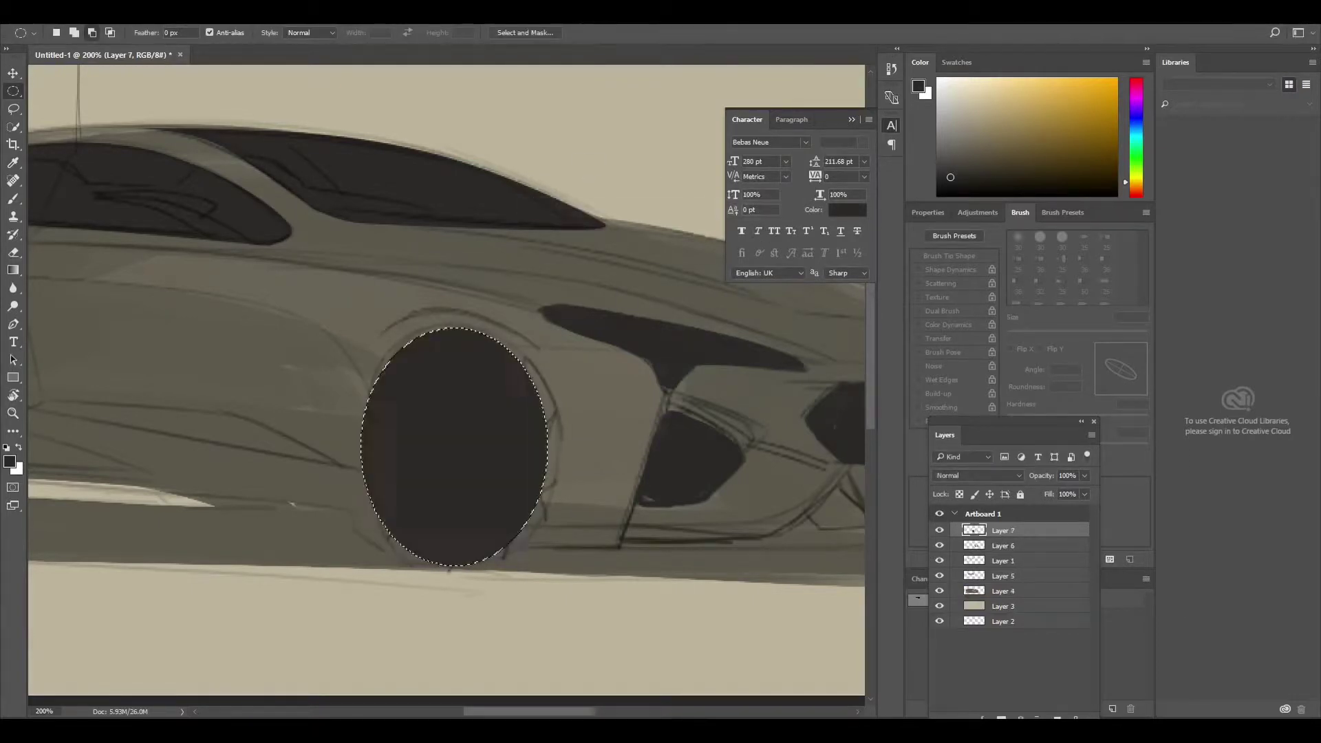
key("ctrl+d")
key("ctrl+minus")
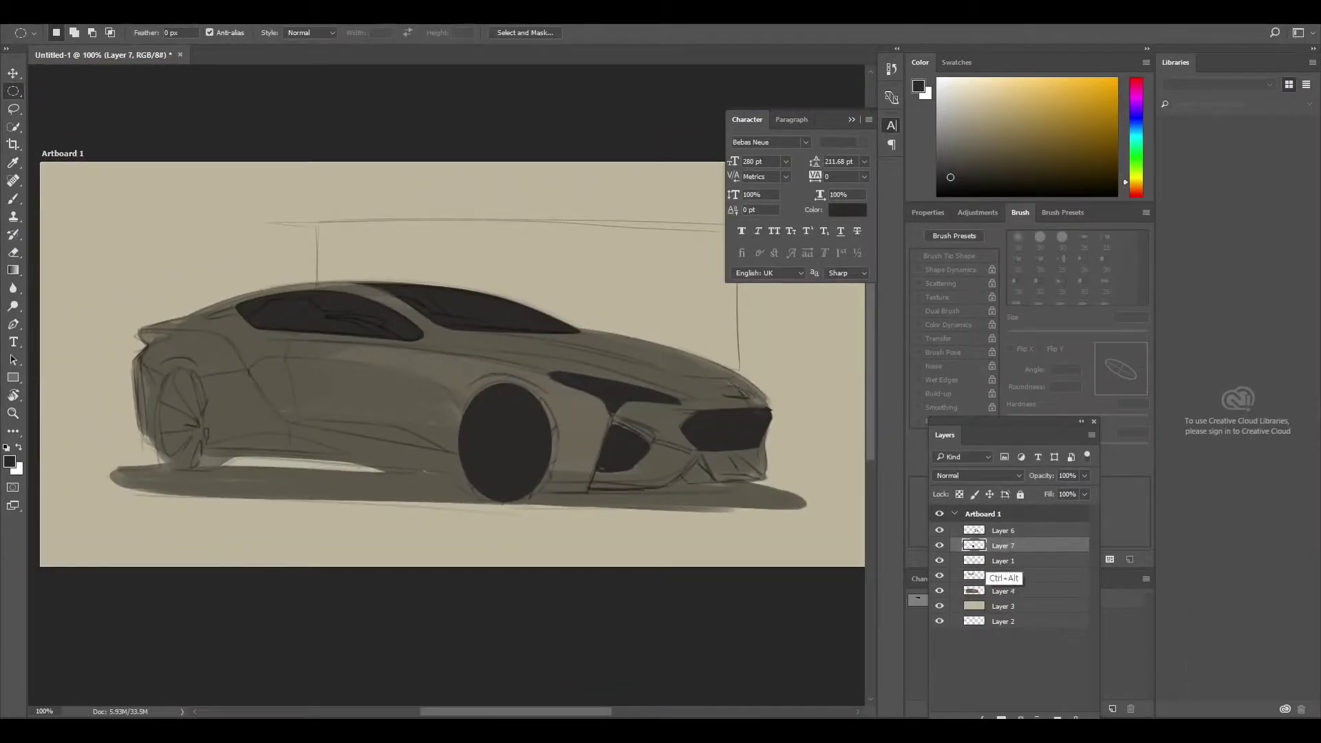
key("ctrl+alt+z")
key("ctrl+alt+z")
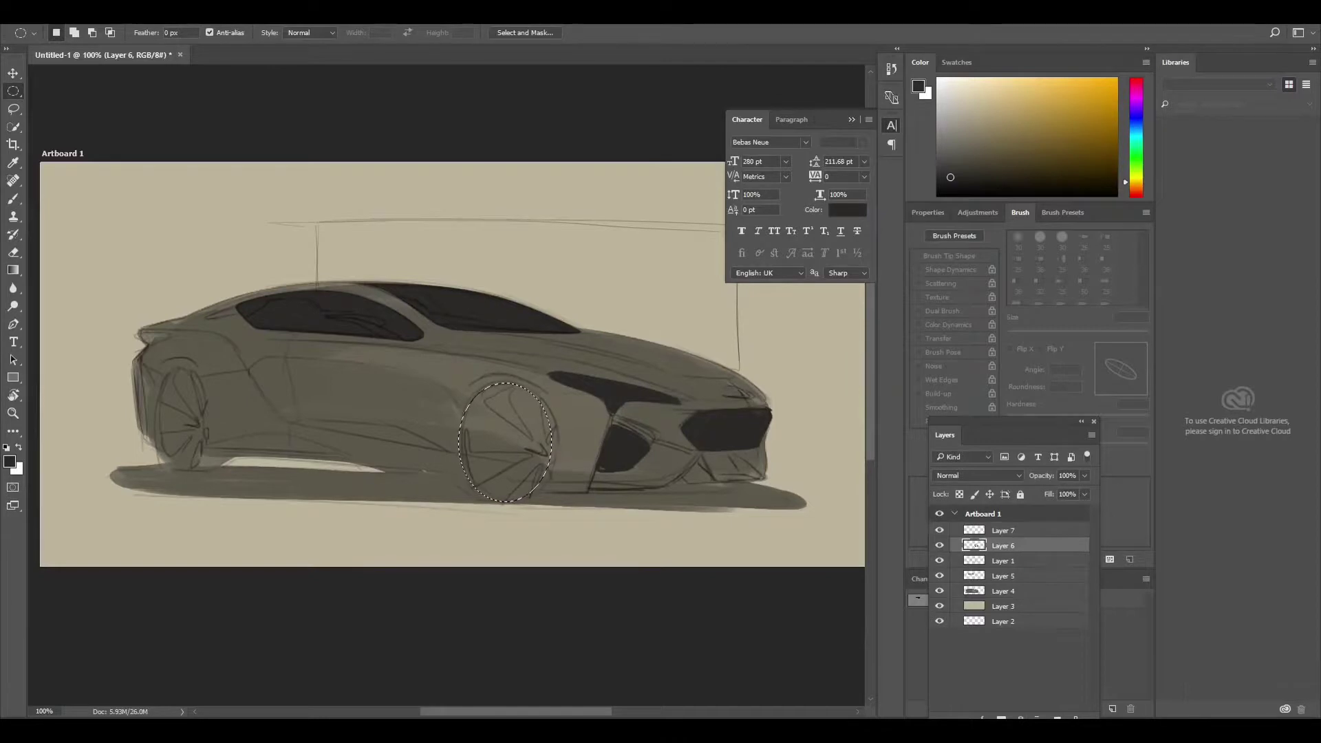
key("ctrl+shift+alt+n")
key("alt+BackSpace")
key("ctrl+d")
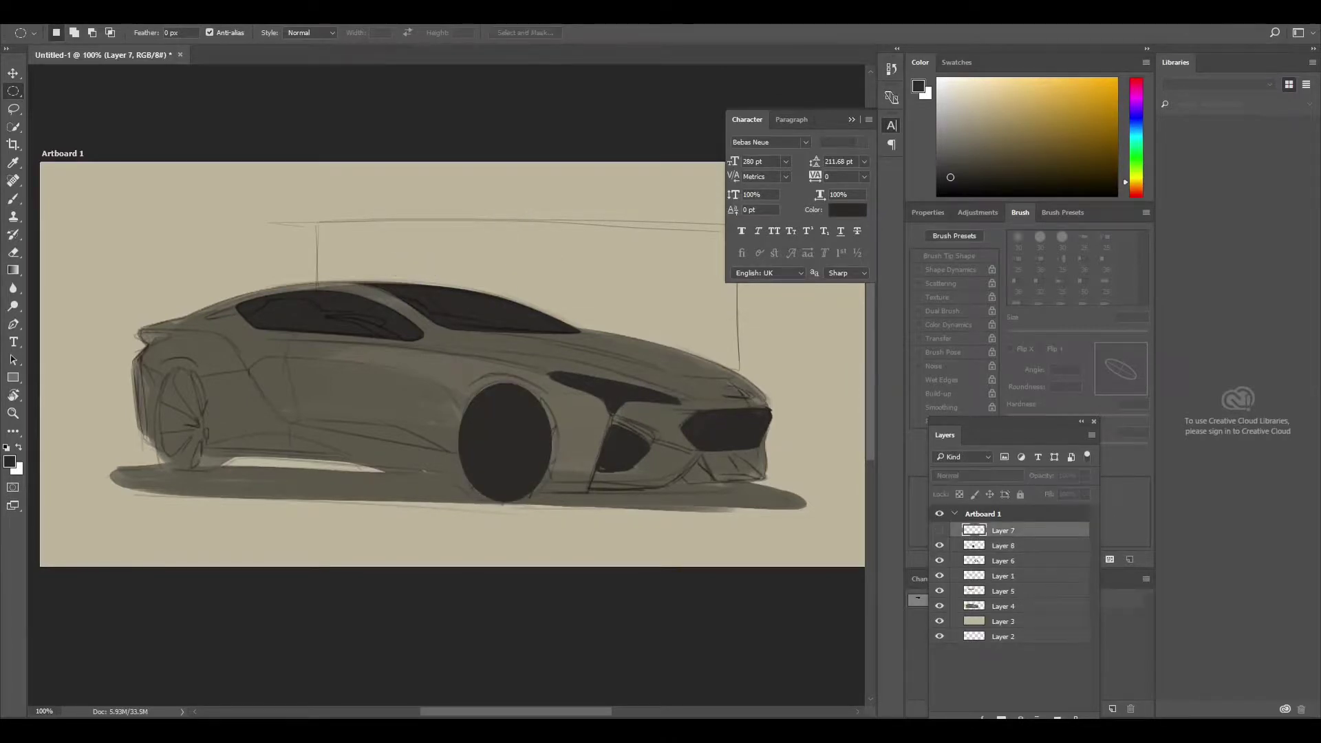
Move sketch Layer 1 to the top of the stack above the wheel layers
key("alt+bracketleft")
key("alt+bracketleft")
key("ctrl+shift+bracketright")
key("ctrl+plus")
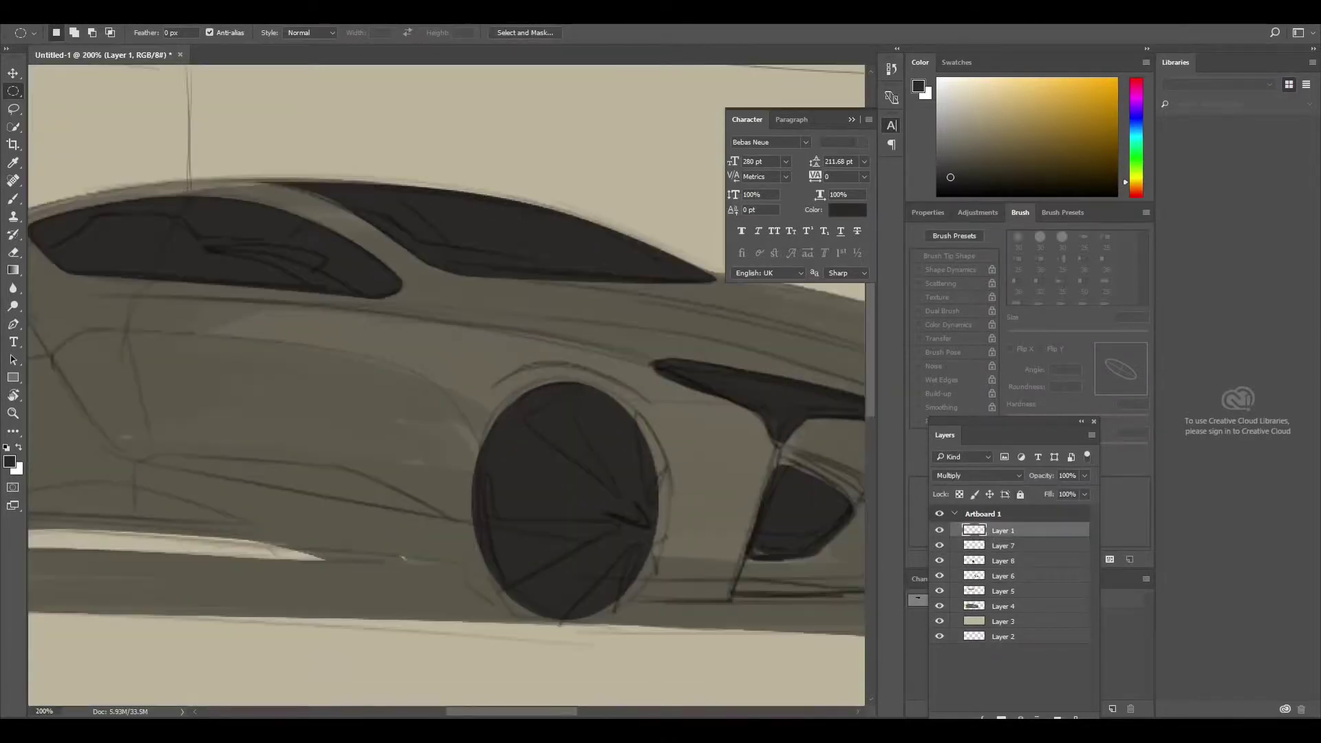
key("alt+bracketleft")
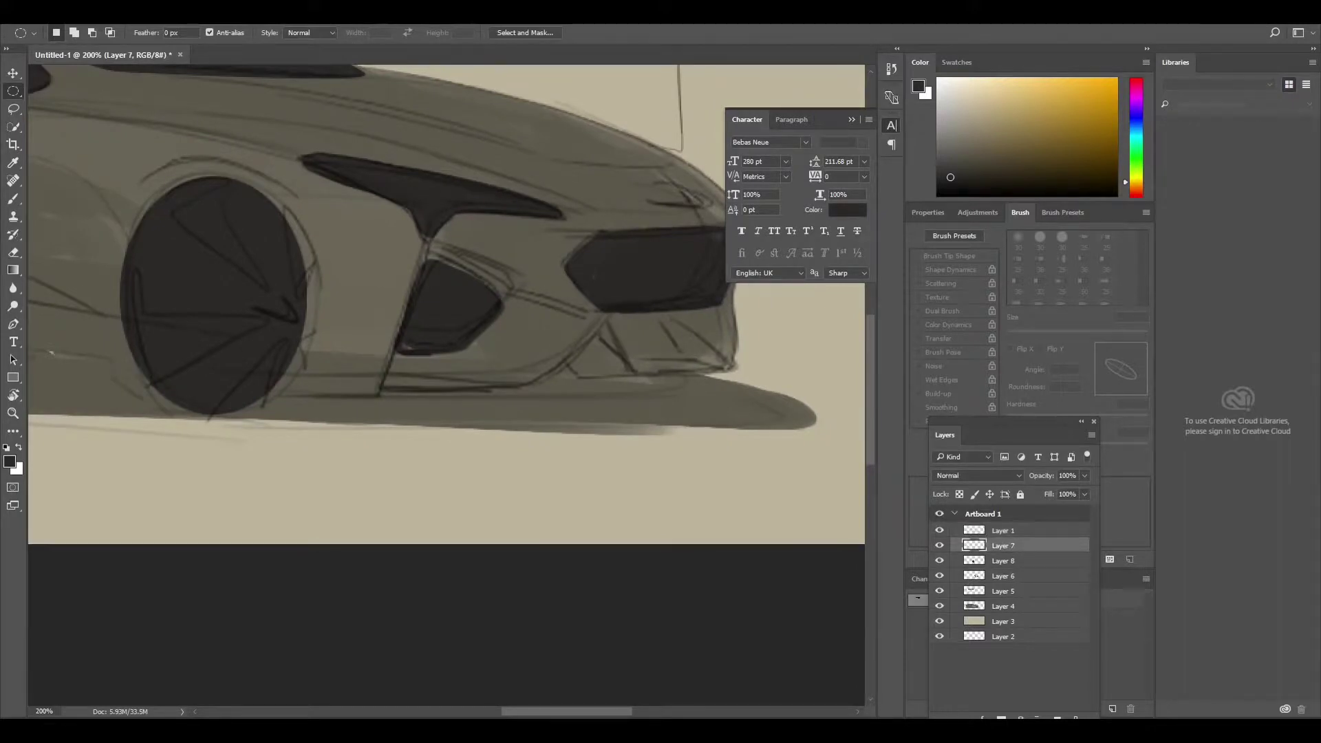
key("alt+bracketleft")
Brush dark strokes along the car's underside, widening the brush to 30 px
key("b")
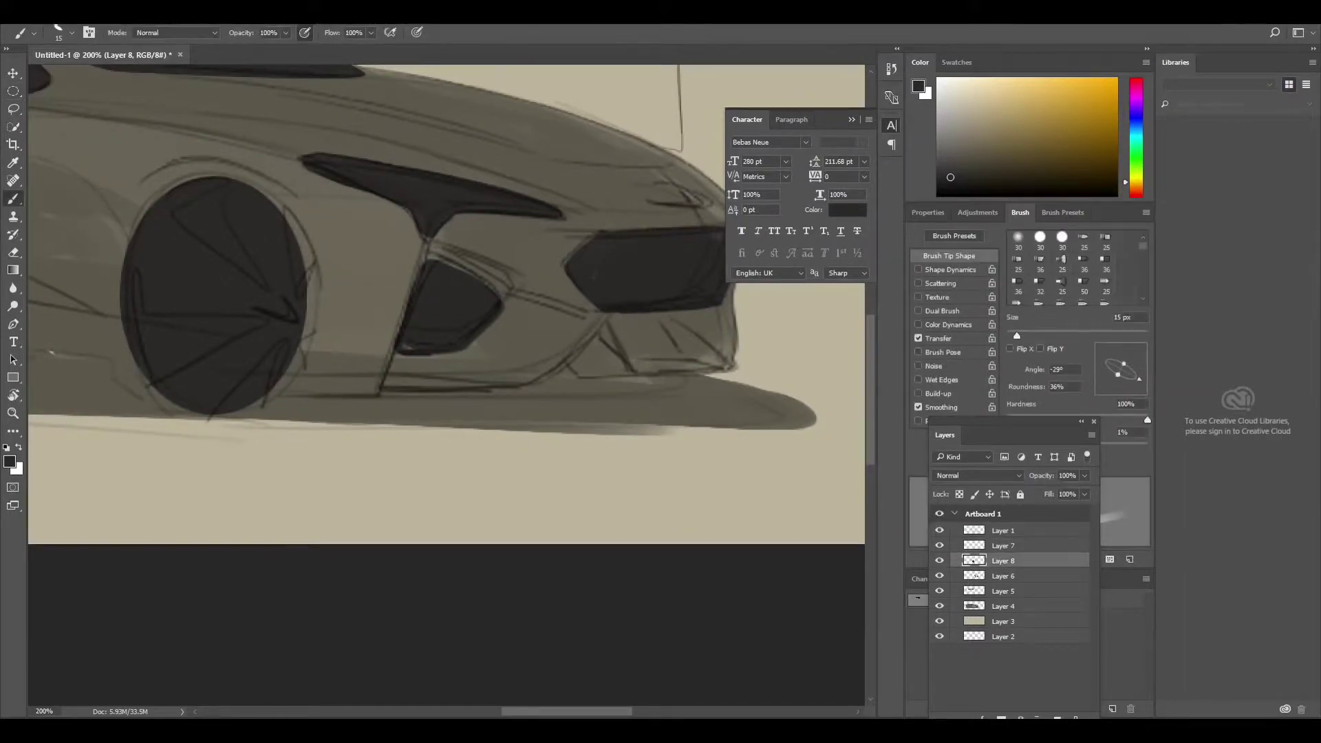
left_click_drag(262, 403, 716, 377)
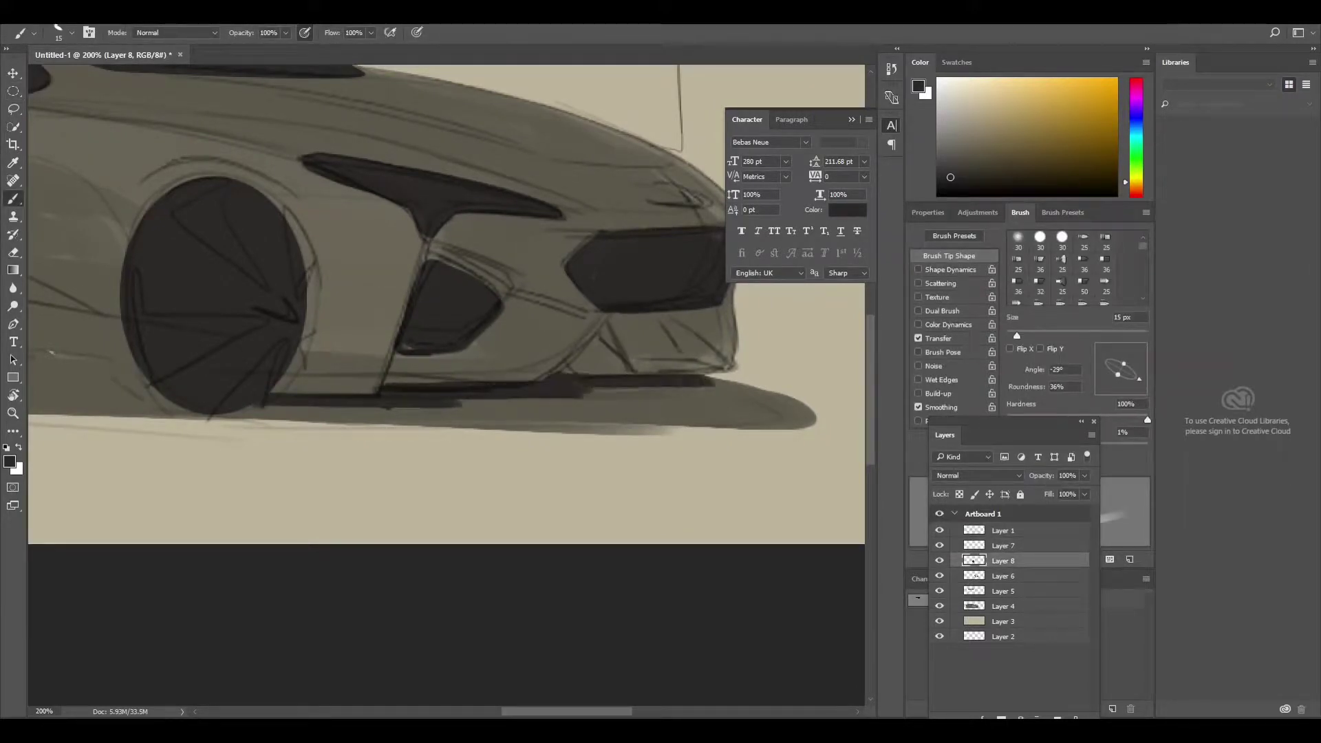
left_click_drag(812, 410, 213, 429)
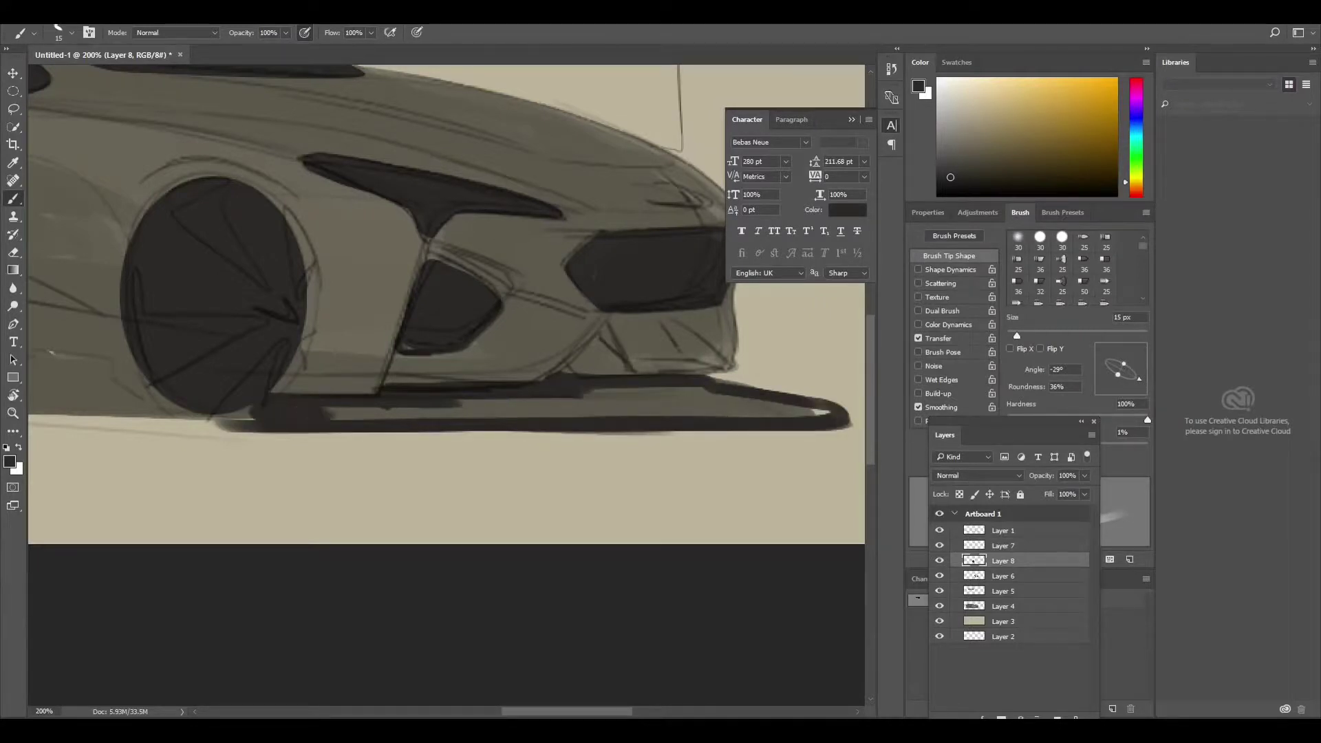
key("]")
left_click_drag(585, 404, 801, 410)
left_click_drag(588, 411, 322, 416)
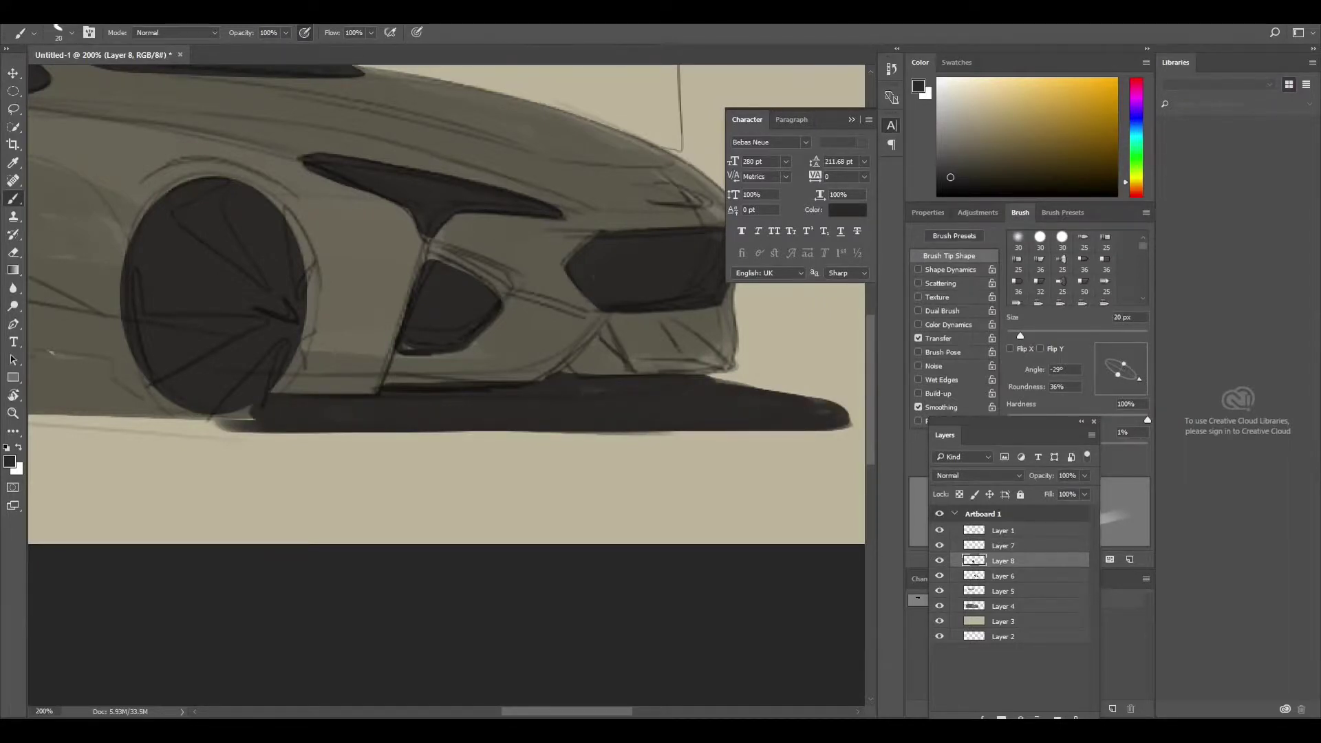
left_click_drag(344, 309, 660, 324)
key("ctrl+minus")
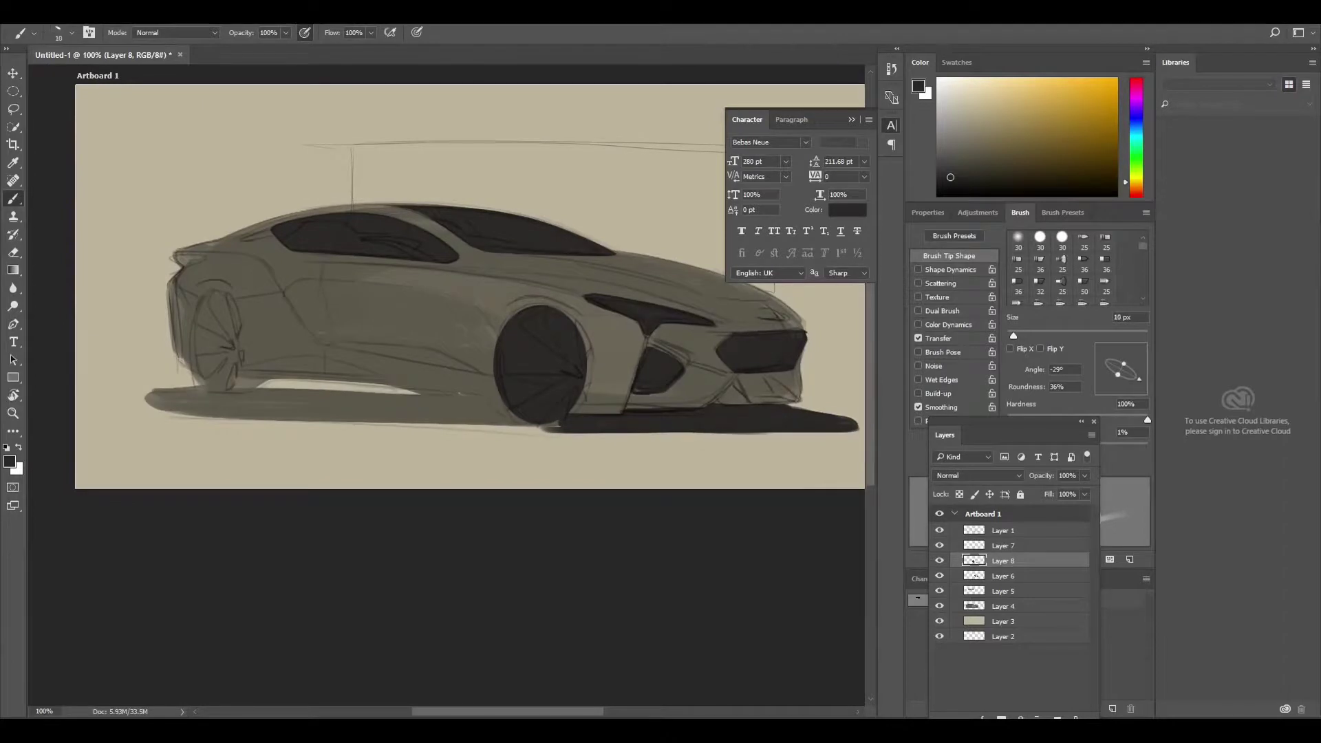
Fill an elliptical selection over the rear wheel solid dark
key("m")
left_click_drag(188, 285, 242, 399)
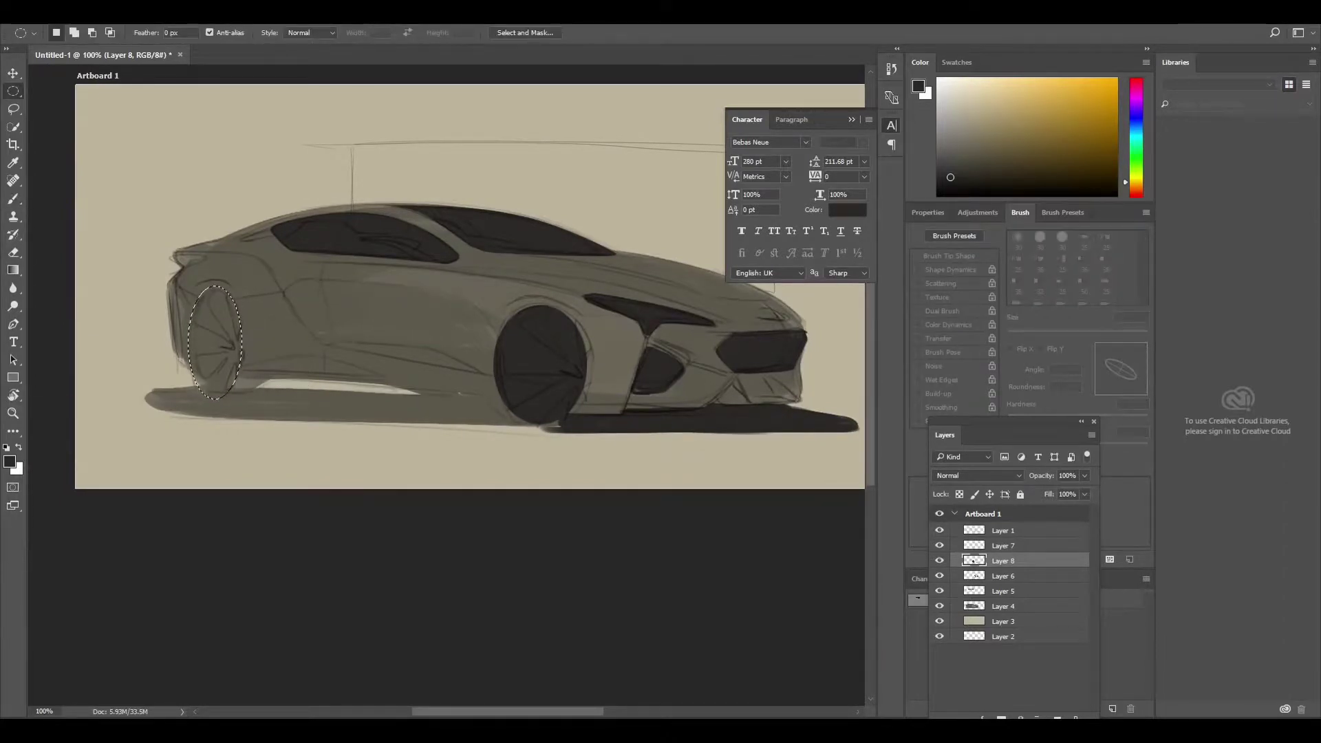
key("alt+BackSpace")
key("b")
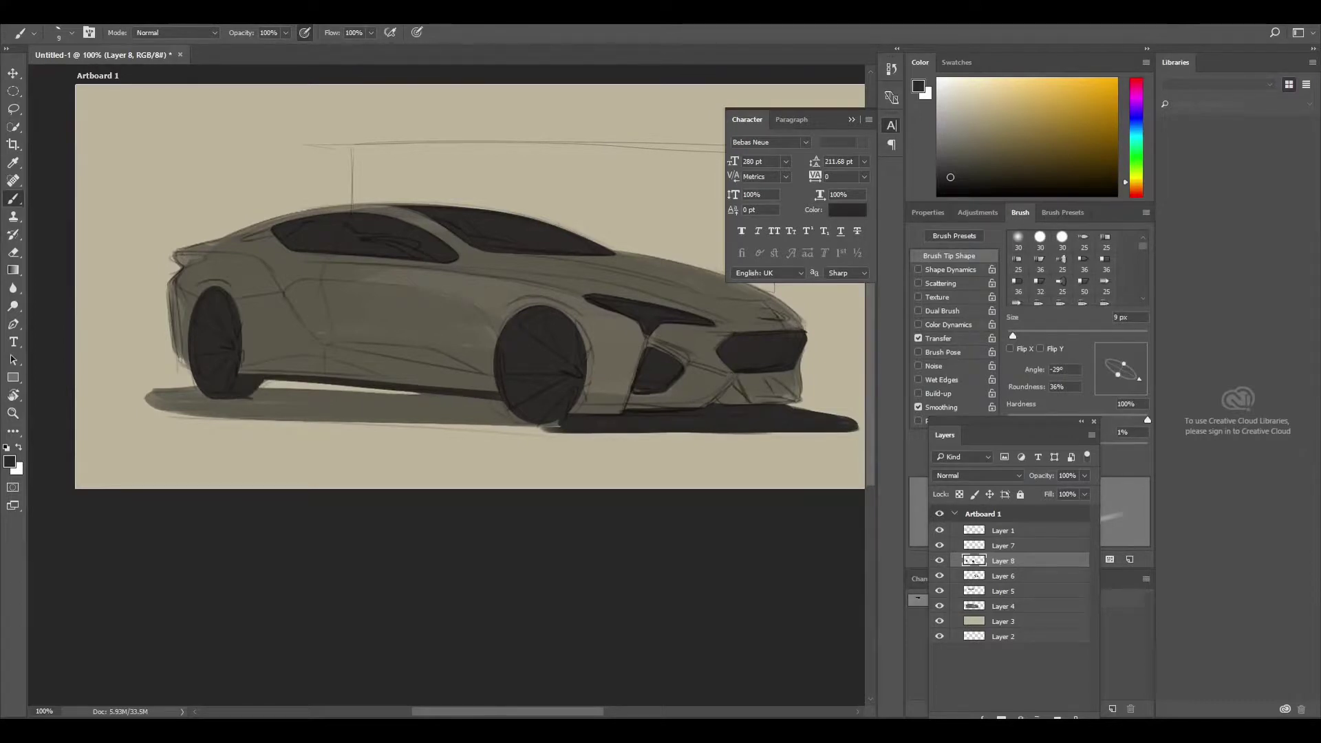
Draw the ground shadow beneath the car as a Pen path and fill it dark
key("p")
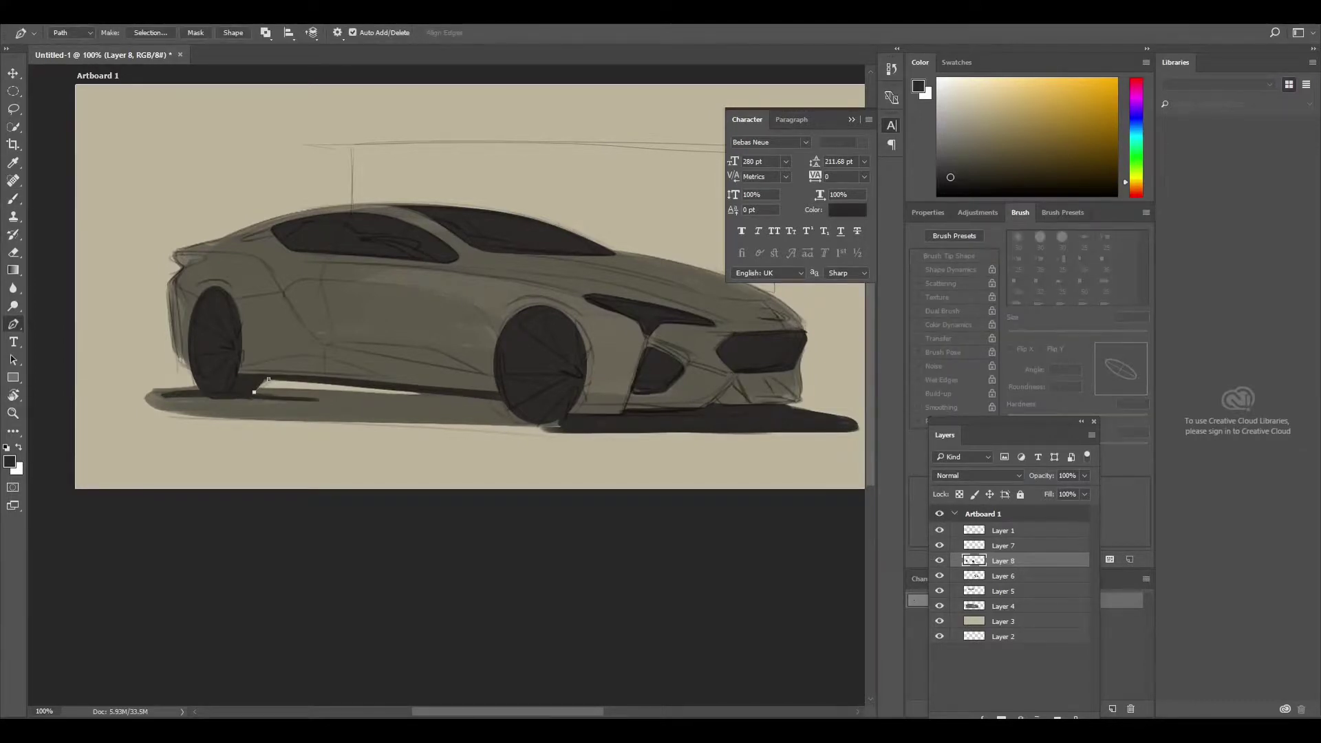
left_click_drag(206, 418, 358, 424)
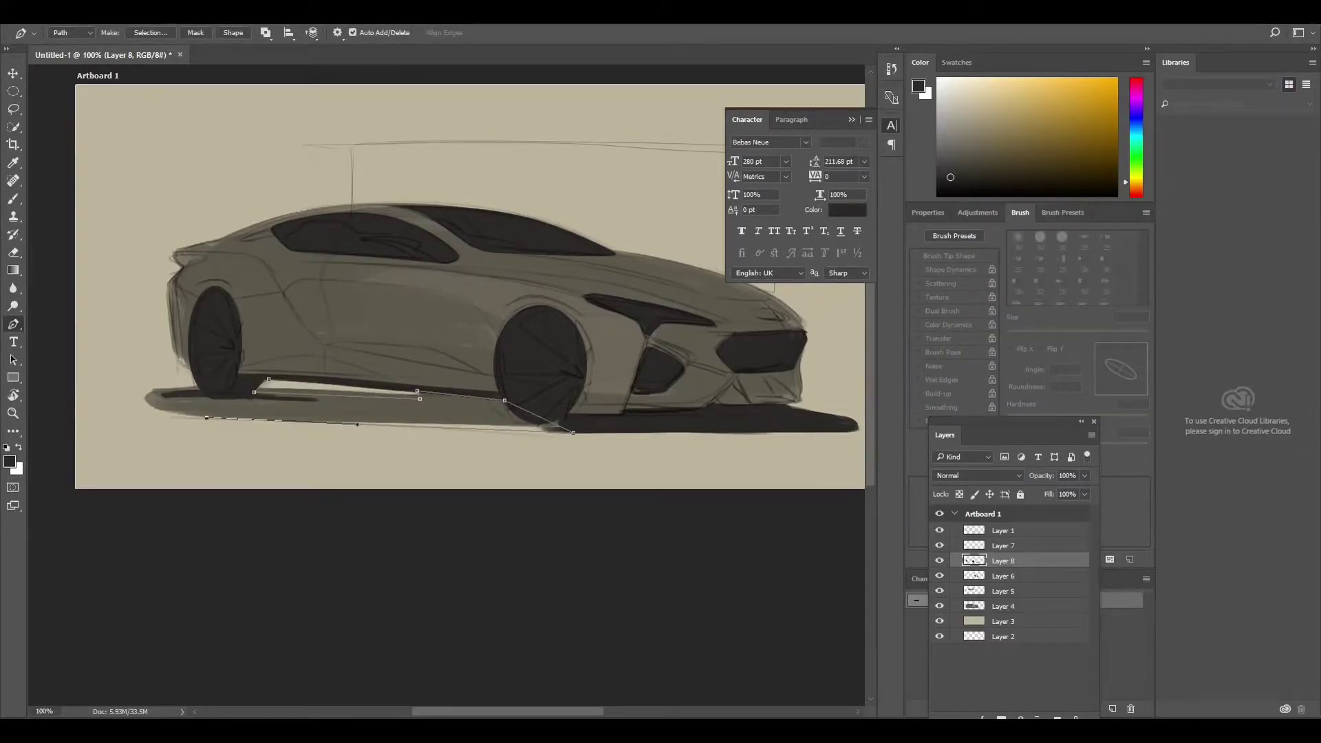
right_click(270, 380)
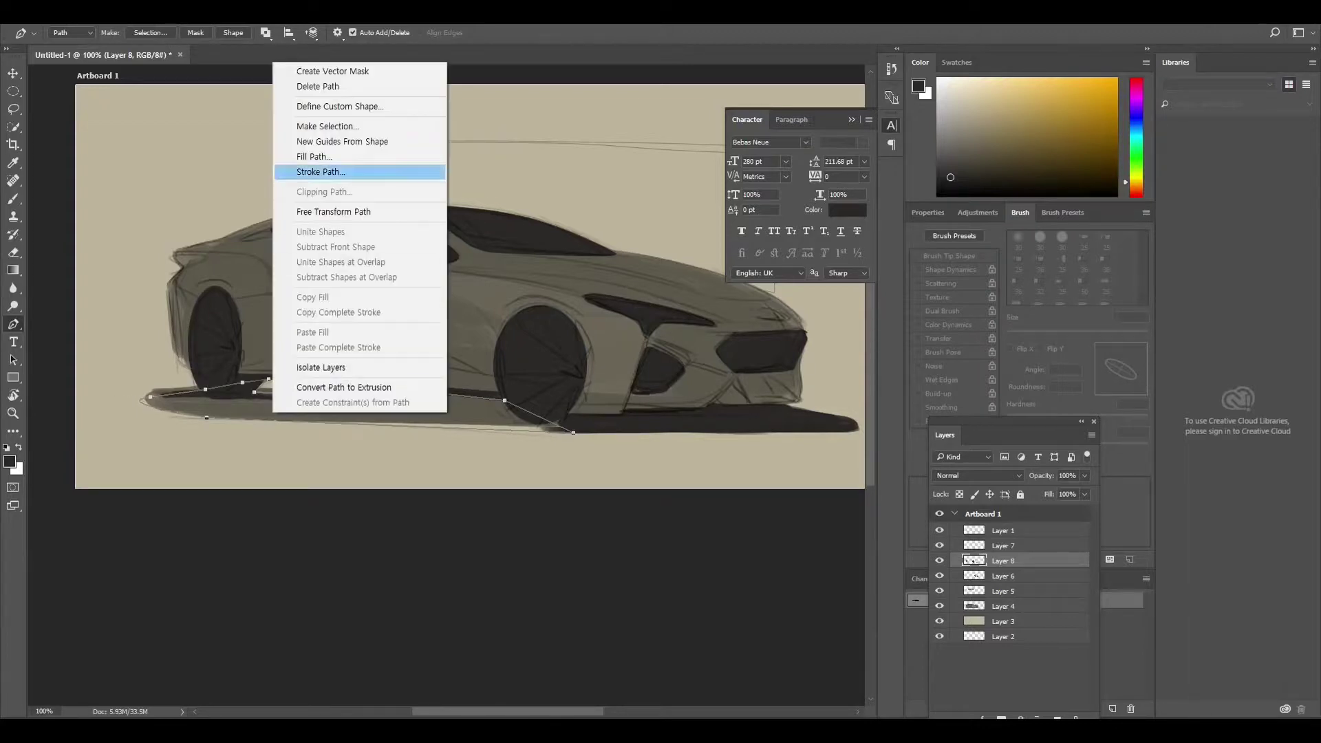
left_click(357, 168)
key("Return")
key("alt+BackSpace")
key("ctrl+minus")
scroll(759, 673, "up", 2)
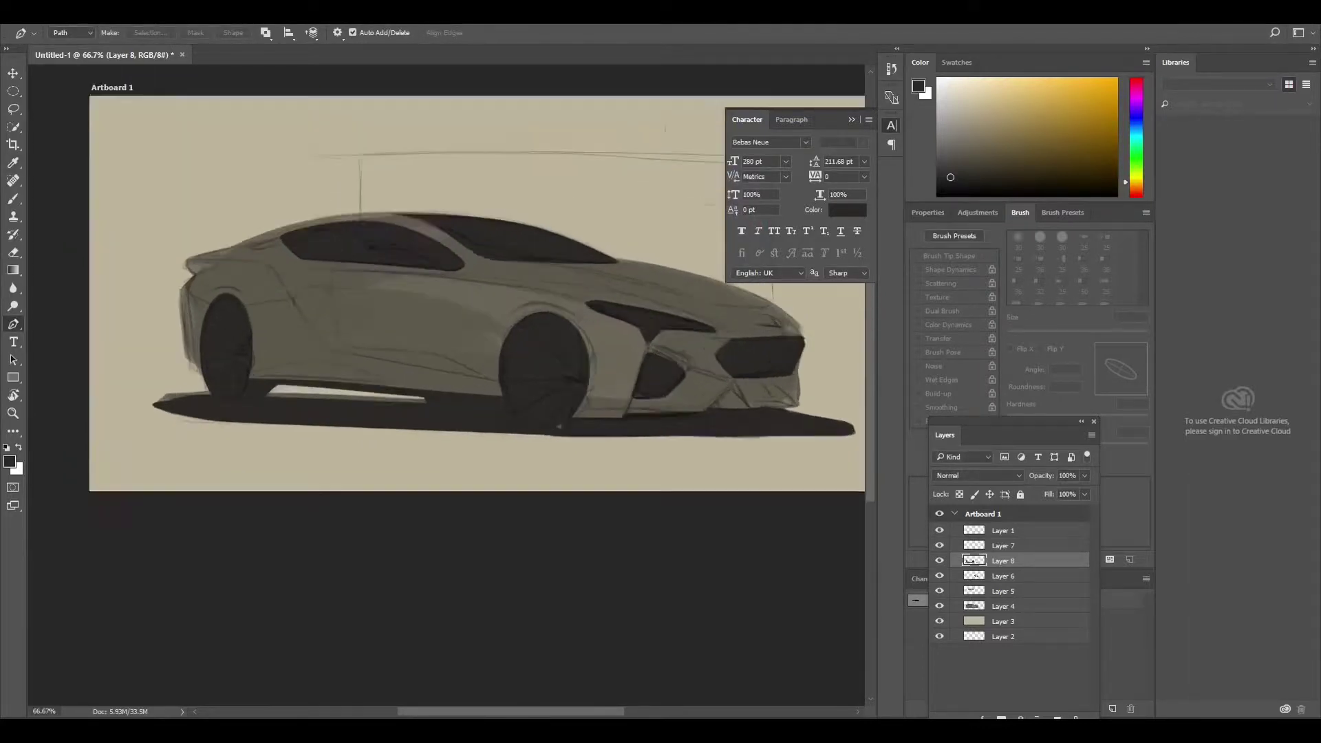
scroll(759, 673, "up", 3)
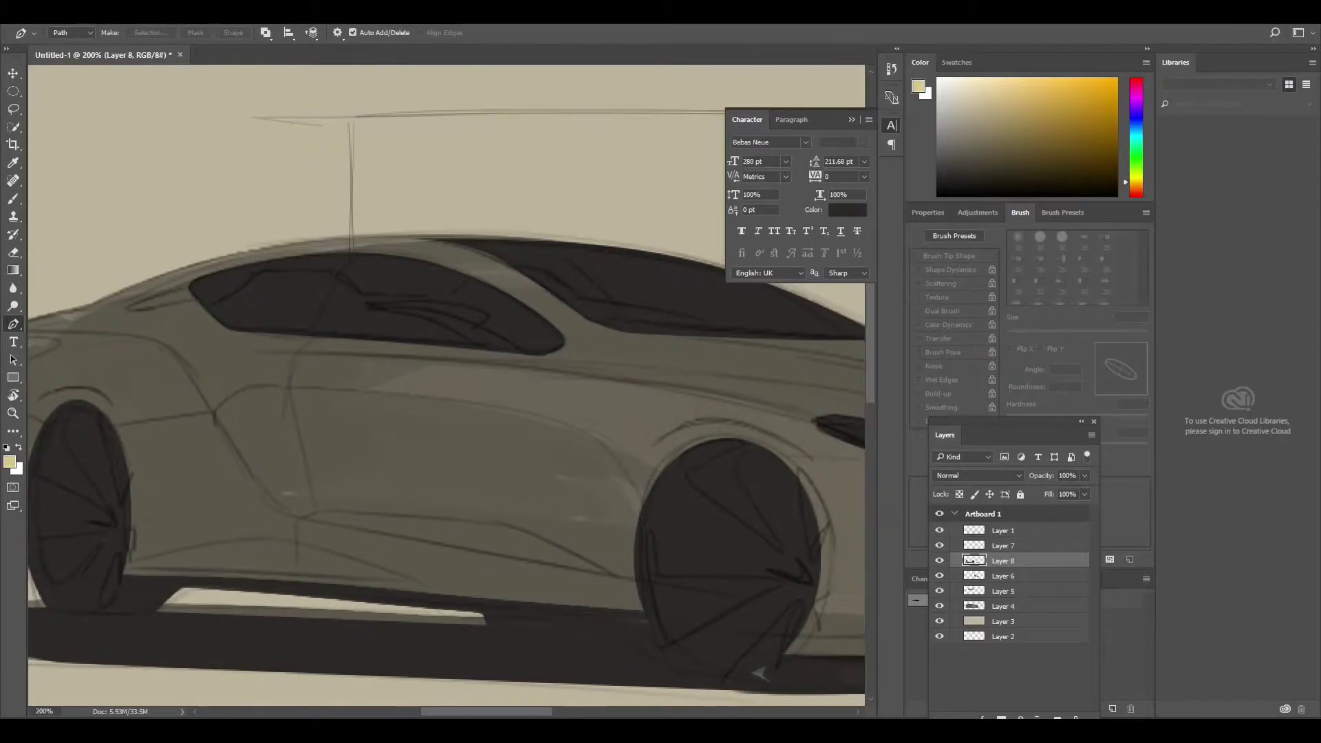
Pick a yellow-green colour and add a new Color Dodge layer for highlights
left_click_drag(1136, 181, 1136, 172)
key("ctrl+shift+alt+n")
key("b")
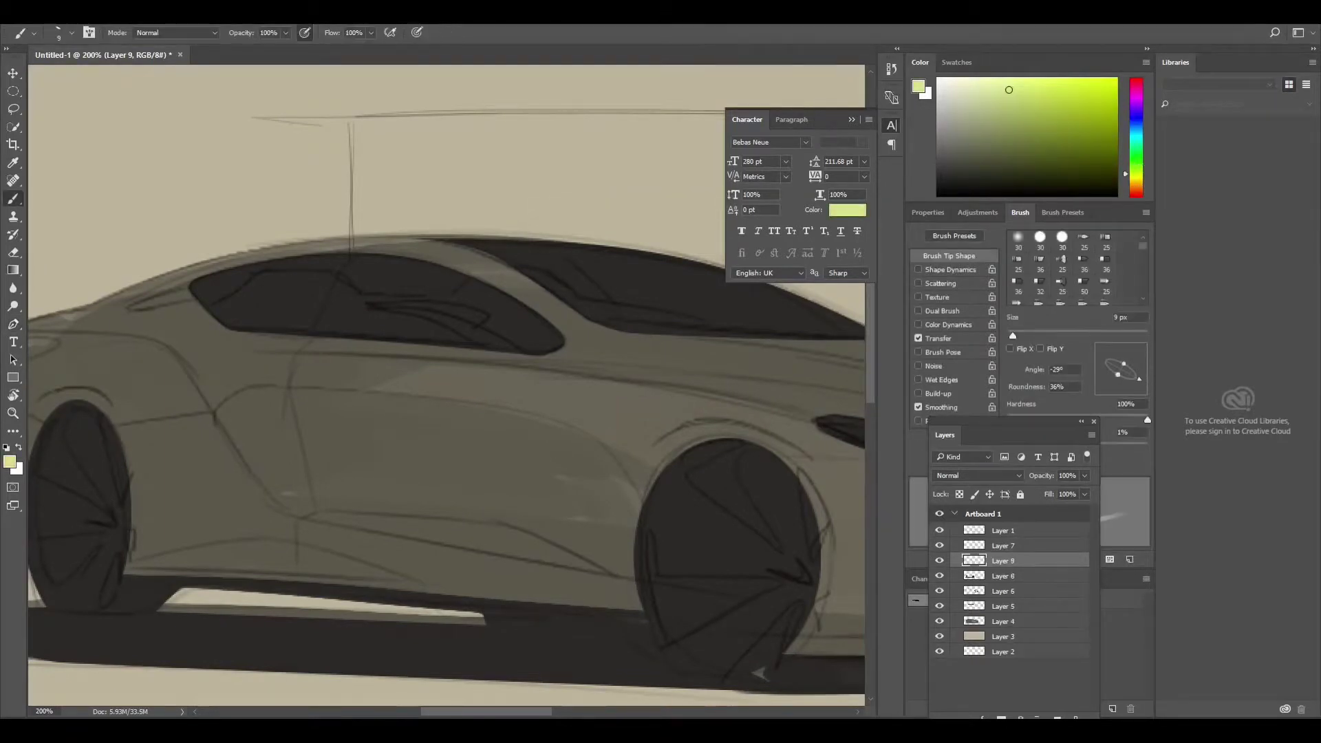
left_click(977, 475)
left_click(957, 298)
left_click_drag(355, 413, 554, 393)
key("ctrl+z")
Paint a glowing yellow highlight along the car's side and into the front wheel arch
mouse_move(237, 364)
left_mouse_down()
mouse_move(586, 430)
mouse_move(865, 454)
mouse_move(661, 441)
left_mouse_up()
mouse_move(475, 437)
left_mouse_down()
mouse_move(650, 516)
mouse_move(732, 437)
left_mouse_up()
left_click_drag(643, 464, 743, 421)
left_click_drag(620, 413, 385, 386)
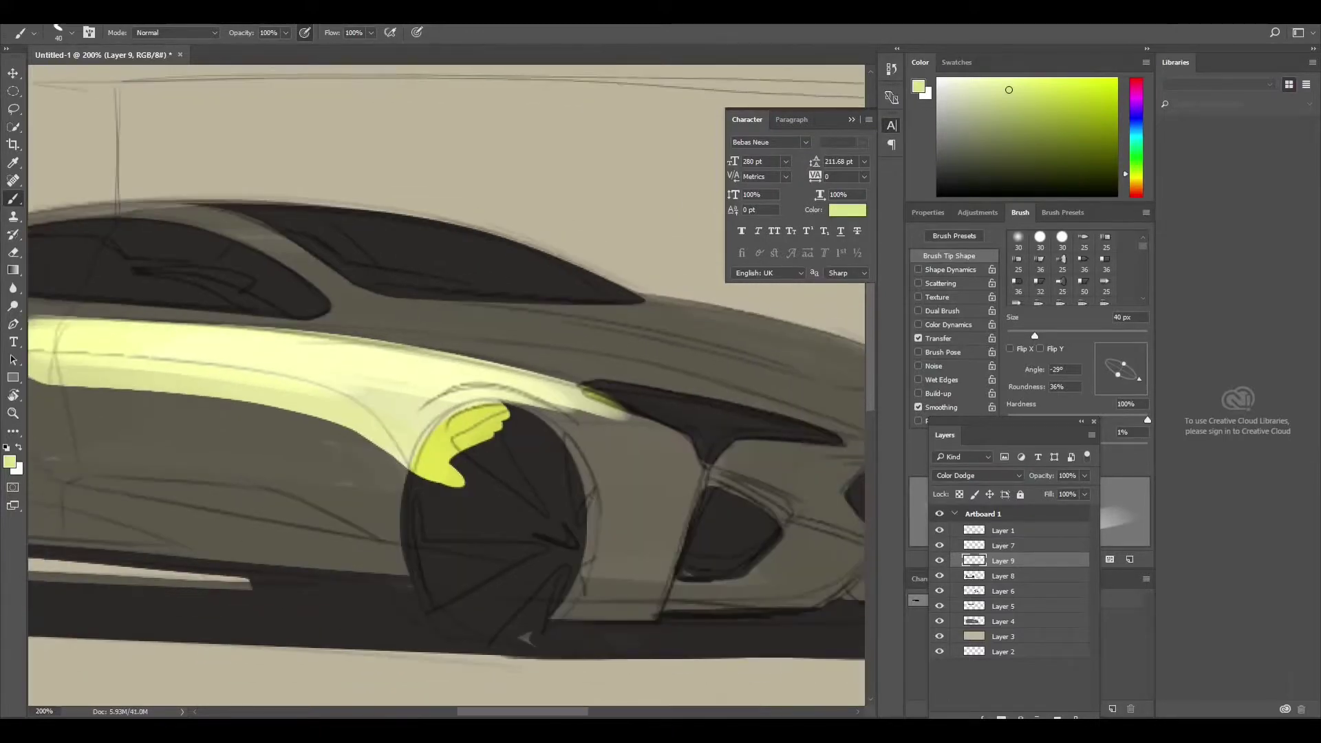
left_click_drag(440, 430, 592, 410)
left_click_drag(475, 457, 670, 437)
left_click_drag(474, 481, 688, 444)
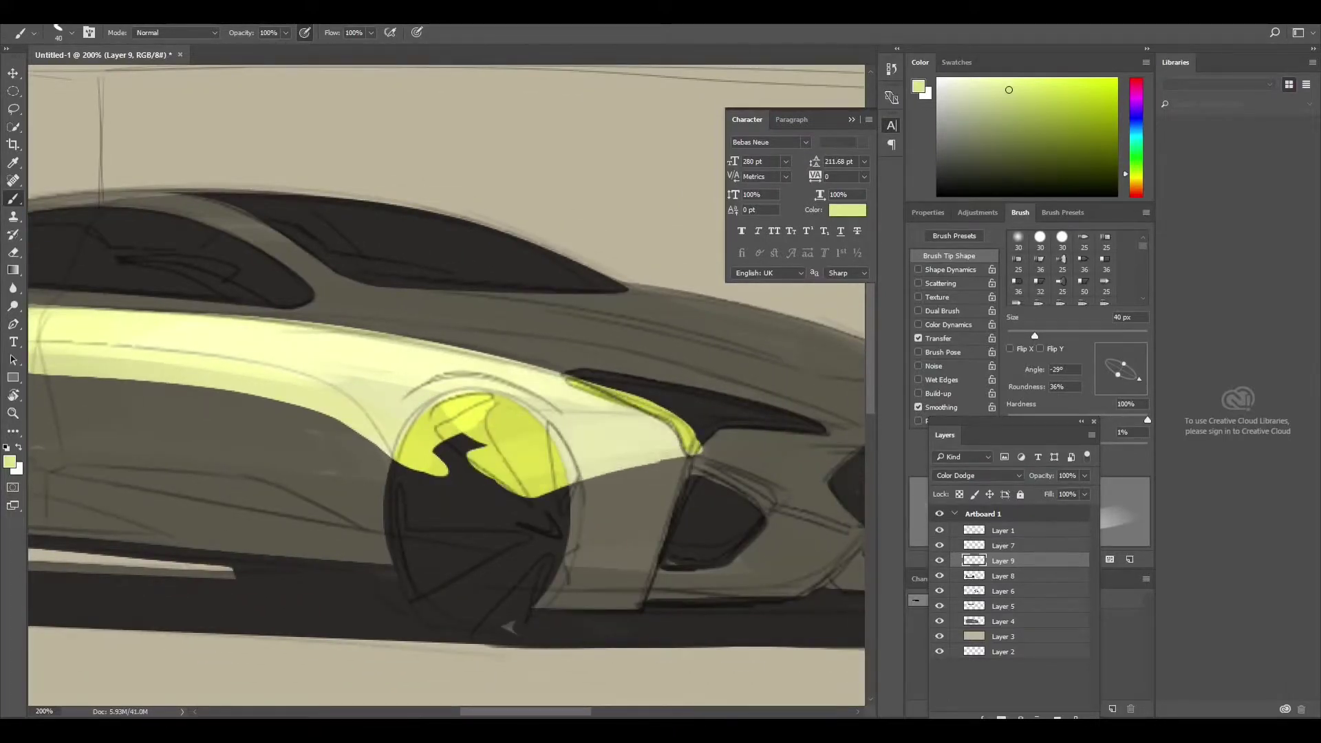
Merge the two selected lower layers into one
left_click(1004, 576)
left_click(1003, 606, "shift")
right_click(1003, 606)
left_click(1053, 501)
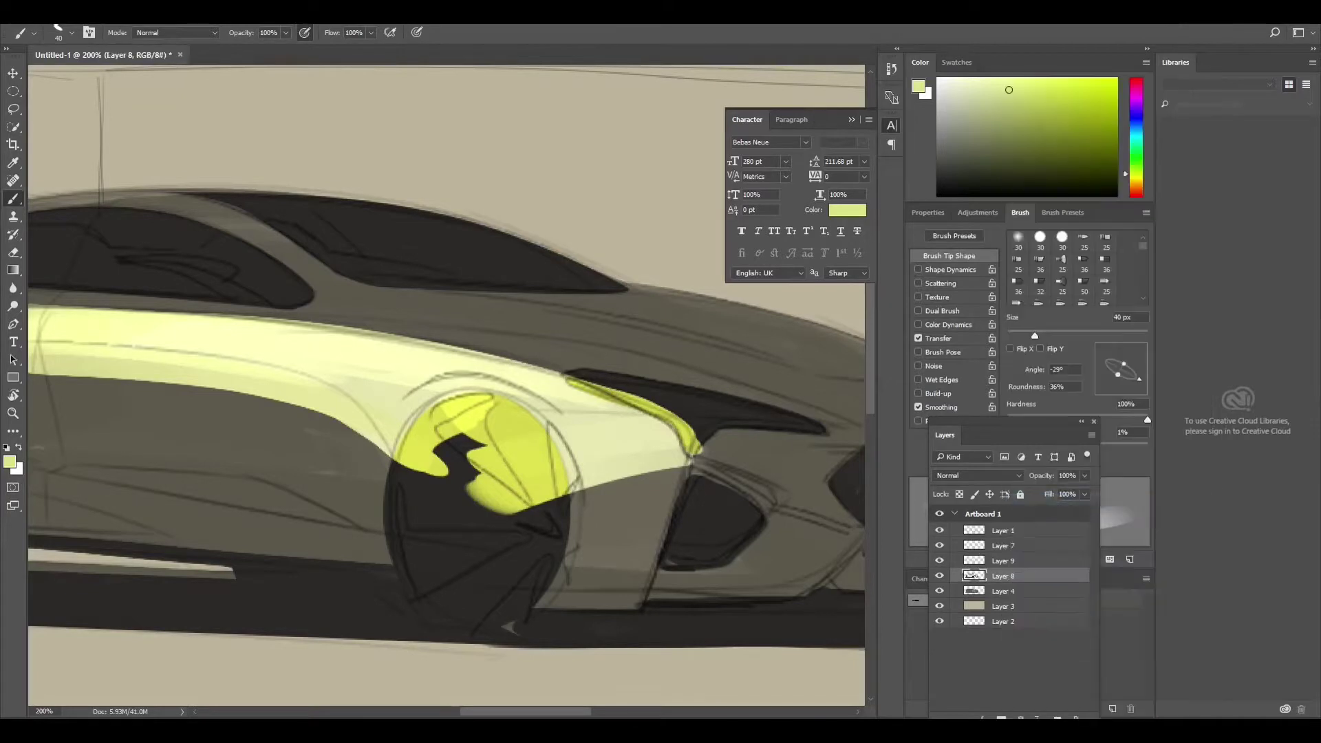
Erase the wheel glow and apply Hue/Saturation: Saturation -38, Lightness -14 on Layer 9
key("e")
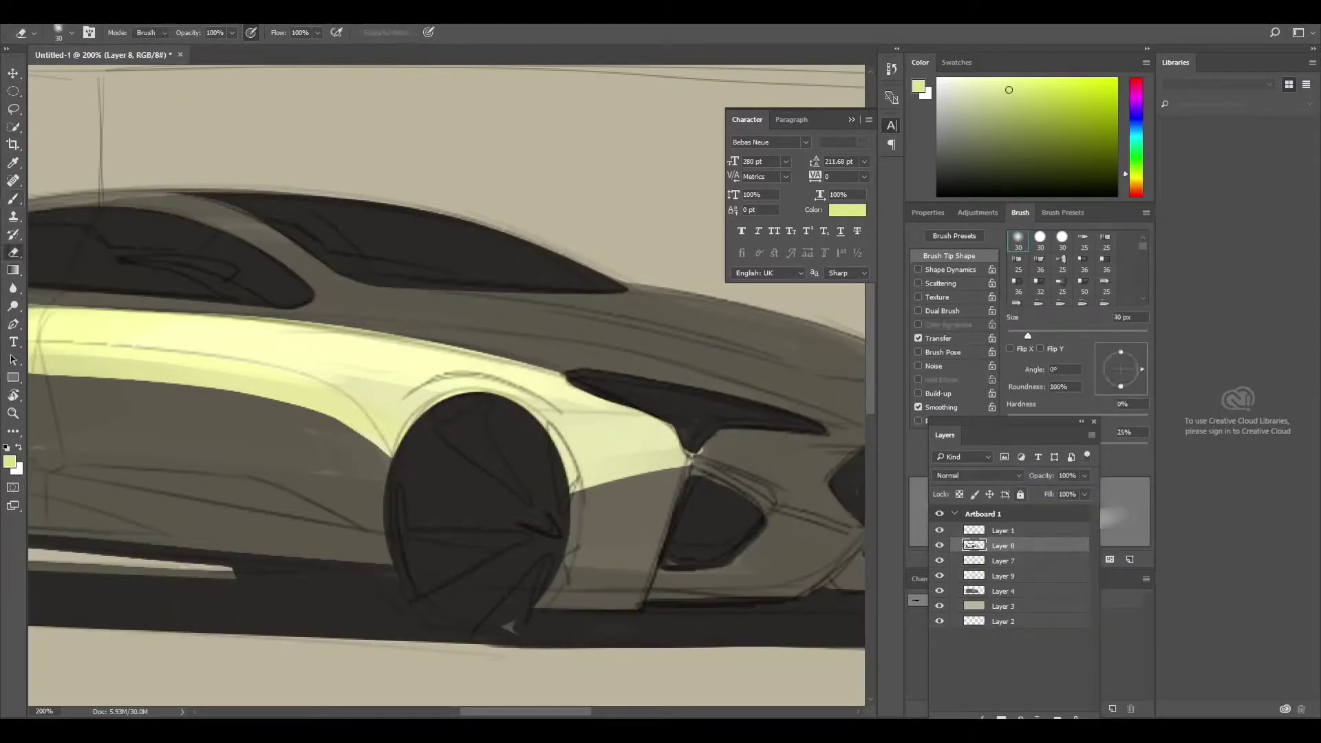
left_click(1003, 576)
left_click(939, 576)
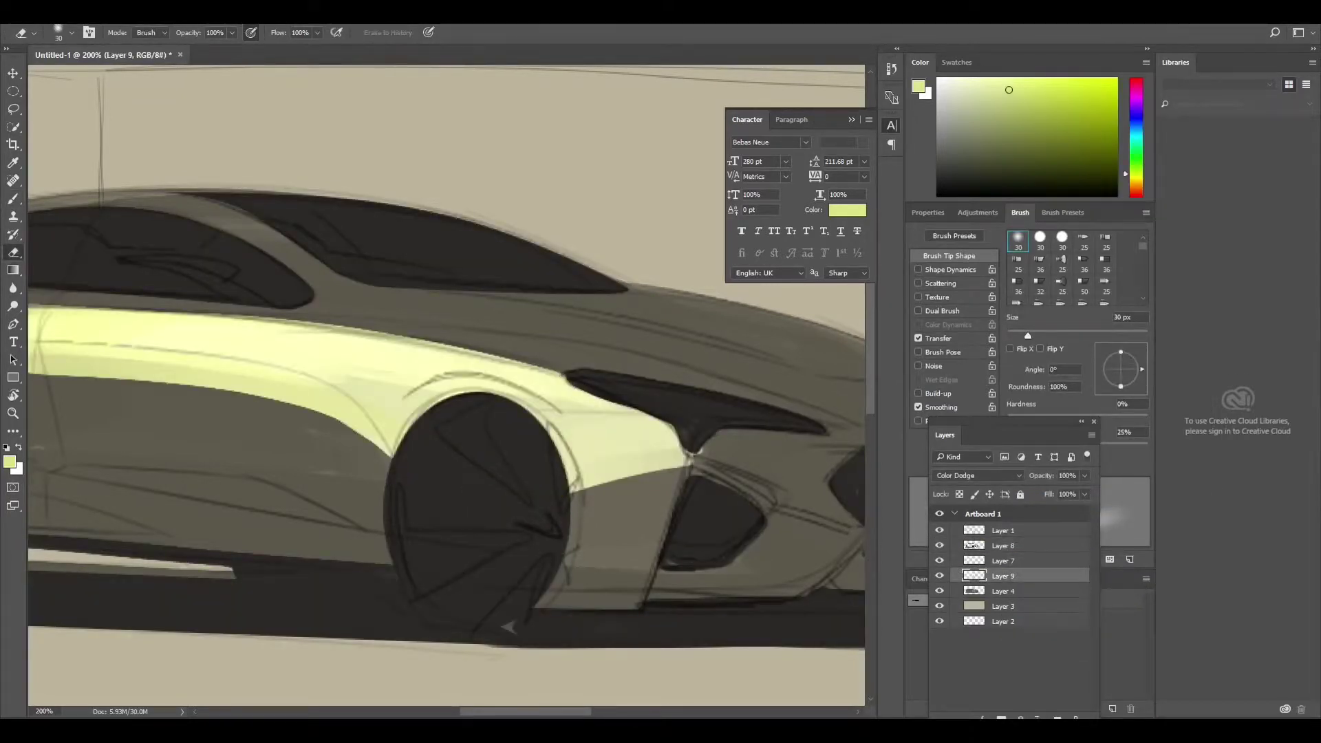
key("ctrl+u")
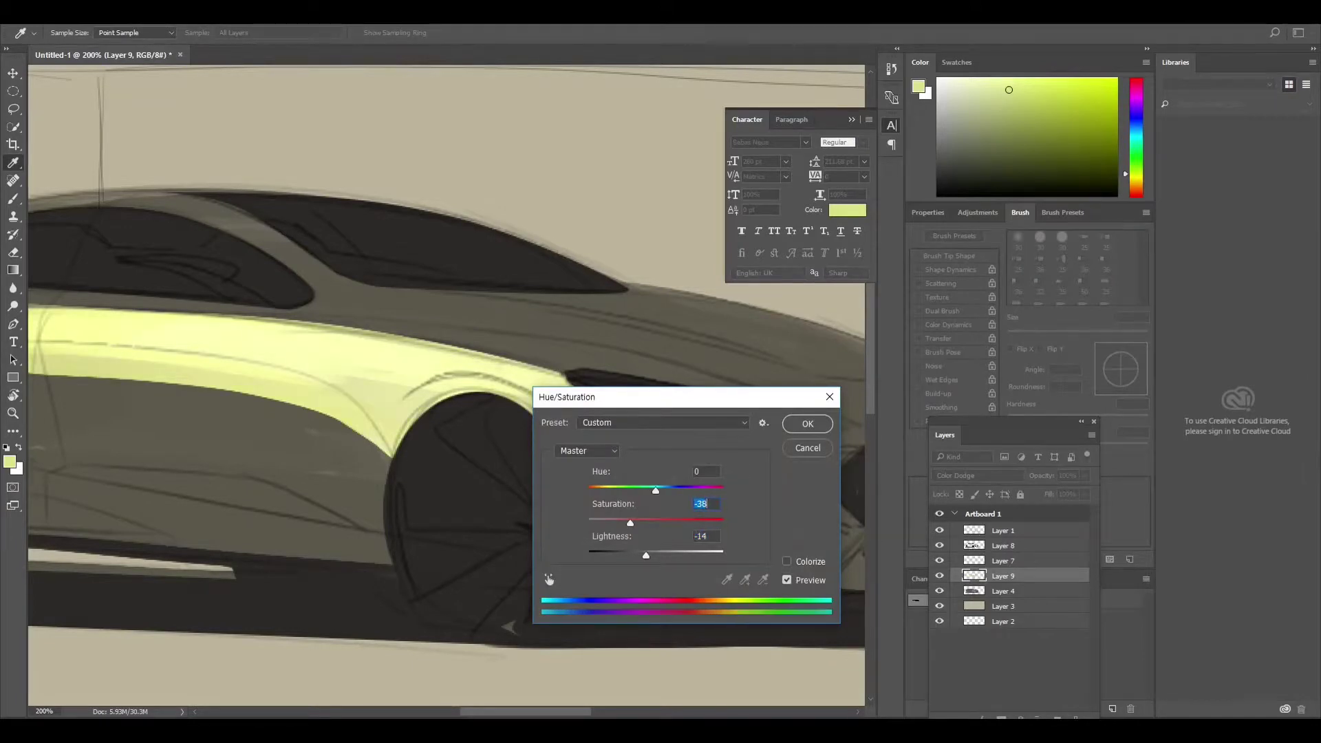
key("Return")
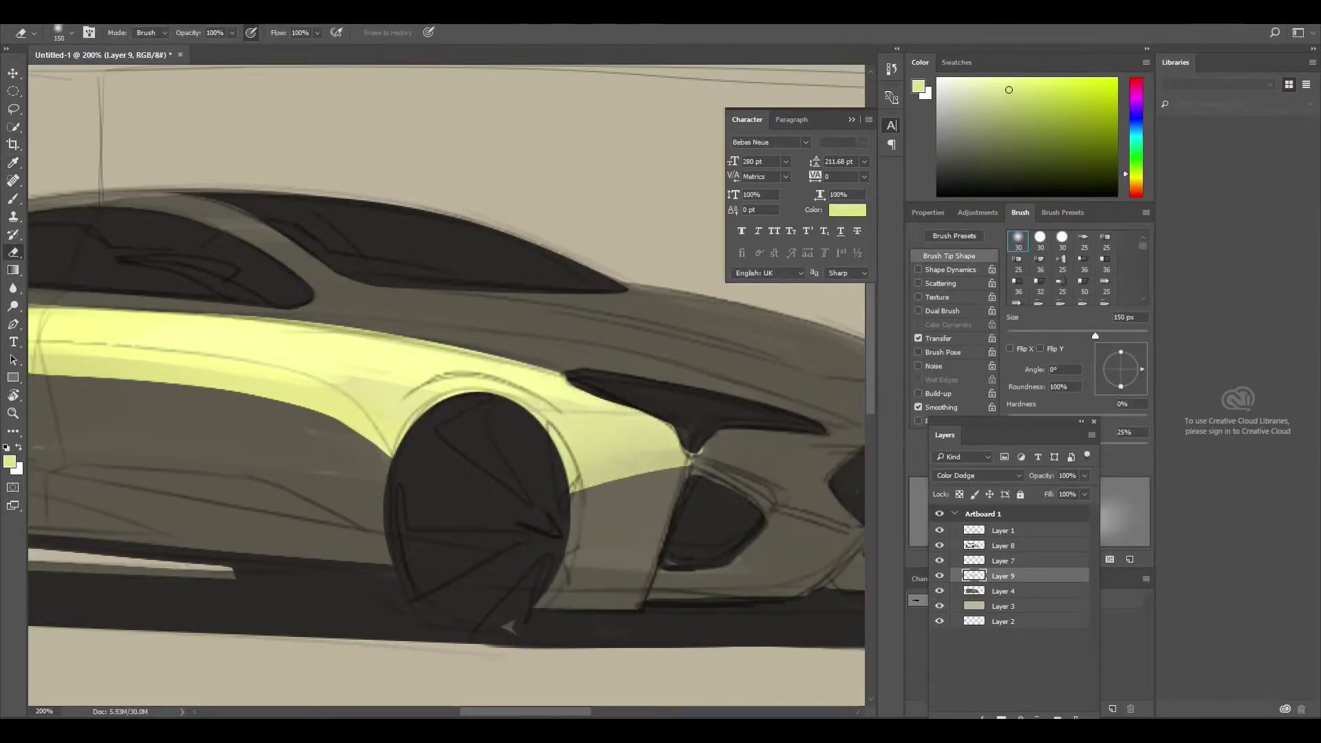
Erase the lower part of Layer 9's highlight with a 90 px eraser, then solo the layer to check
key("bracketright")
key("bracketright")
key("bracketright")
left_click_drag(628, 458, 888, 447)
mouse_move(255, 330)
left_mouse_down()
mouse_move(689, 440)
mouse_move(237, 302)
left_mouse_up()
key("ctrl+minus")
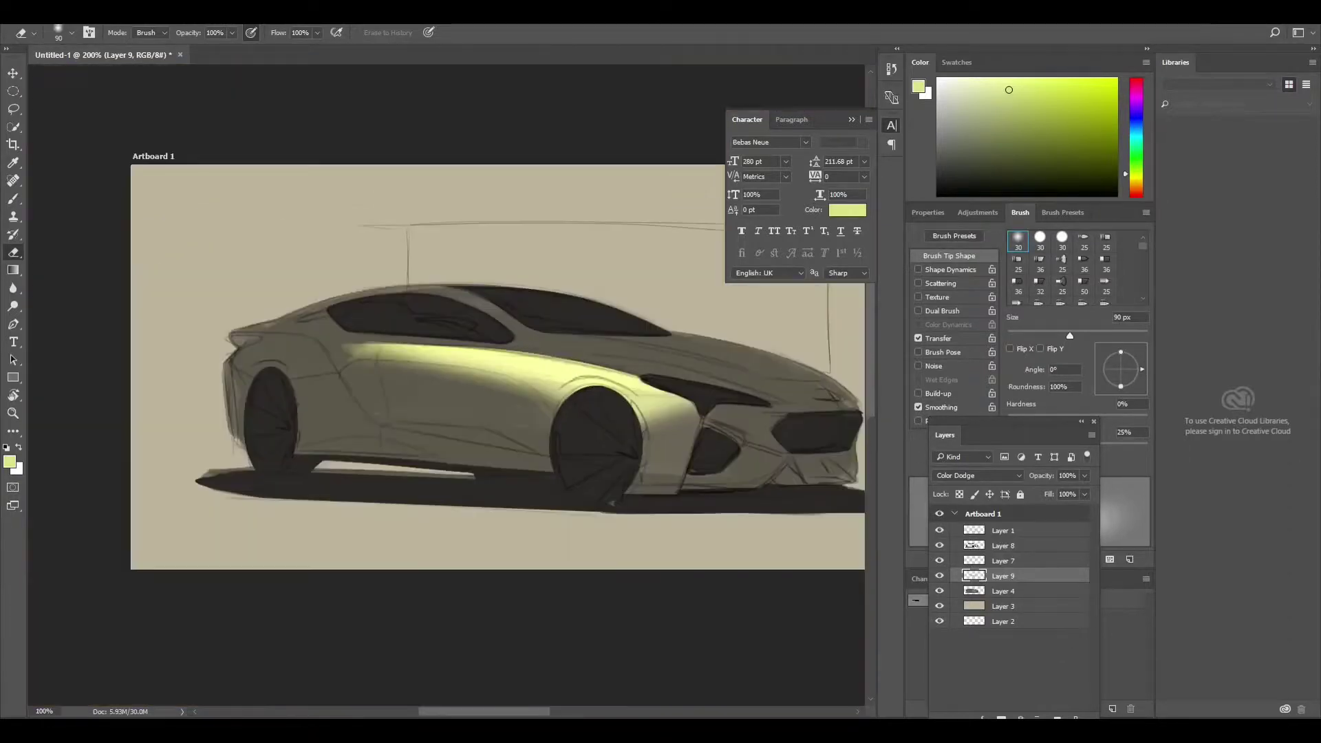
left_click(939, 576, "alt")
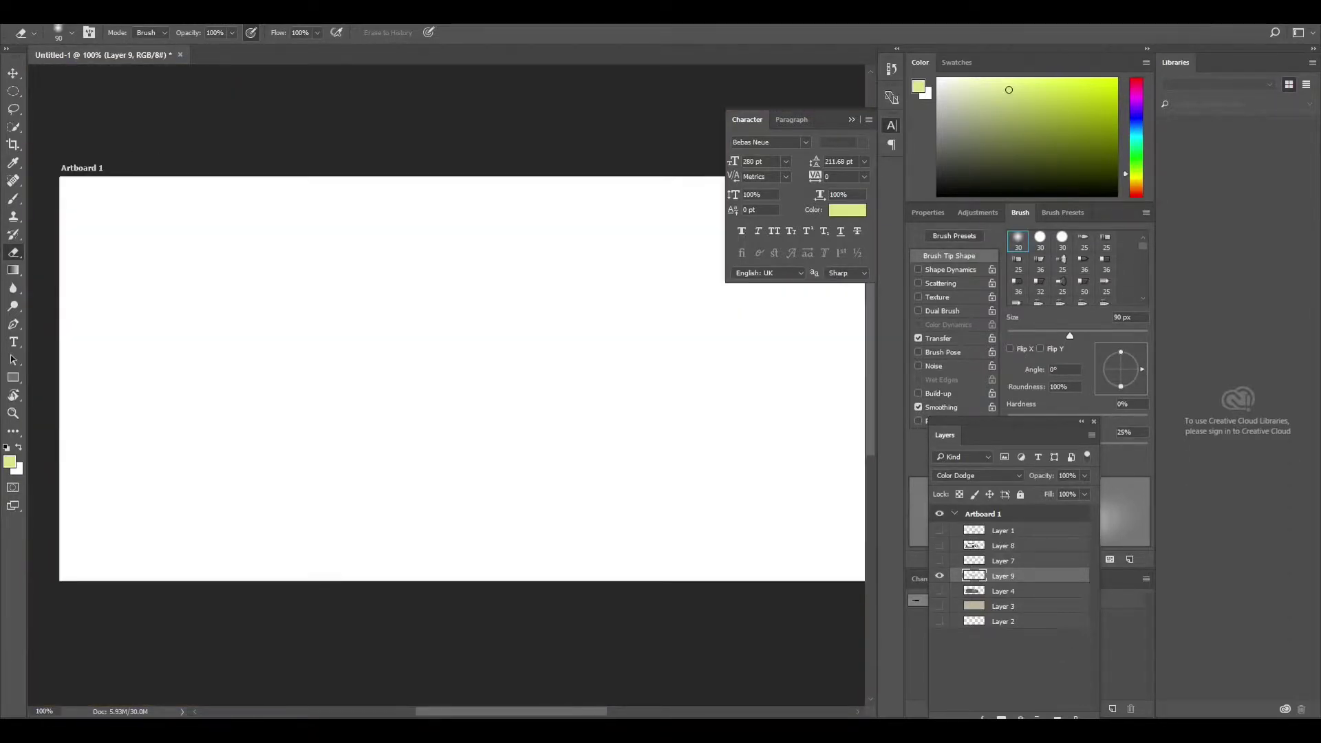
key("i")
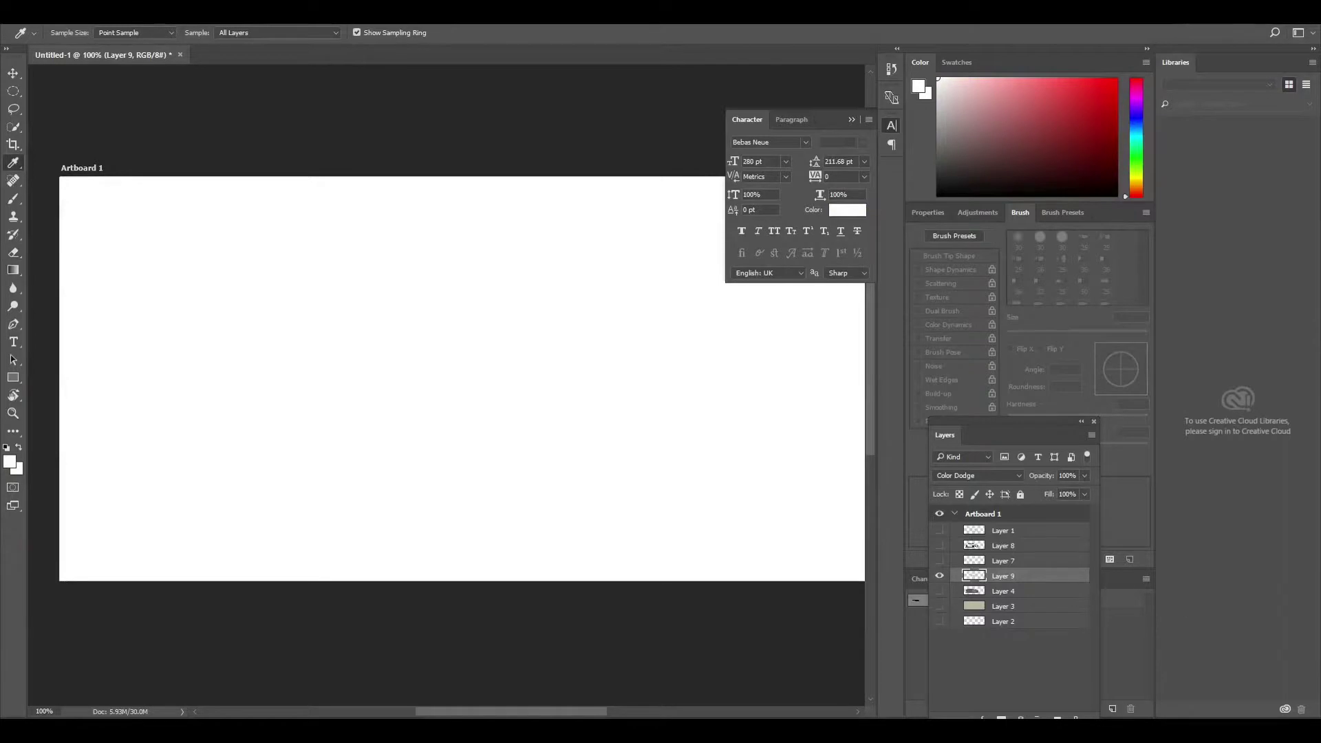
left_click(939, 576, "alt")
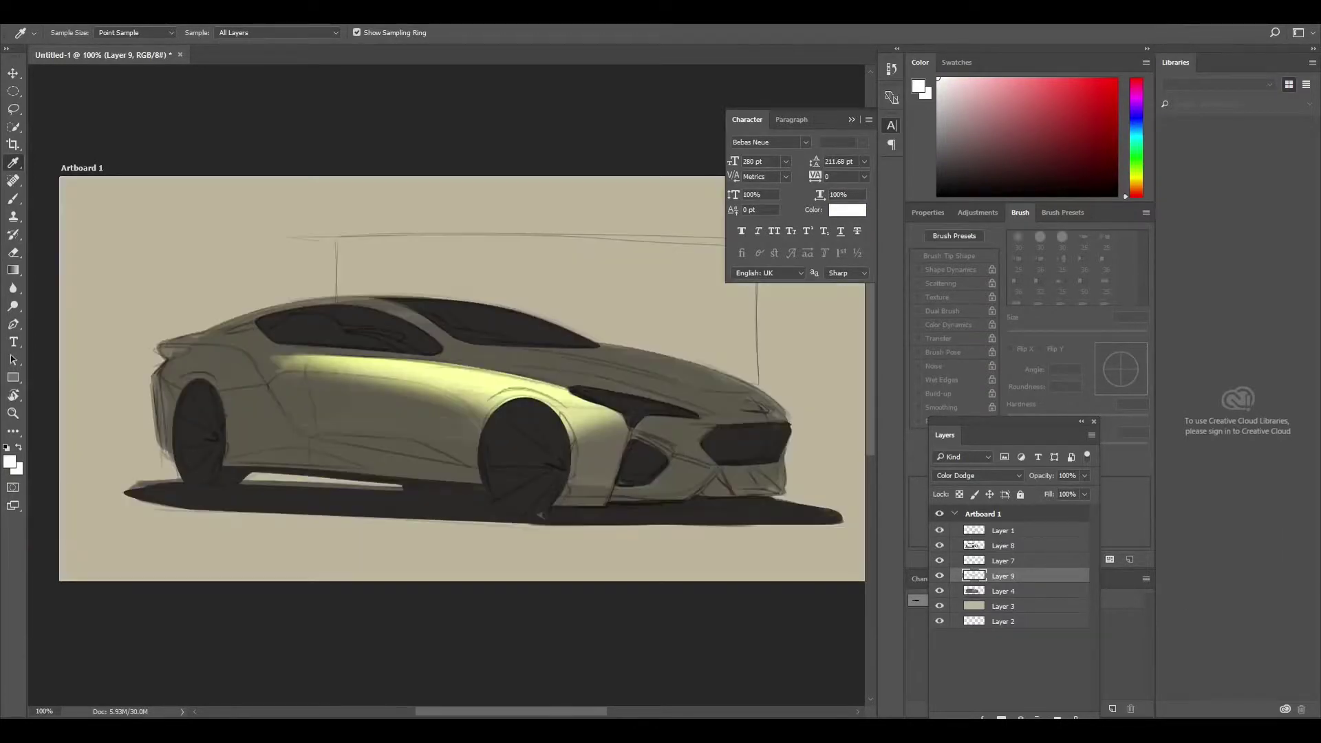
key("ctrl+plus")
key("e")
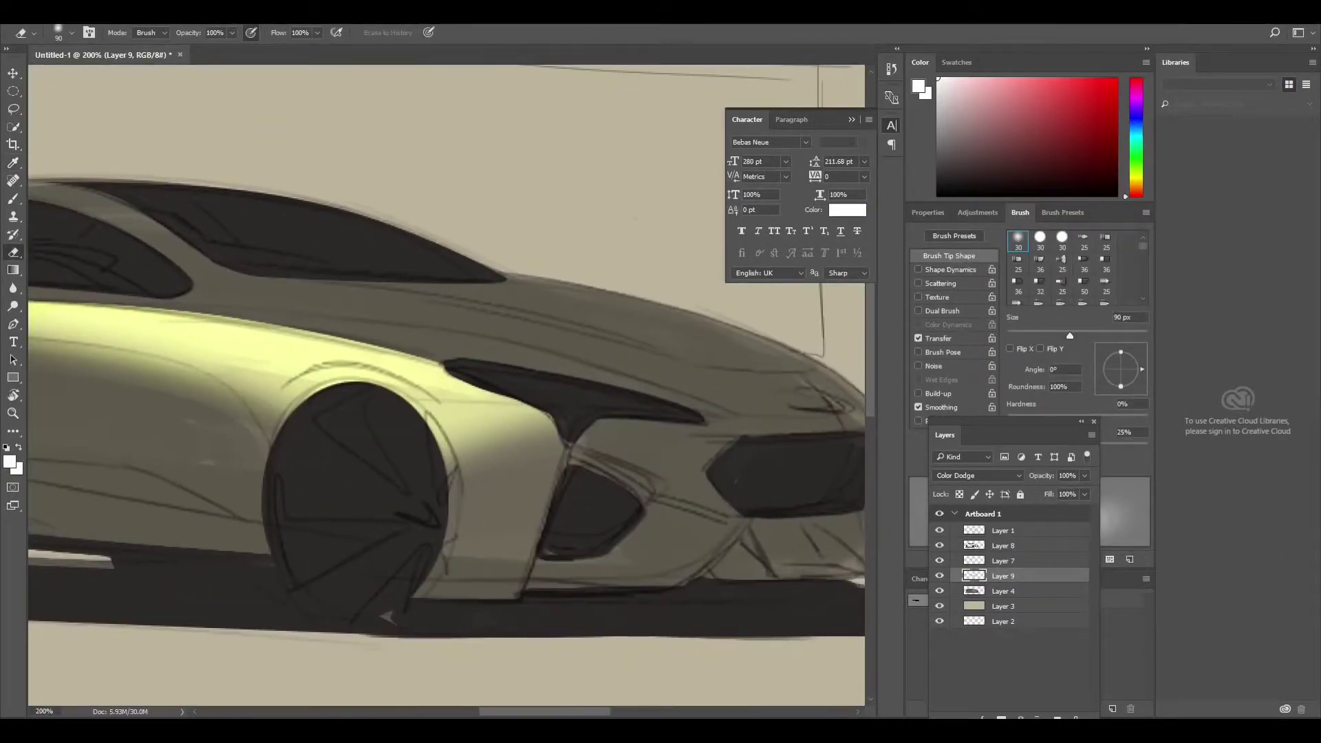
Sample the pale yellow from the car body and paint highlights along the upper body line
key("b")
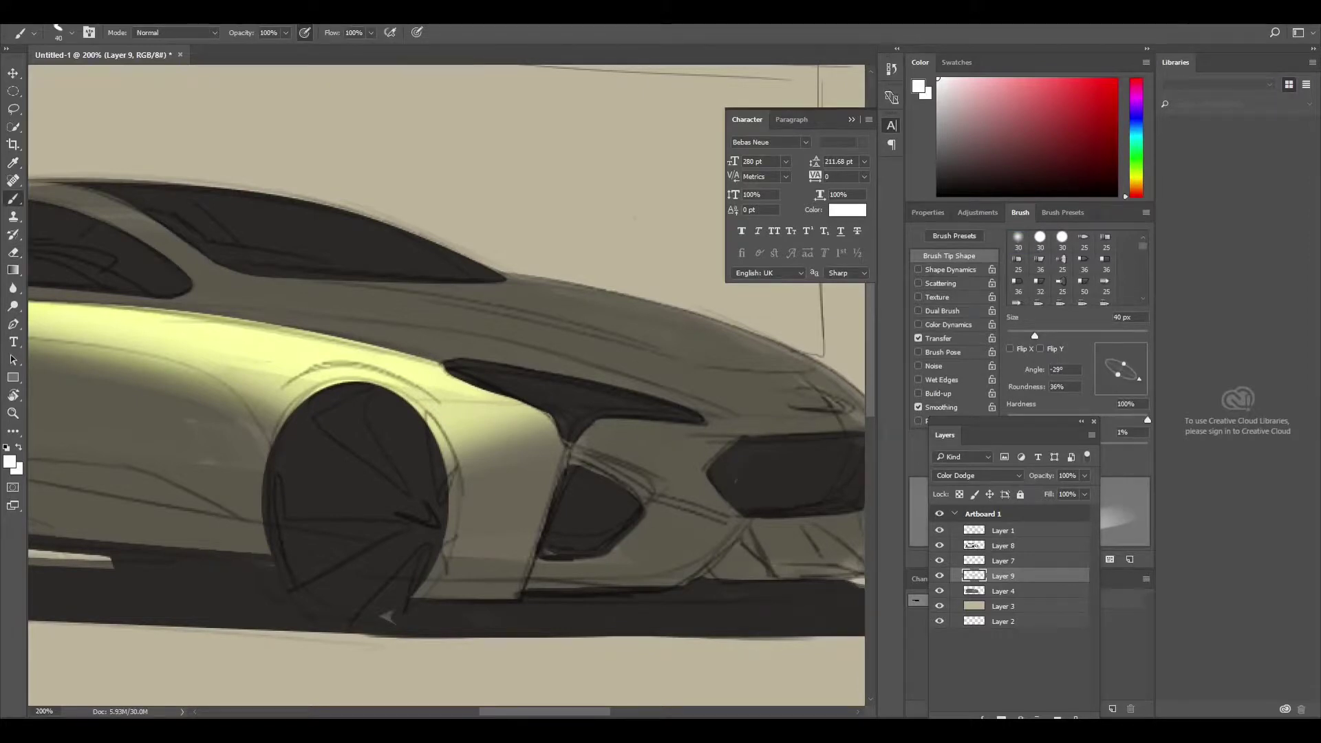
key("i")
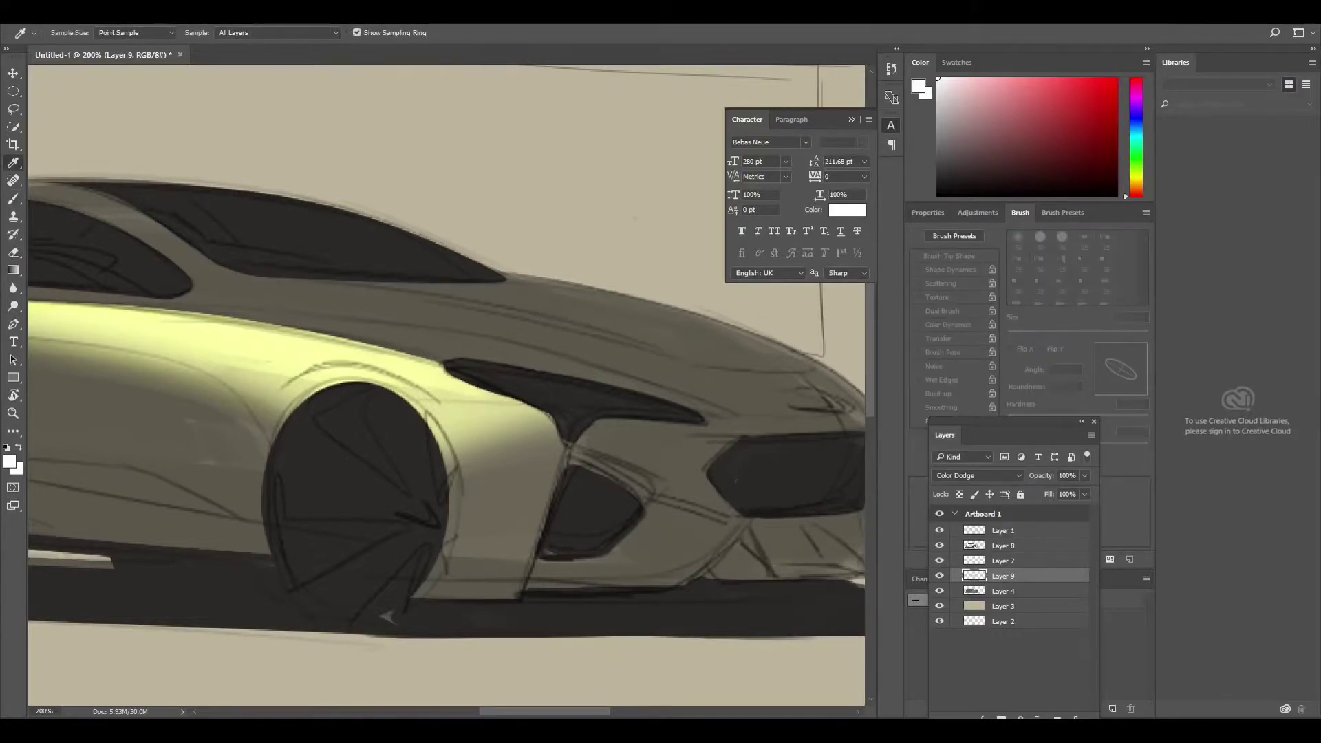
left_click(158, 323)
key("b")
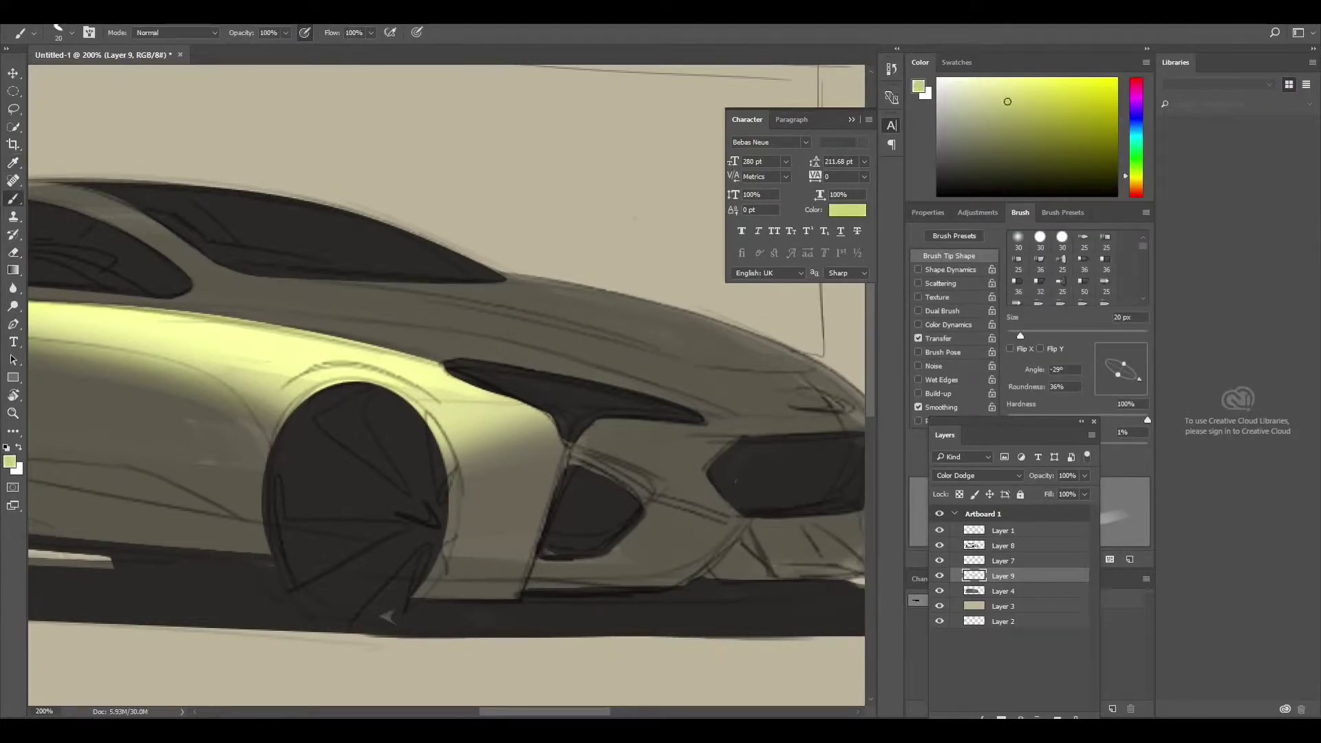
left_click_drag(269, 283, 677, 348)
left_click_drag(331, 284, 740, 382)
left_click_drag(441, 285, 781, 375)
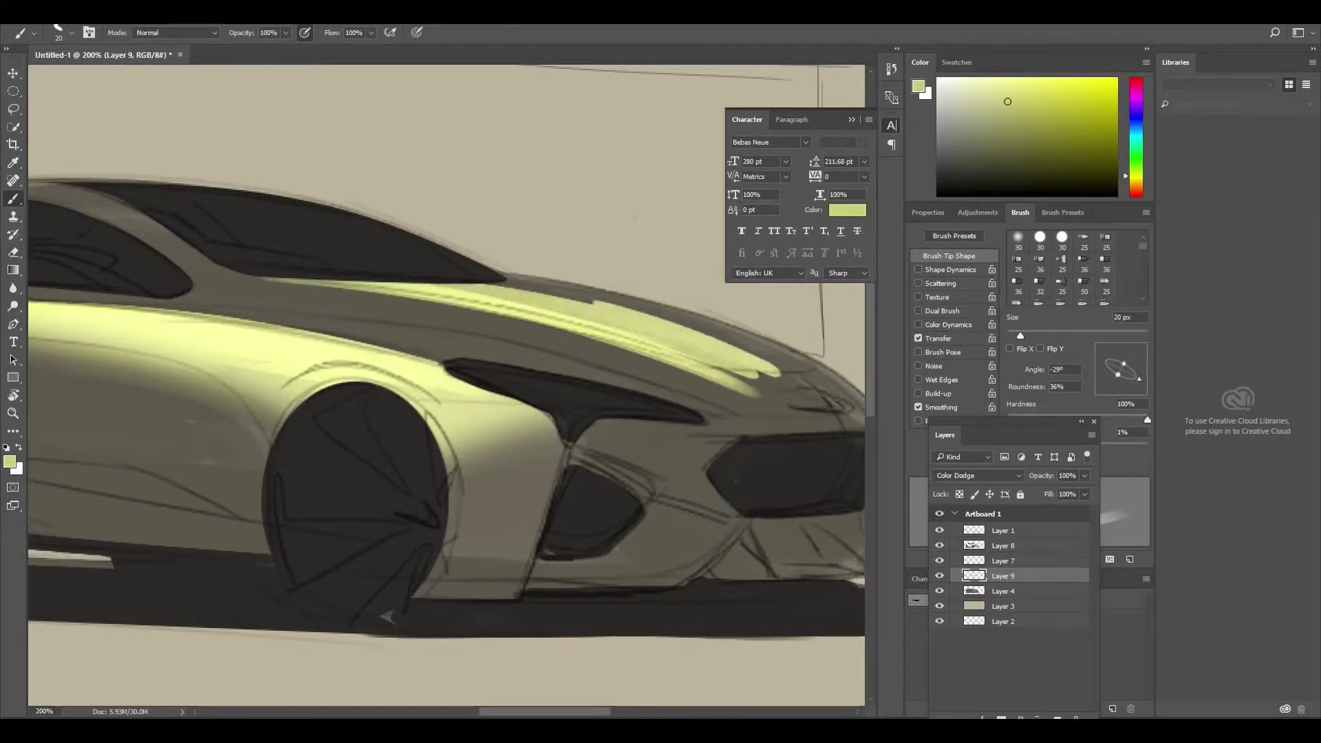
Extend and brighten the pale-yellow highlight streaks across the hood and front fender
mouse_move(509, 286)
left_mouse_down()
mouse_move(792, 375)
mouse_move(860, 412)
left_mouse_up()
left_click_drag(740, 375, 864, 427)
left_click_drag(699, 358, 846, 430)
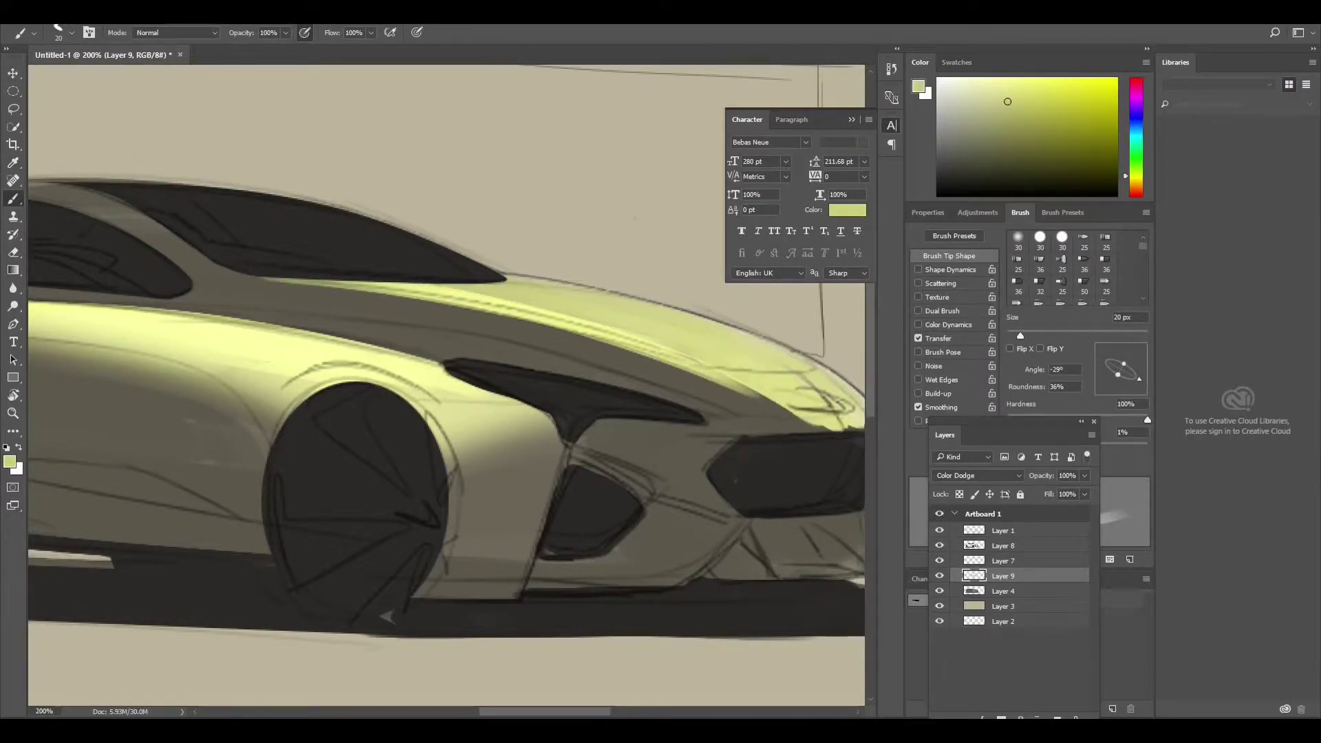
mouse_move(265, 282)
left_mouse_down()
mouse_move(423, 299)
mouse_move(805, 433)
left_mouse_up()
left_click_drag(623, 323, 836, 432)
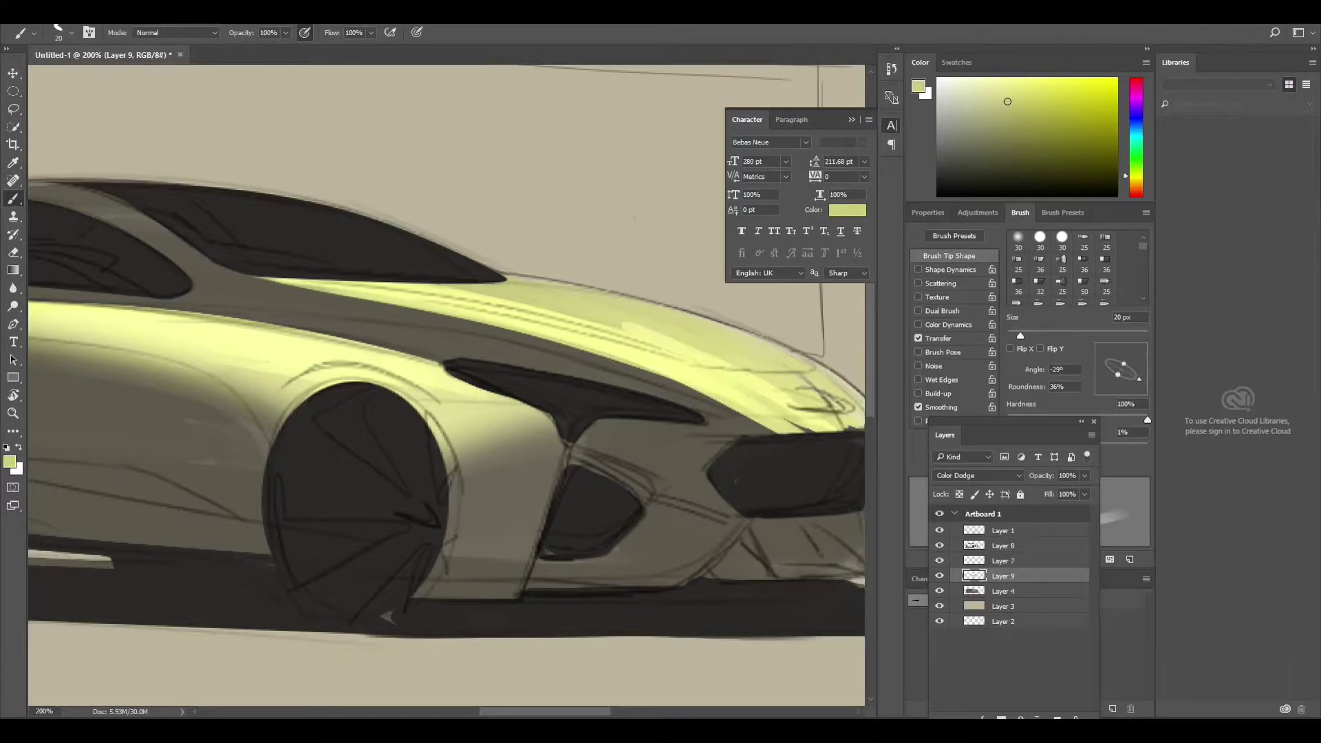
left_click_drag(423, 323, 811, 392)
left_click_drag(495, 282, 826, 385)
left_click_drag(688, 323, 860, 430)
left_click_drag(481, 344, 463, 313)
Soften the brightest hood streaks with the Eraser
key("e")
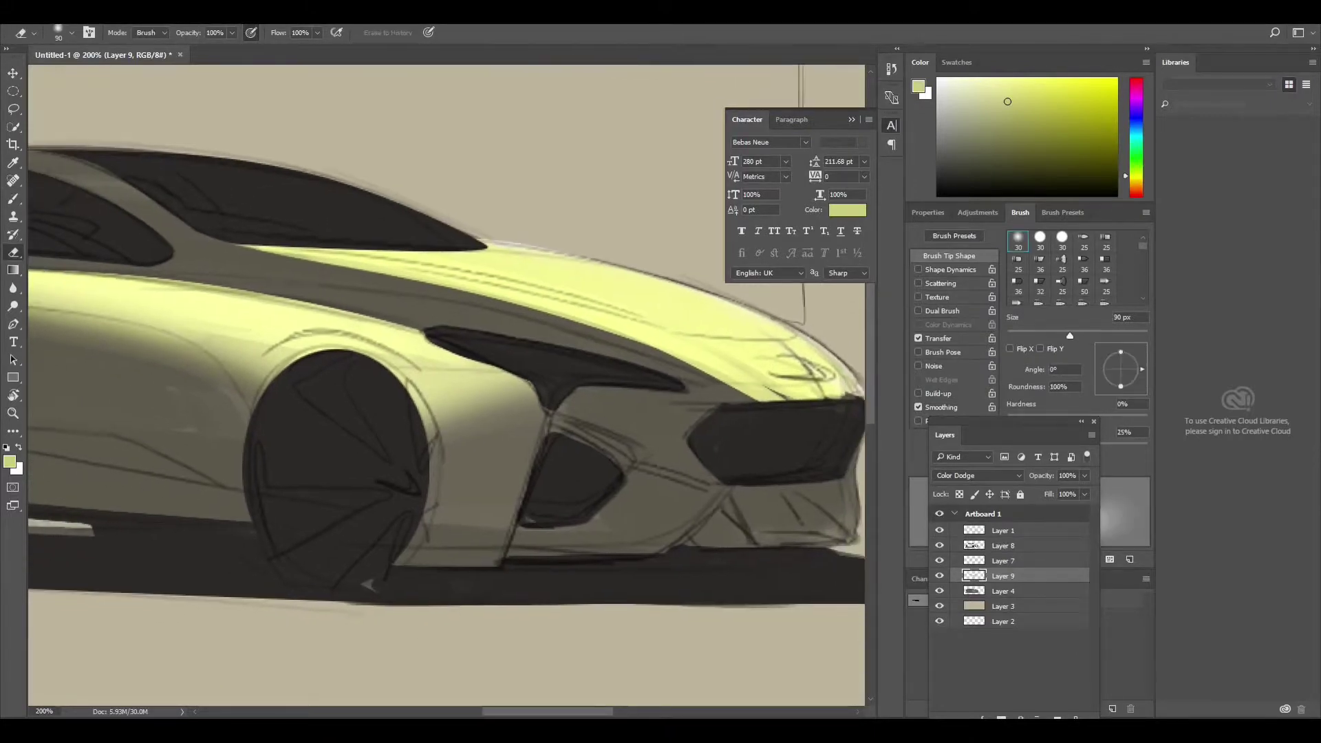
left_click_drag(268, 286, 798, 399)
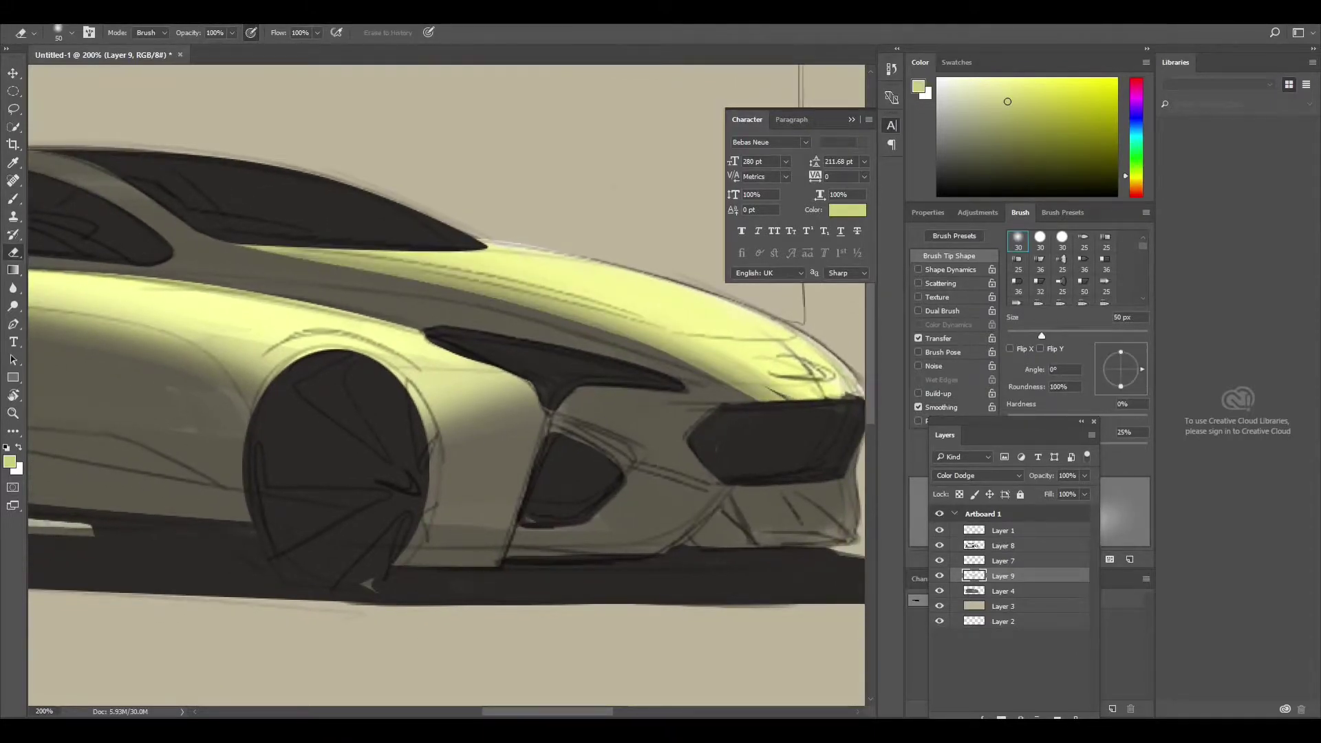
left_click_drag(448, 385, 353, 363)
Paint a yellow highlight just below the headlight
key("b")
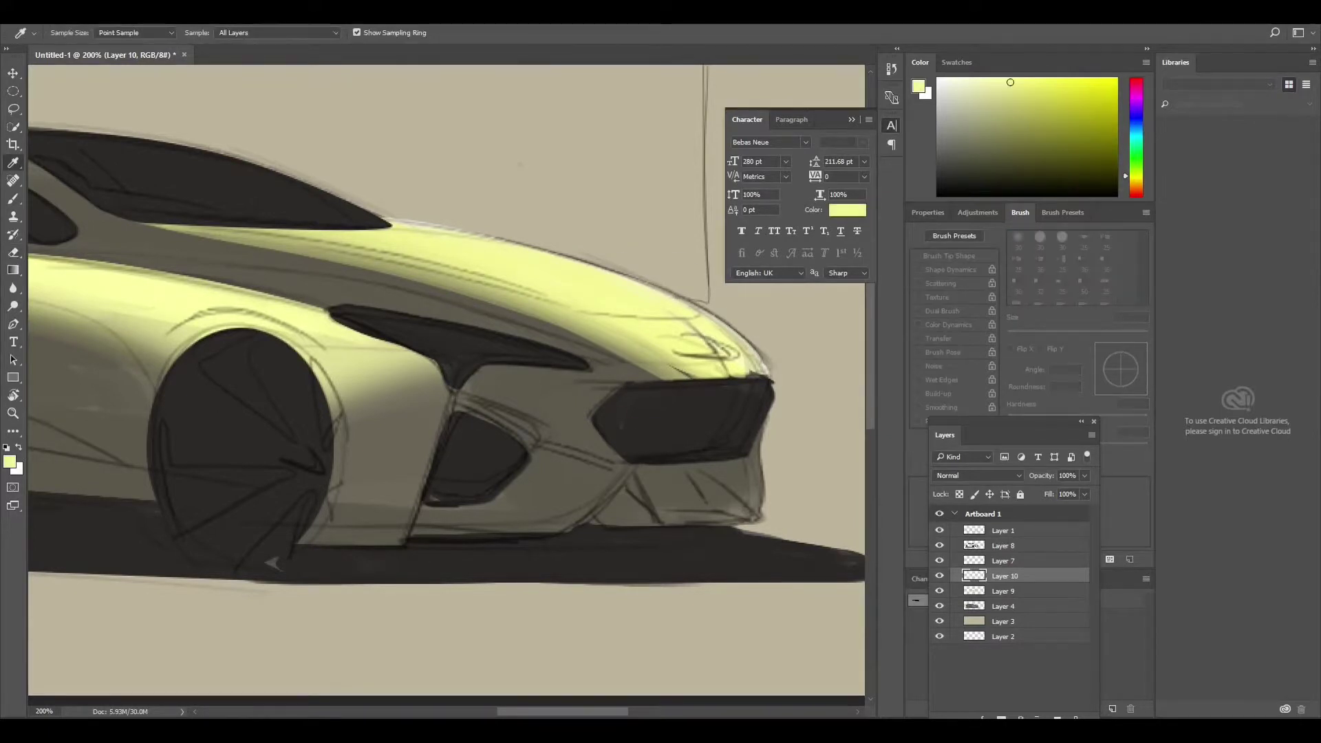
mouse_move(482, 375)
left_mouse_down()
mouse_move(619, 396)
mouse_move(605, 413)
left_mouse_up()
key("e")
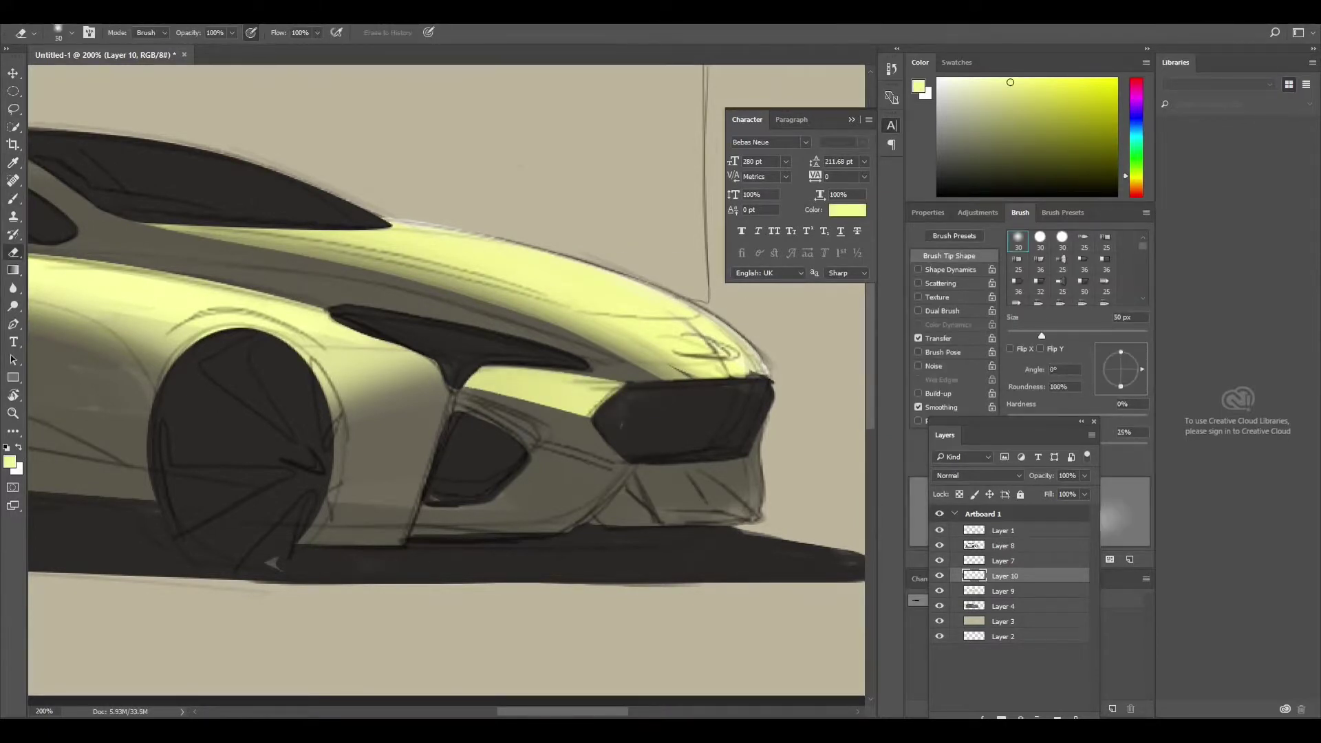
On a new layer, paint a bumper highlight and trim it and the paint below the headlight
key("ctrl+shift+alt+n")
key("b")
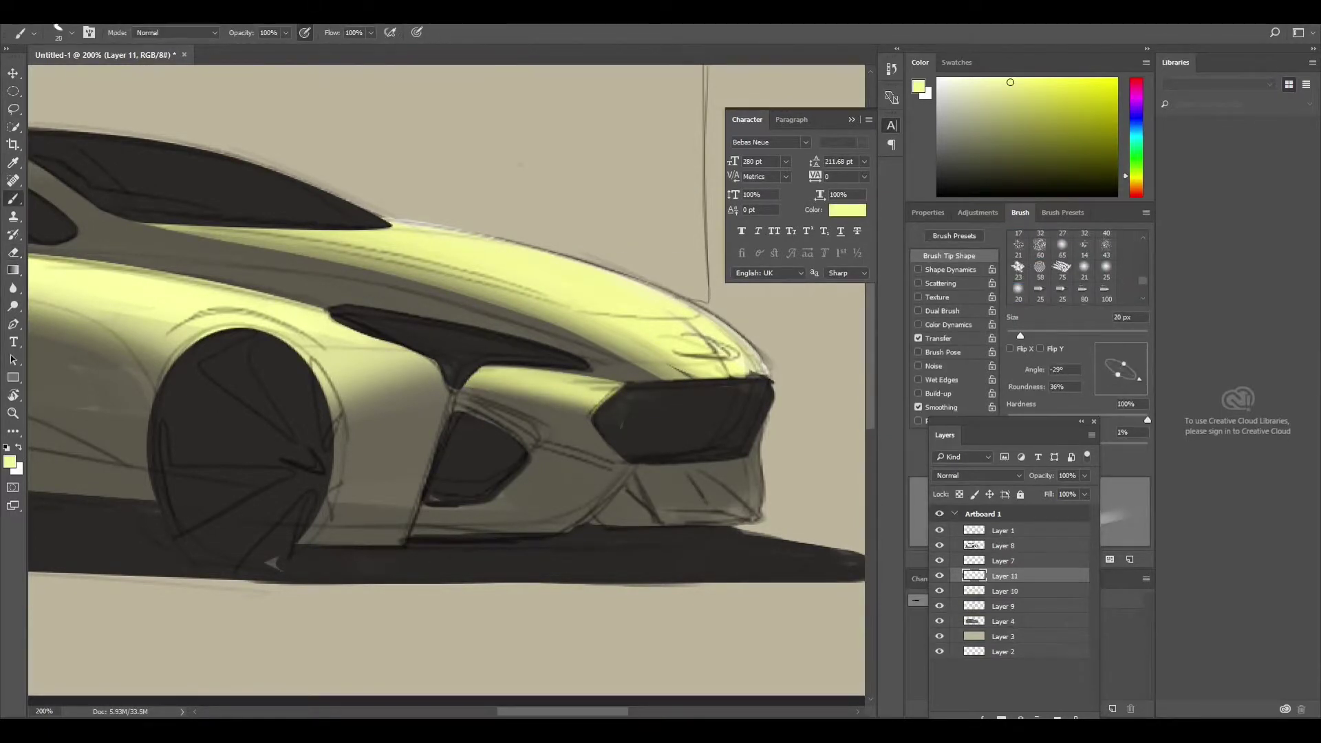
left_click_drag(581, 503, 395, 527)
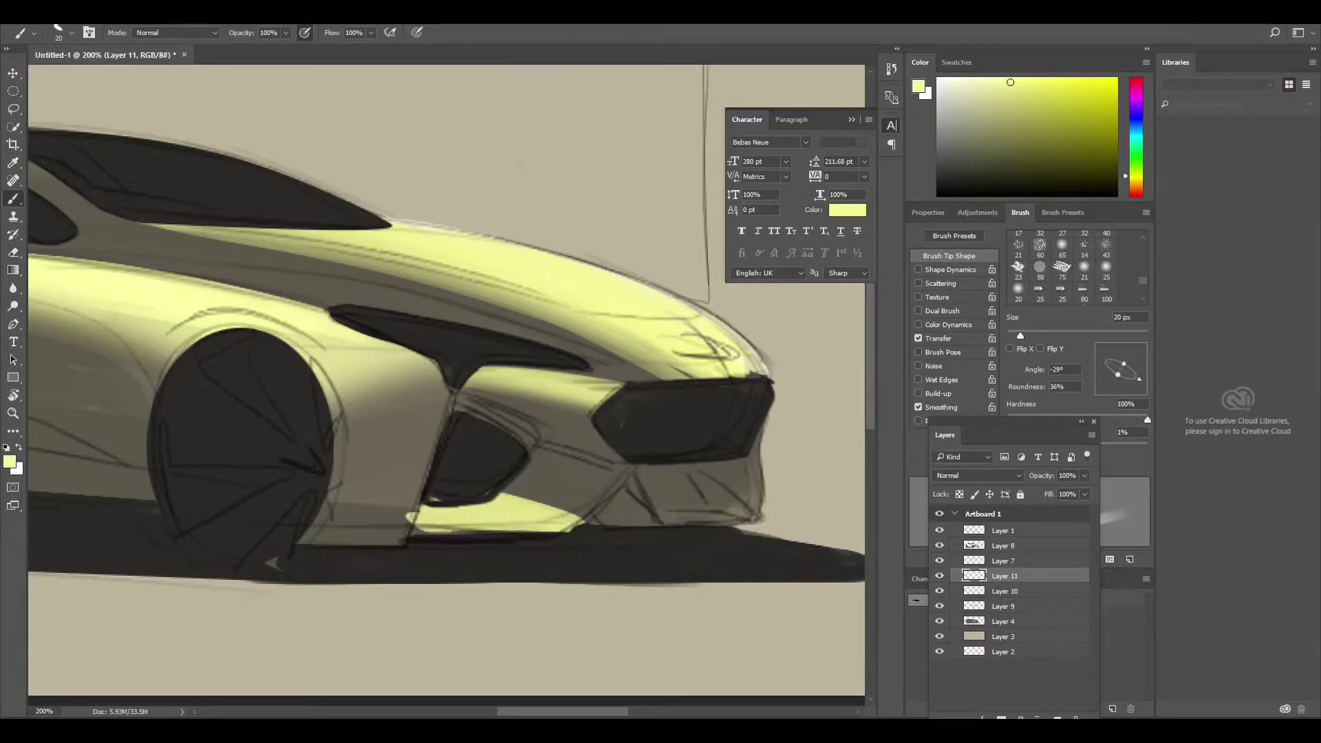
key("e")
left_click_drag(578, 499, 488, 523)
key("b")
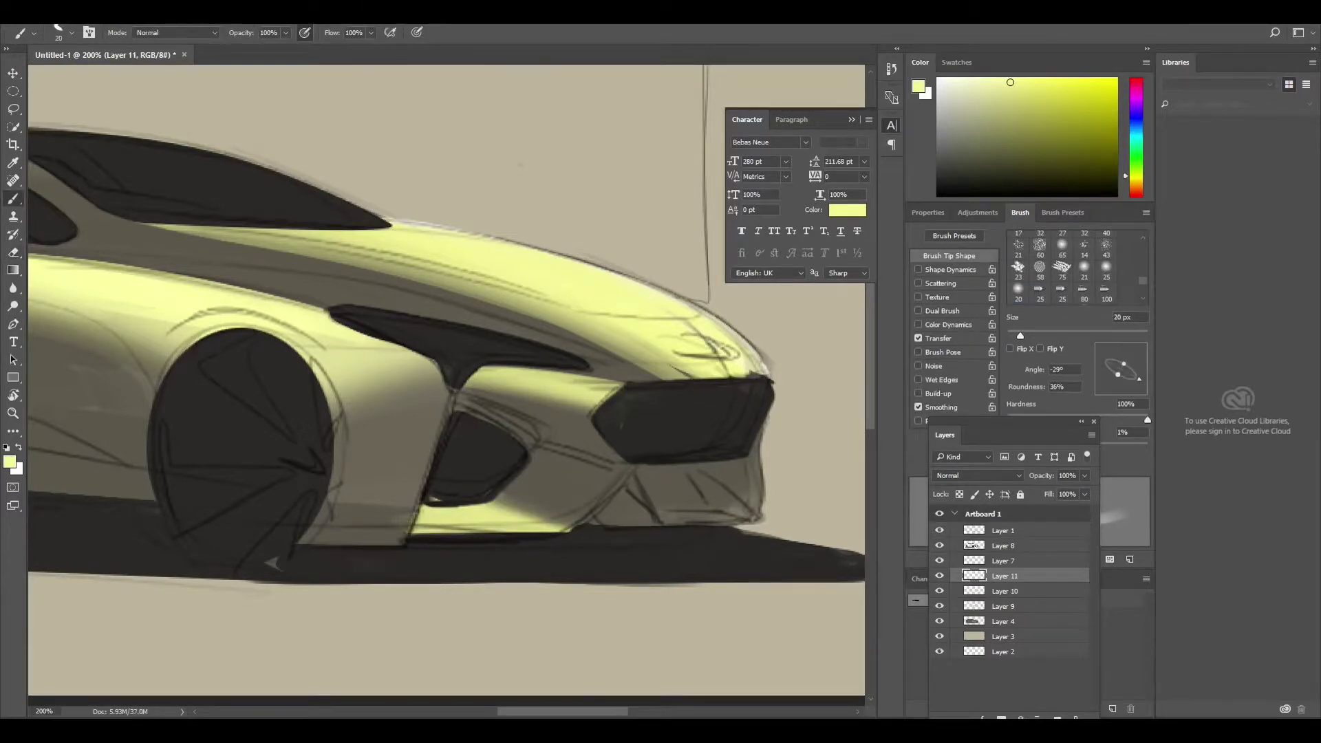
key("e")
mouse_move(681, 458)
left_mouse_down()
mouse_move(523, 474)
mouse_move(536, 454)
left_mouse_up()
key("ctrl+minus")
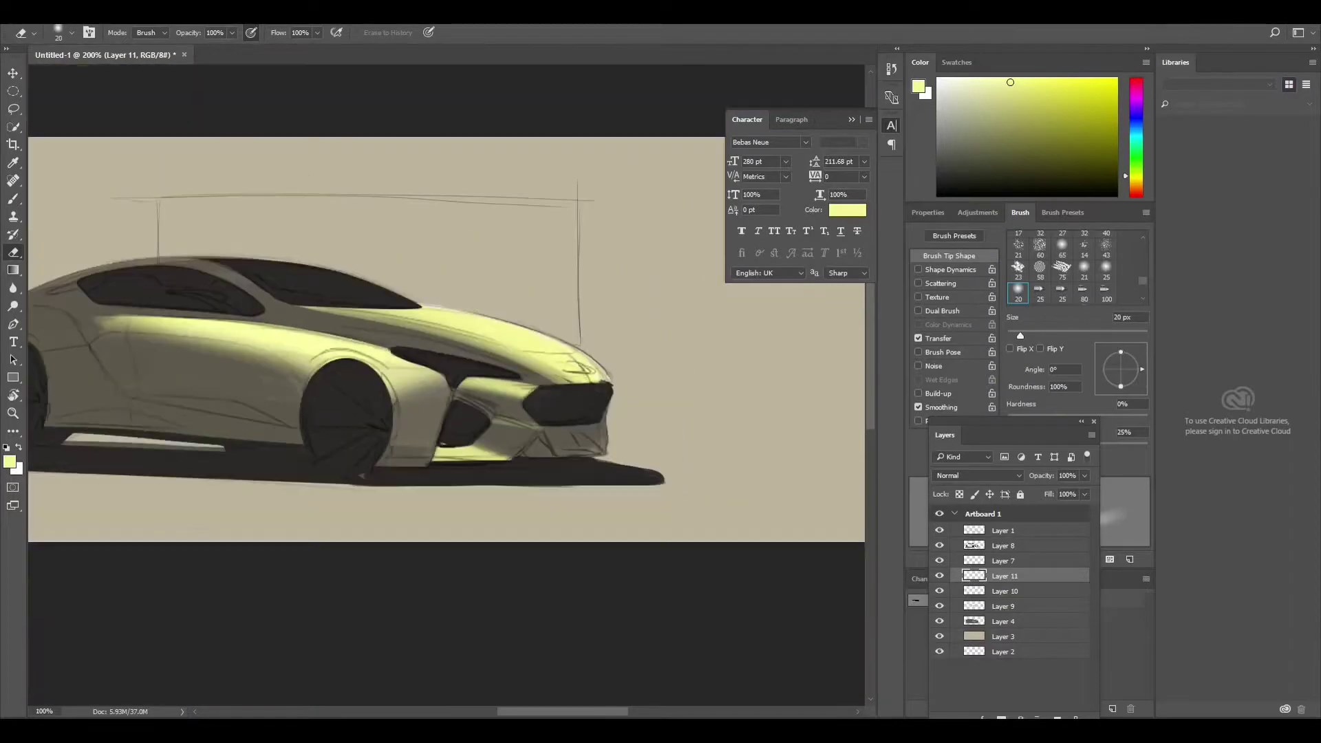
key("b")
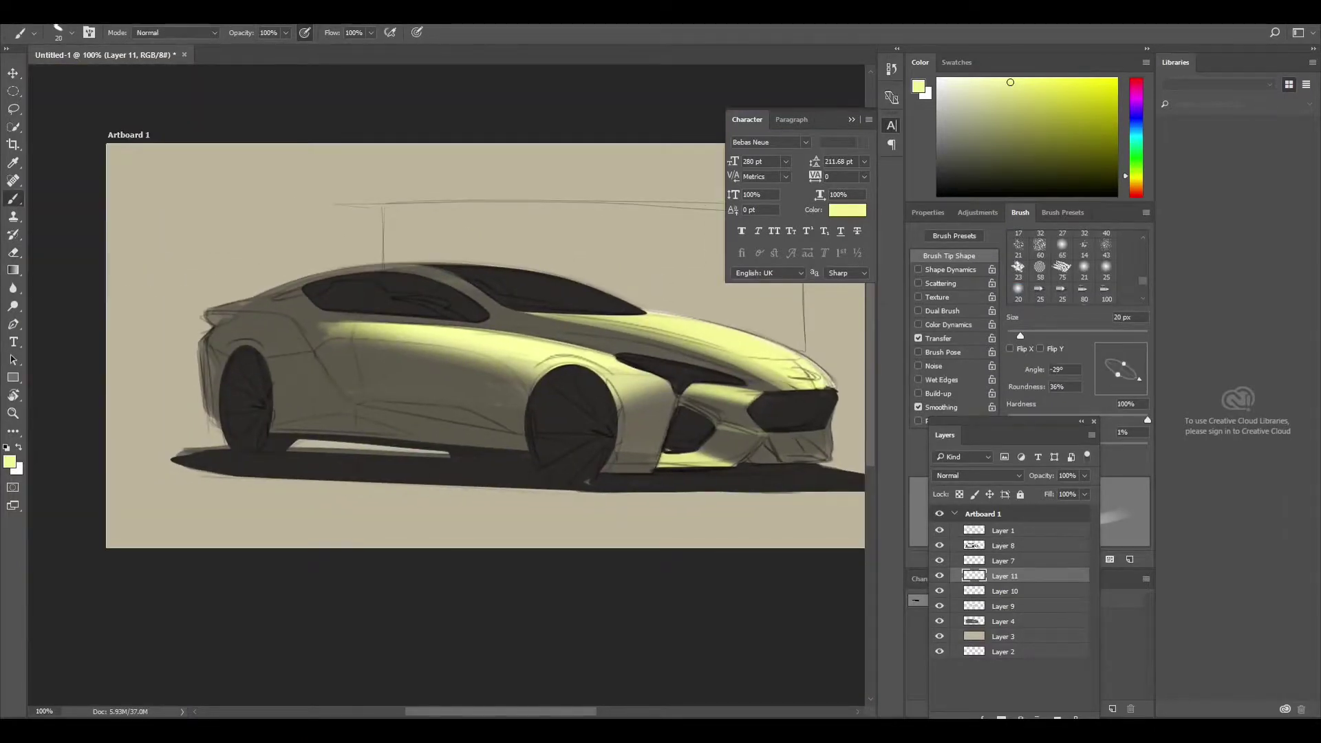
Paint a rear fender highlight, then soften it near the taillight with a larger eraser
mouse_move(265, 323)
left_mouse_down()
mouse_move(210, 347)
mouse_move(306, 344)
left_mouse_up()
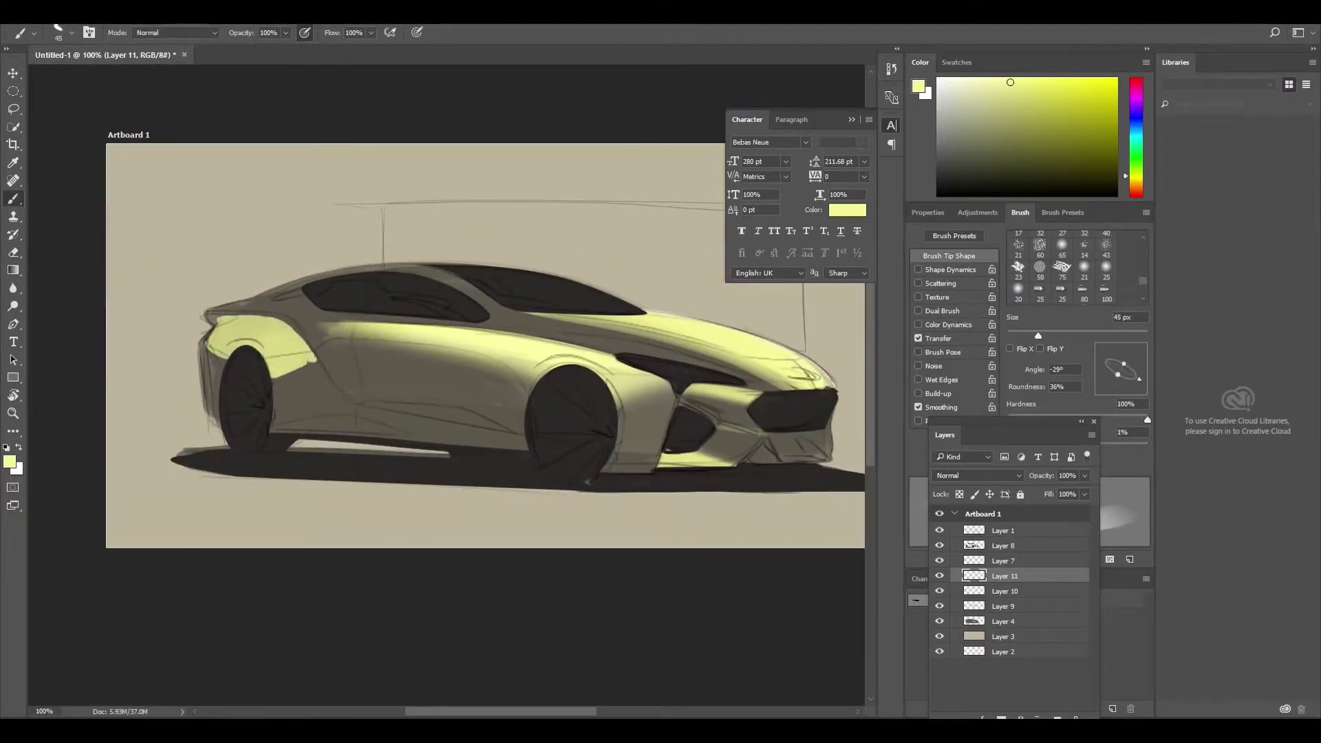
key("e")
key("bracketright")
key("bracketright")
key("bracketright")
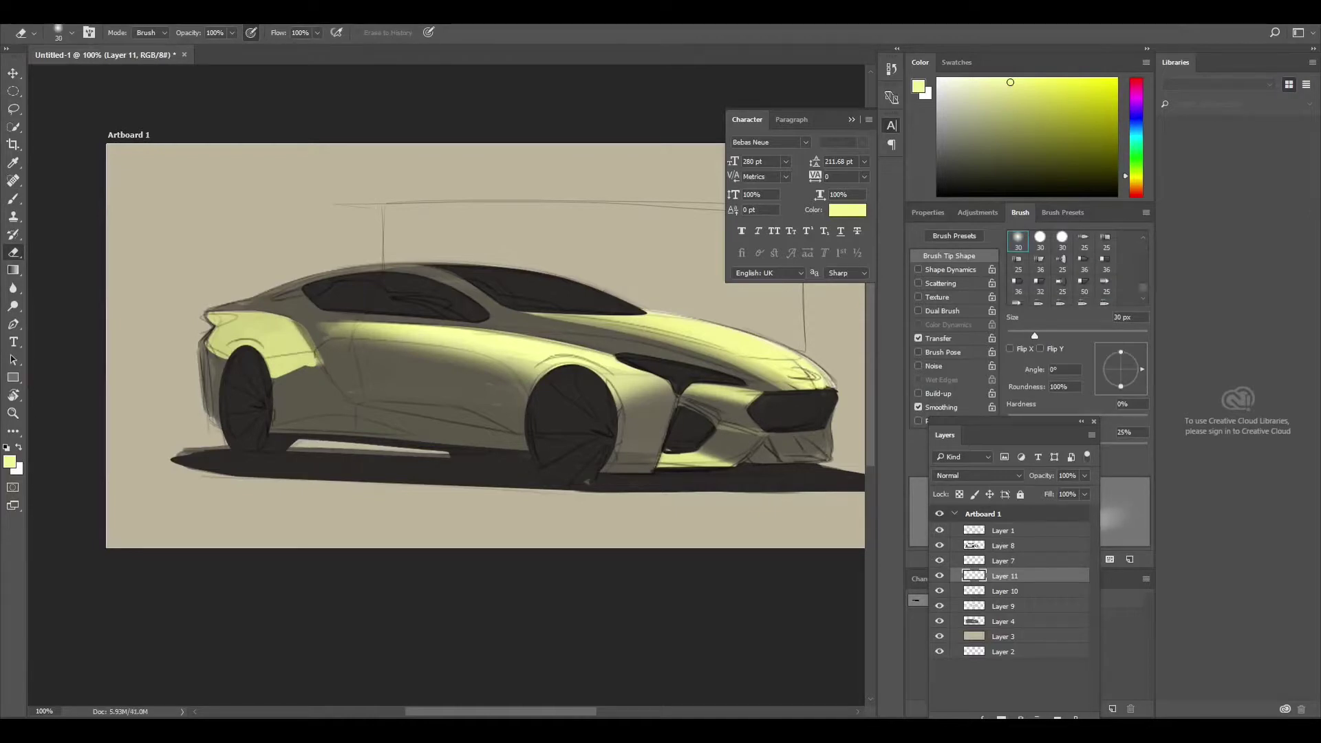
mouse_move(220, 352)
left_mouse_down()
mouse_move(289, 318)
mouse_move(341, 313)
mouse_move(688, 363)
left_mouse_up()
On a new layer, add a side highlight stroke and dim the yellow along the rear shoulder
key("b")
key("ctrl+shift+n")
key("Return")
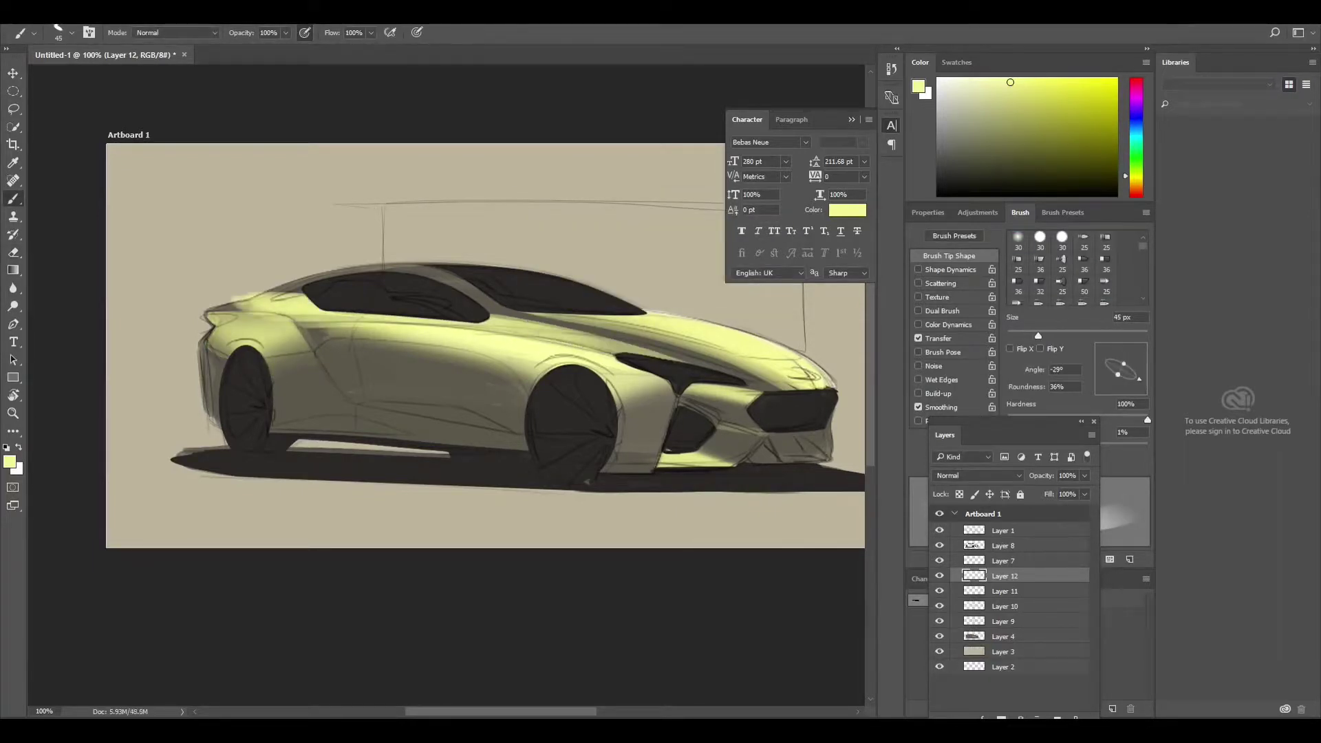
mouse_move(296, 272)
left_mouse_down()
mouse_move(619, 351)
mouse_move(358, 271)
left_mouse_up()
key("e")
mouse_move(241, 306)
left_mouse_down()
mouse_move(413, 268)
mouse_move(455, 309)
left_mouse_up()
left_click_drag(323, 316, 536, 335)
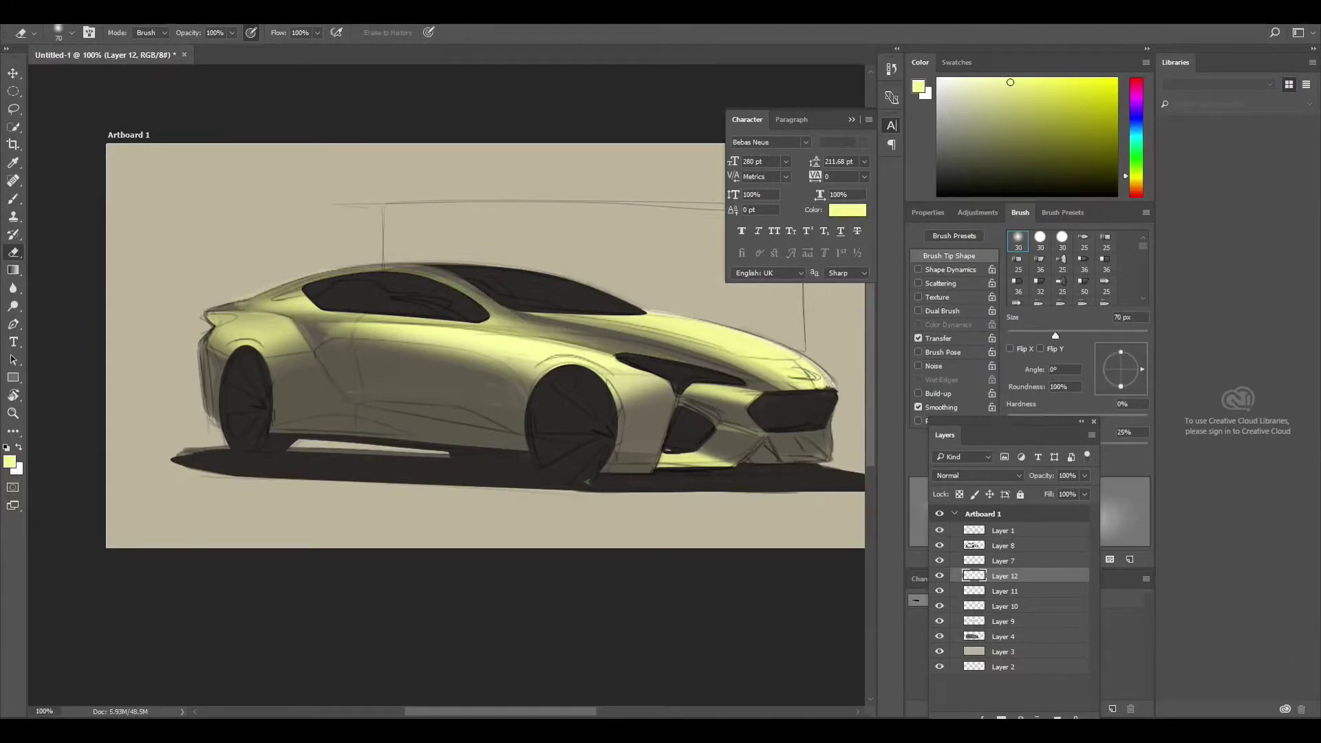
Paint a lower-side yellow highlight and shrink the eraser to 10 px
key("b")
mouse_move(272, 413)
left_mouse_down()
mouse_move(427, 433)
mouse_move(331, 406)
left_mouse_up()
key("e")
key("bracketleft")
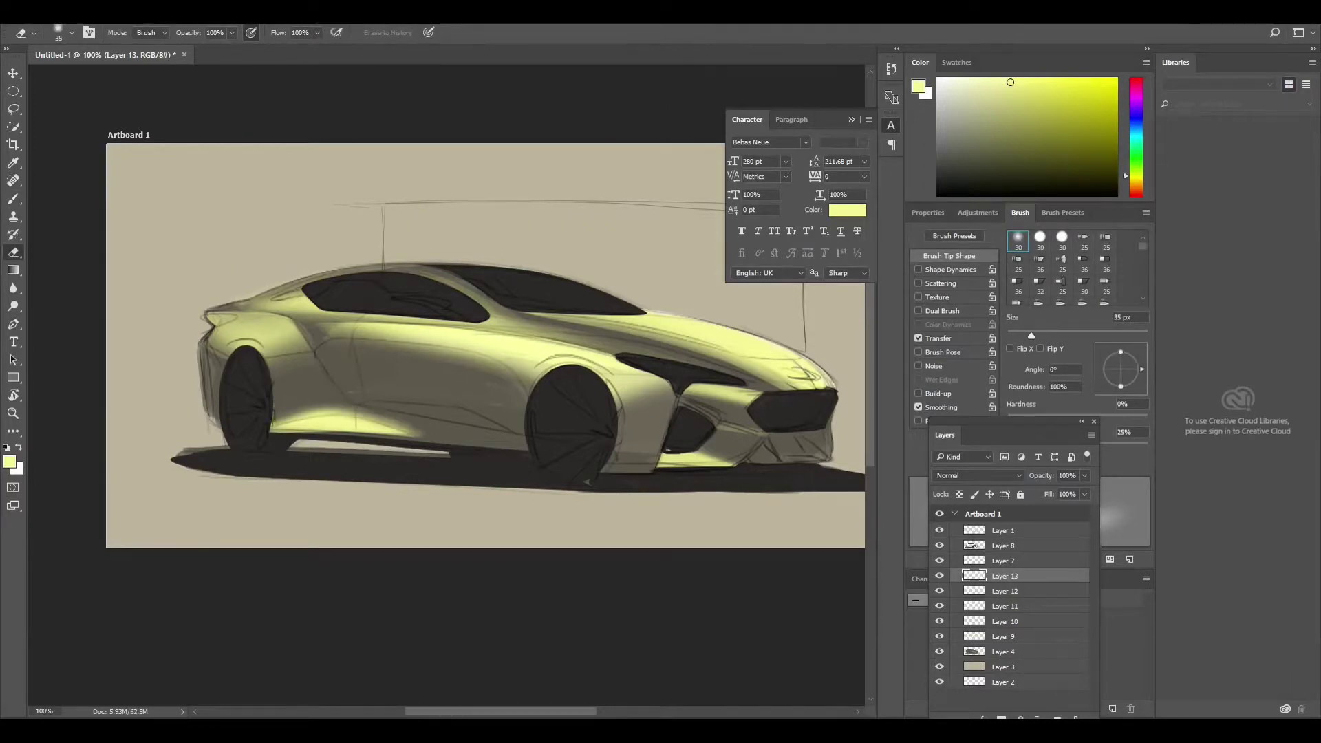
key("bracketleft")
key("bracketleft")
key("bracketleft")
On a new layer, paint diagonal lower-side highlights and erase most of them
key("ctrl+shift+alt+n")
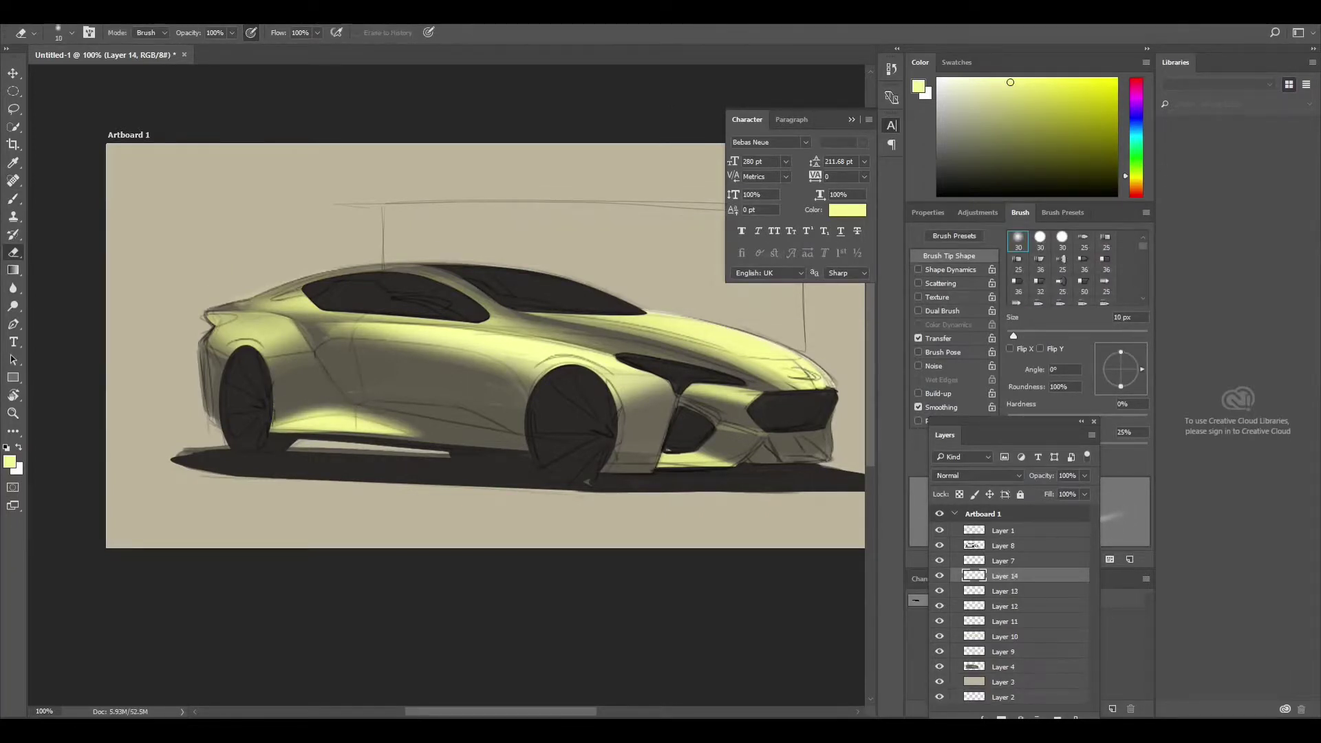
key("b")
mouse_move(320, 342)
left_mouse_down()
mouse_move(358, 387)
mouse_move(523, 432)
left_mouse_up()
left_click_drag(368, 389, 523, 421)
key("e")
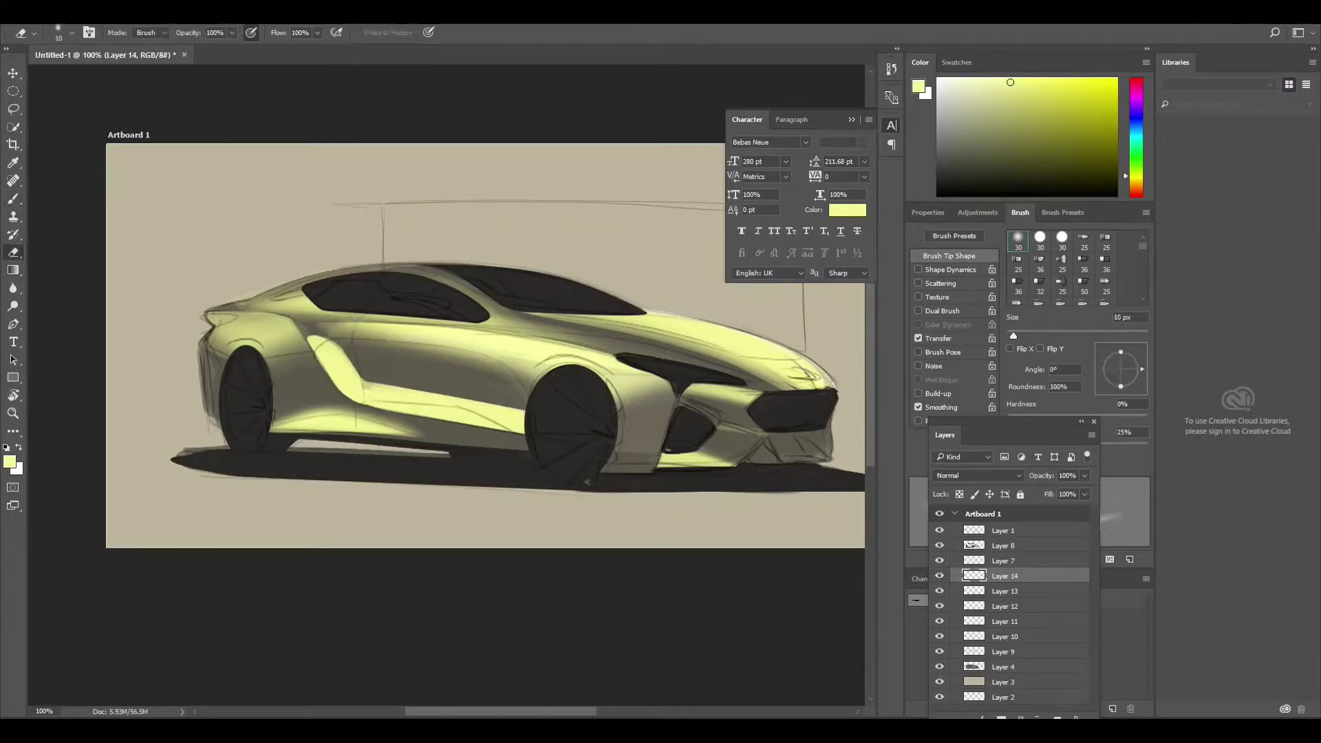
mouse_move(310, 338)
left_mouse_down()
mouse_move(398, 394)
mouse_move(524, 431)
left_mouse_up()
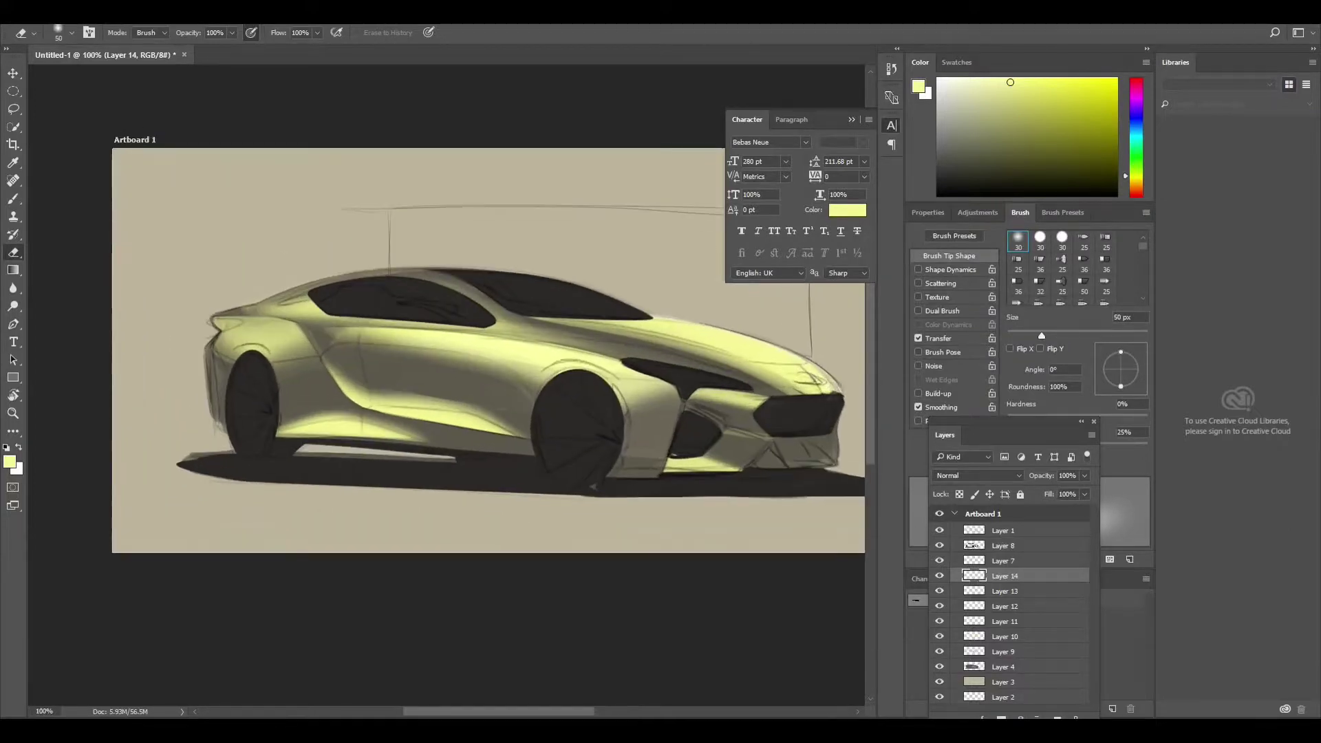
left_click_drag(482, 344, 447, 340)
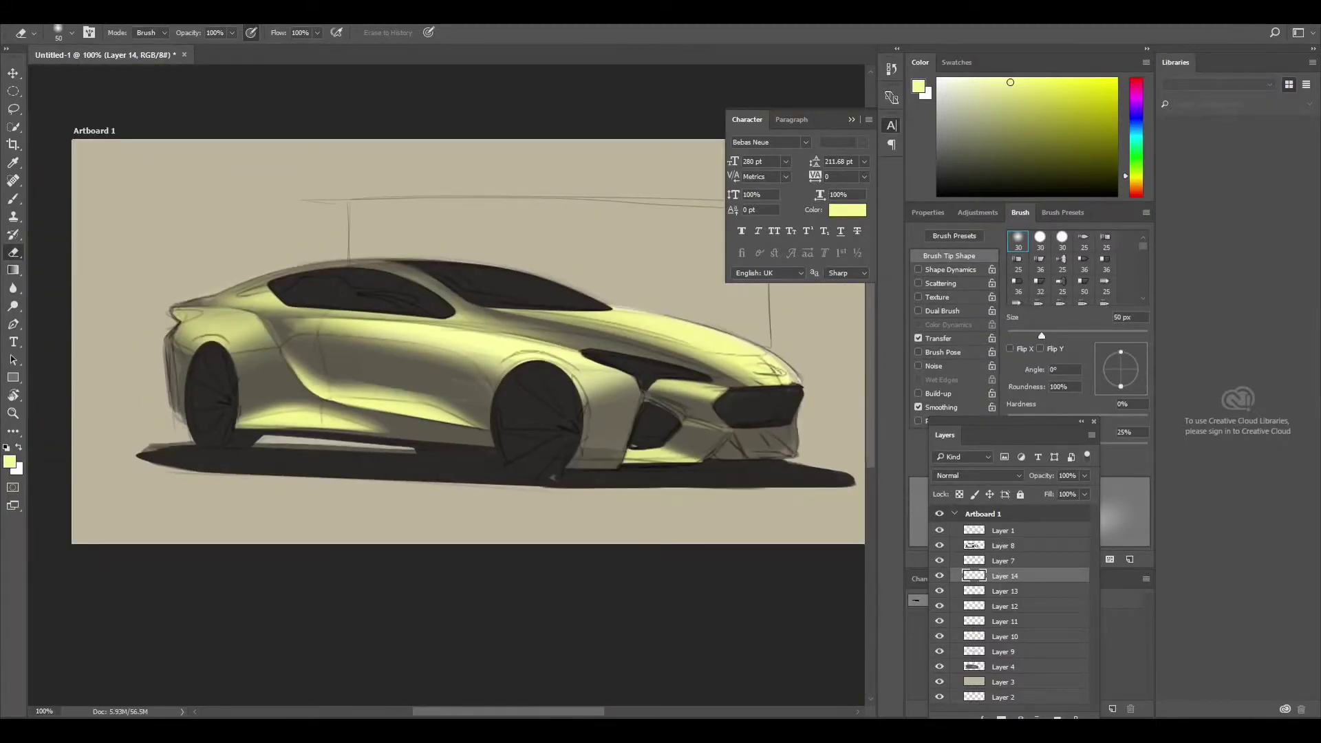
key("ctrl+shift+alt+n")
key("ctrl+plus")
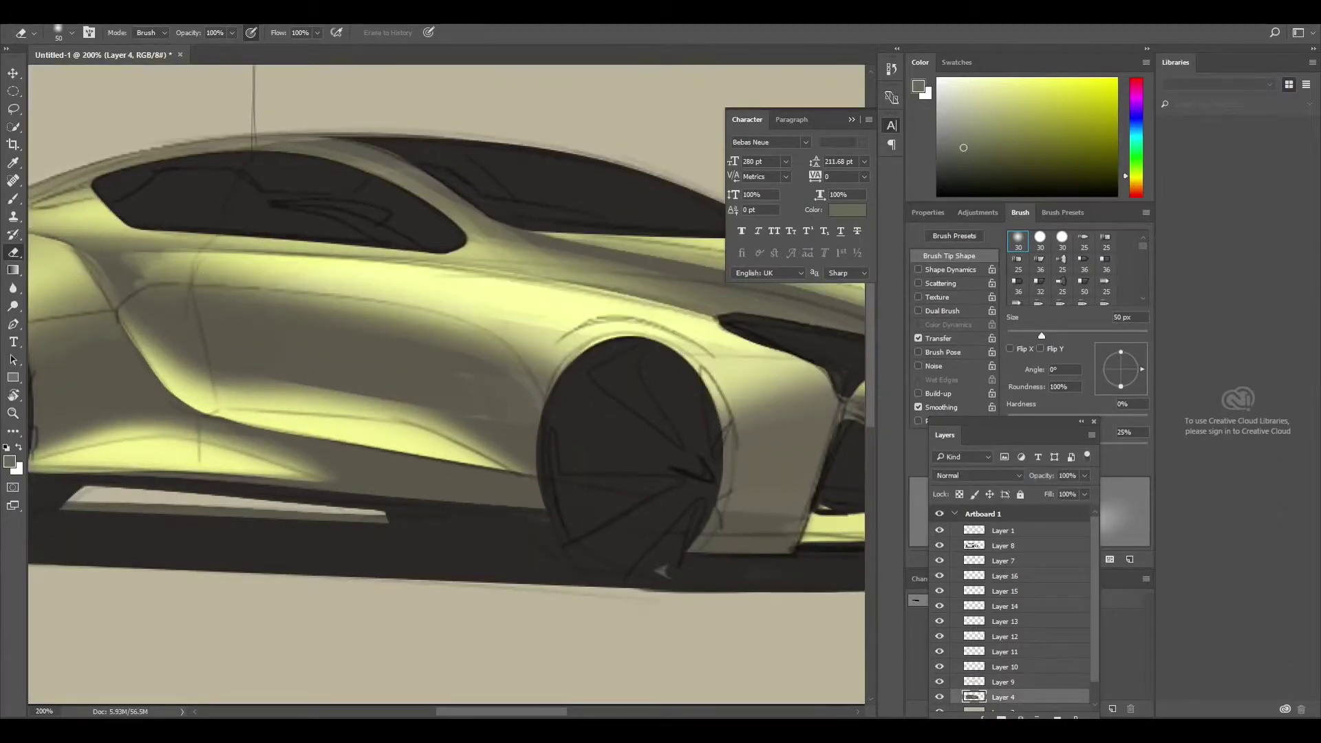
Replace a bright side stroke with dark soft shading along the car's side
left_click_drag(523, 406, 221, 368)
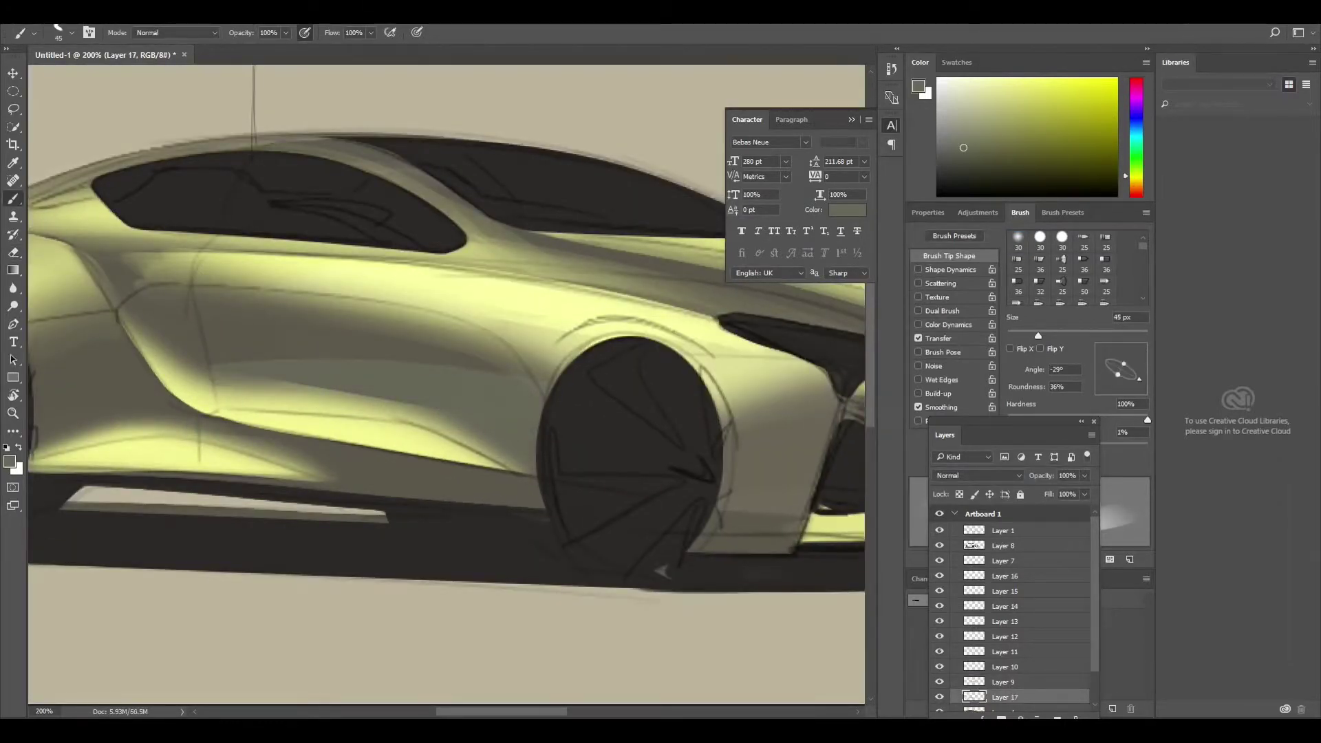
key("ctrl+z")
mouse_move(540, 419)
left_mouse_down()
mouse_move(379, 409)
mouse_move(175, 358)
left_mouse_up()
left_click_drag(551, 393, 169, 340)
left_click_drag(481, 344, 362, 306)
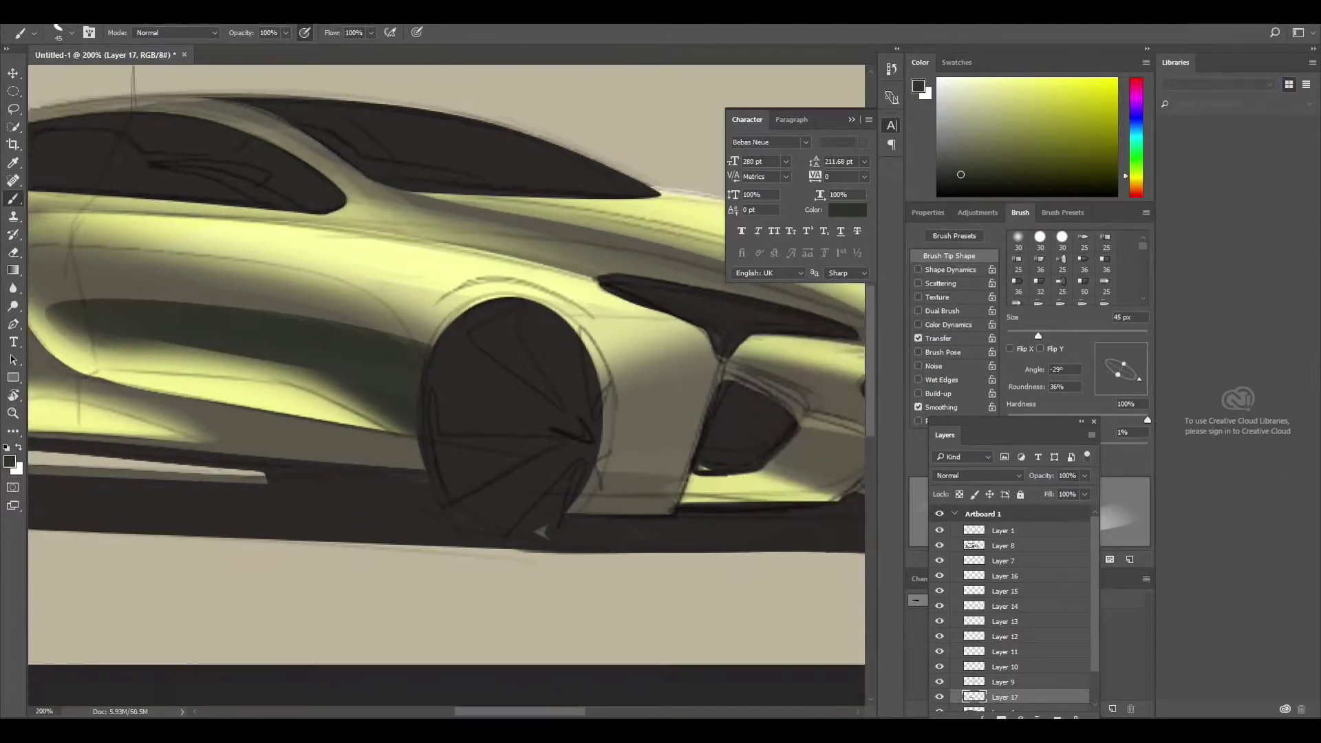
Add dark shading around the front intake and erase the excess
left_click_drag(715, 382, 602, 444)
left_click_drag(702, 430, 599, 468)
left_click_drag(693, 458, 585, 492)
key("e")
left_click_drag(716, 386, 601, 403)
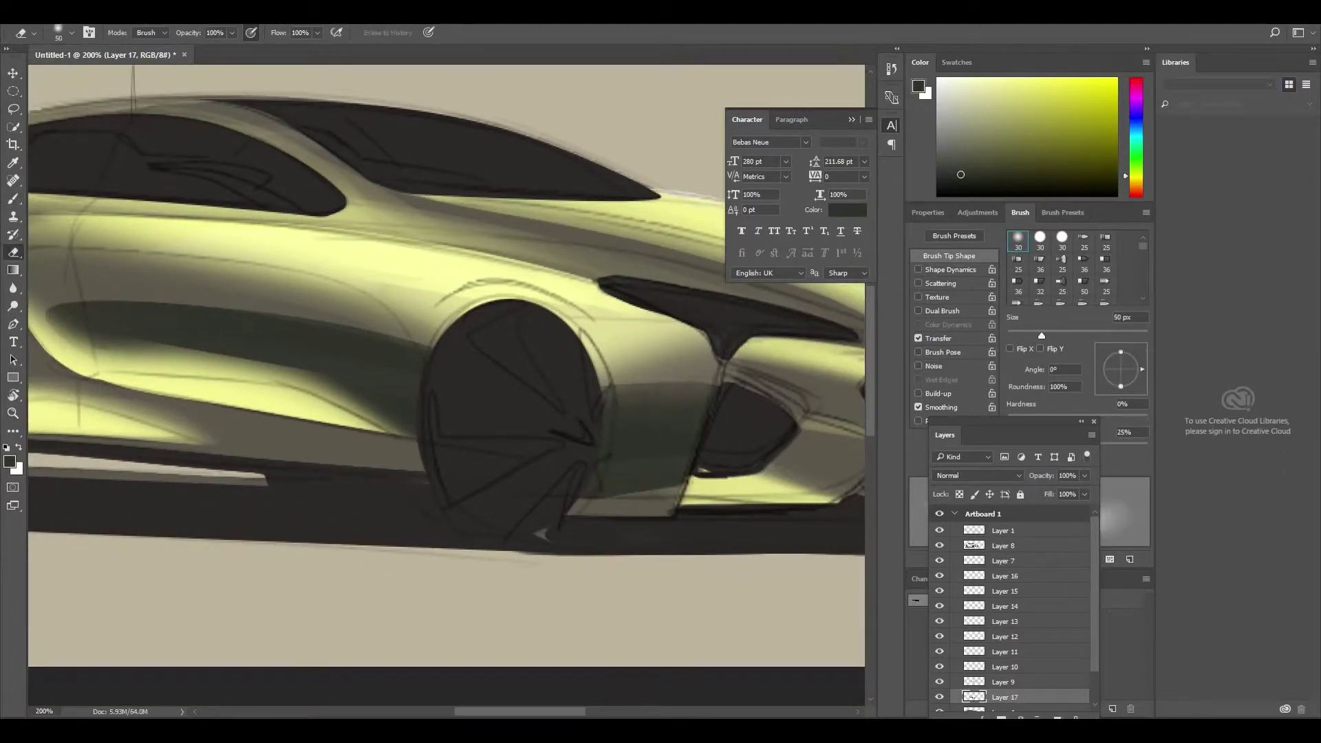
left_click_drag(227, 303, 81, 313)
left_click_drag(690, 468, 582, 495)
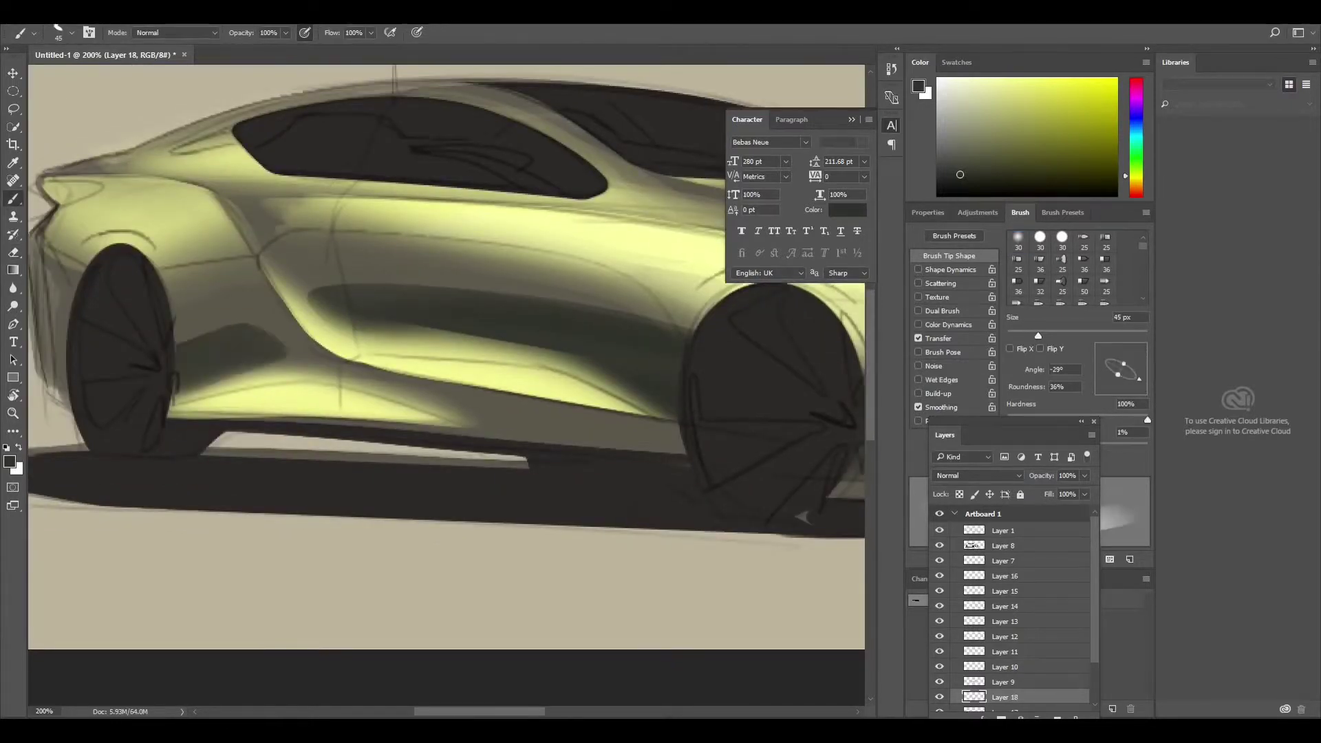
Paint more dark shading along the side and lower side panel
left_click_drag(285, 323, 176, 389)
left_click_drag(327, 306, 176, 341)
mouse_move(385, 350)
left_mouse_down()
mouse_move(307, 382)
mouse_move(640, 416)
left_mouse_up()
left_click_drag(420, 411, 680, 435)
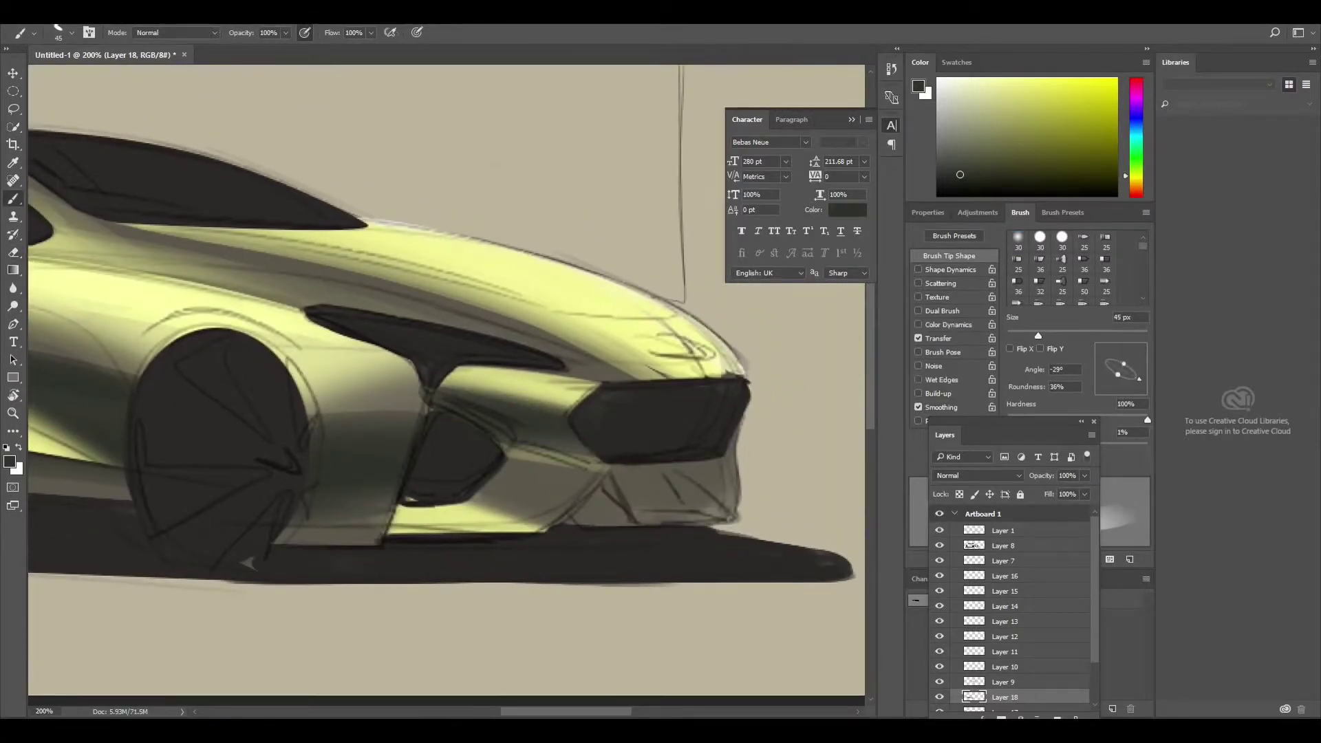
key("e")
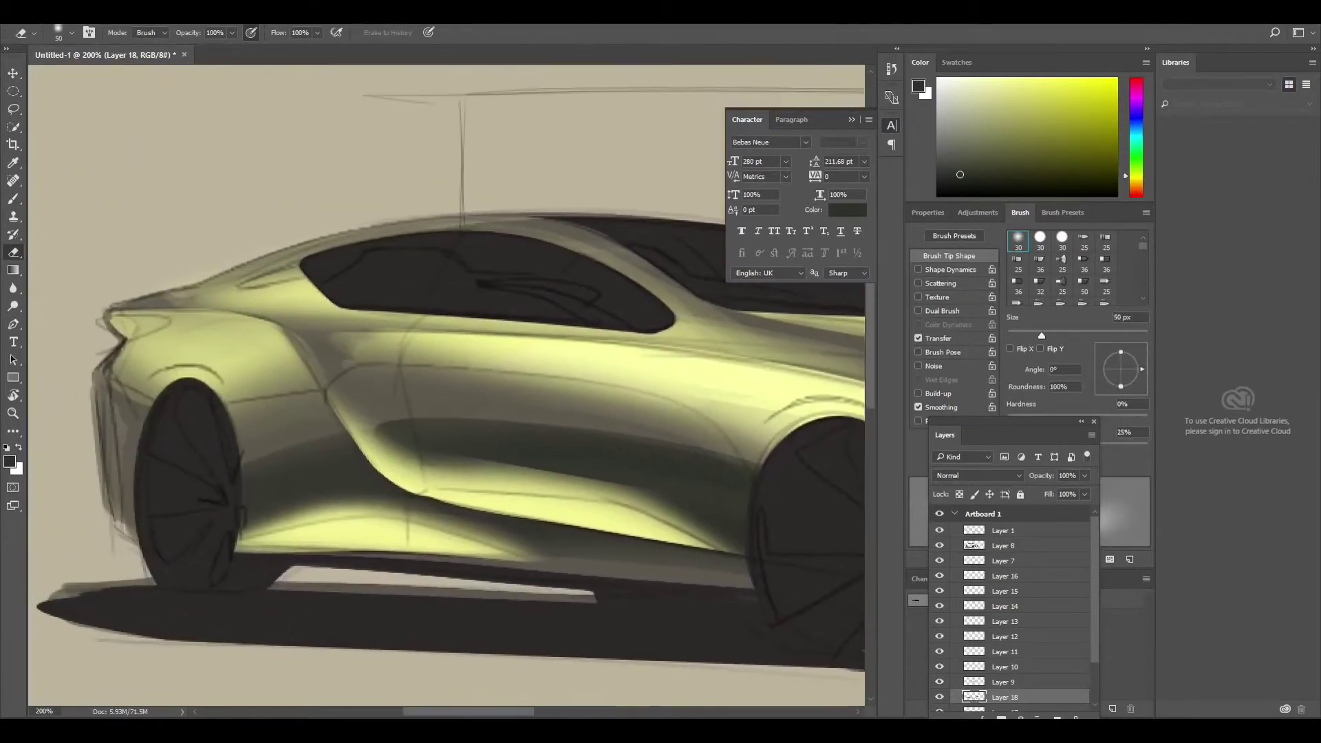
key("e")
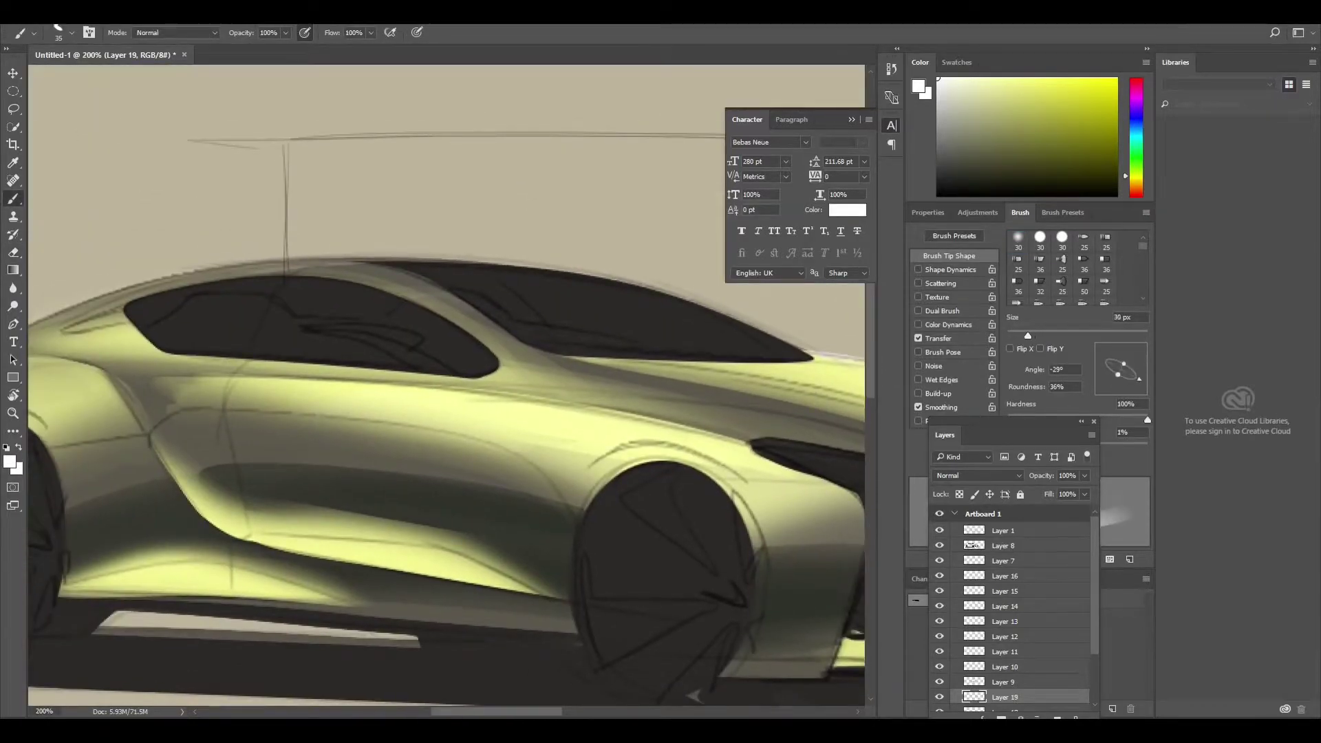
With a 20 px brush on a new layer, paint a light highlight along the side
key("bracketleft")
left_click_drag(332, 278, 599, 361)
key("ctrl+z")
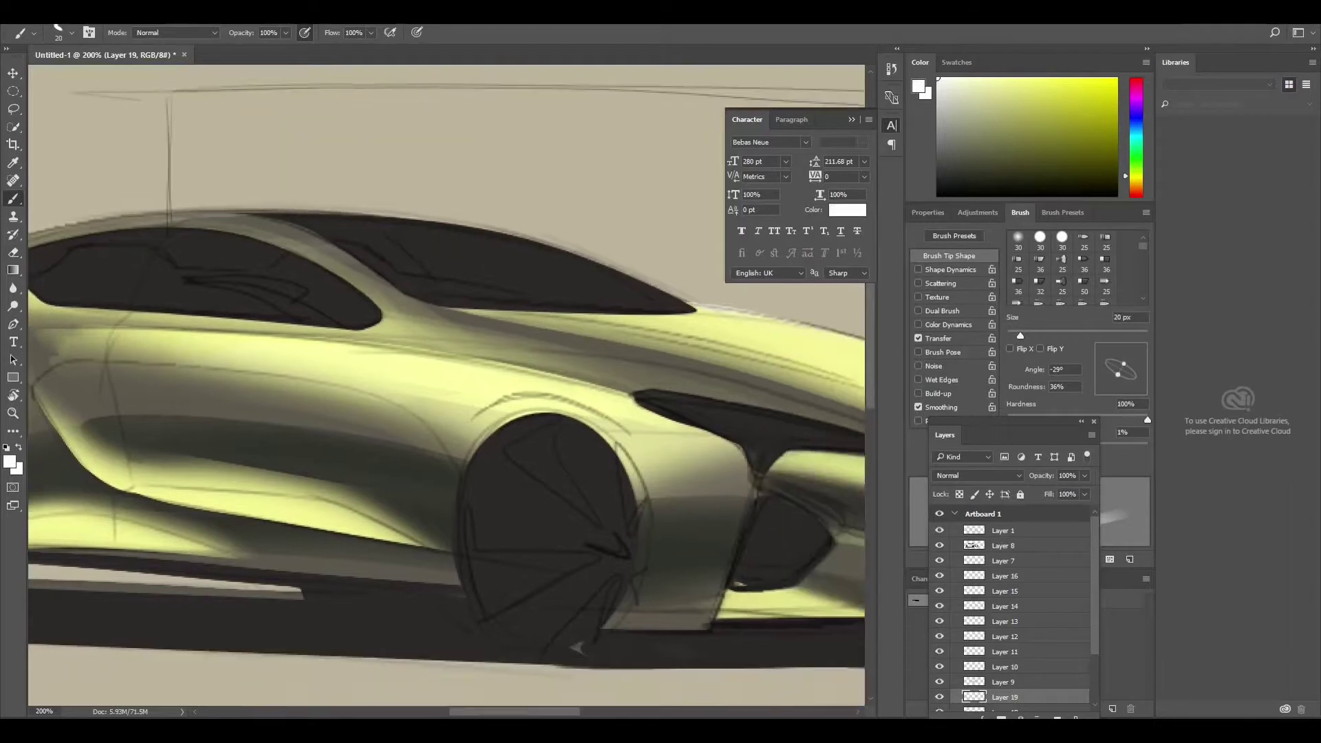
key("ctrl+shift+alt+n")
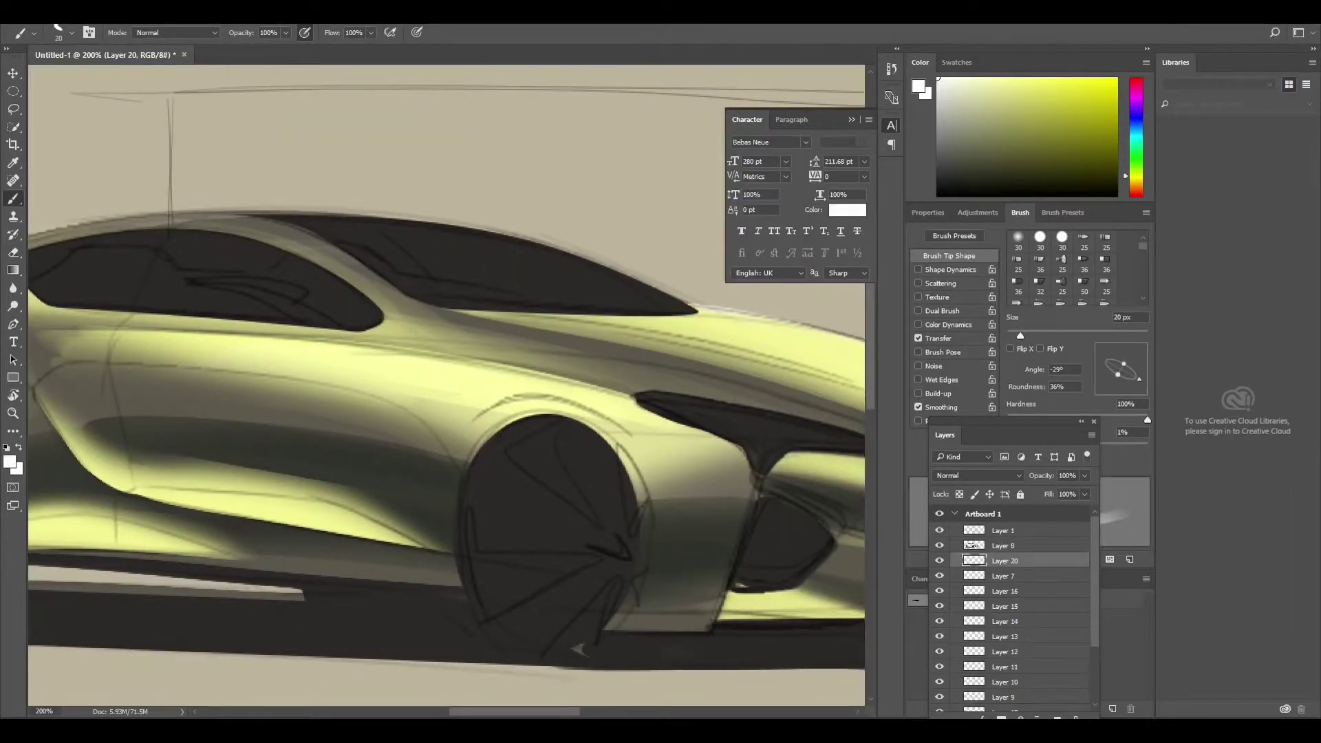
left_click_drag(447, 371, 640, 409)
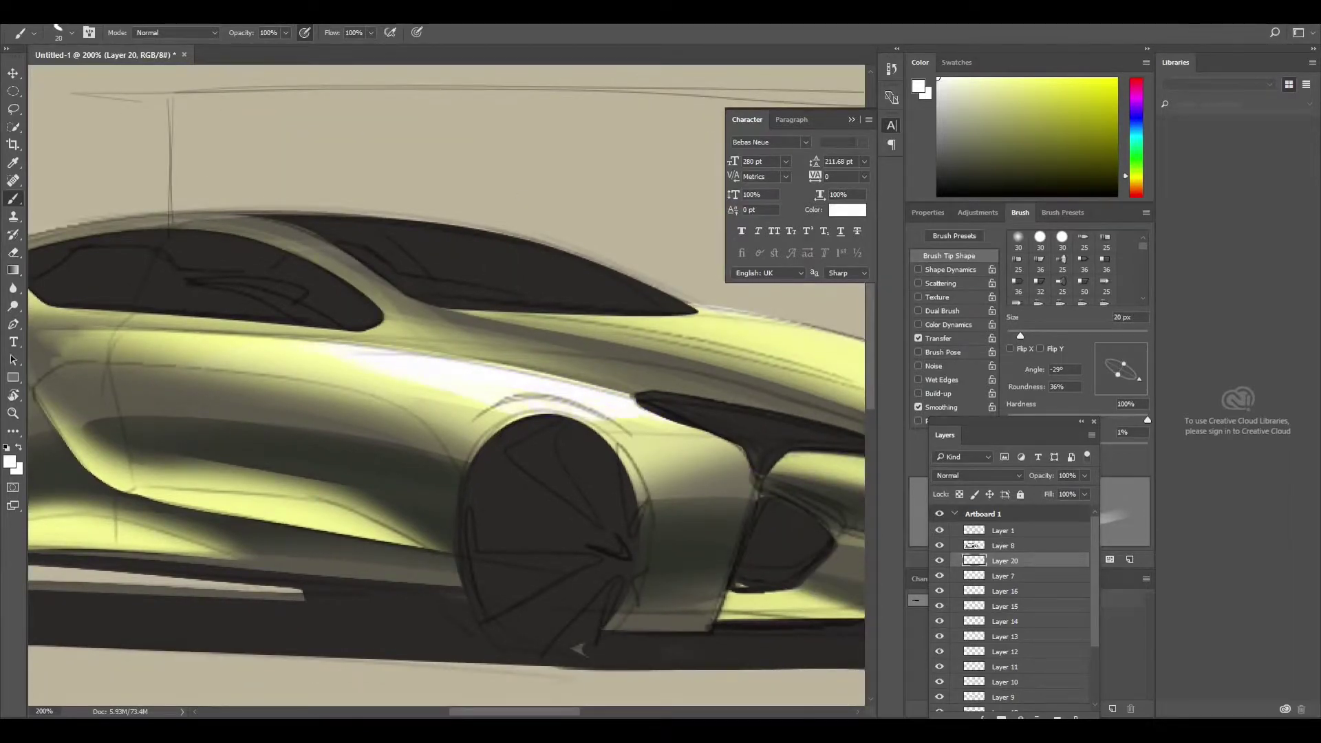
Paint a white highlight on the rear fender and soften it with the soft Eraser
left_click_drag(413, 344, 750, 375)
mouse_move(196, 354)
left_mouse_down()
mouse_move(213, 395)
mouse_move(340, 375)
mouse_move(237, 403)
left_mouse_up()
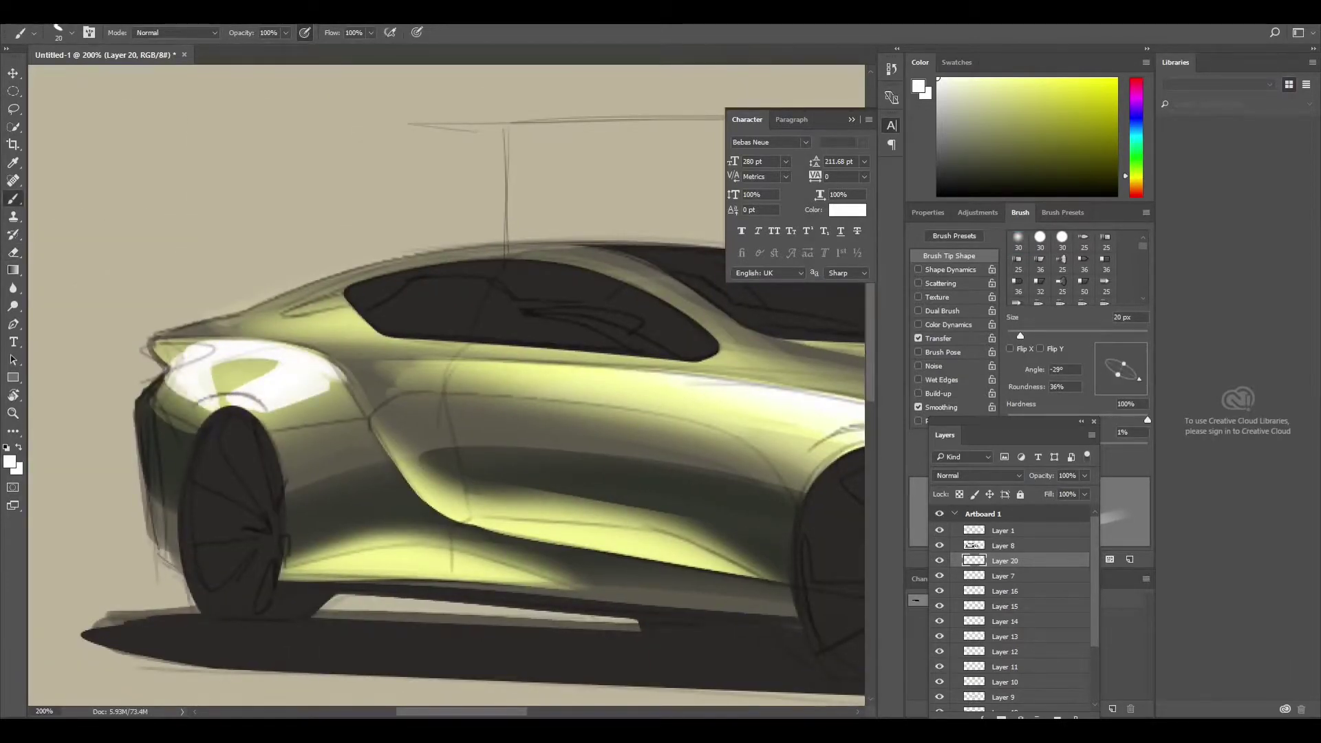
key("e")
mouse_move(344, 372)
left_mouse_down()
mouse_move(261, 416)
mouse_move(172, 413)
left_mouse_up()
left_click_drag(240, 347, 175, 406)
Paint a thin 9 px white line along the door crease, then partly soften it
key("b")
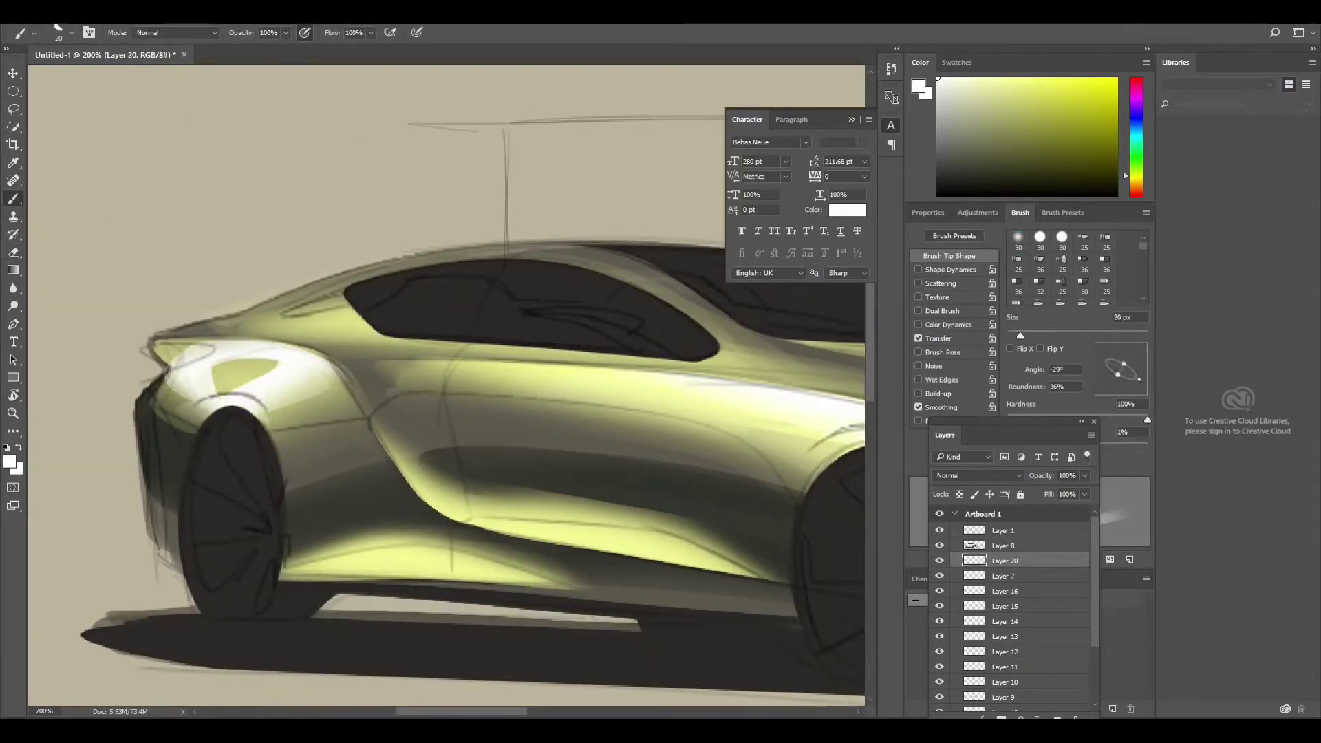
key("bracketleft")
key("bracketleft")
mouse_move(427, 492)
left_mouse_down()
mouse_move(584, 509)
mouse_move(719, 547)
left_mouse_up()
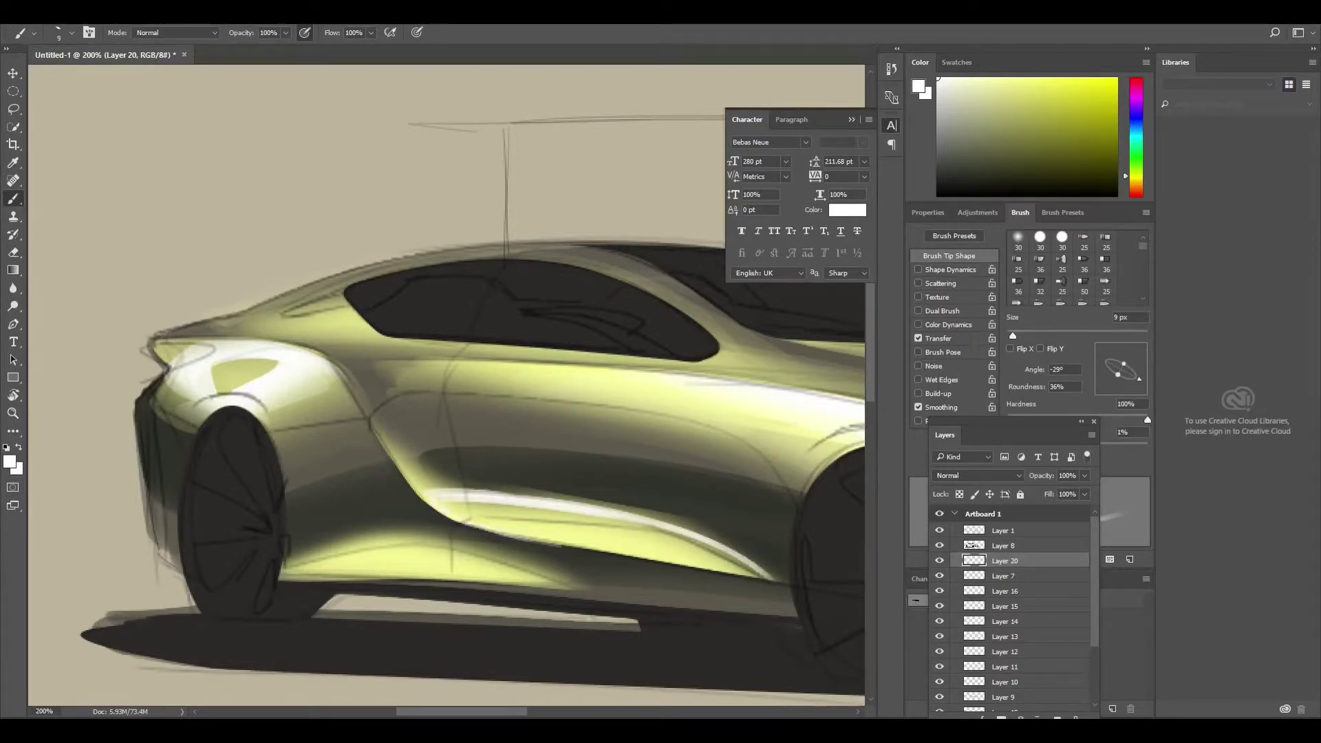
left_click_drag(654, 516, 785, 582)
left_click_drag(530, 495, 774, 564)
key("e")
left_click_drag(654, 516, 784, 581)
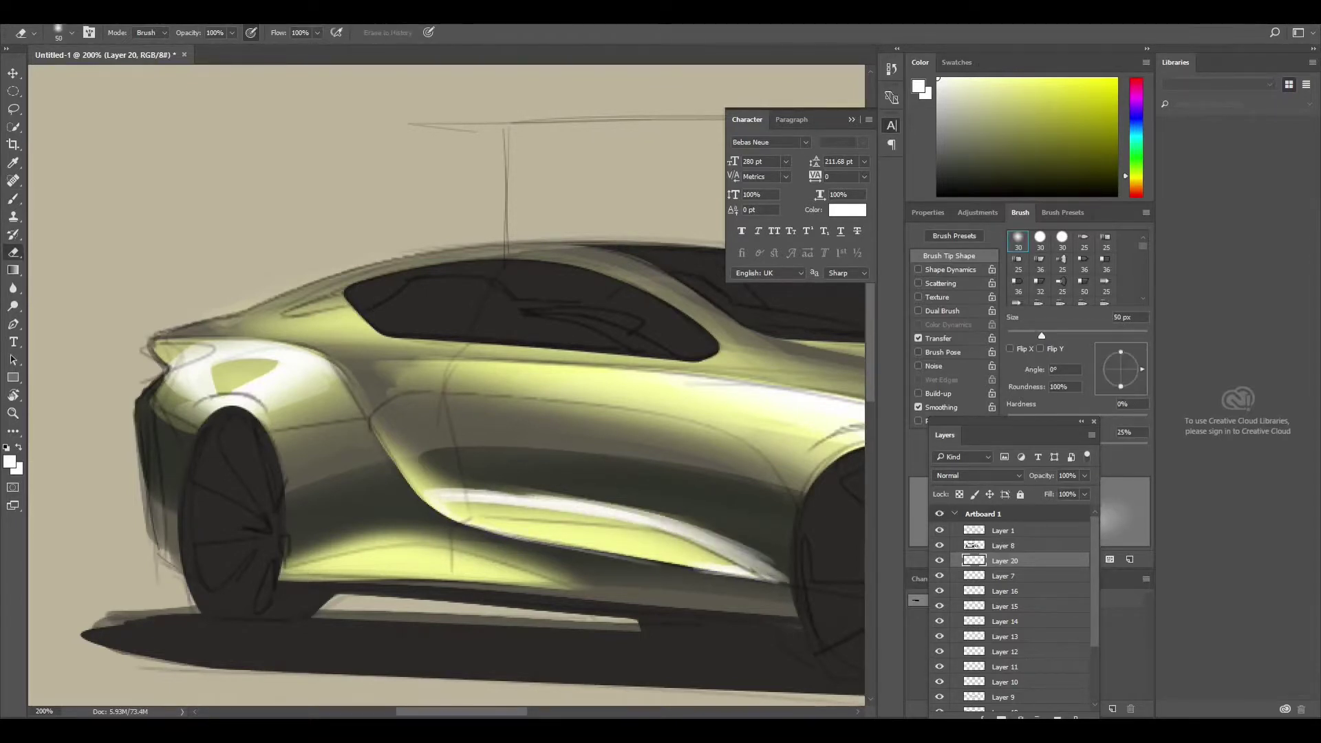
left_click_drag(705, 551, 788, 585)
Add a thin white highlight along the lower sill, fading its rear end
key("b")
mouse_move(283, 566)
left_mouse_down()
mouse_move(377, 547)
mouse_move(574, 551)
left_mouse_up()
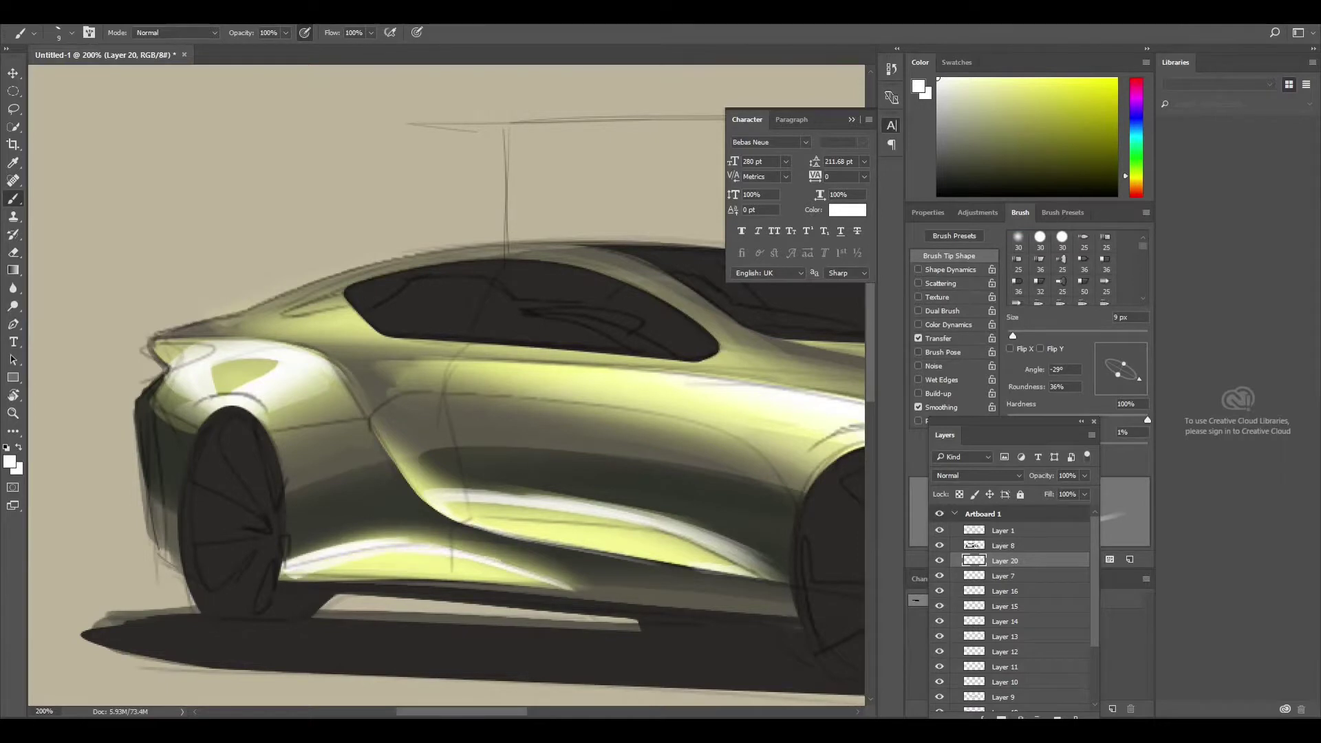
key("e")
left_click_drag(285, 568, 344, 553)
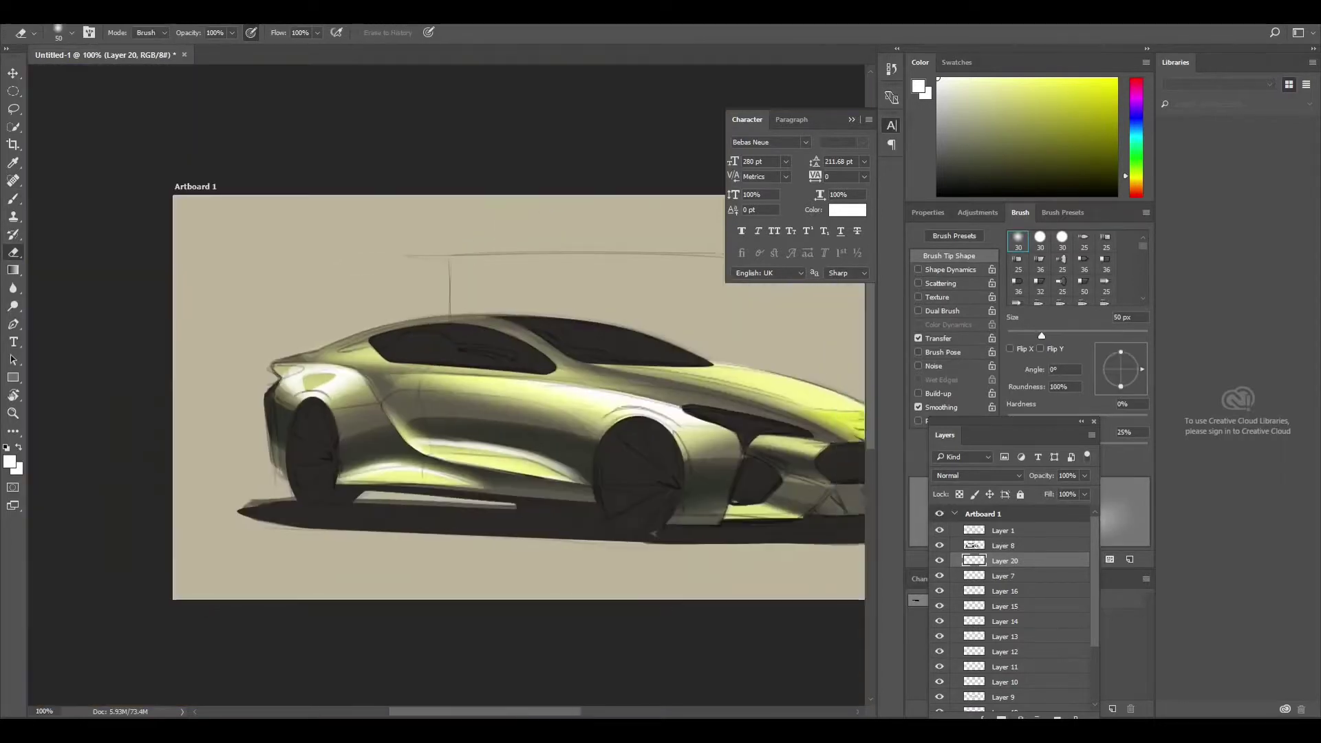
Add a faint light stroke on the lower front, discarding an intake-edge highlight
left_click_drag(550, 195, 654, 523)
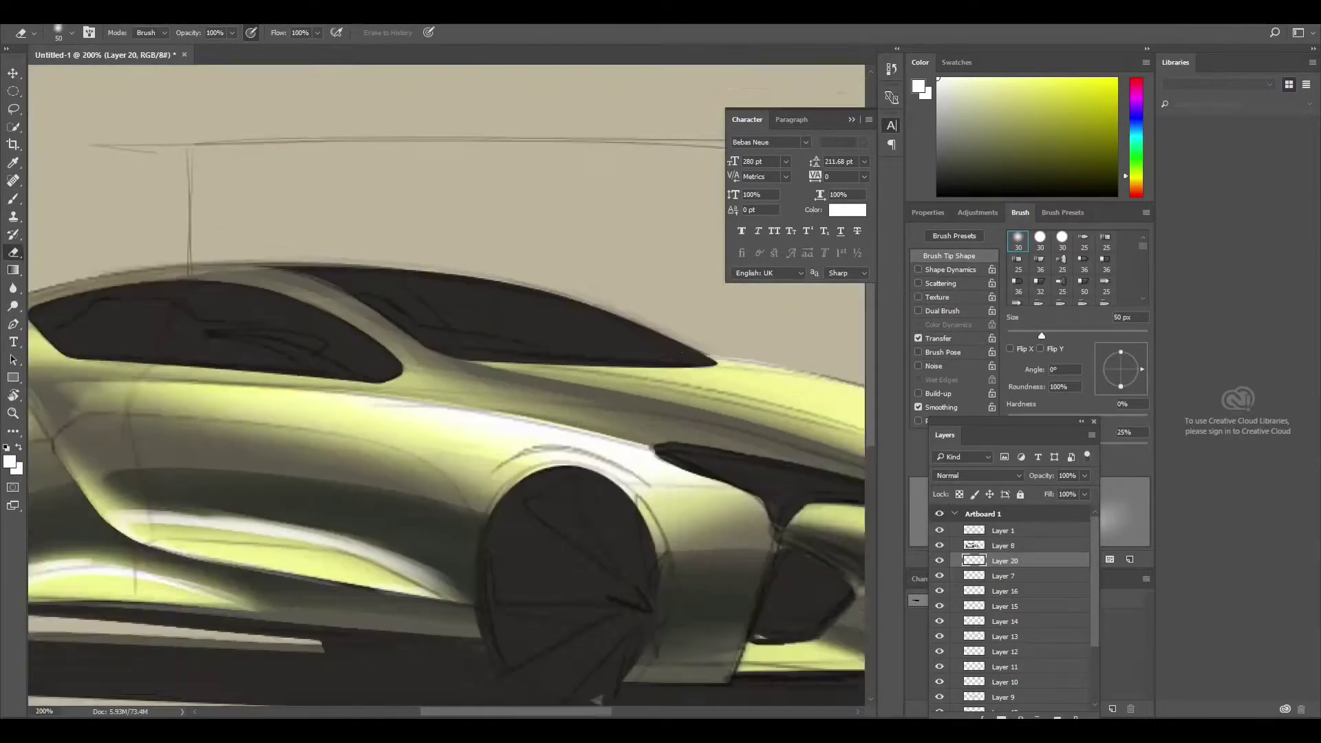
left_click_drag(654, 671, 368, 583)
key("b")
left_click_drag(558, 407, 688, 432)
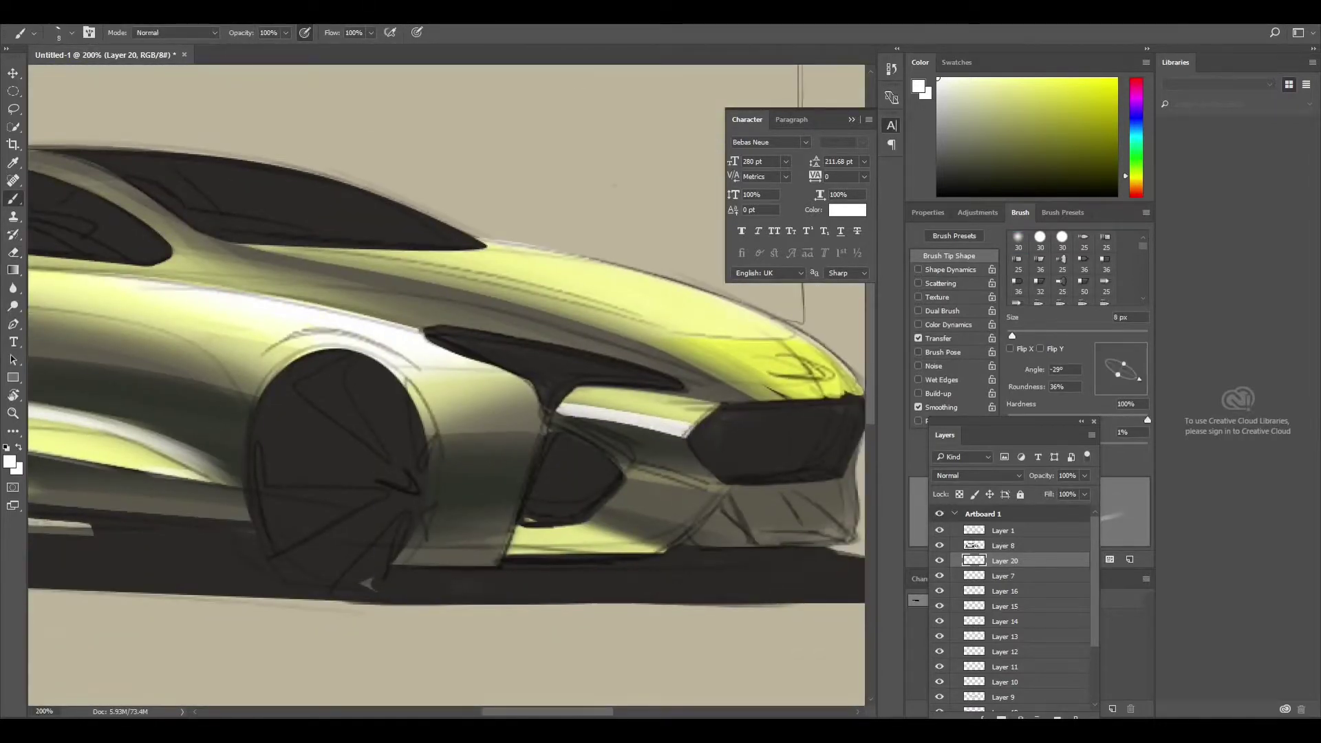
key("ctrl+z")
left_click_drag(571, 550, 667, 526)
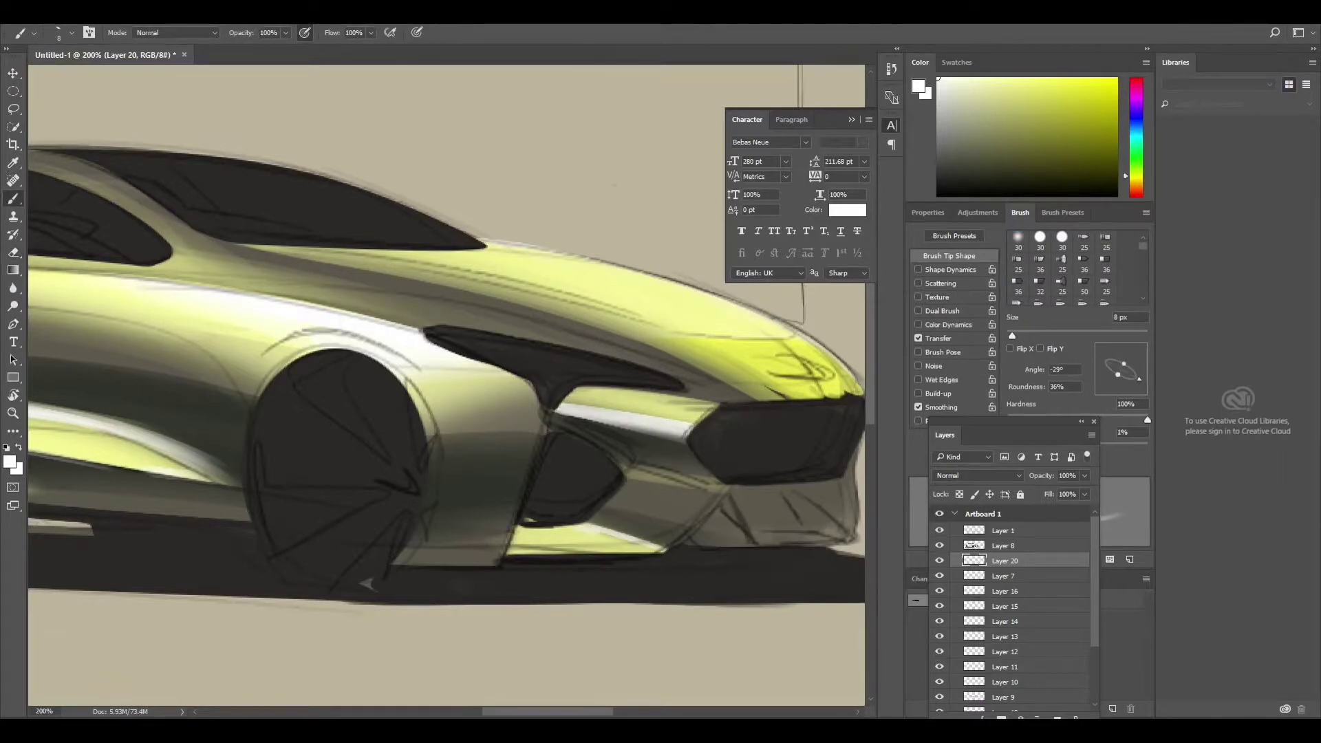
key("e")
left_click_drag(368, 583, 275, 631)
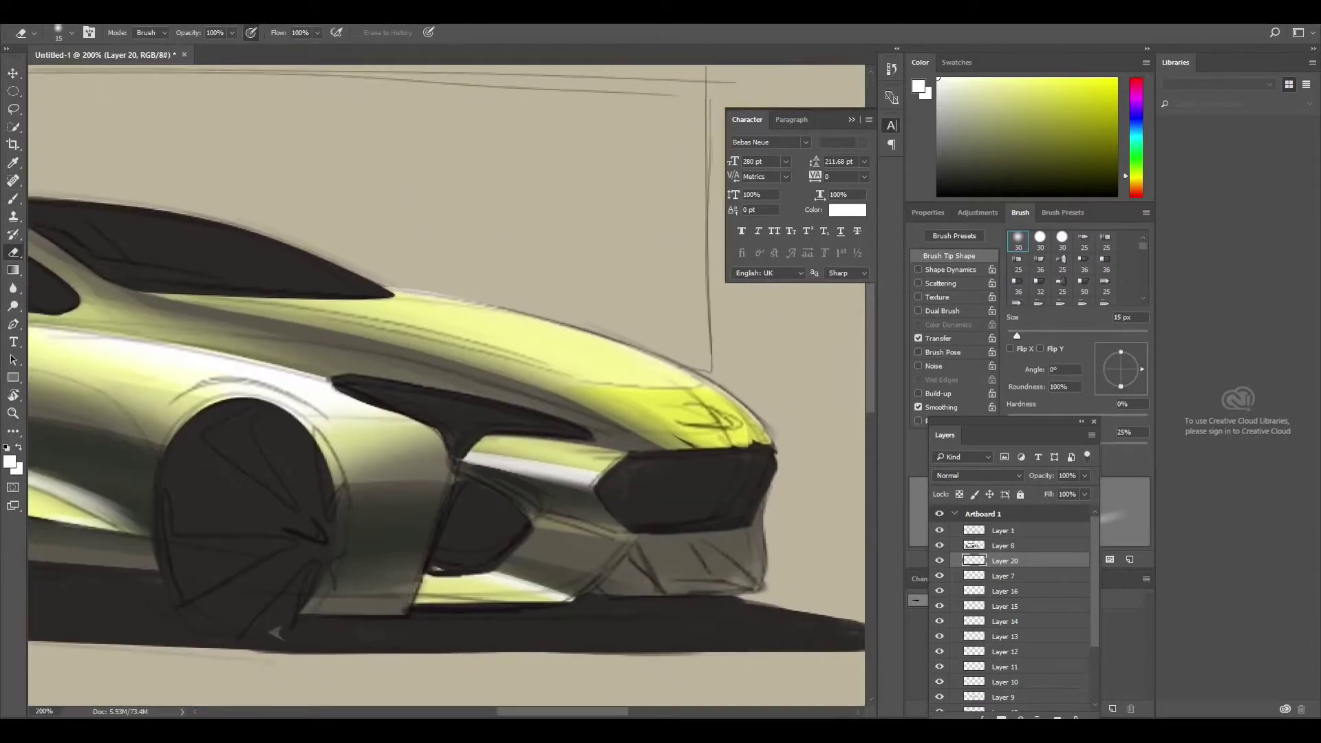
left_click_drag(276, 385, 592, 427)
key("ctrl+shift+alt+n")
With a 25 px brush, paint light highlights along the roofline, front shoulder, front edge and hood
key("b")
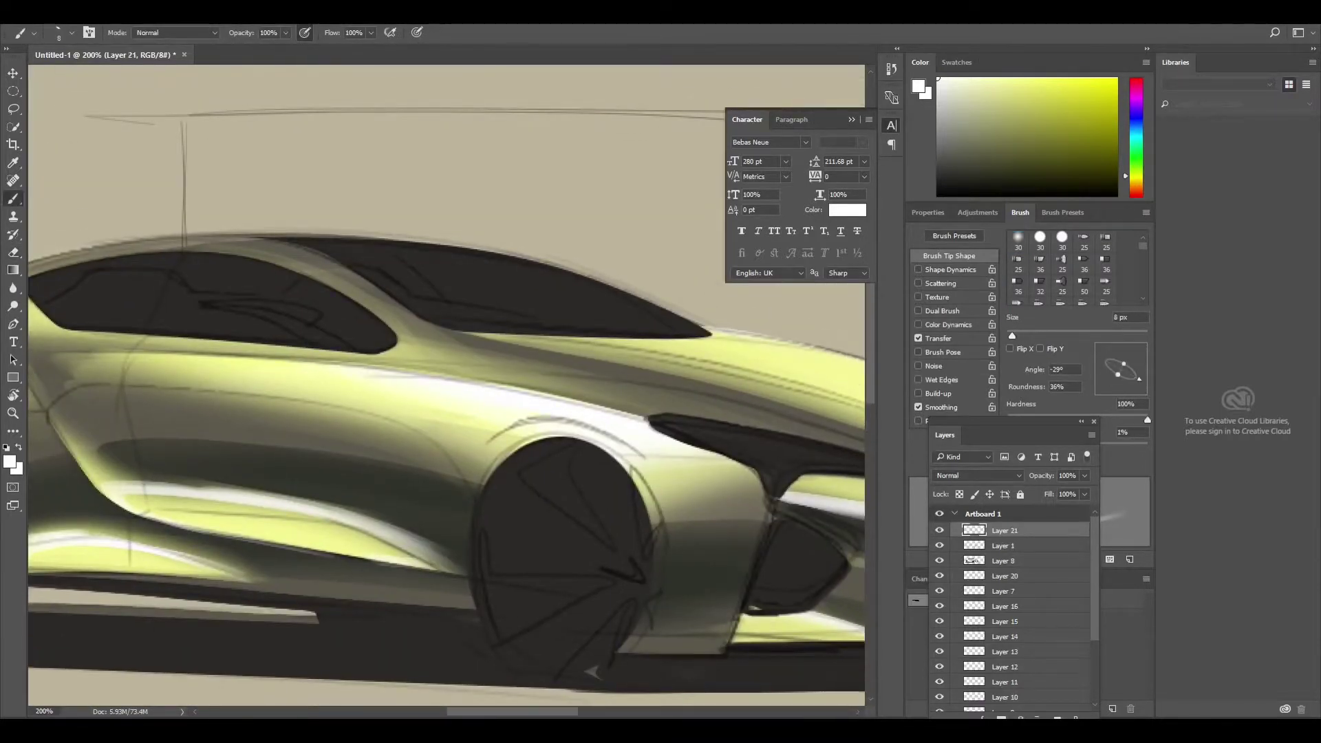
key("bracketright")
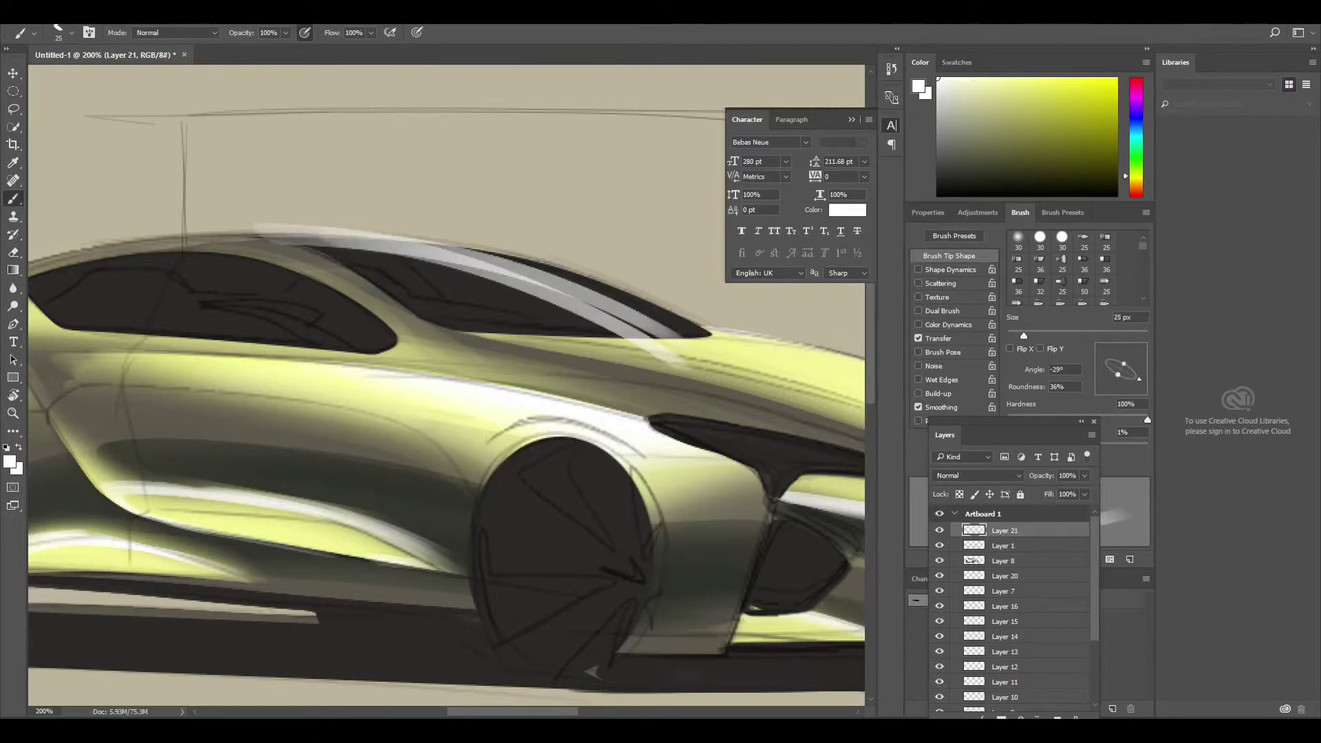
left_click_drag(278, 234, 716, 337)
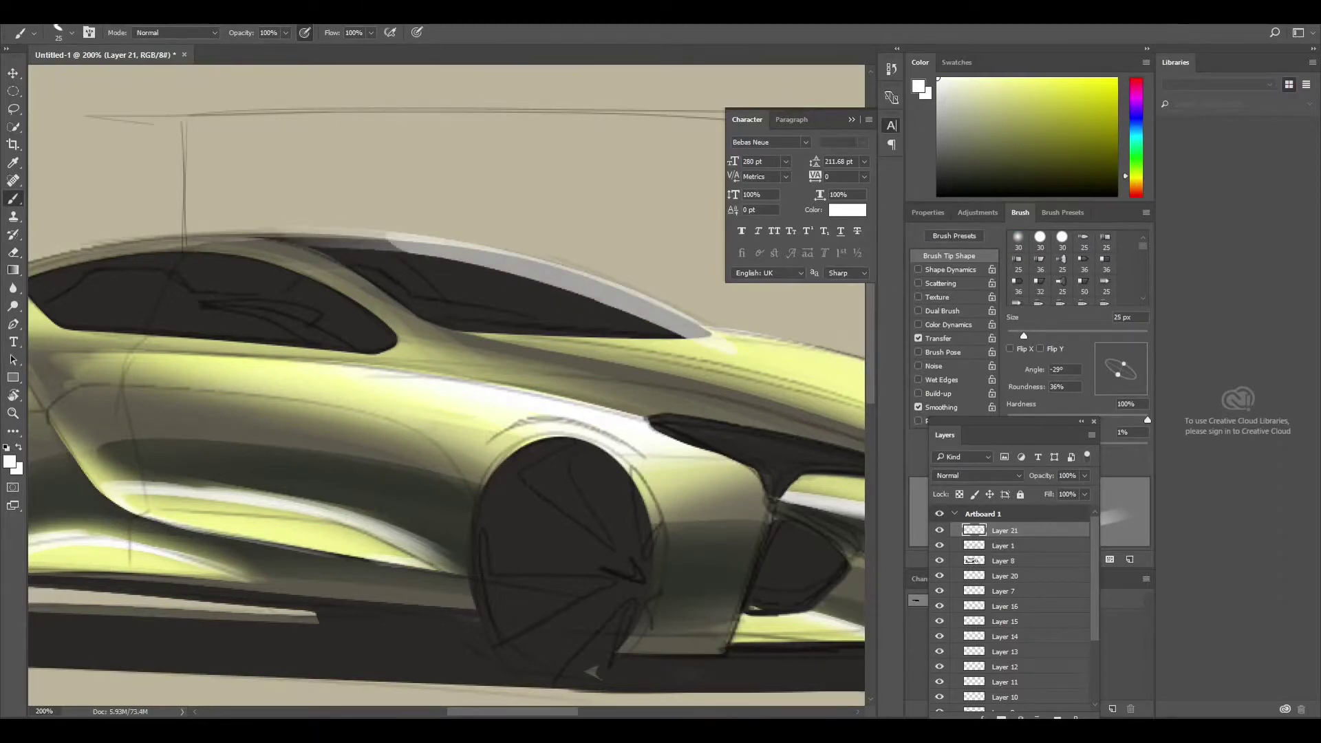
mouse_move(324, 234)
left_mouse_down()
mouse_move(674, 344)
mouse_move(832, 371)
mouse_move(551, 289)
mouse_move(757, 348)
mouse_move(860, 419)
left_mouse_up()
left_click_drag(715, 413, 537, 371)
left_click_drag(708, 354, 688, 502)
Erase excess front-edge highlight and clear highlights over the side window
key("e")
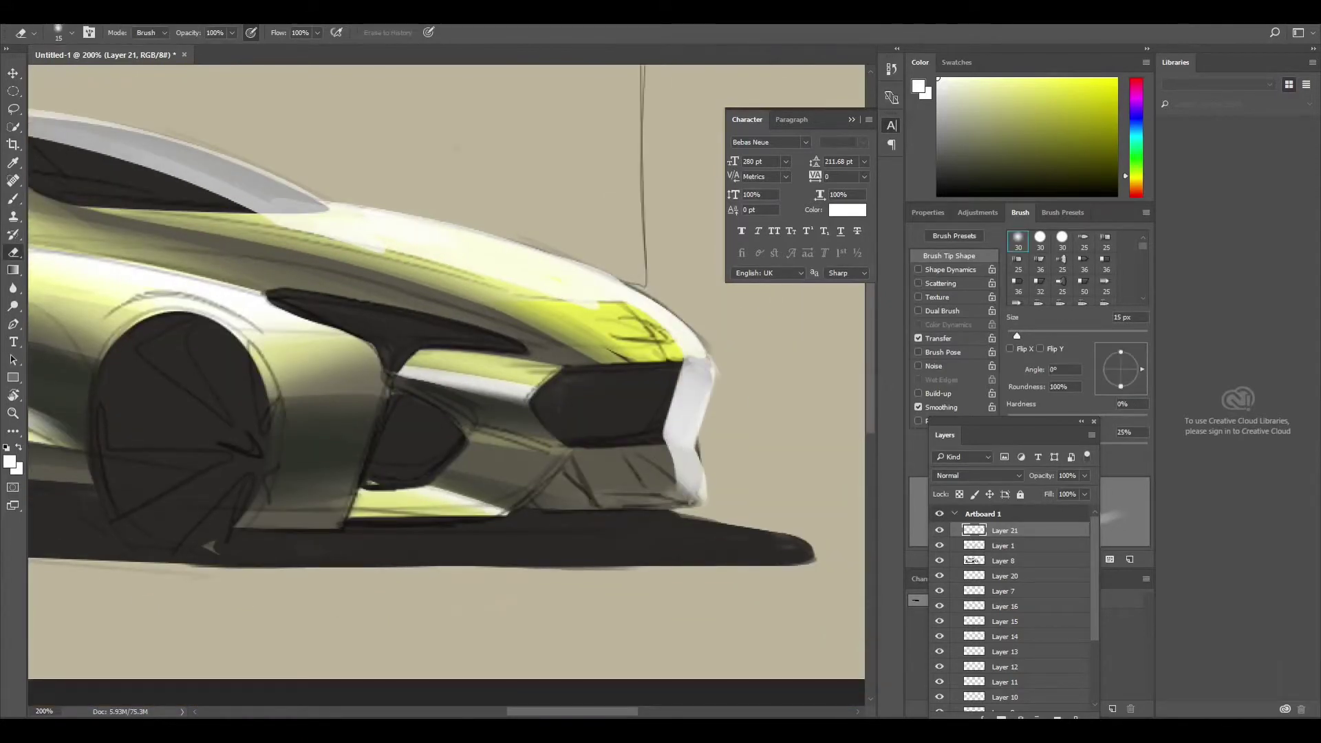
left_click_drag(682, 423, 688, 496)
left_click_drag(702, 358, 685, 499)
left_click_drag(413, 344, 606, 372)
left_click_drag(324, 207, 606, 275)
mouse_move(412, 345)
left_mouse_down()
mouse_move(609, 357)
mouse_move(448, 351)
mouse_move(440, 337)
left_mouse_up()
On a new layer, paint a light grey reflection across the side window
key("b")
key("ctrl+shift+alt+n")
mouse_move(199, 276)
left_mouse_down()
mouse_move(578, 309)
mouse_move(606, 340)
left_mouse_up()
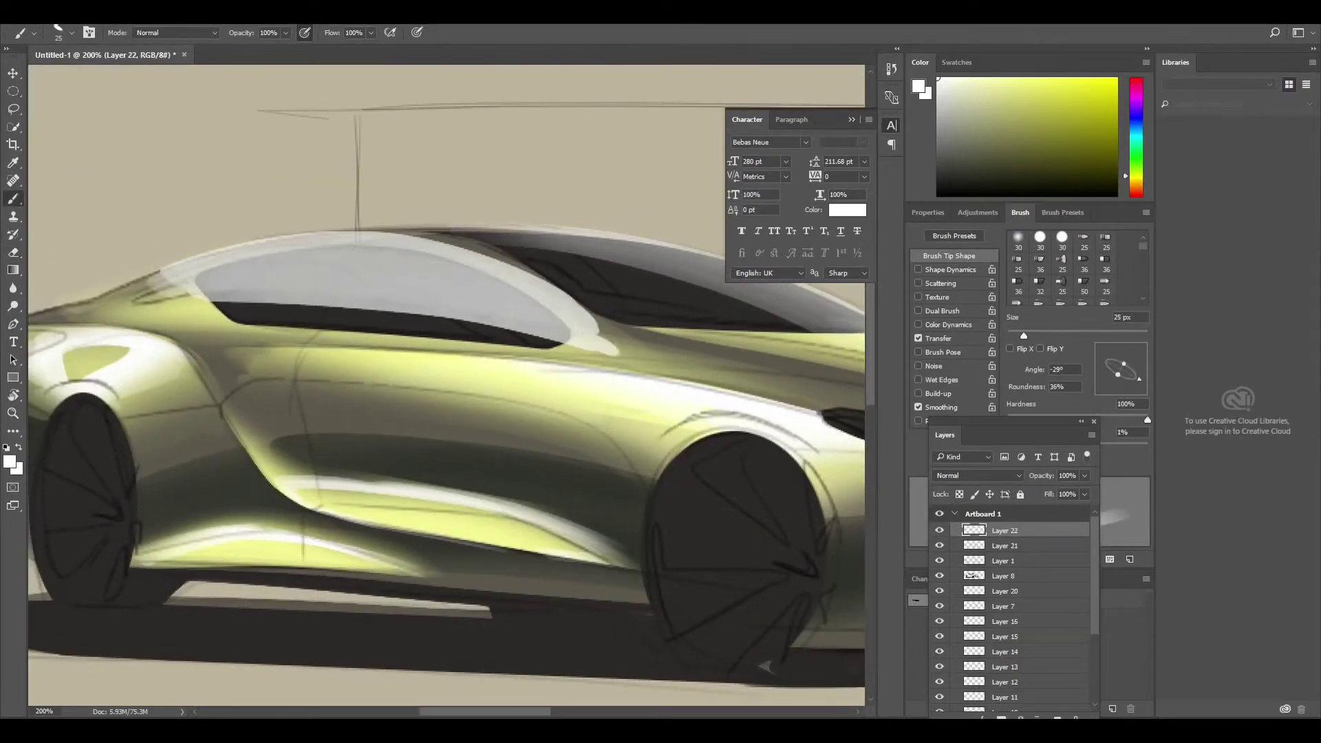
Crisp up the roof edge and C-pillar edge with a small hard-tip eraser
key("e")
left_click(1040, 241)
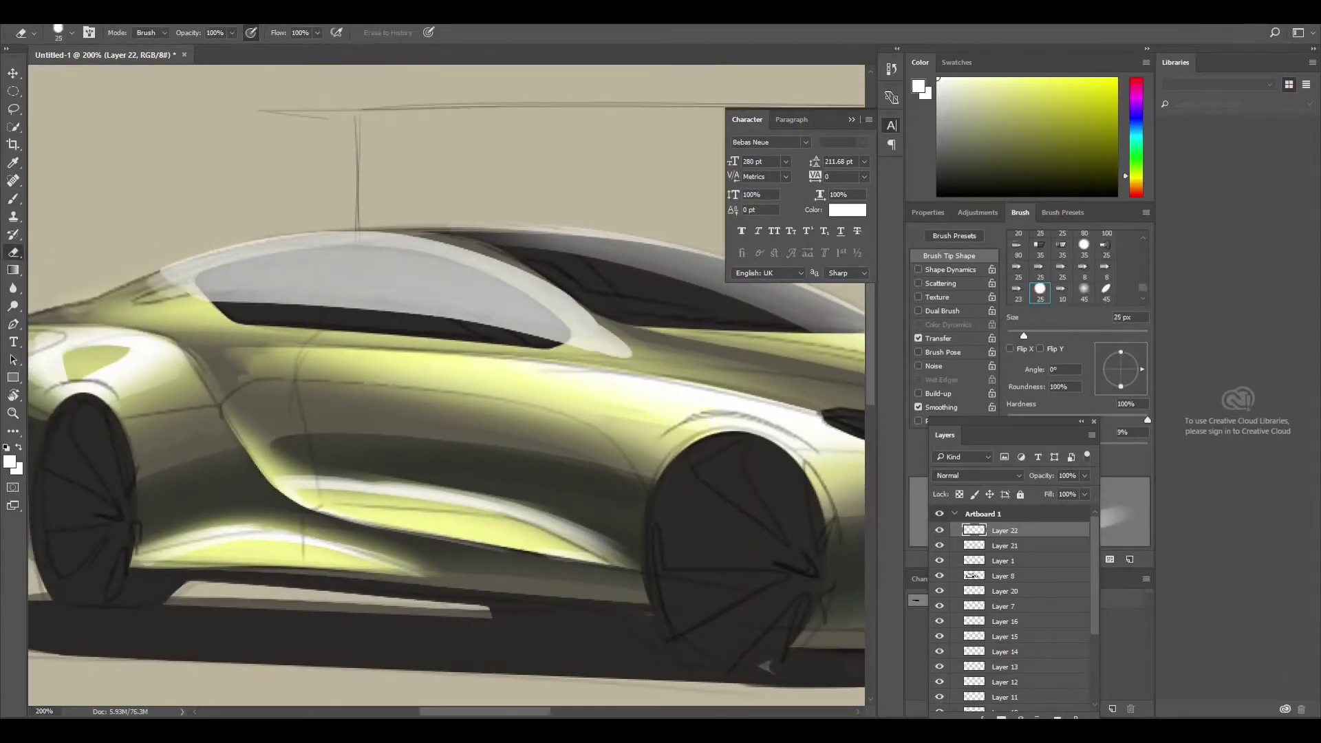
left_click_drag(447, 234, 151, 283)
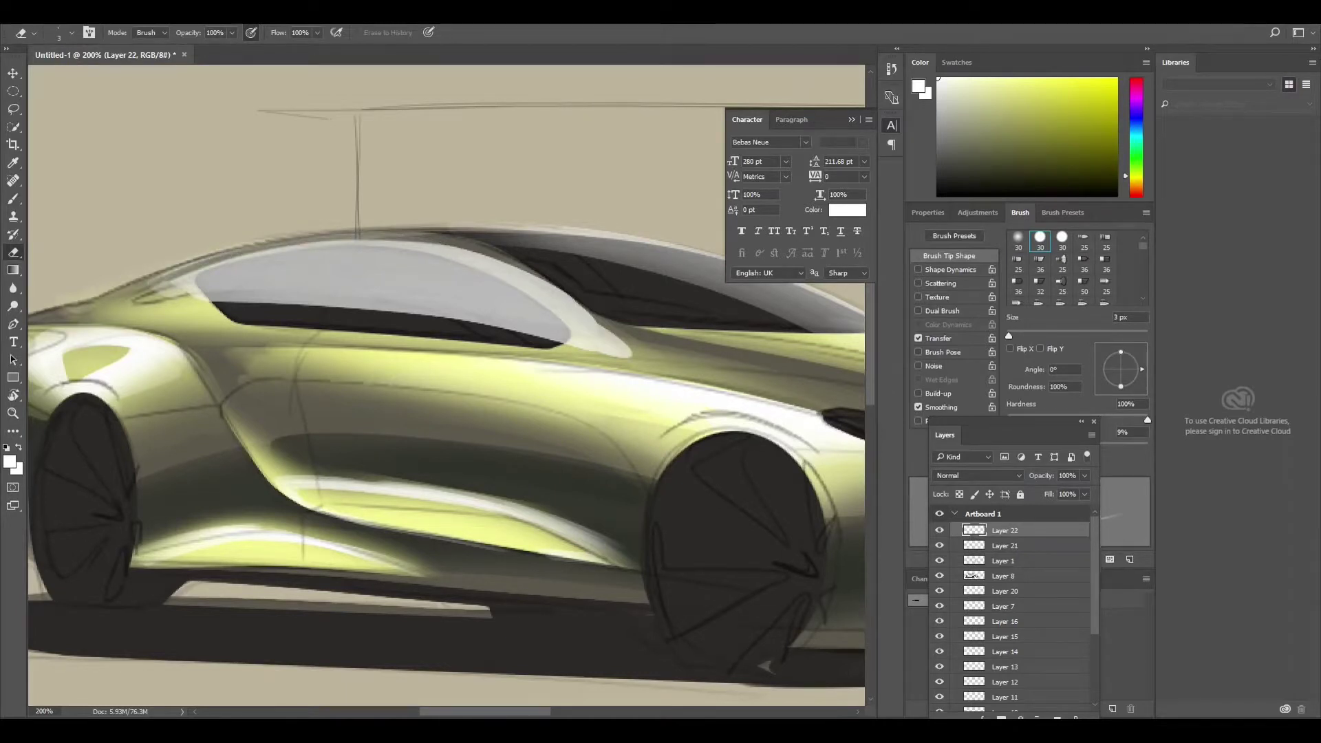
left_click_drag(444, 248, 630, 351)
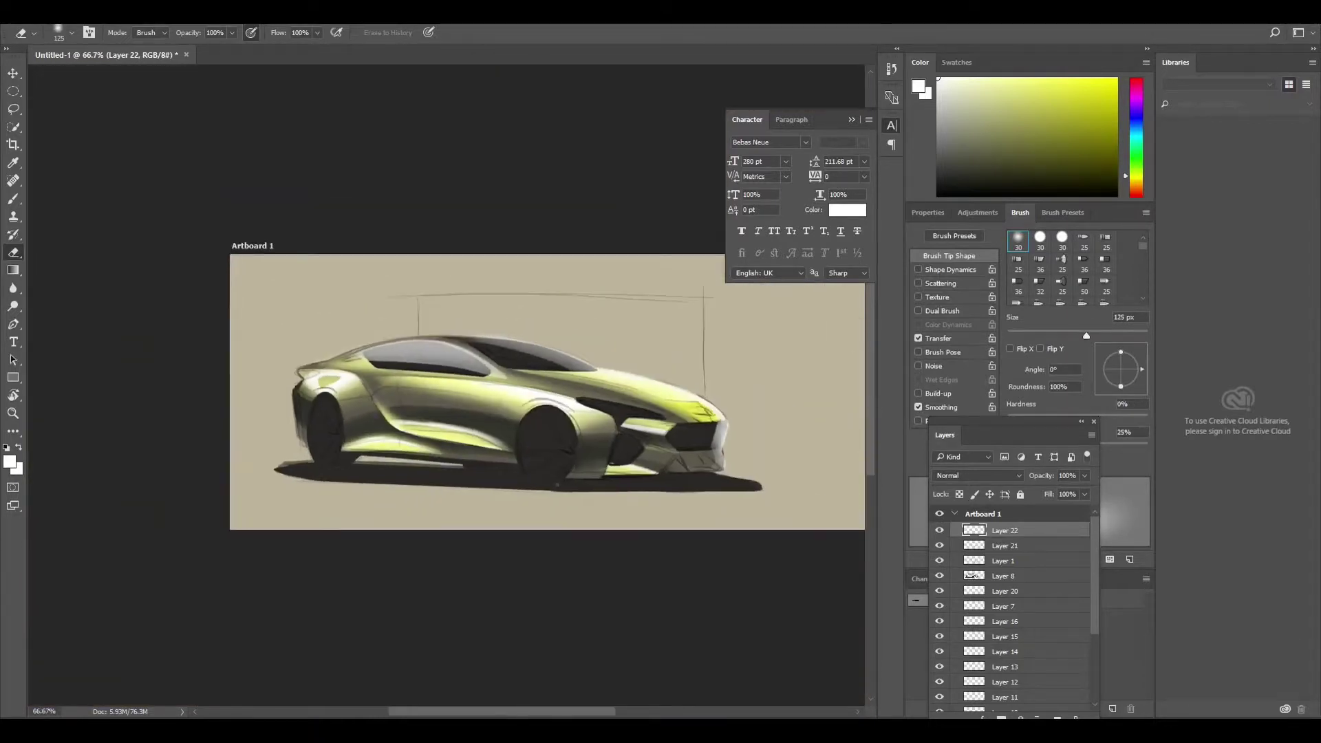
Add Layer 23 below Layer 8 and paint dark shading around the front wheel arch with a 20 px brush
key("x")
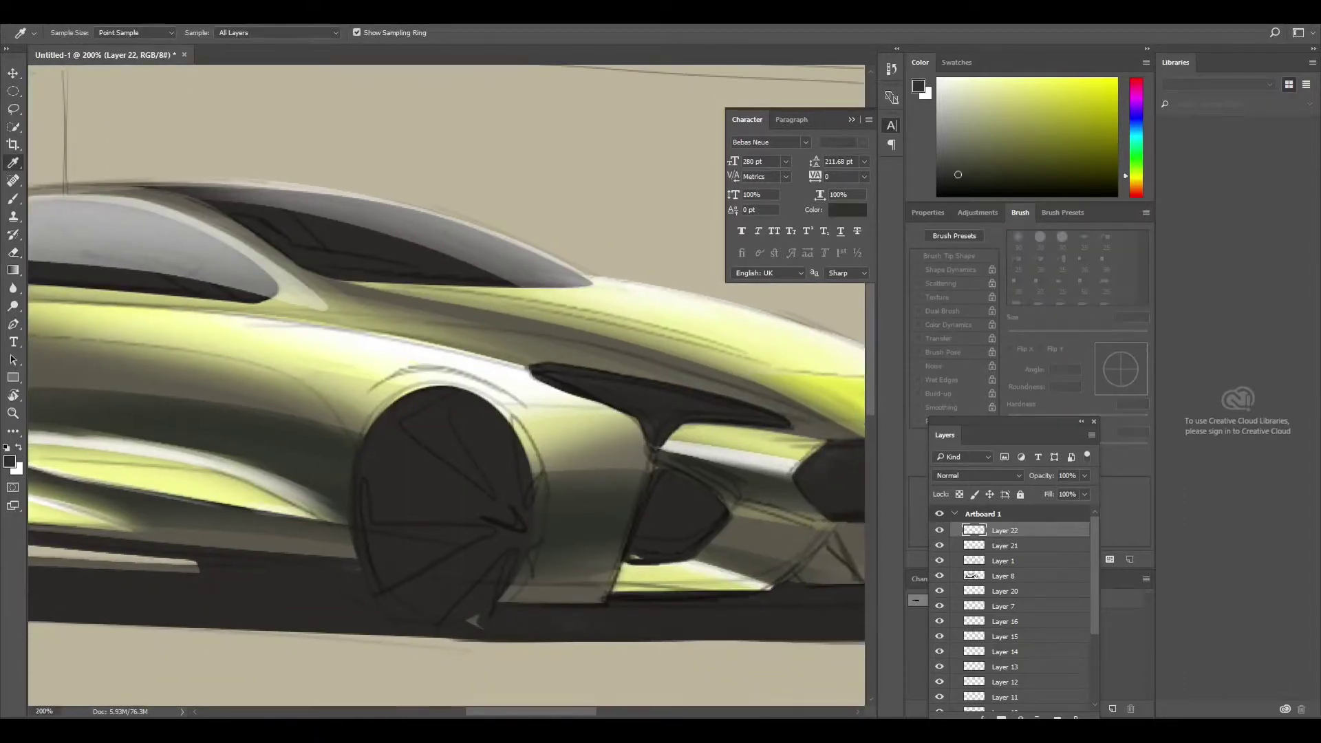
key("ctrl+shift+n")
key("Return")
key("b")
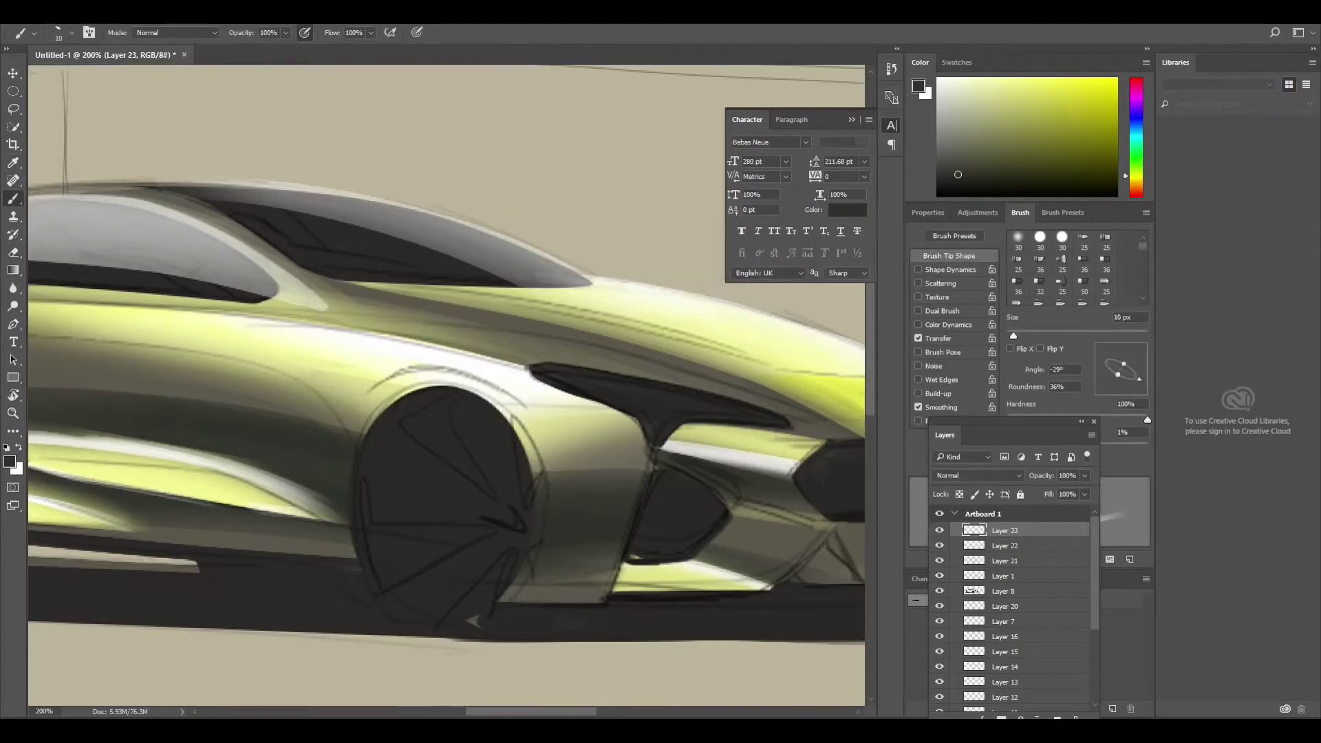
key("ctrl+bracketleft")
key("ctrl+bracketleft")
key("ctrl+bracketleft")
key("bracketright")
mouse_move(351, 433)
left_mouse_down()
mouse_move(427, 378)
mouse_move(489, 392)
left_mouse_up()
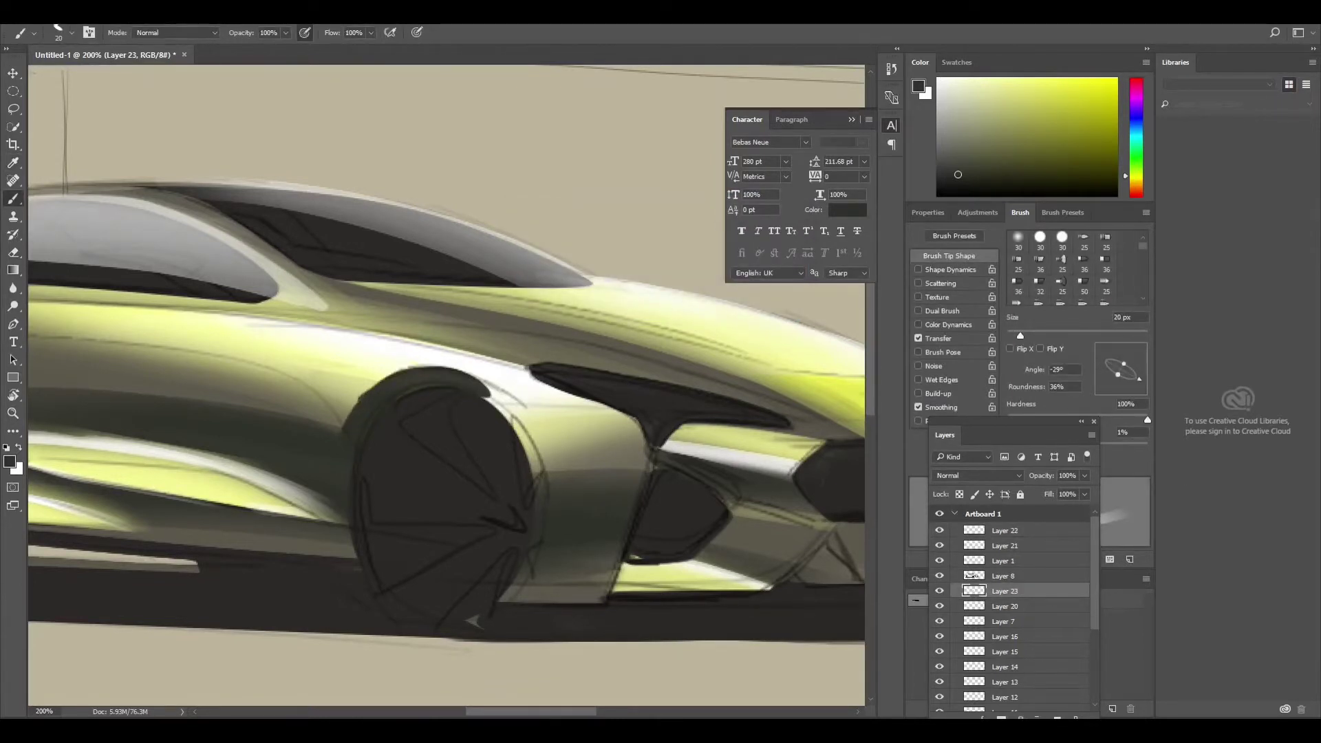
mouse_move(481, 440)
left_mouse_down()
mouse_move(523, 393)
mouse_move(544, 495)
left_mouse_up()
Soften the wheel-arch shading with a soft eraser and look over the rear wheel
key("e")
left_click_drag(482, 392, 351, 413)
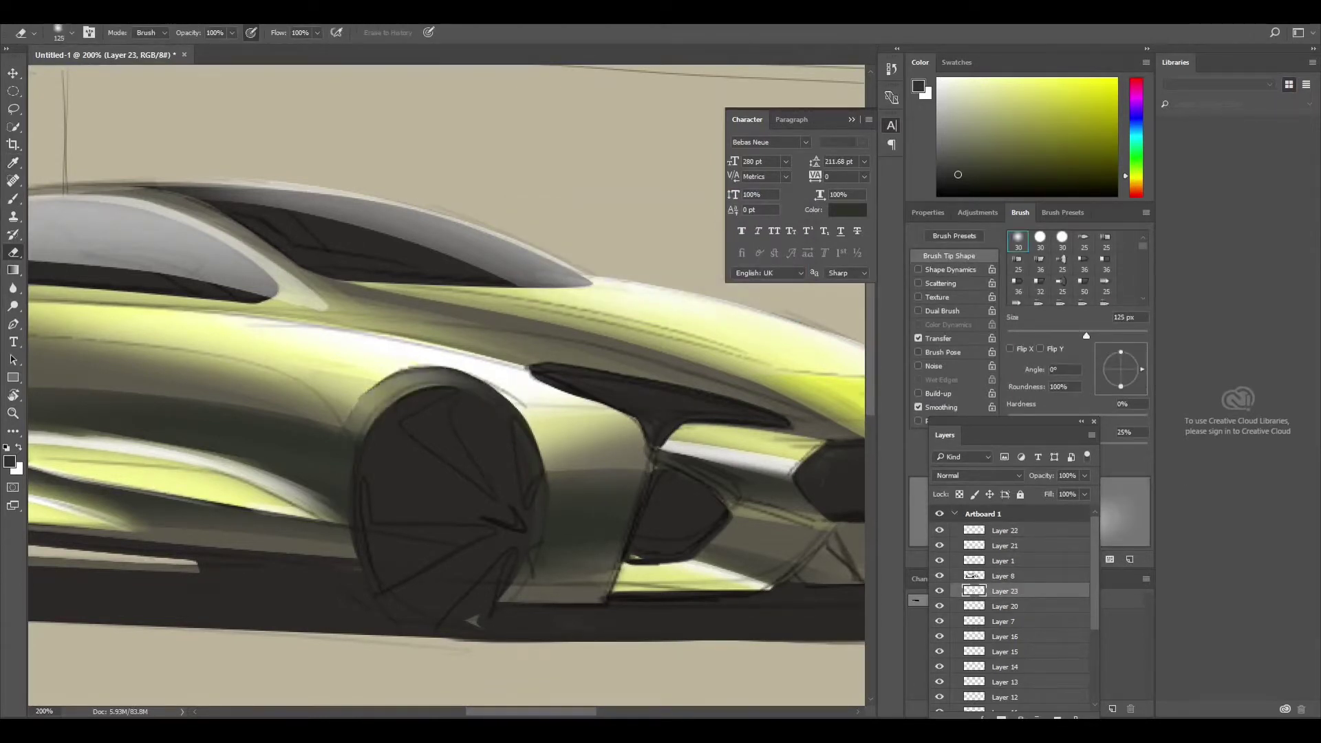
key("b")
left_click_drag(454, 412, 826, 399)
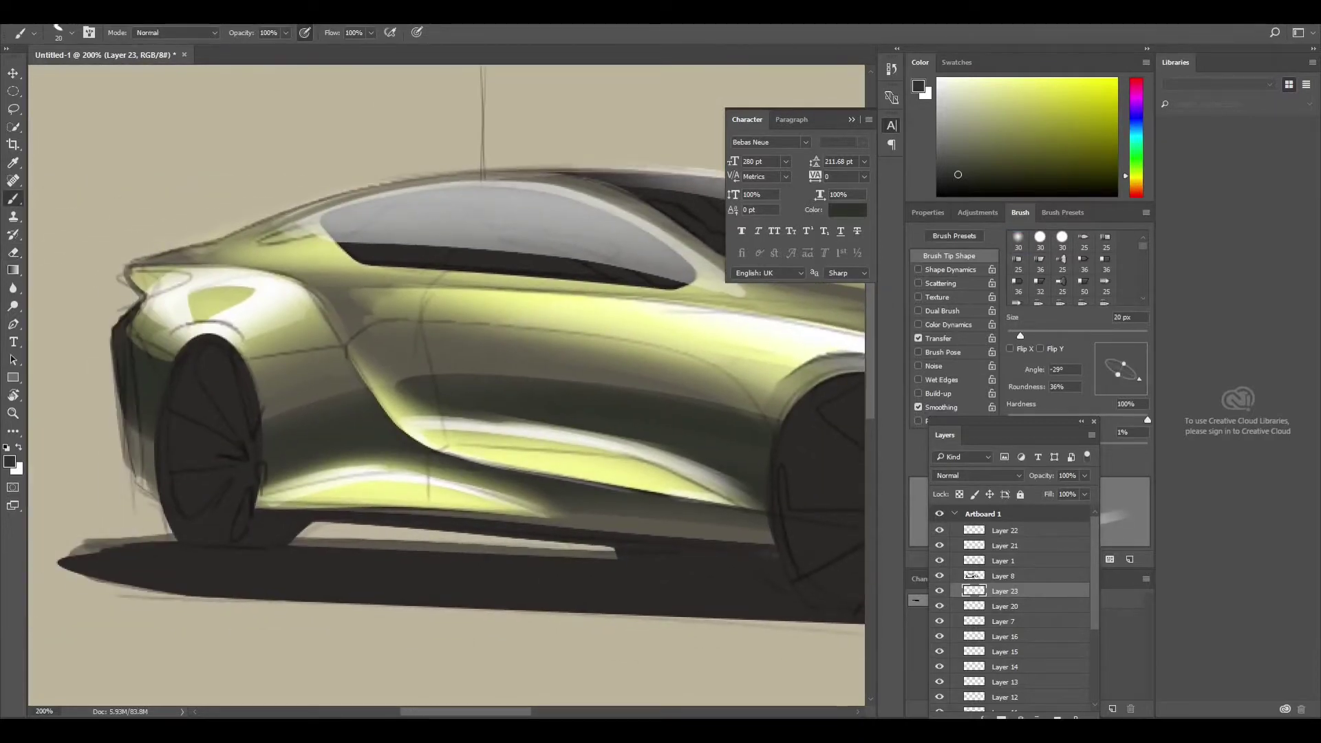
key("e")
left_click_drag(447, 344, 376, 330)
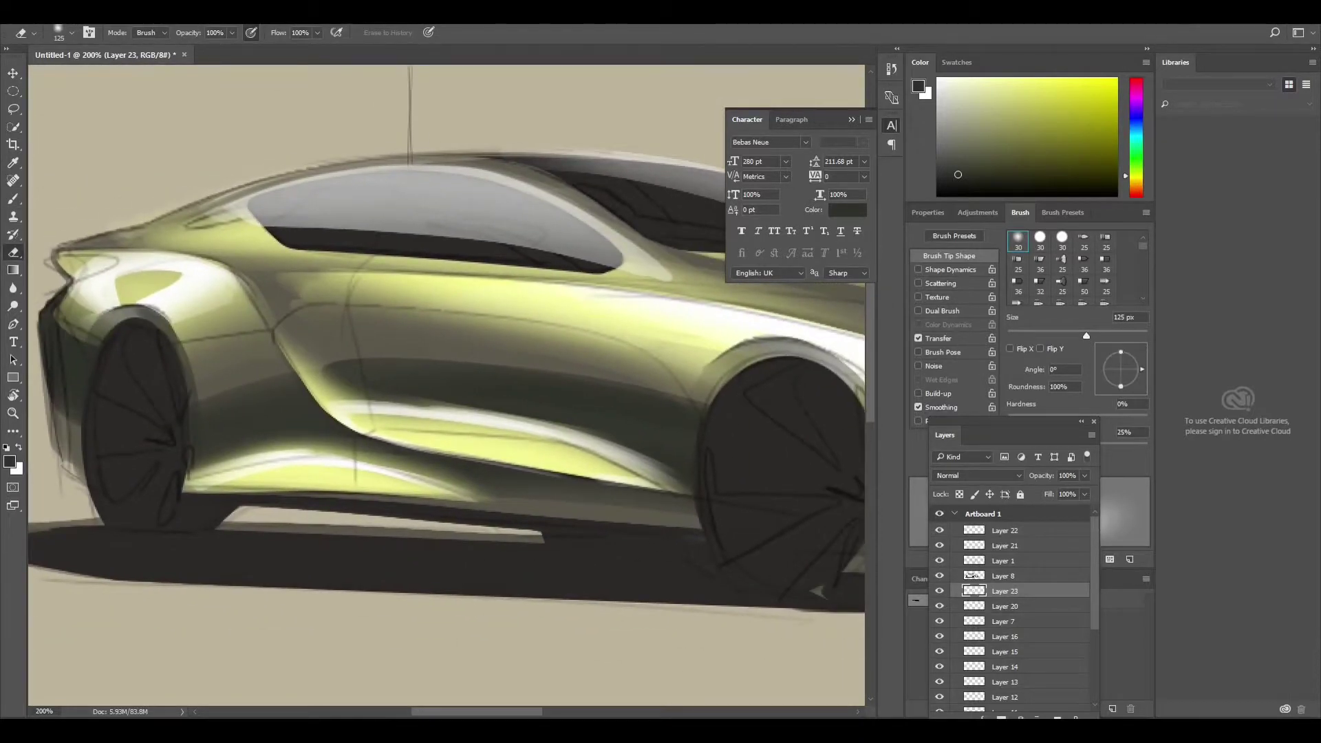
Lower Layer 1's opacity to 57% and check the whole sketch at 100%
key("alt+period")
key("alt+bracketleft")
key("alt+bracketleft")
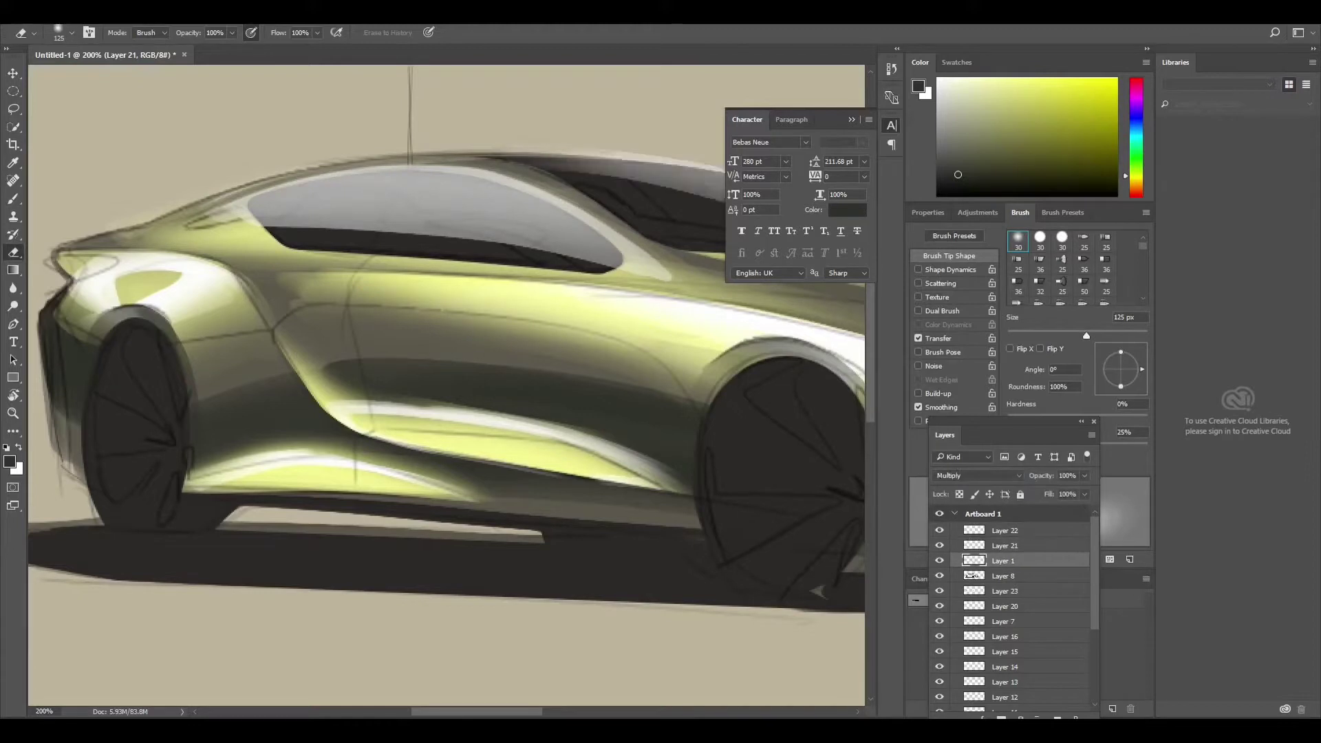
left_click_drag(1084, 475, 1058, 494)
left_click_drag(481, 344, 317, 375)
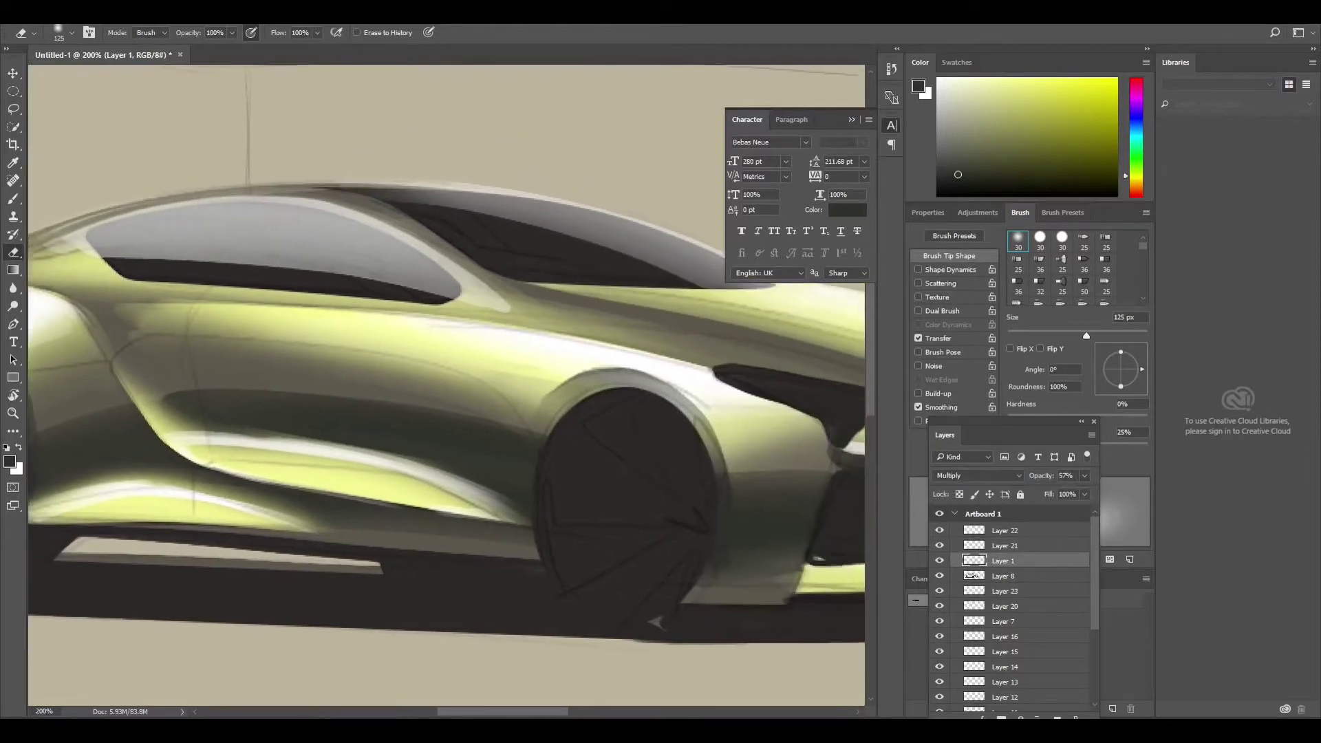
key("ctrl+1")
key("ctrl+plus")
key("ctrl+1")
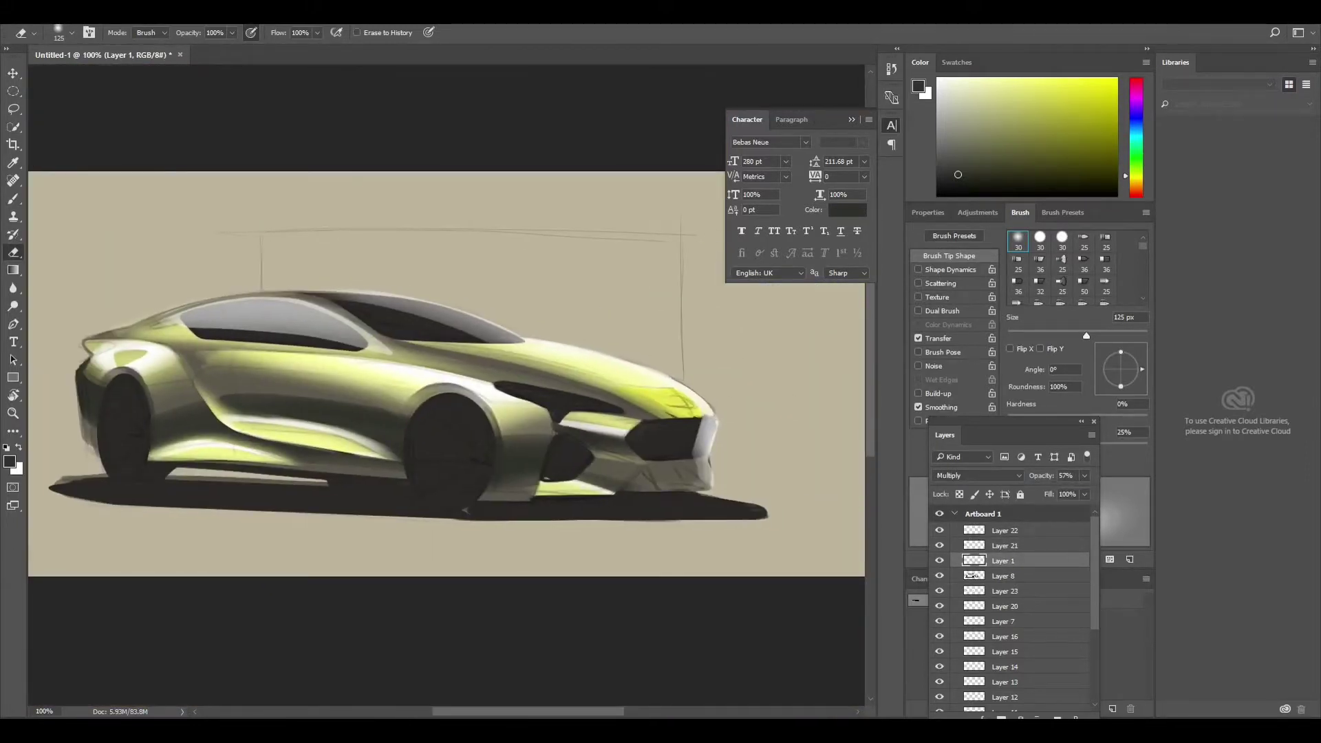
key("ctrl+plus")
key("ctrl+plus")
Create Layer 24 and paint a white highlight along the intake edge with a 5 px brush
key("x")
key("ctrl+shift+n")
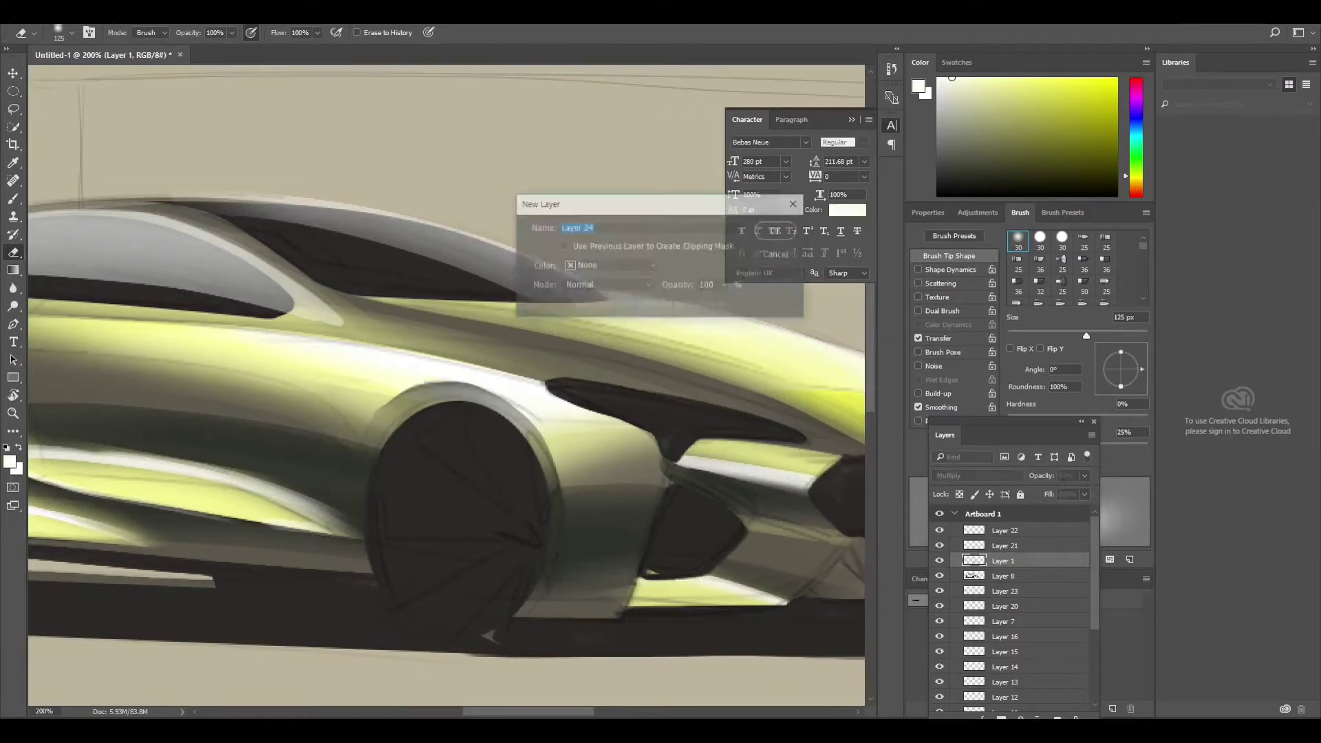
key("Return")
key("b")
left_click_drag(431, 339, 605, 395)
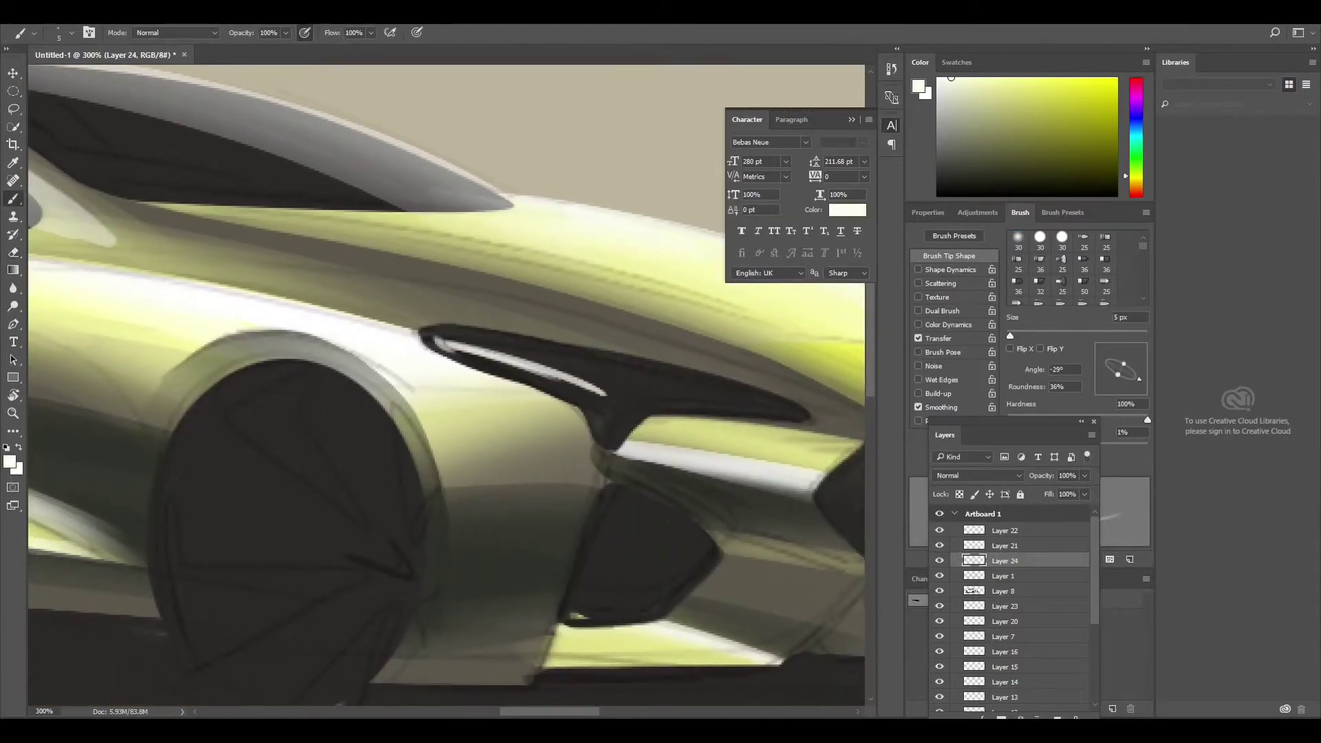
mouse_move(434, 338)
left_mouse_down()
mouse_move(588, 390)
mouse_move(607, 400)
mouse_move(610, 435)
left_mouse_up()
Highlight the upper and top edges of the side intake in white
key("e")
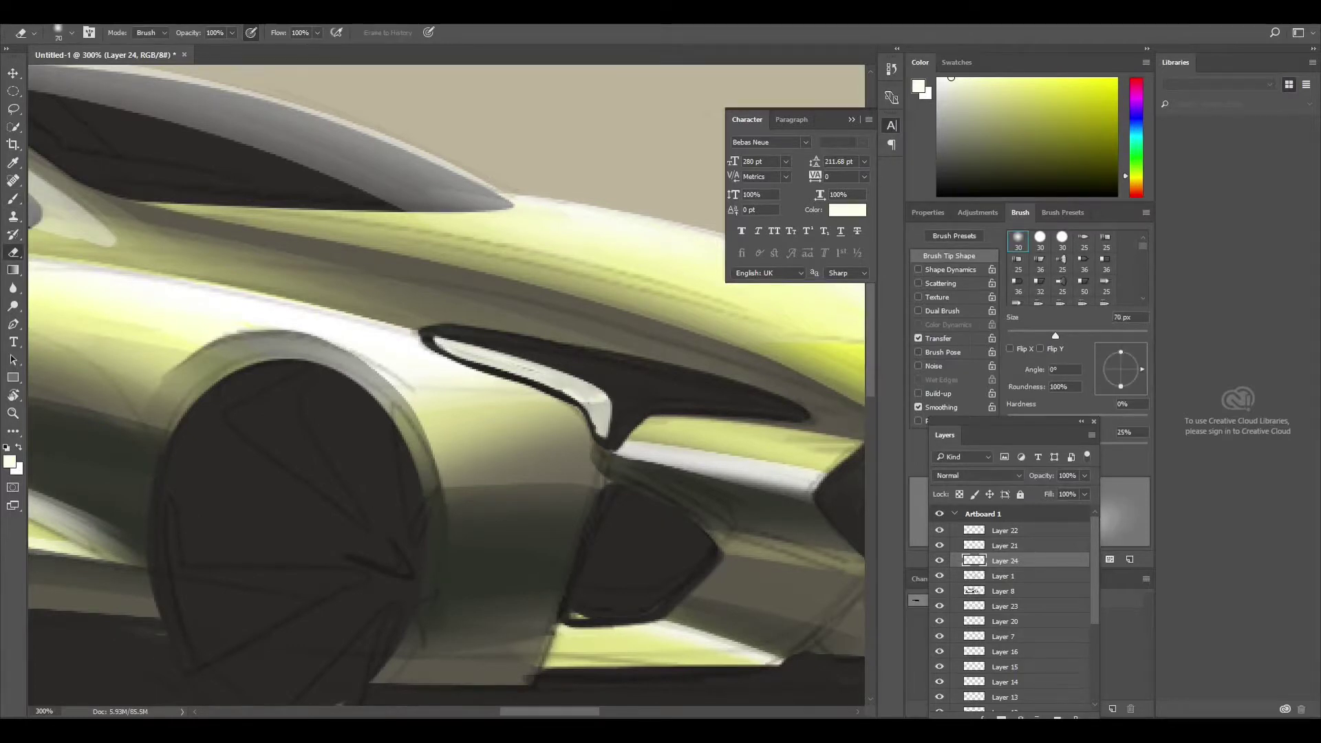
key("b")
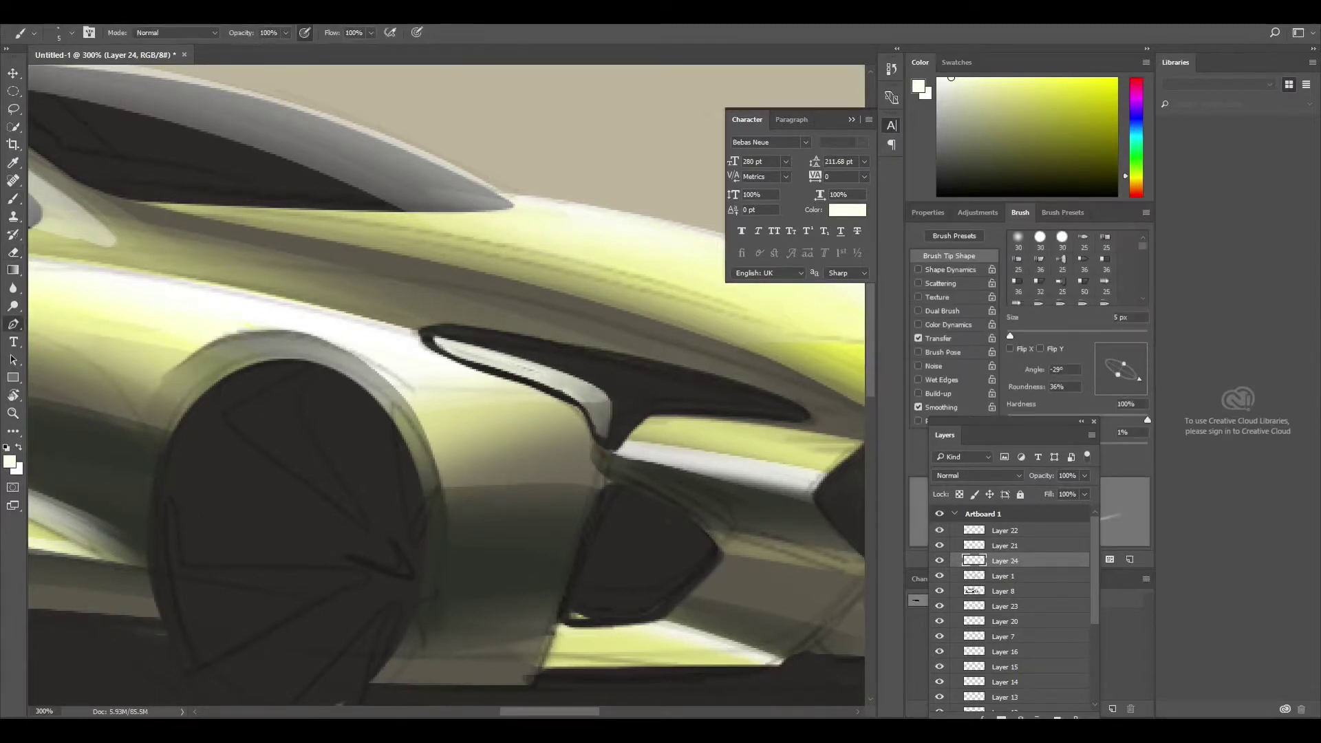
left_click_drag(485, 337, 769, 408)
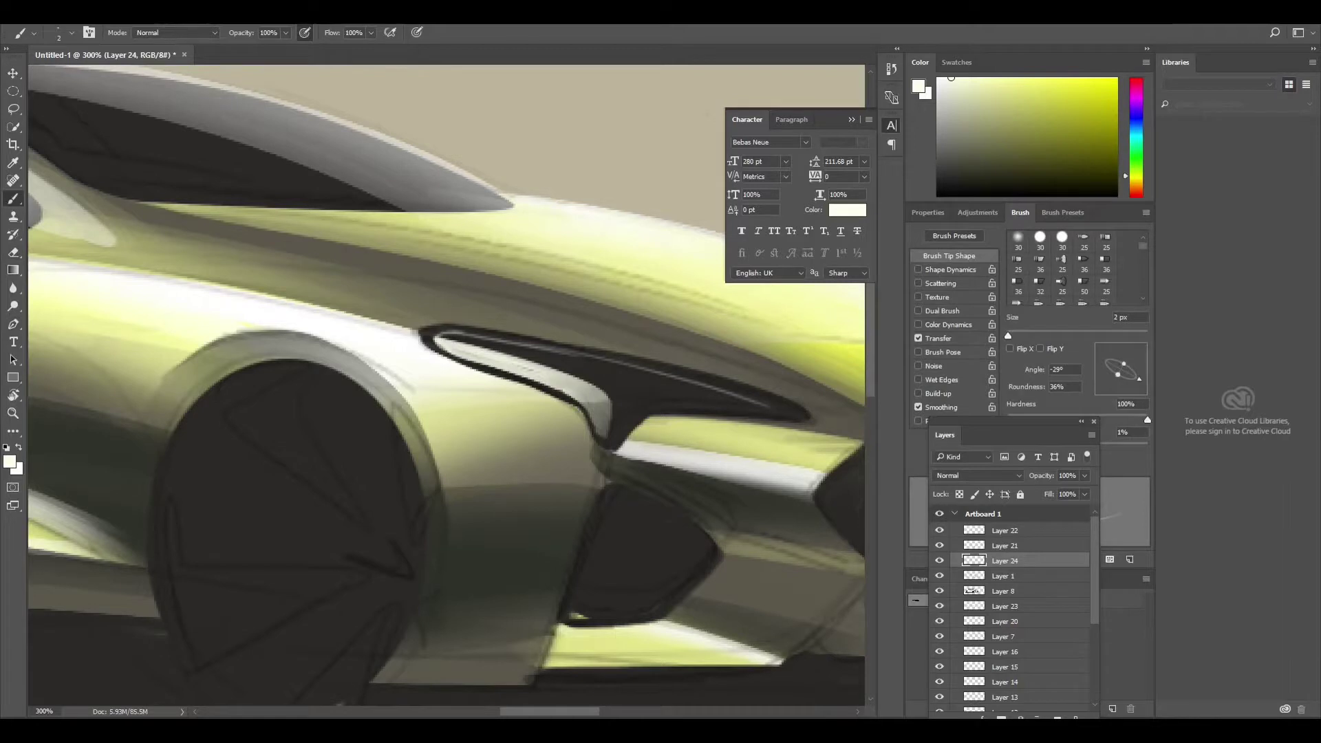
mouse_move(644, 357)
left_mouse_down()
mouse_move(813, 423)
mouse_move(630, 430)
left_mouse_up()
left_click_drag(482, 413, 358, 337)
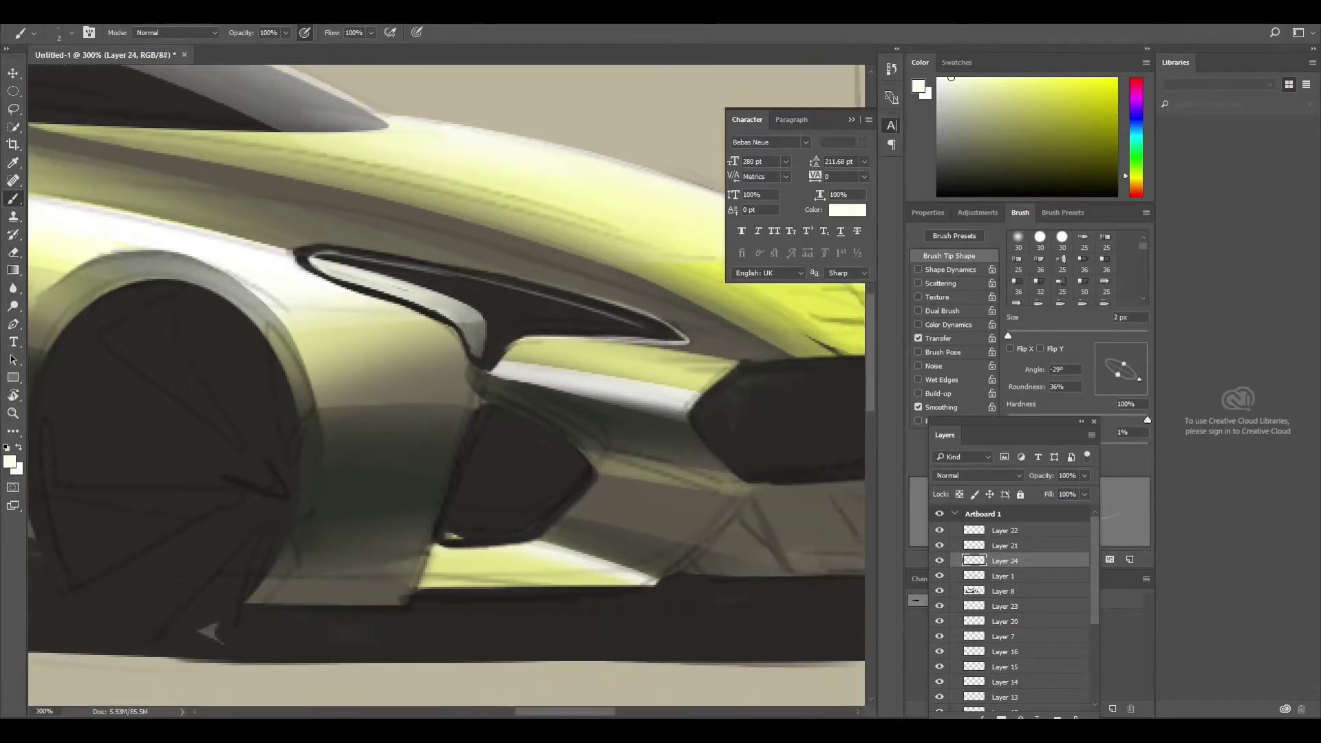
mouse_move(681, 393)
left_mouse_down()
mouse_move(324, 337)
mouse_move(594, 290)
left_mouse_up()
left_click_drag(413, 358, 596, 306)
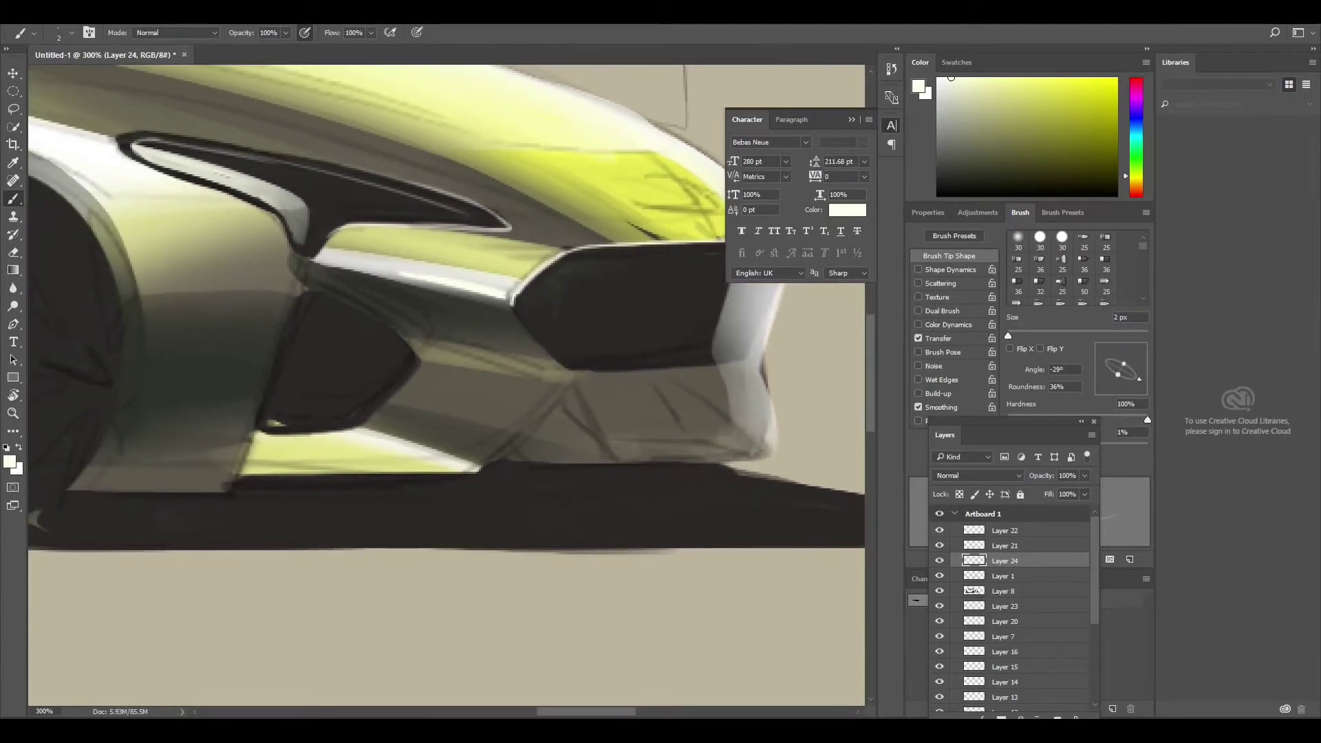
Highlight the lower panel's bottom edge and the intake's diagonal, right and left edges
left_click_drag(475, 463, 231, 475)
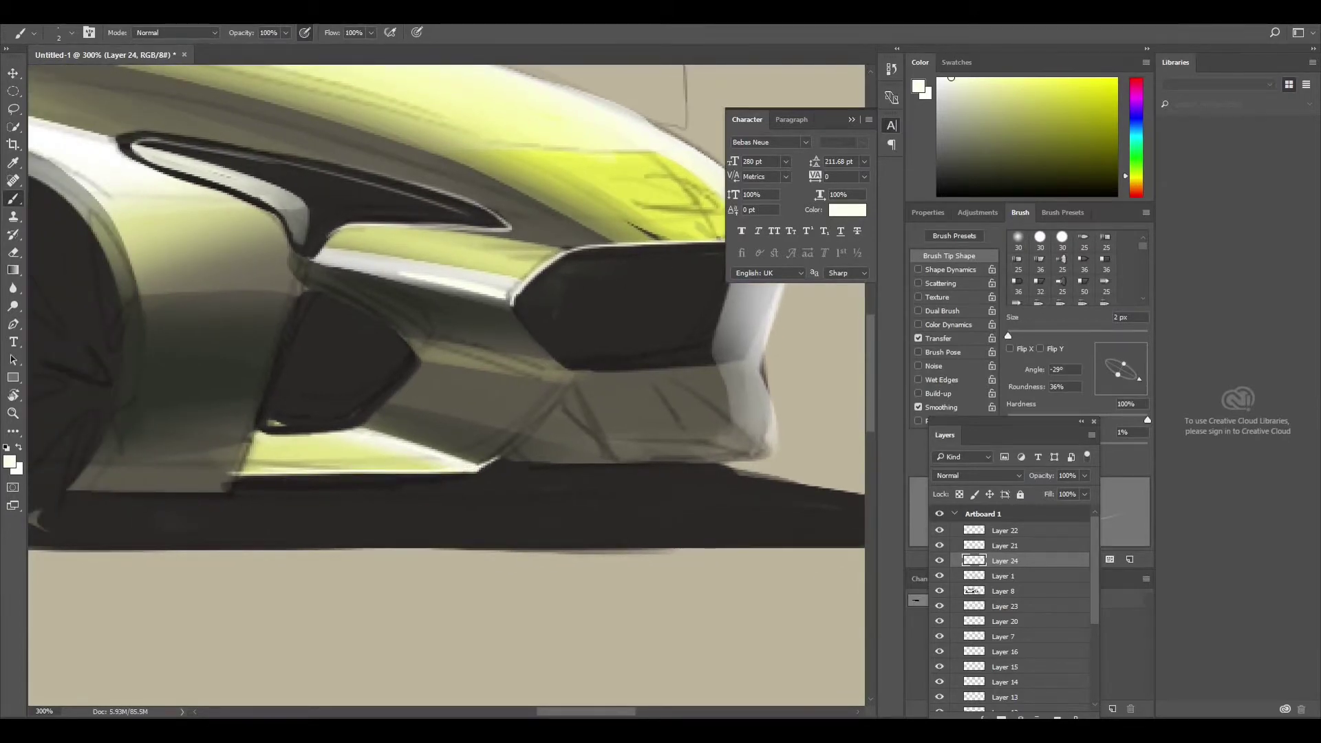
mouse_move(481, 467)
left_mouse_down()
mouse_move(560, 387)
mouse_move(609, 375)
mouse_move(444, 337)
left_mouse_up()
mouse_move(413, 339)
left_mouse_down()
mouse_move(565, 333)
mouse_move(596, 413)
left_mouse_up()
left_click_drag(344, 344, 533, 423)
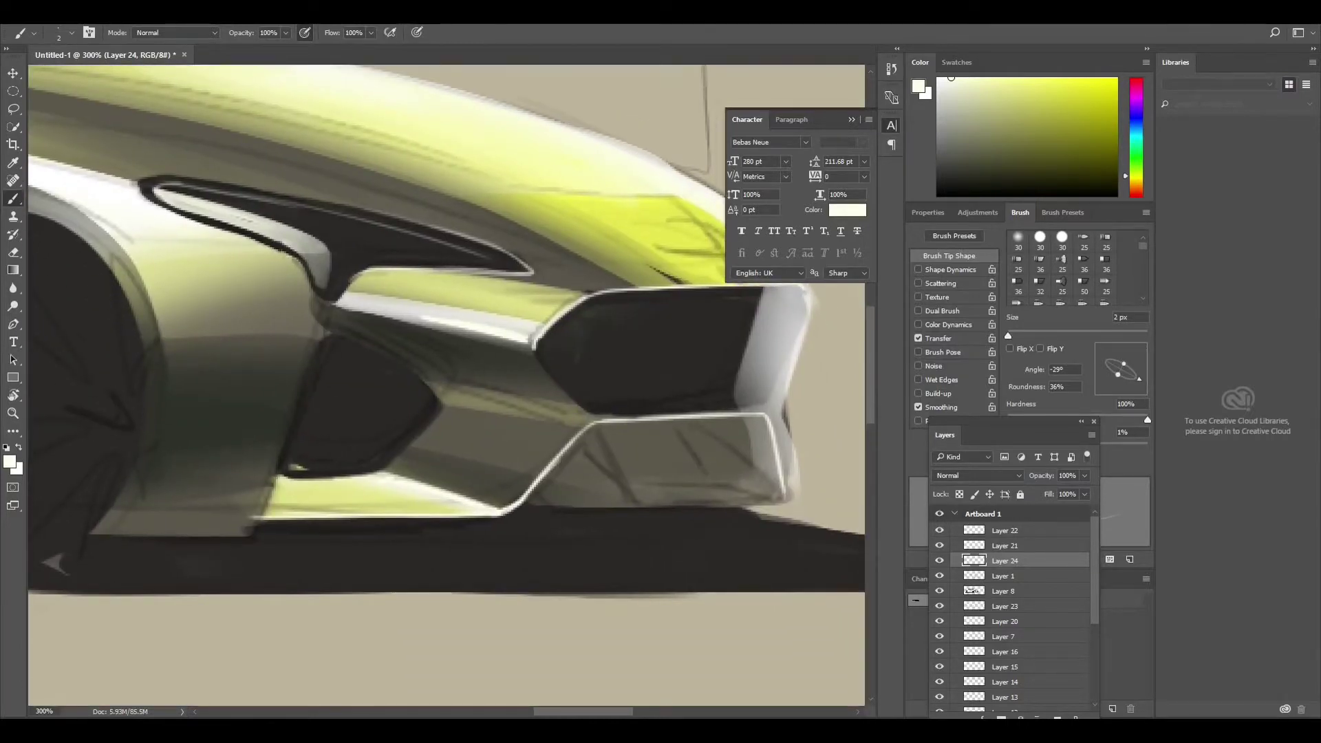
mouse_move(292, 257)
left_mouse_down()
mouse_move(322, 314)
mouse_move(255, 517)
left_mouse_up()
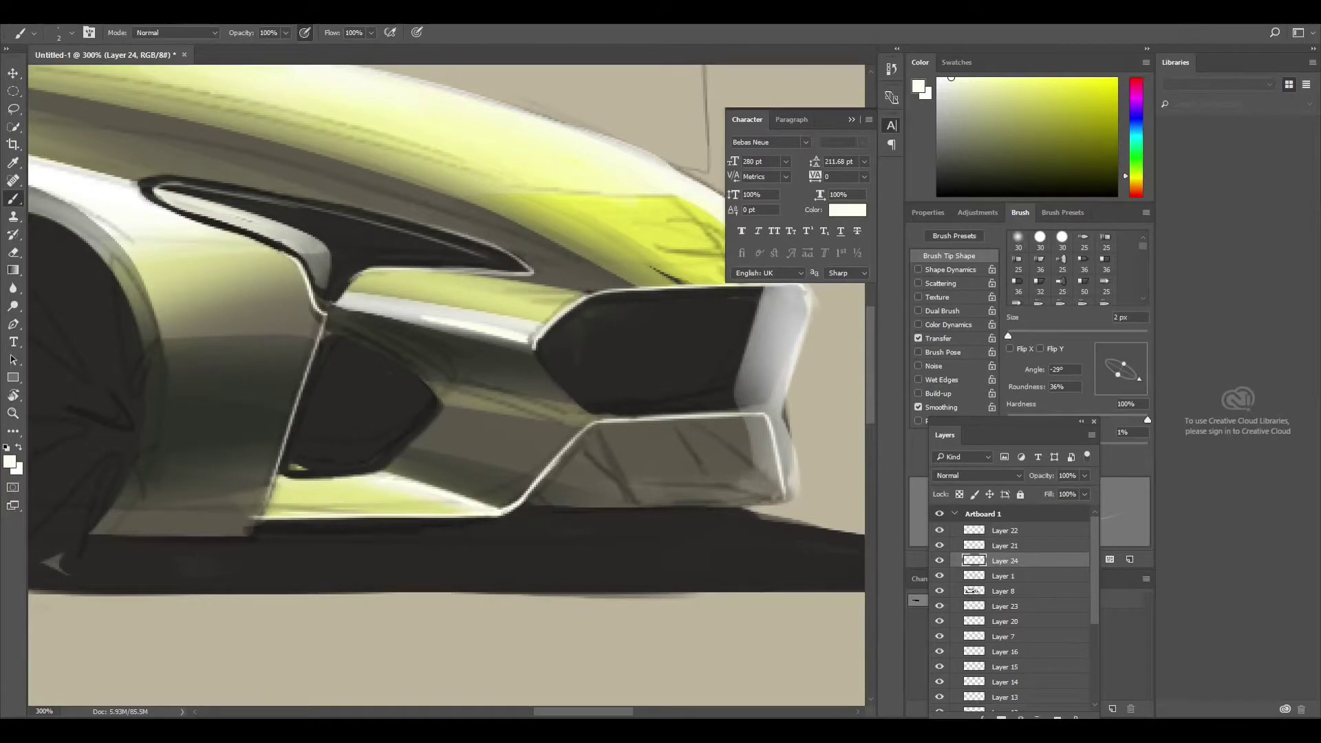
Add thin white highlights on the wheel-arch edges, body side and lower body edge
left_click_drag(309, 344, 606, 378)
left_click_drag(237, 223, 151, 301)
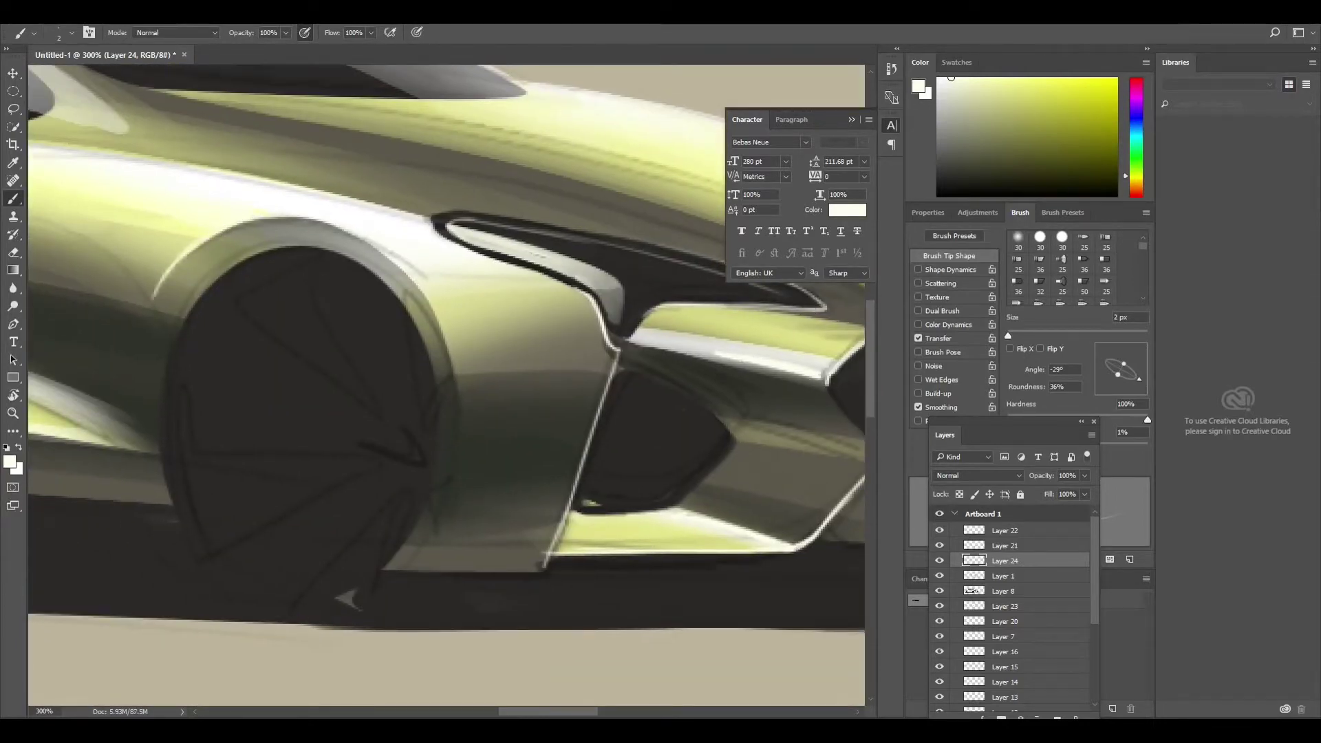
mouse_move(419, 289)
left_mouse_down()
mouse_move(461, 452)
mouse_move(596, 554)
left_mouse_up()
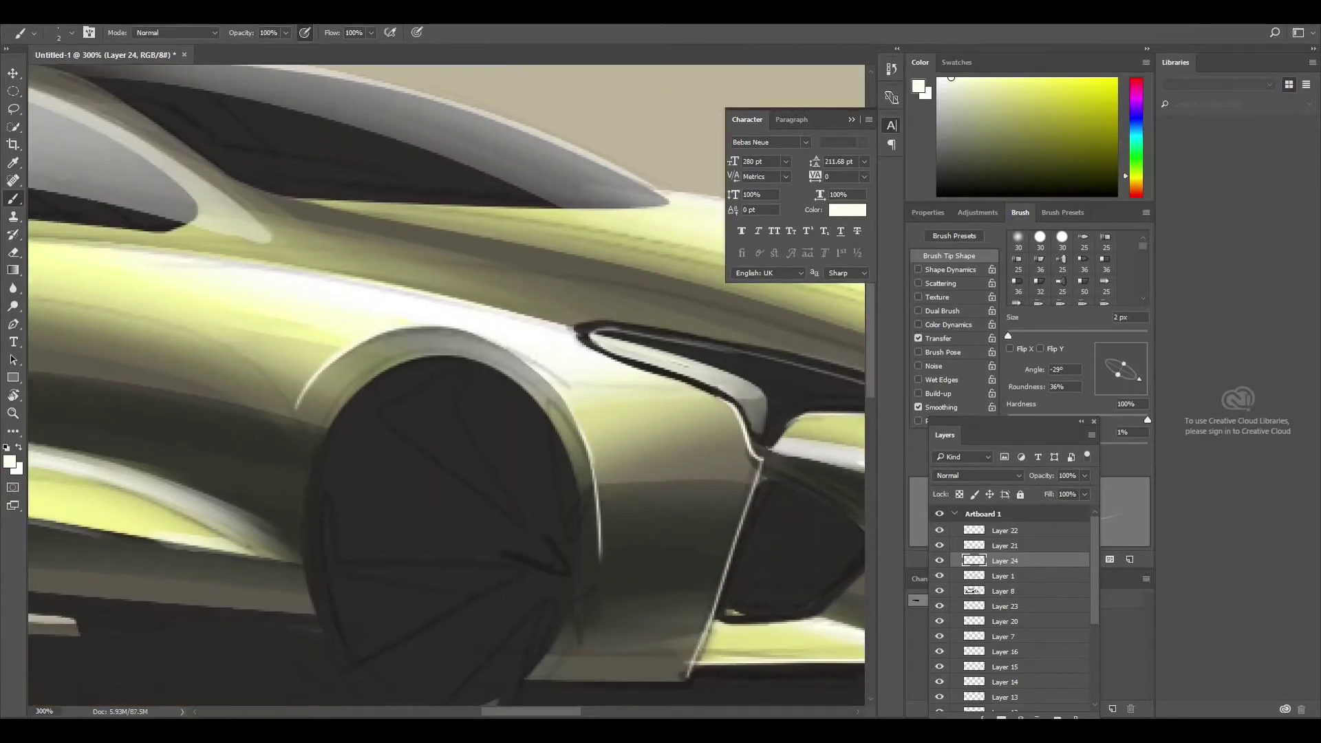
left_click_drag(309, 344, 654, 433)
left_click_drag(172, 338, 516, 323)
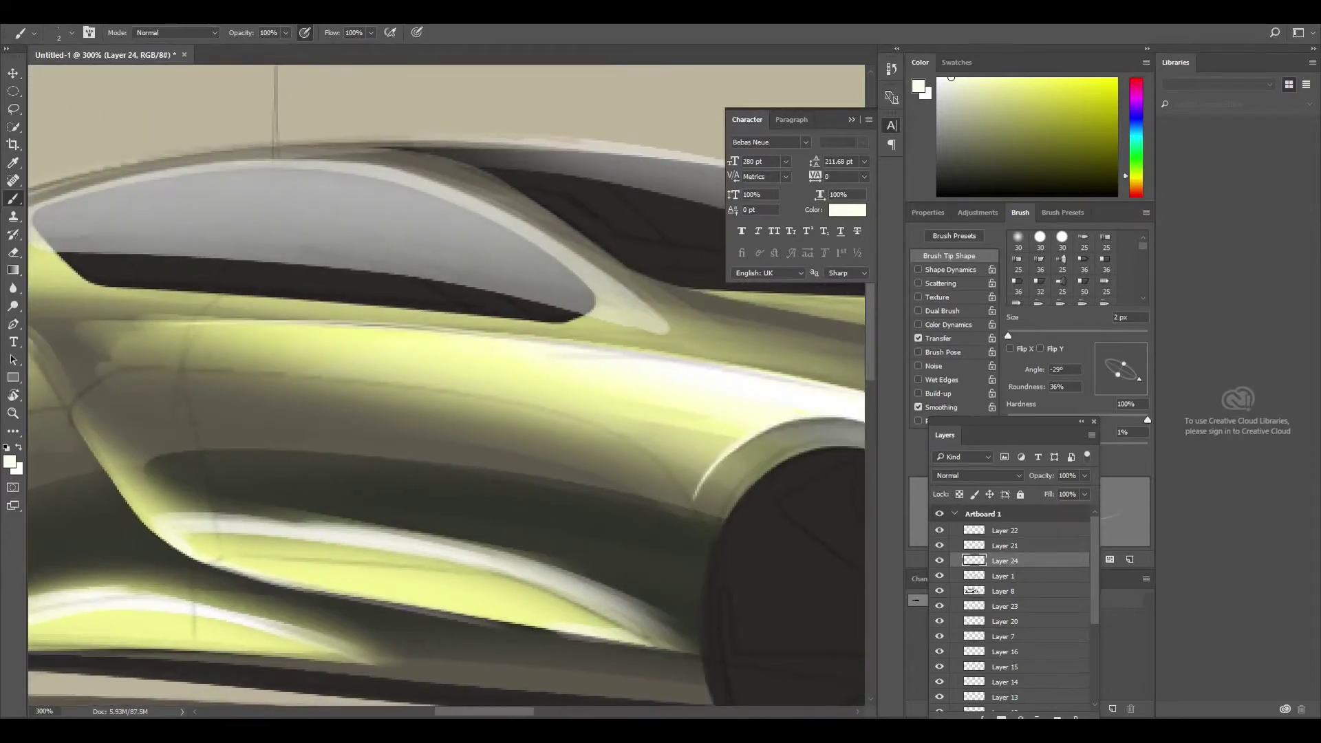
left_click_drag(310, 344, 378, 248)
mouse_move(143, 316)
left_mouse_down()
mouse_move(248, 452)
mouse_move(712, 549)
left_mouse_up()
left_click_drag(270, 465, 415, 501)
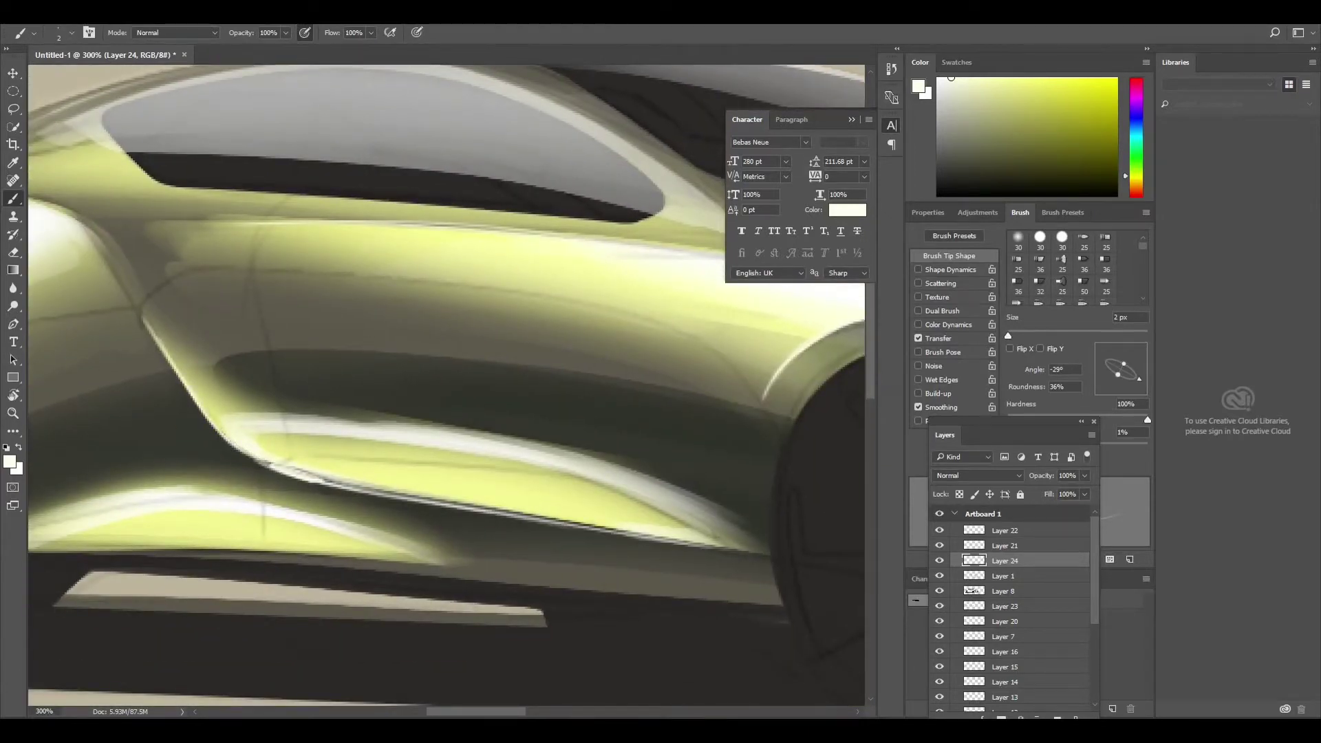
mouse_move(275, 462)
left_mouse_down()
mouse_move(506, 518)
mouse_move(756, 555)
left_mouse_up()
At 200% zoom, highlight the top edge of the side window
key("ctrl+minus")
left_click_drag(447, 344, 488, 395)
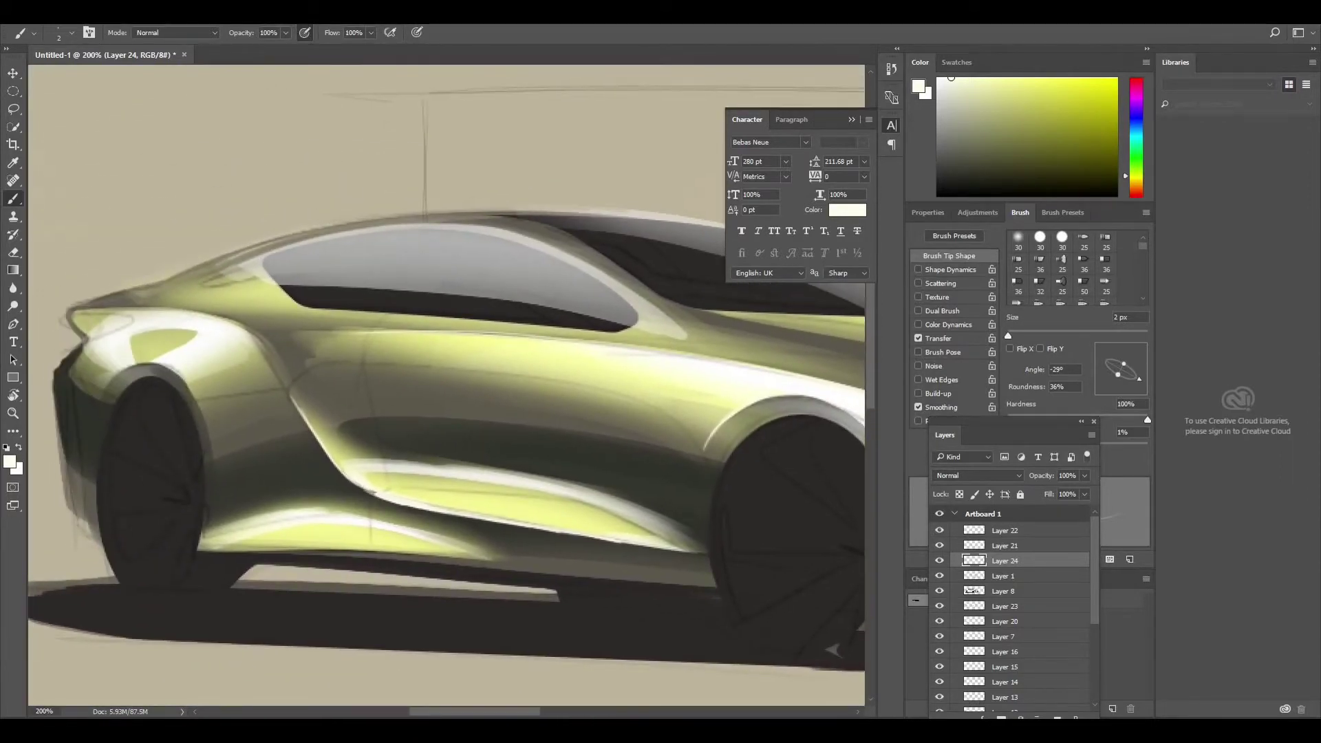
mouse_move(287, 246)
left_mouse_down()
mouse_move(512, 241)
mouse_move(636, 303)
left_mouse_up()
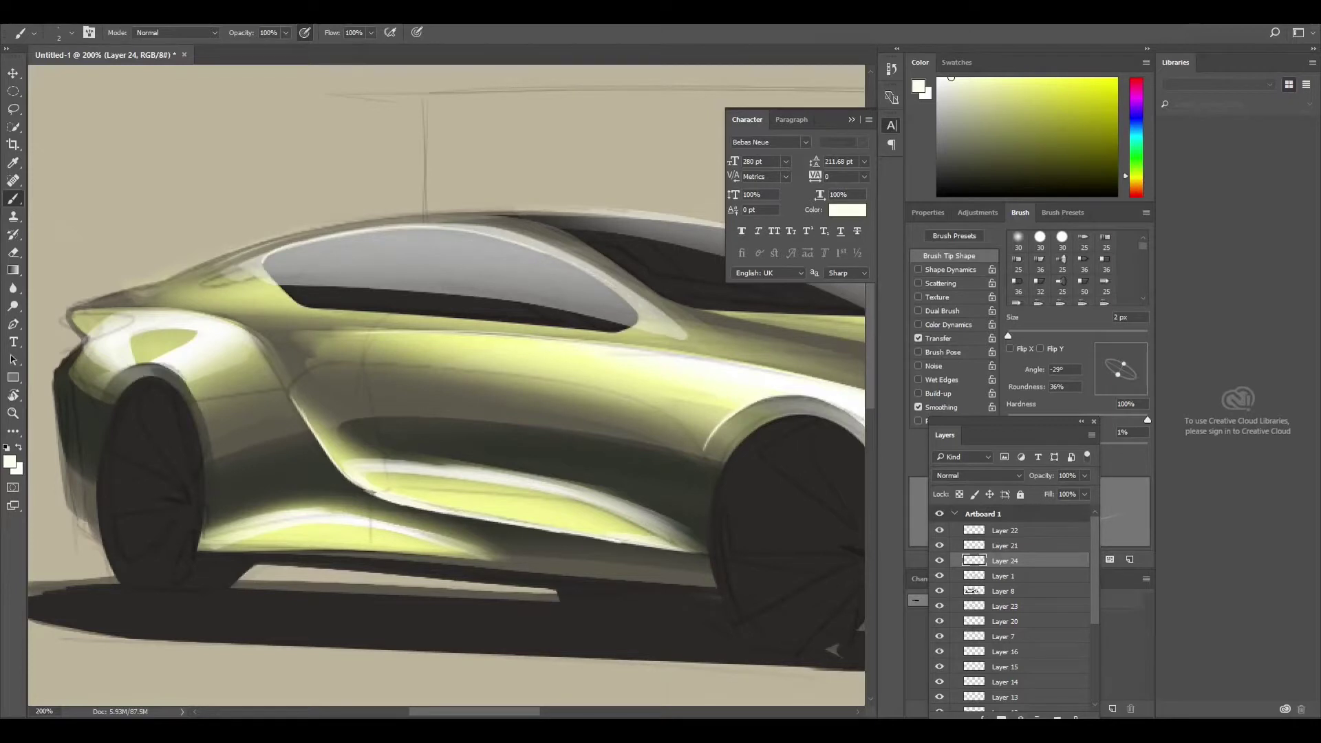
mouse_move(545, 256)
left_mouse_down()
mouse_move(639, 322)
mouse_move(604, 258)
left_mouse_up()
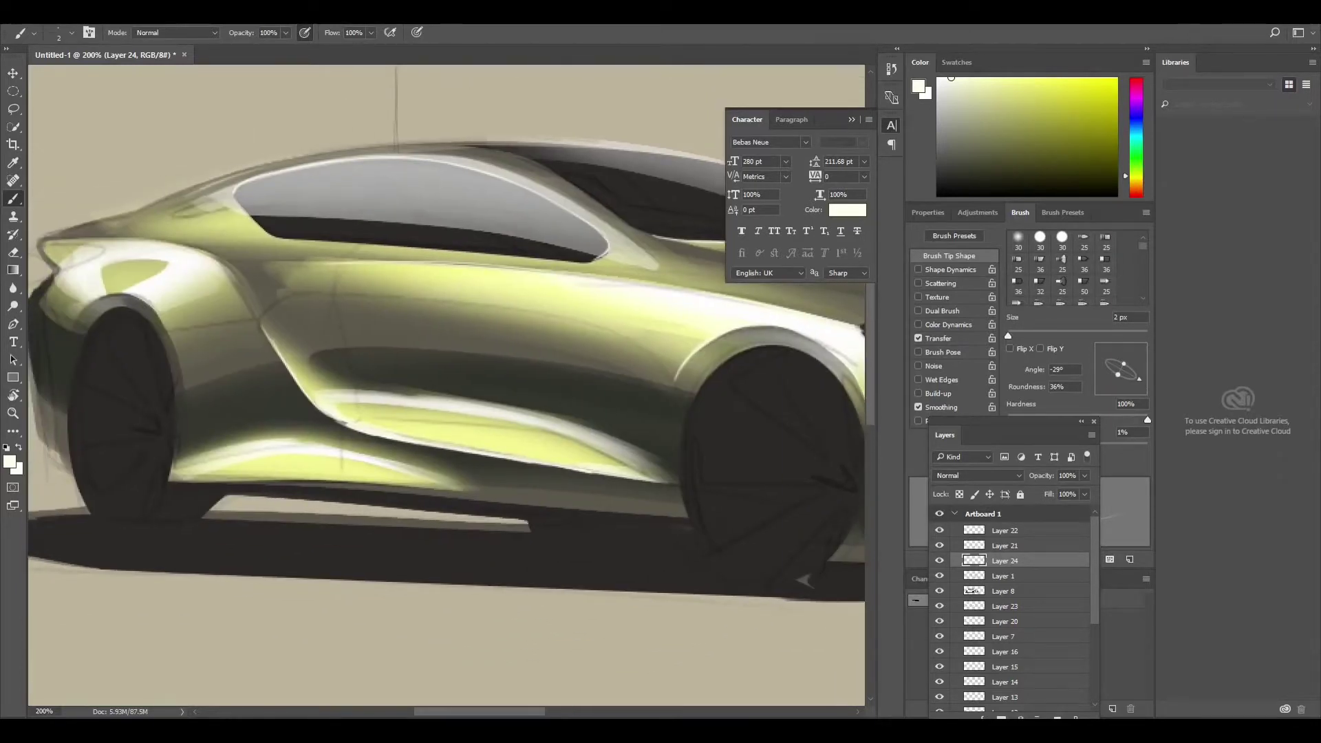
Add Layer 25 for front-end details with a larger brush
key("ctrl+shift+alt+n")
left_click_drag(688, 344, 193, 333)
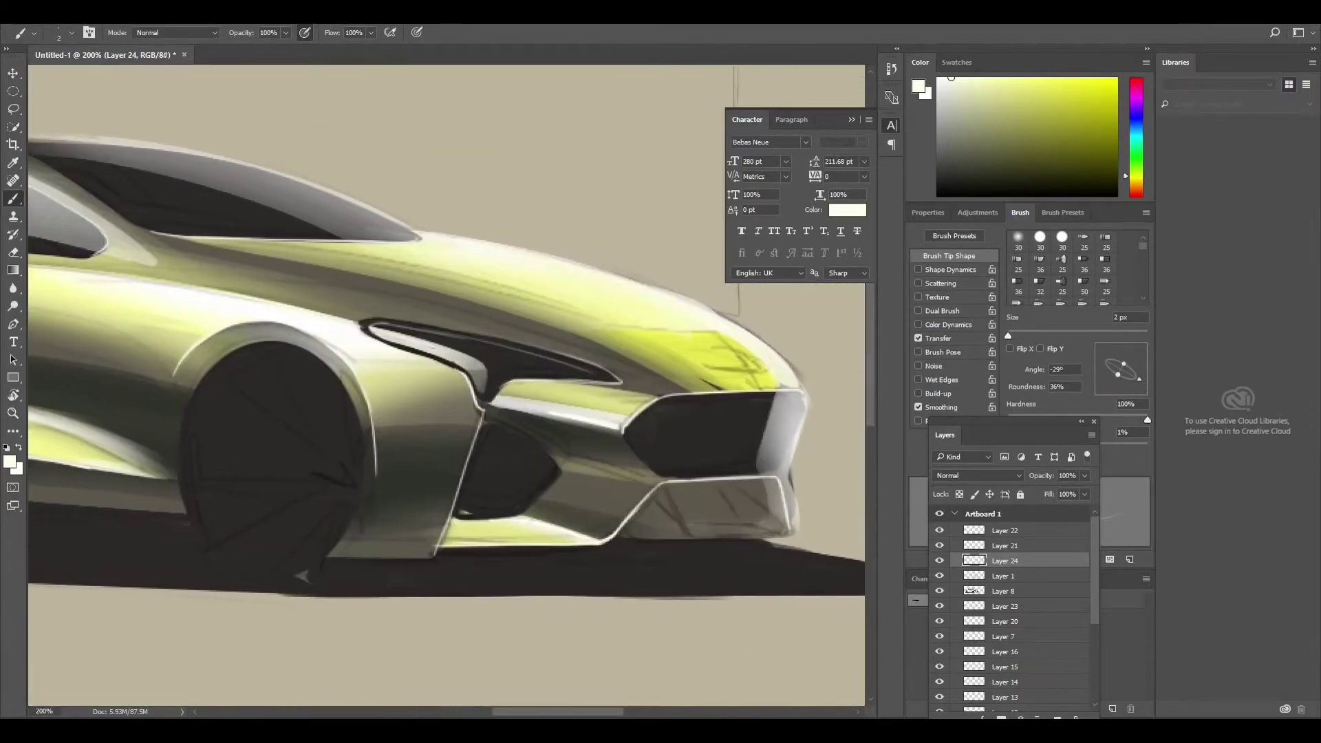
key("bracketright")
key("bracketright")
key("bracketright")
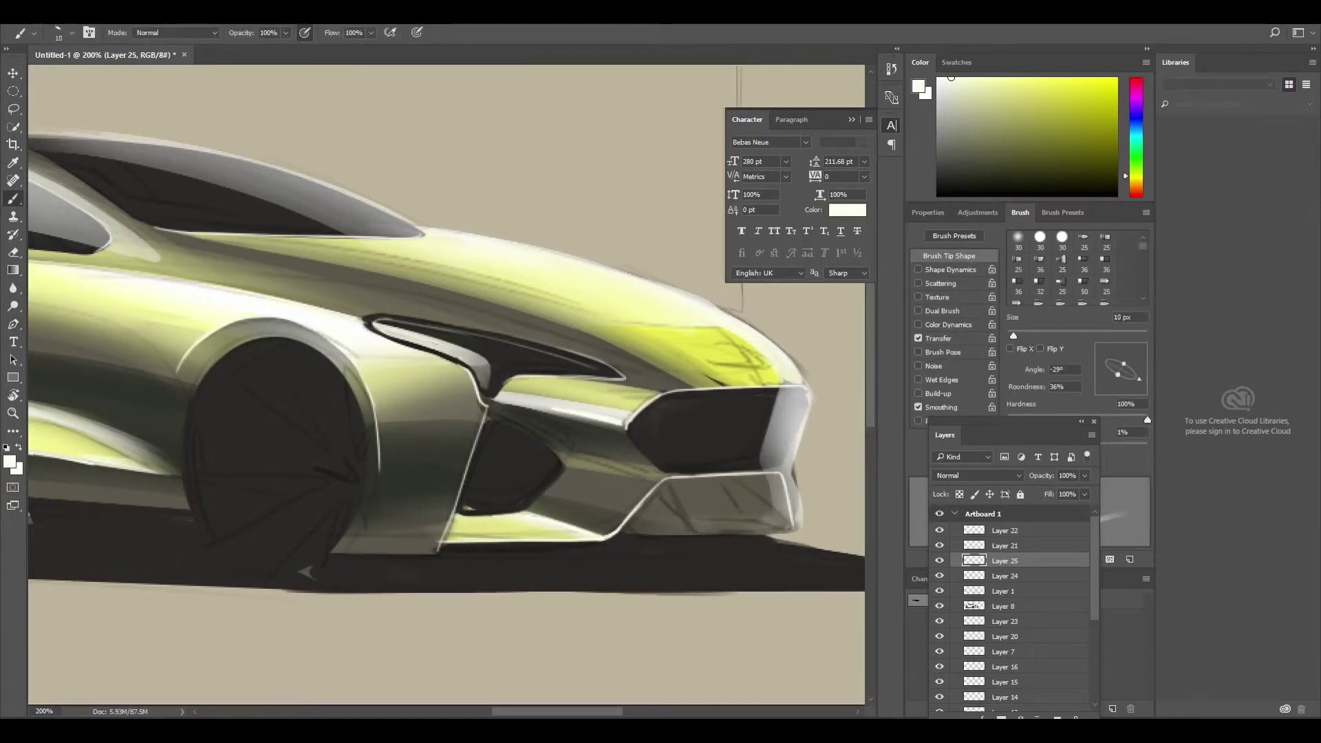
Paint two white highlight fins in the front intake and thin them with the eraser
key("bracketleft")
key("bracketleft")
left_click_drag(487, 439, 593, 458)
left_click_drag(487, 470, 580, 478)
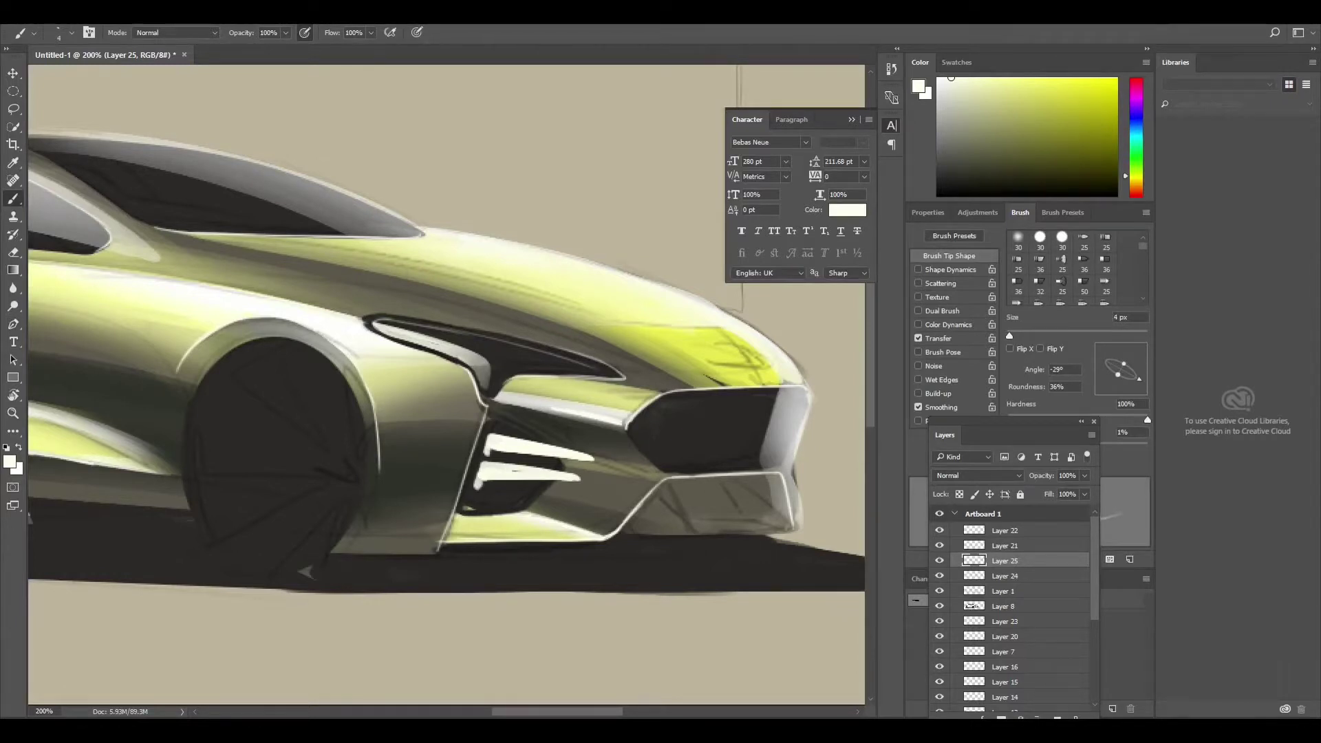
key("e")
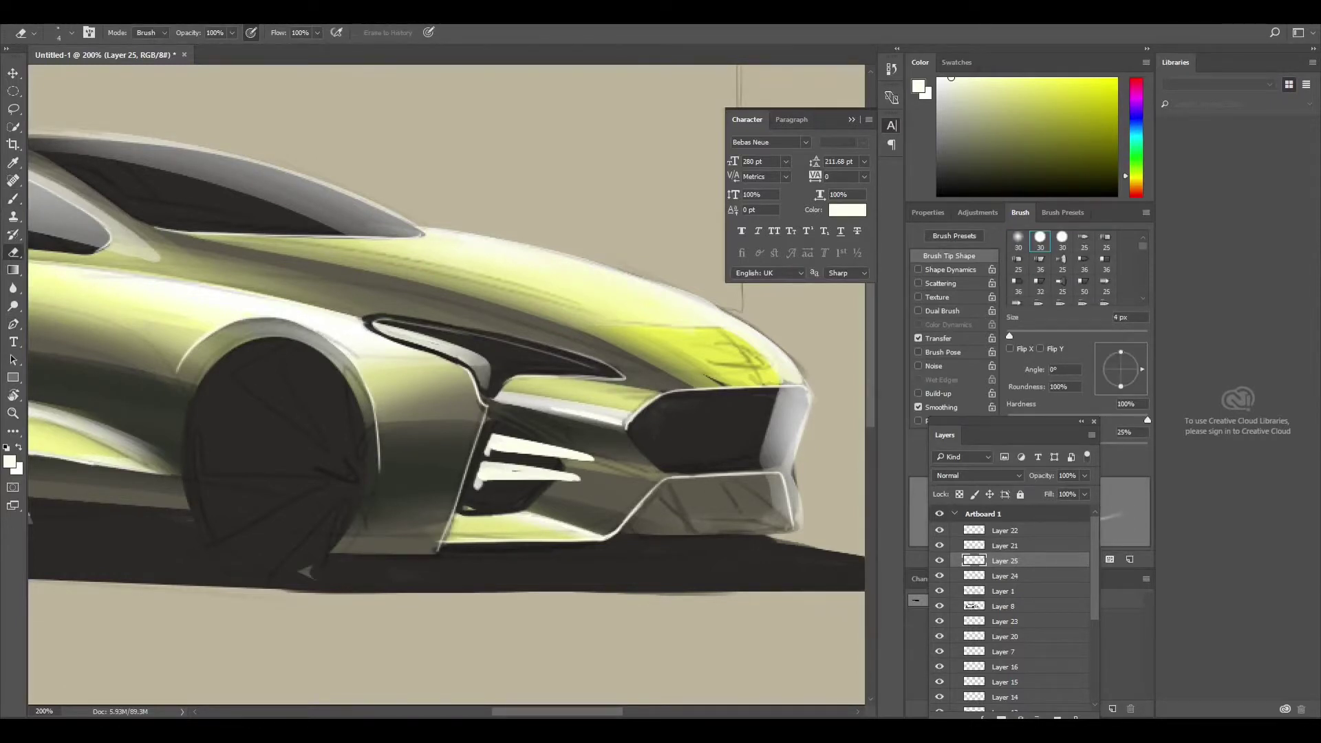
left_click_drag(475, 488, 582, 476)
left_click_drag(485, 453, 583, 461)
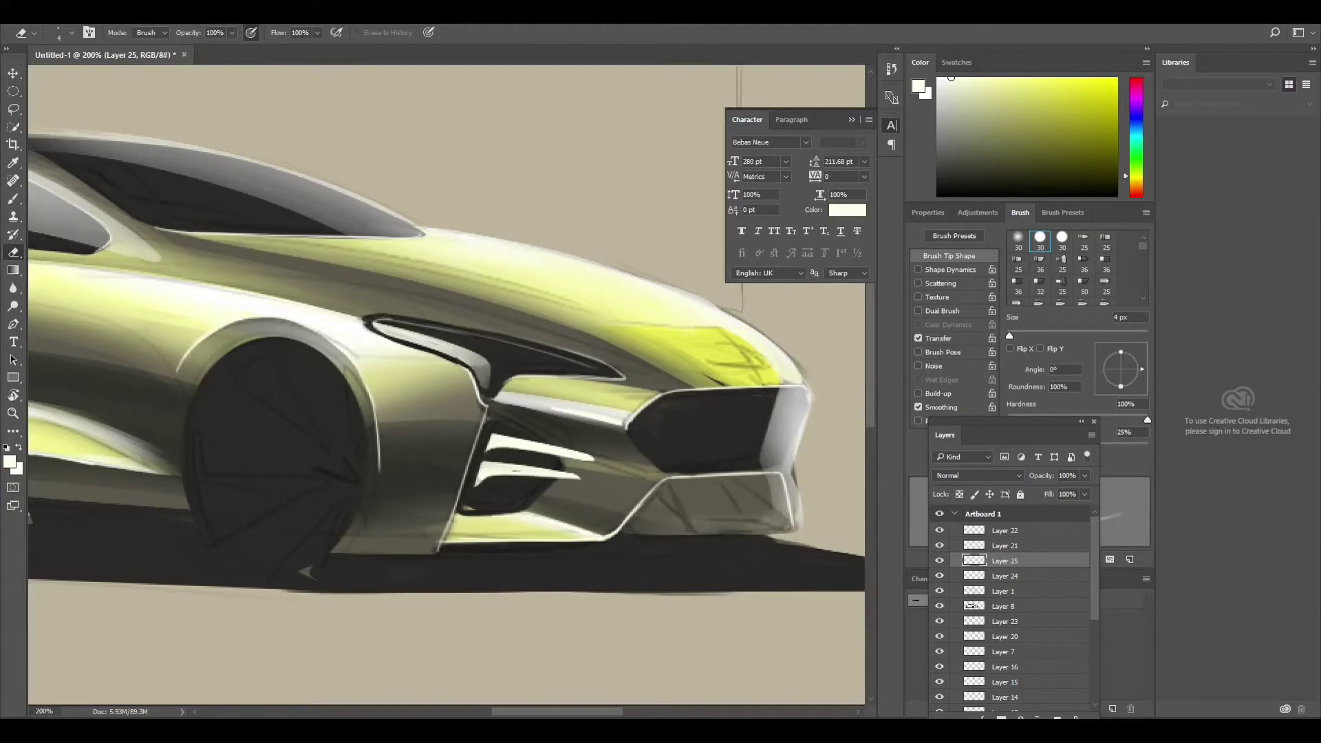
On new Layer 26, darken the intake top and the lower body edge in black
key("d")
key("ctrl+shift+n")
key("Return")
key("b")
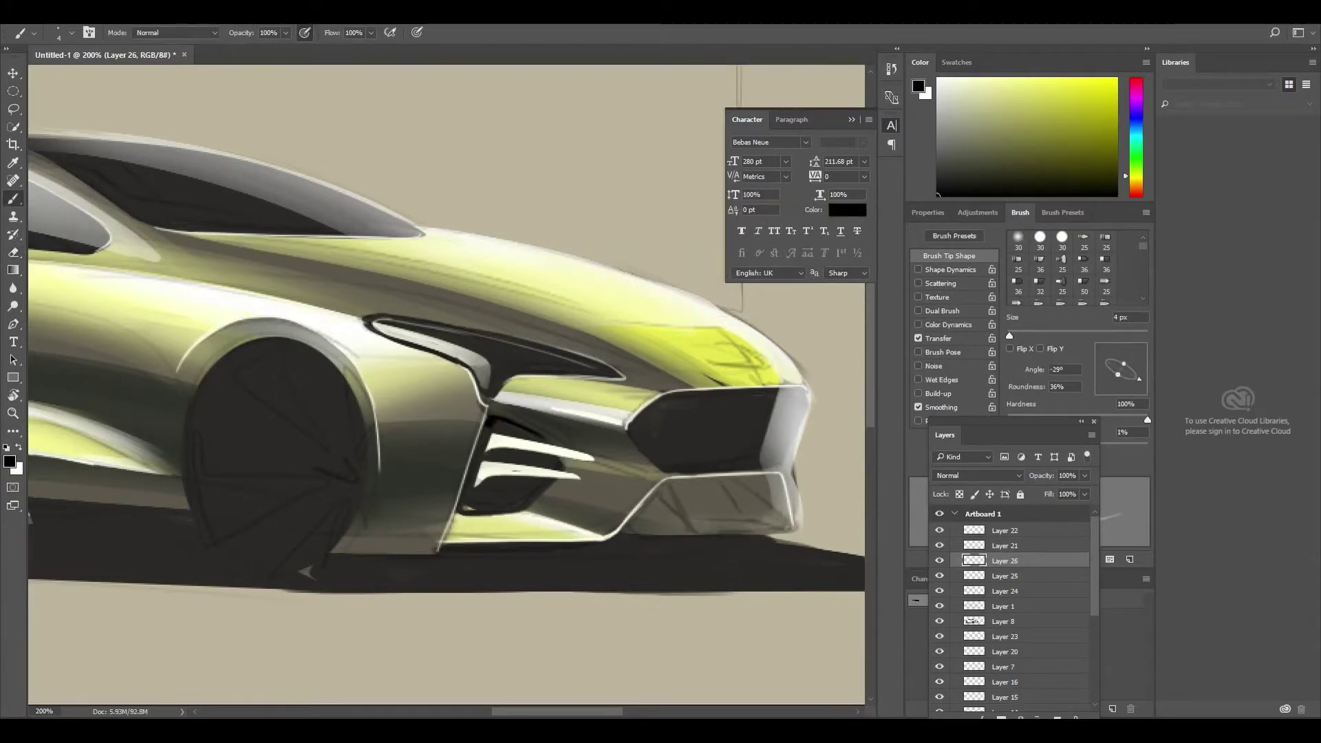
mouse_move(494, 423)
left_mouse_down()
mouse_move(526, 436)
mouse_move(471, 483)
mouse_move(596, 465)
mouse_move(575, 490)
mouse_move(497, 454)
left_mouse_up()
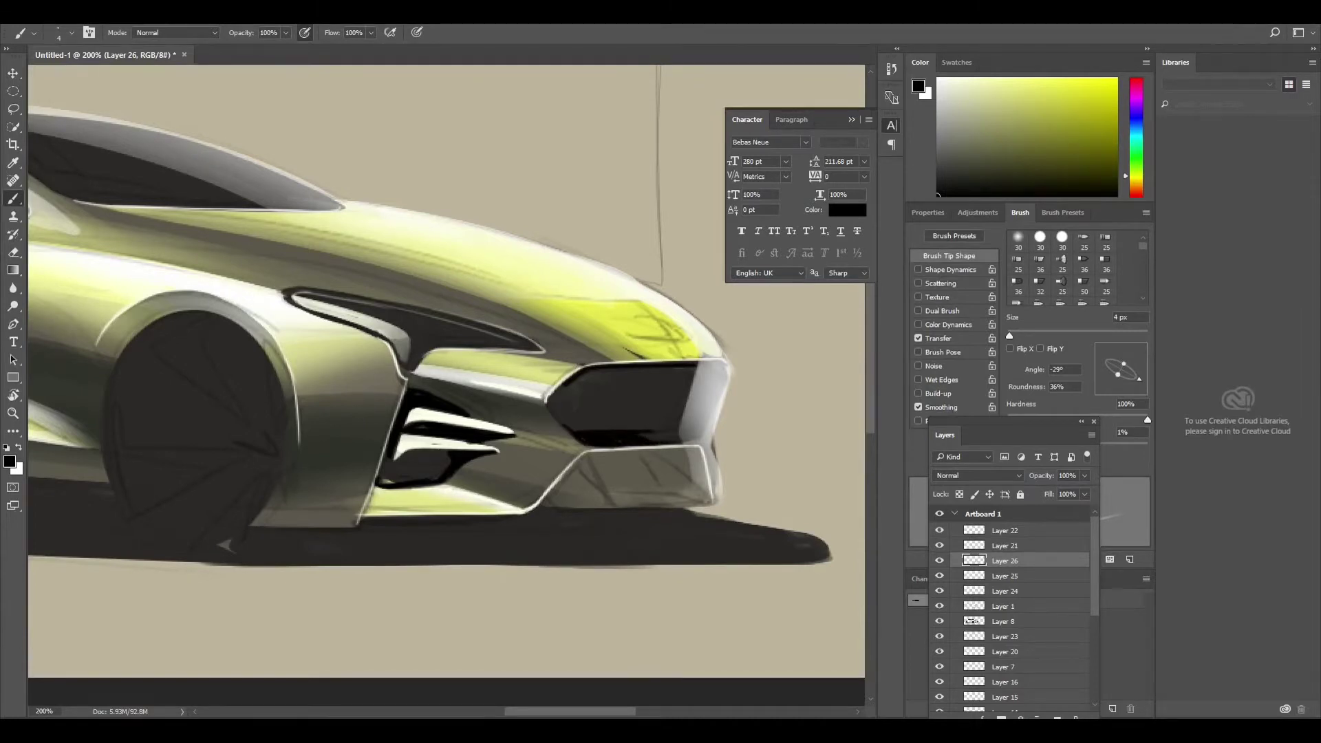
left_click_drag(207, 344, 805, 340)
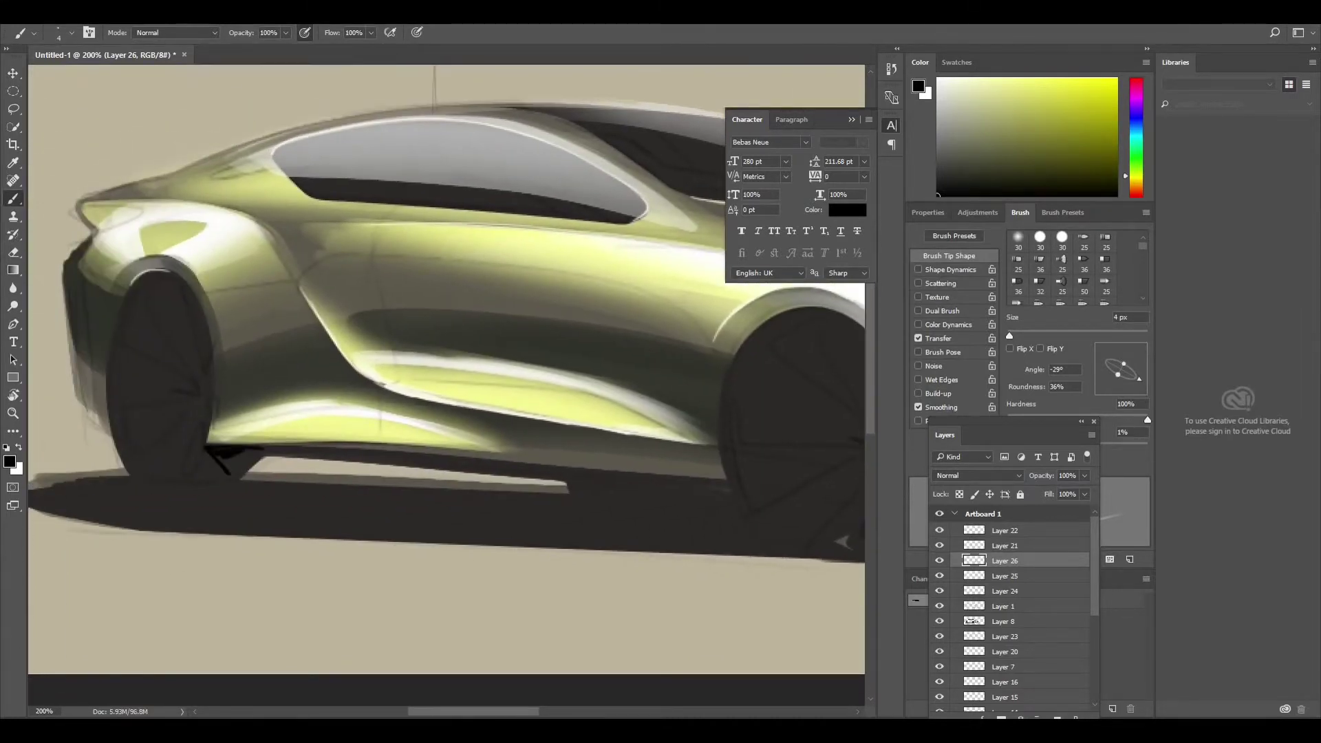
left_click_drag(220, 451, 764, 482)
key("ctrl+minus")
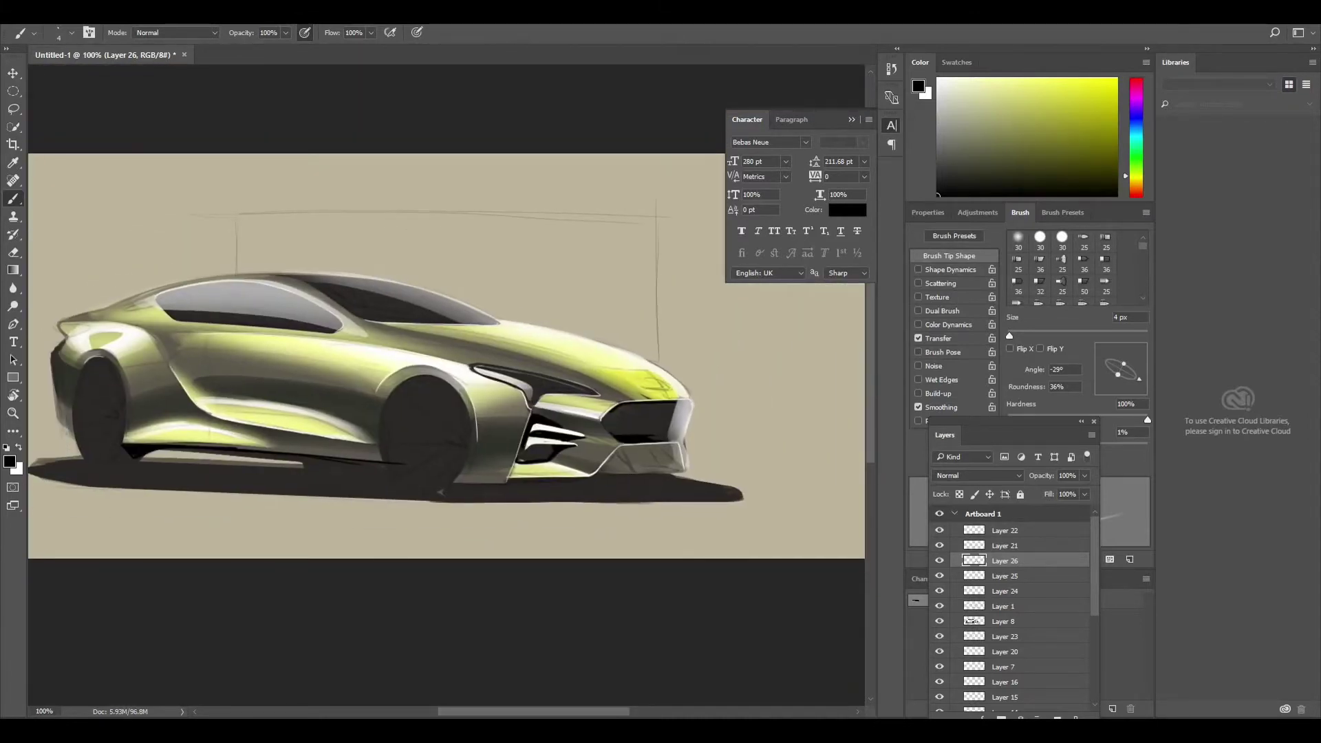
Add Layer 27 with a cyan Outer Glow layer style
key("ctrl+plus")
key("x")
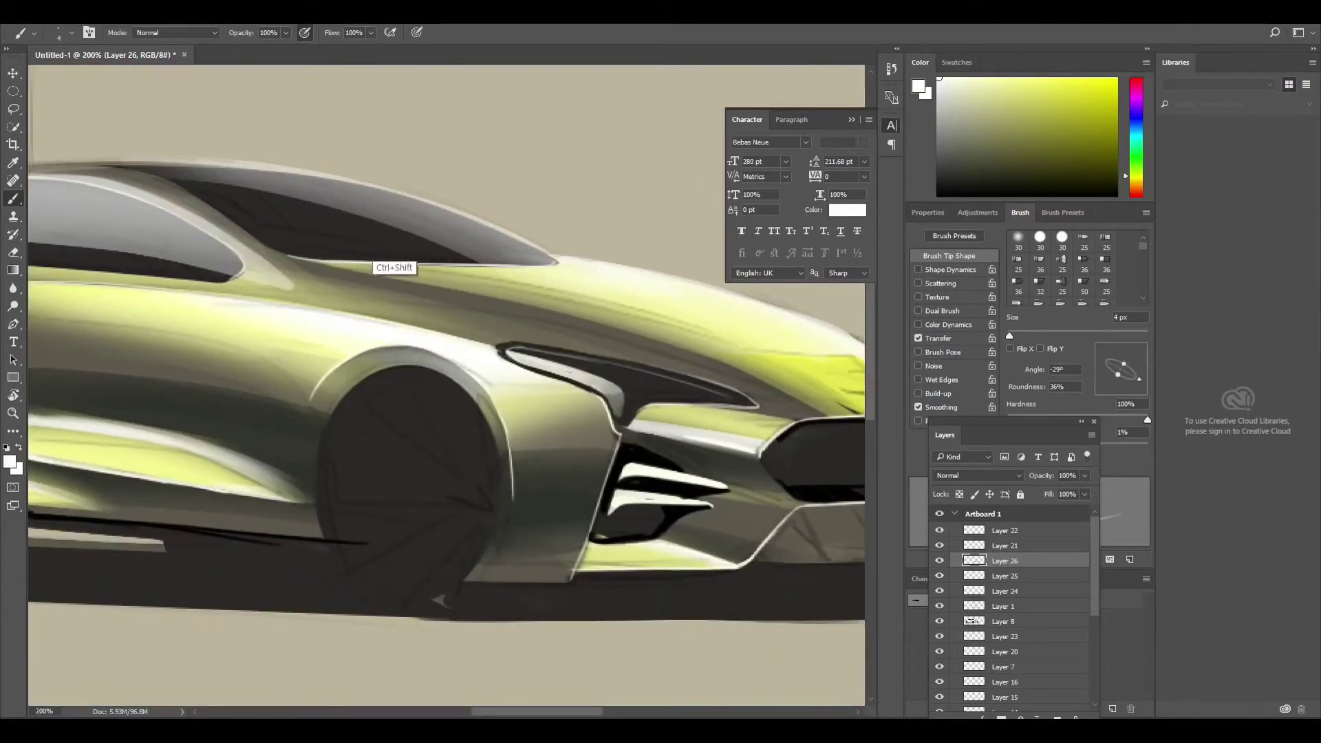
key("ctrl+shift+n")
key("Return")
key("h")
double_click(1053, 561)
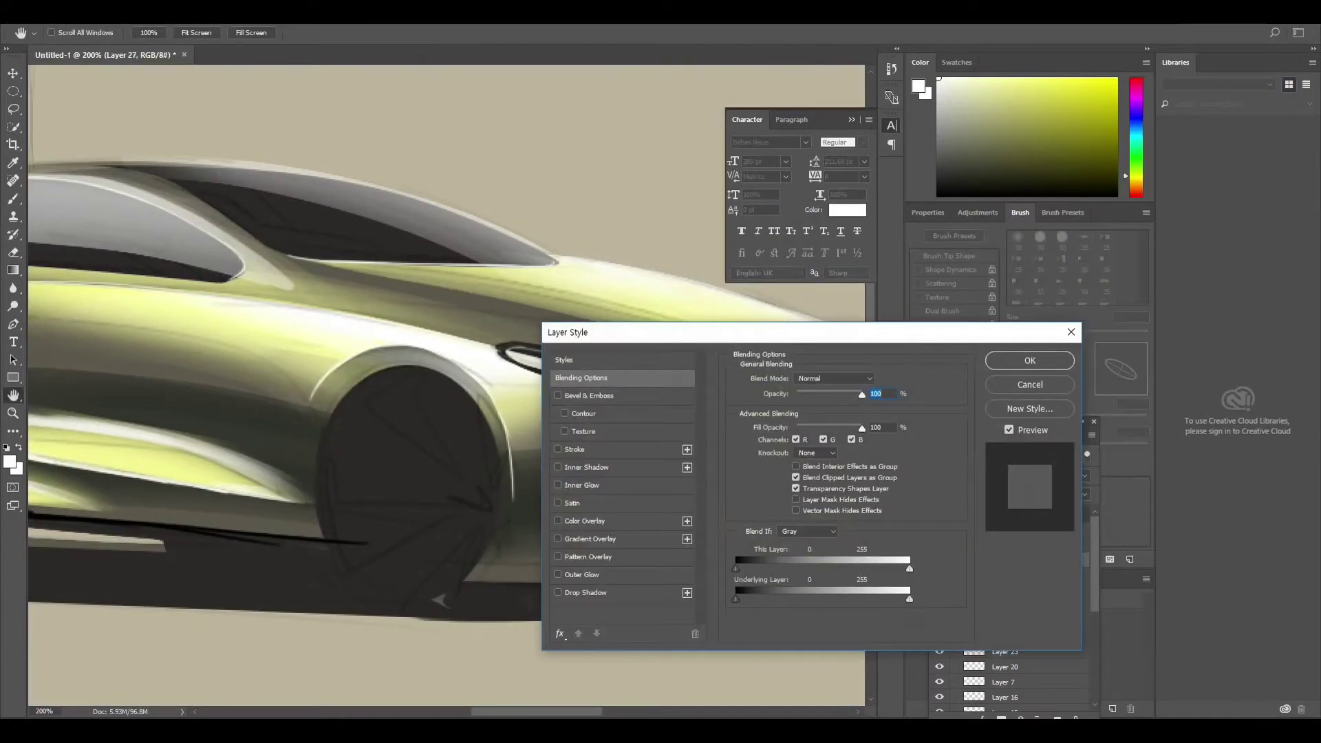
left_click(582, 574)
left_click(767, 426)
left_click(676, 275)
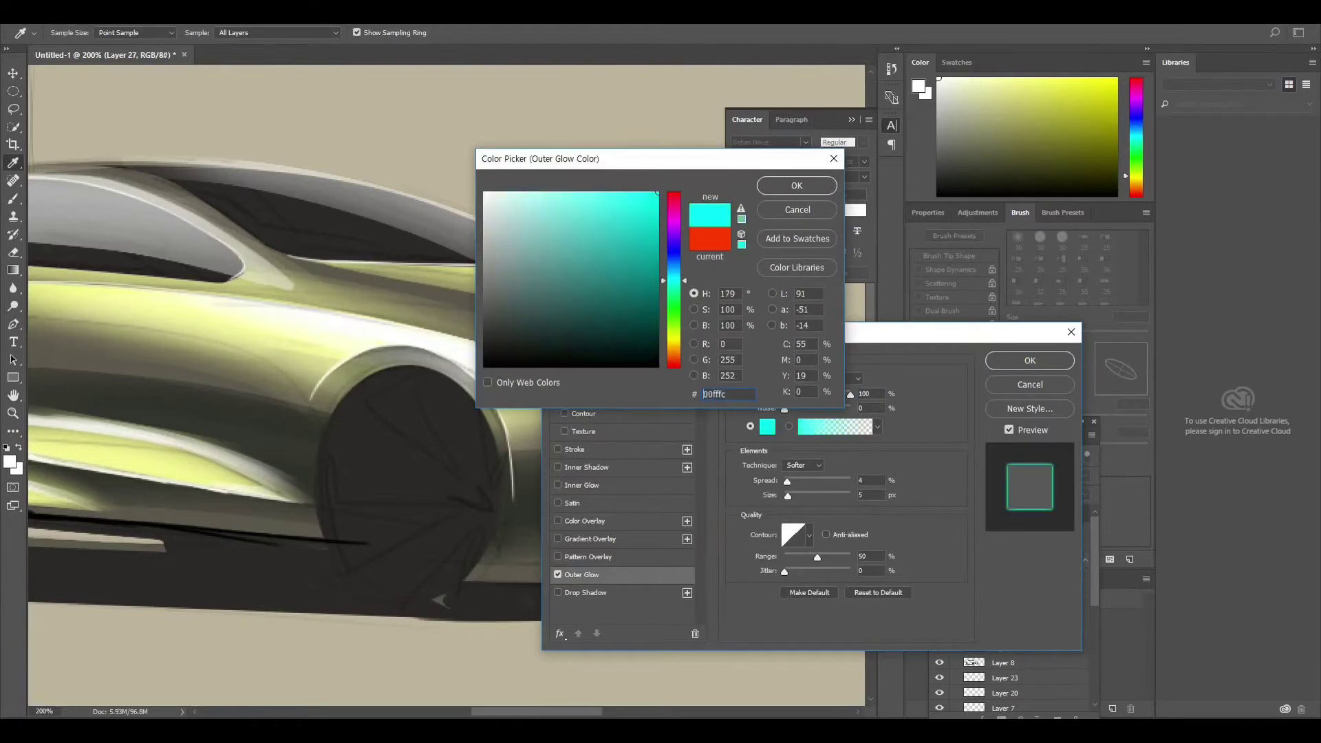
left_click(796, 183)
key("Return")
Paint a glowing check-shaped headlight stroke on the car's front
key("b")
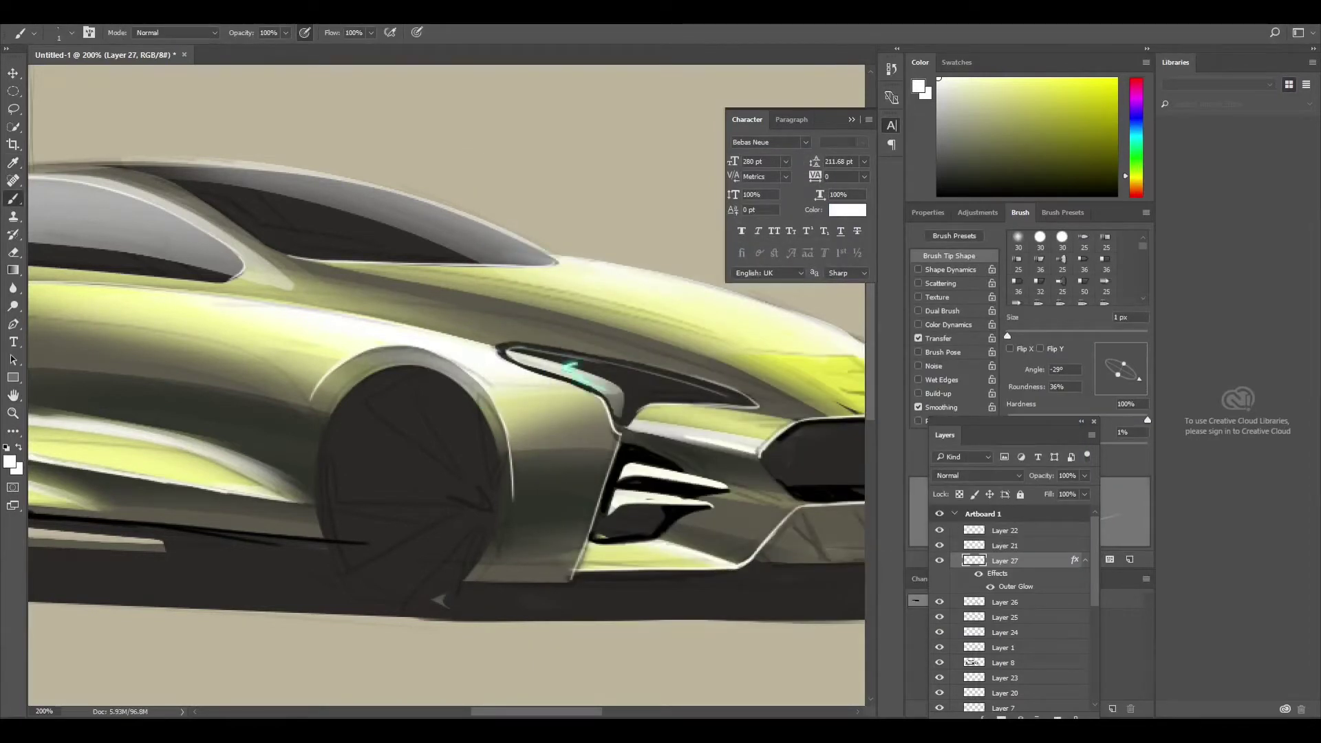
mouse_move(605, 387)
left_mouse_down()
mouse_move(735, 398)
mouse_move(578, 379)
left_mouse_up()
scroll(446, 357, "down", 3)
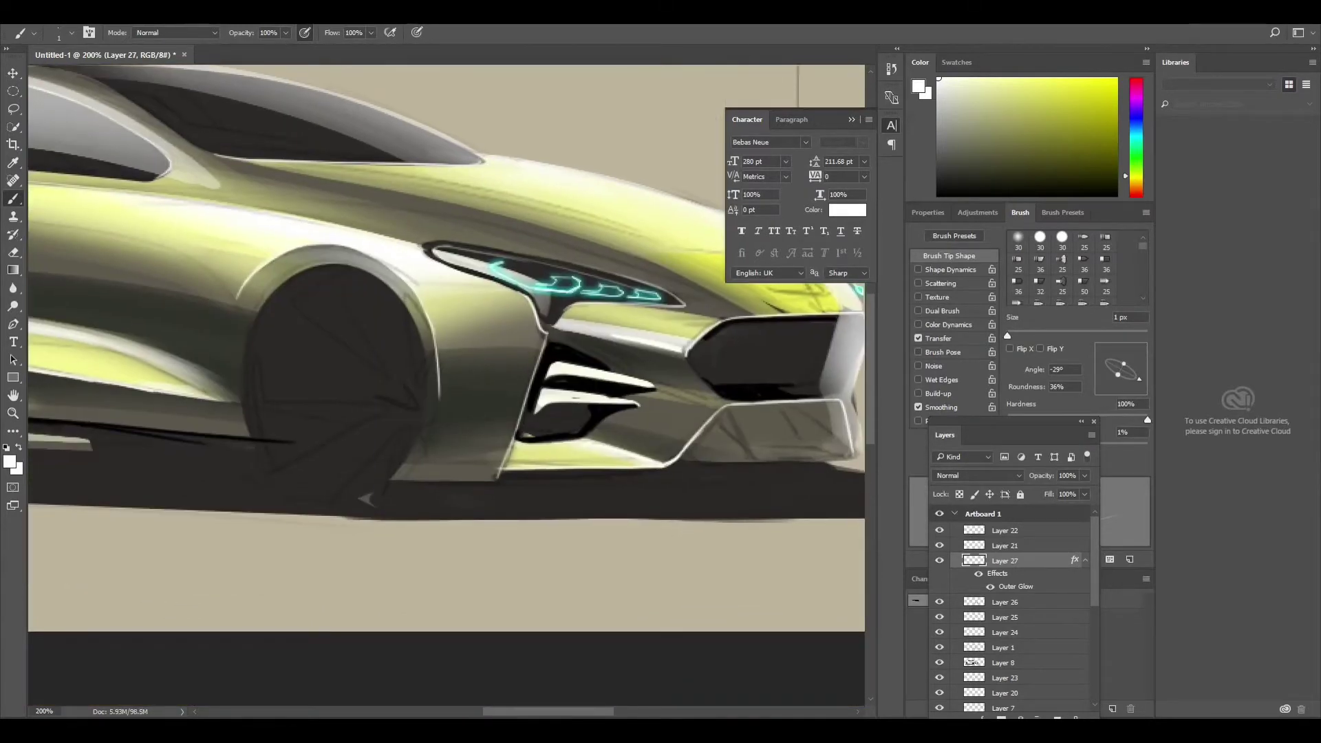
scroll(446, 358, "right", 5)
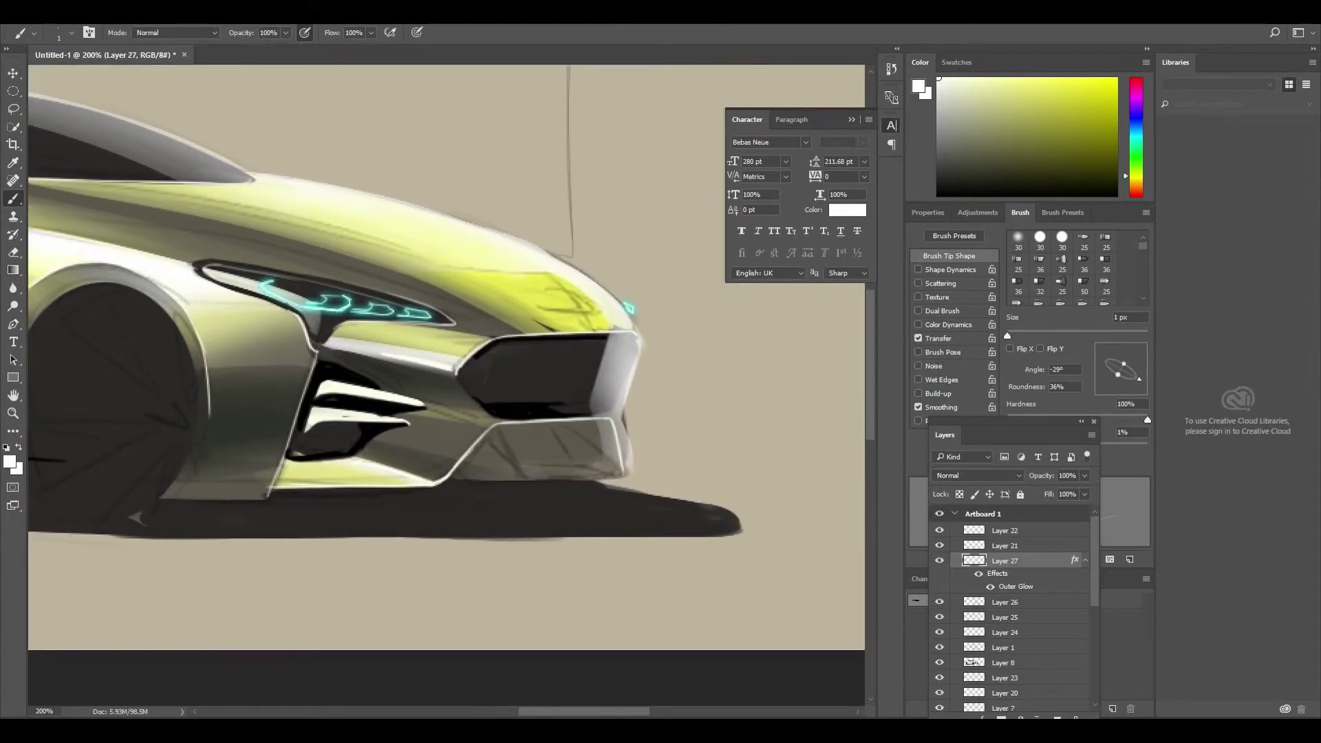
left_click_drag(565, 378, 620, 392)
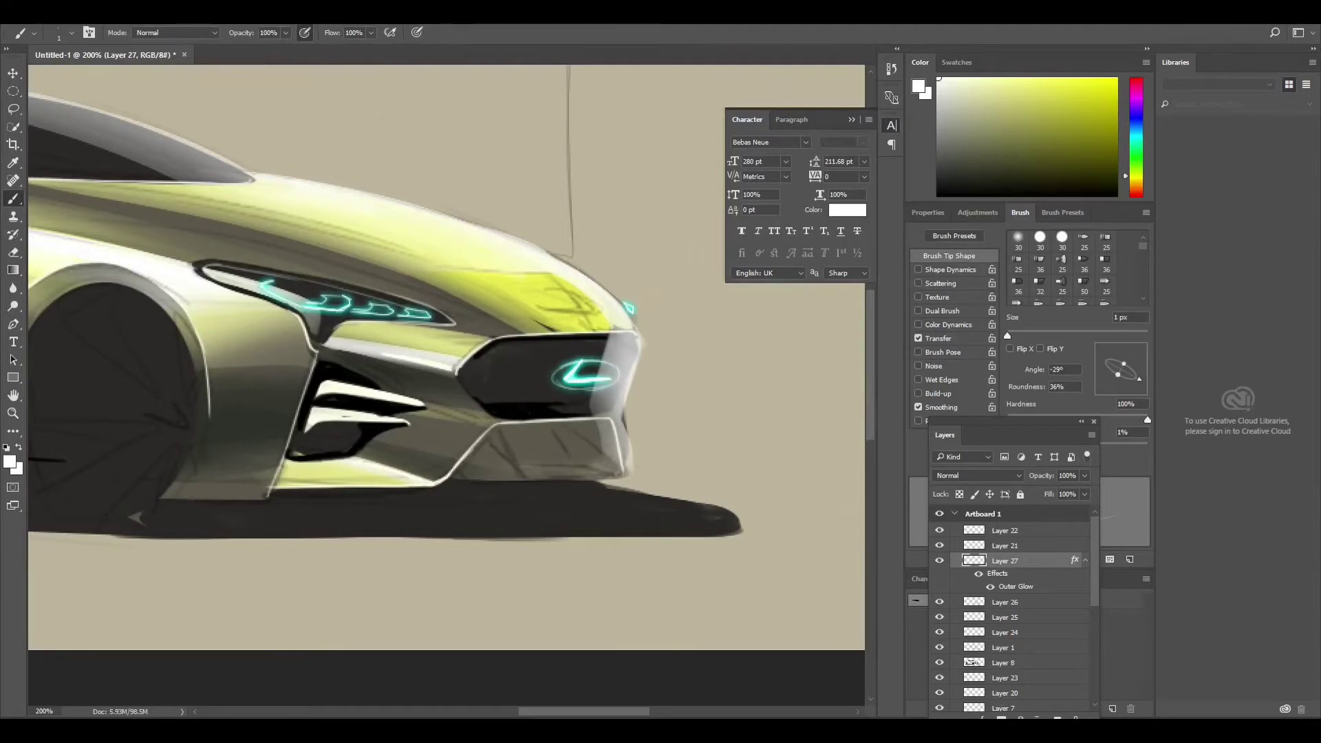
key("ctrl+minus")
key("ctrl+plus")
Paint a glowing cyan accent along the shoulder line and add Layer 28
scroll(446, 385, "up", 4)
scroll(446, 386, "left", 5)
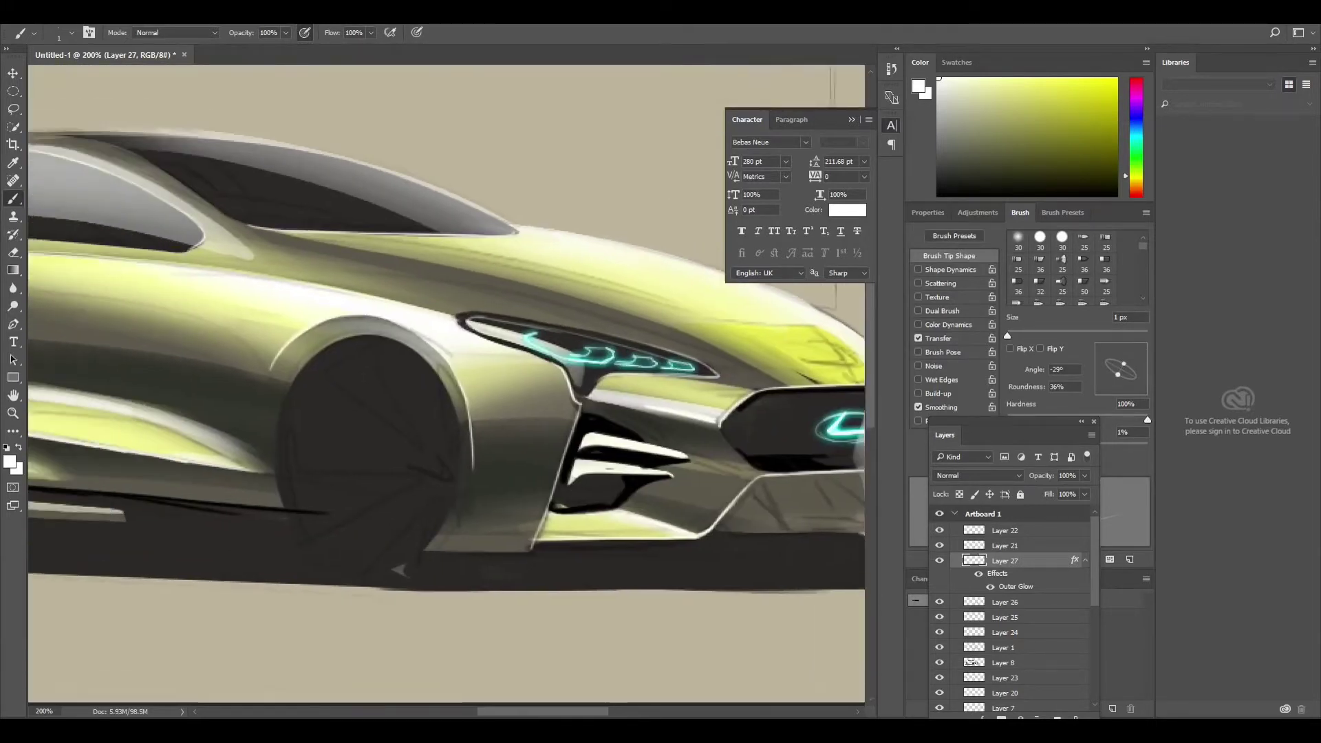
scroll(446, 385, "left", 3)
scroll(446, 385, "down", 1)
left_click_drag(325, 256, 644, 309)
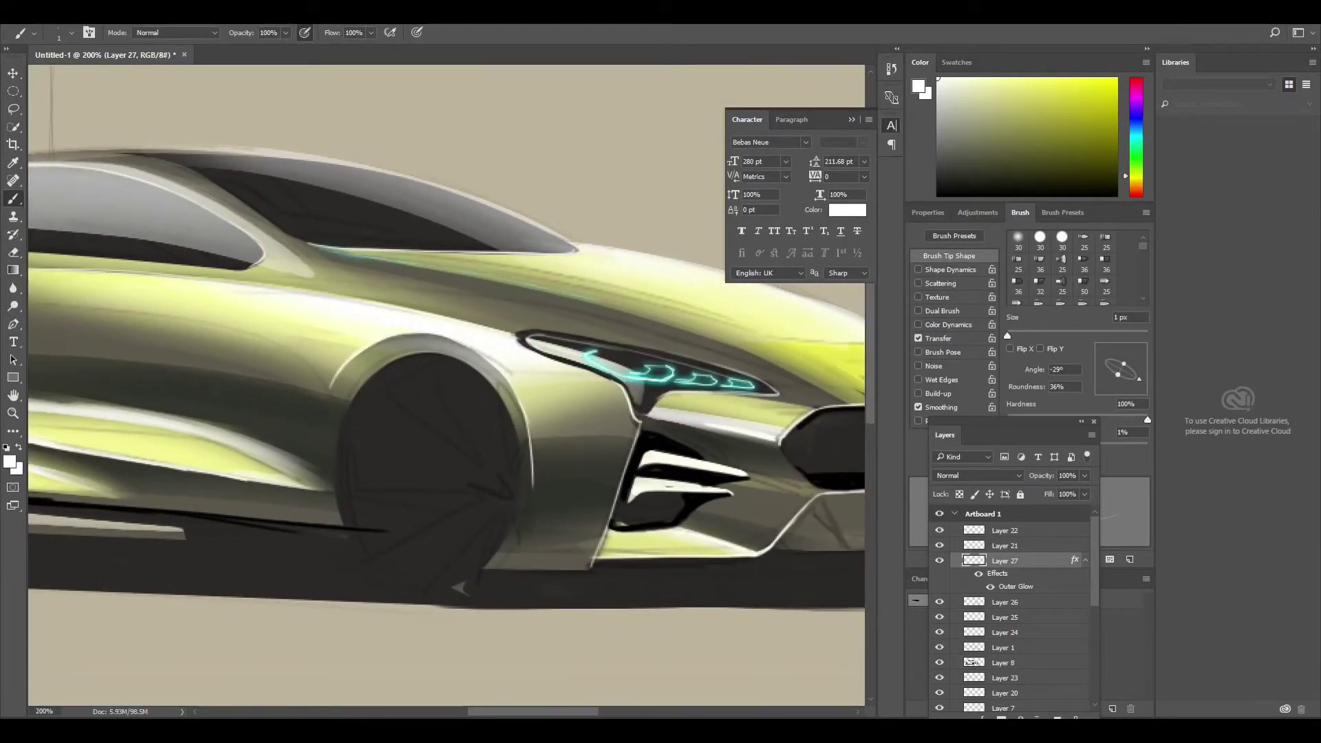
scroll(446, 385, "right", 4)
scroll(446, 385, "down", 2)
scroll(446, 385, "left", 1)
scroll(445, 385, "left", 2)
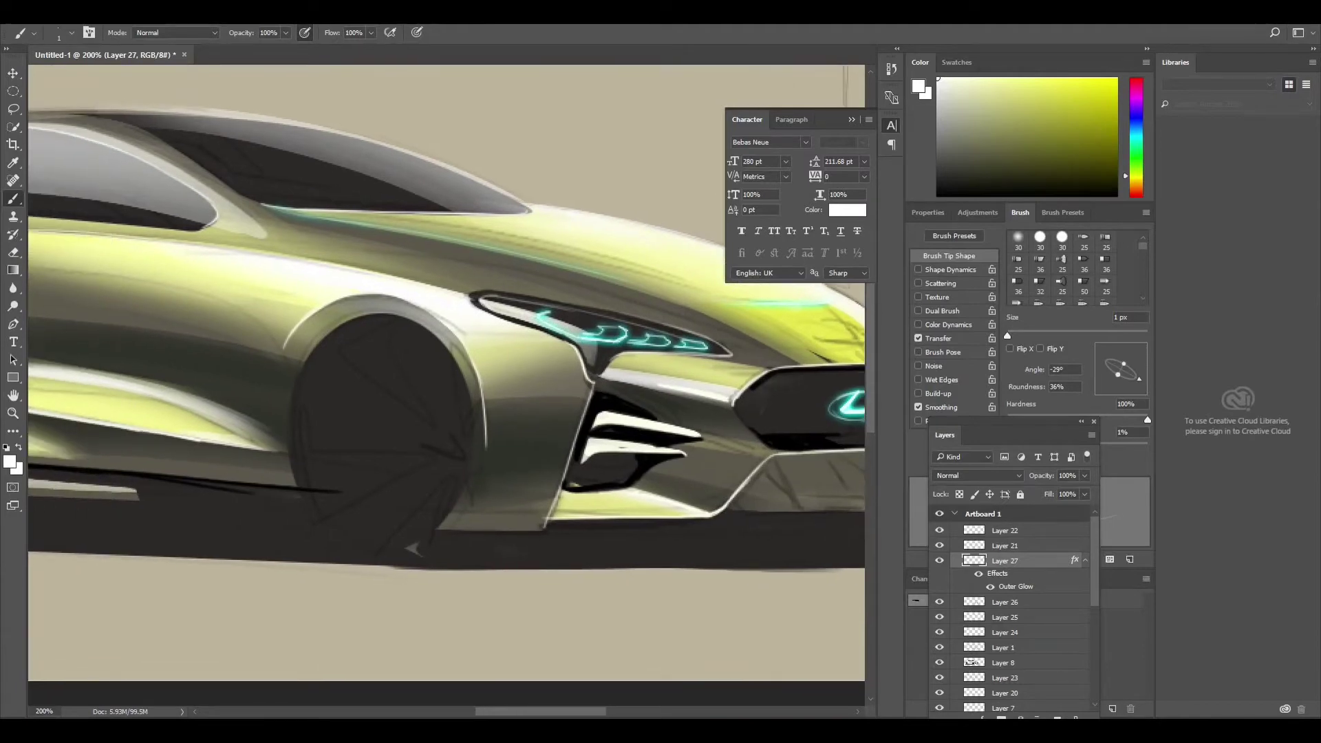
scroll(445, 385, "left", 10)
scroll(445, 385, "up", 1)
scroll(446, 385, "left", 1)
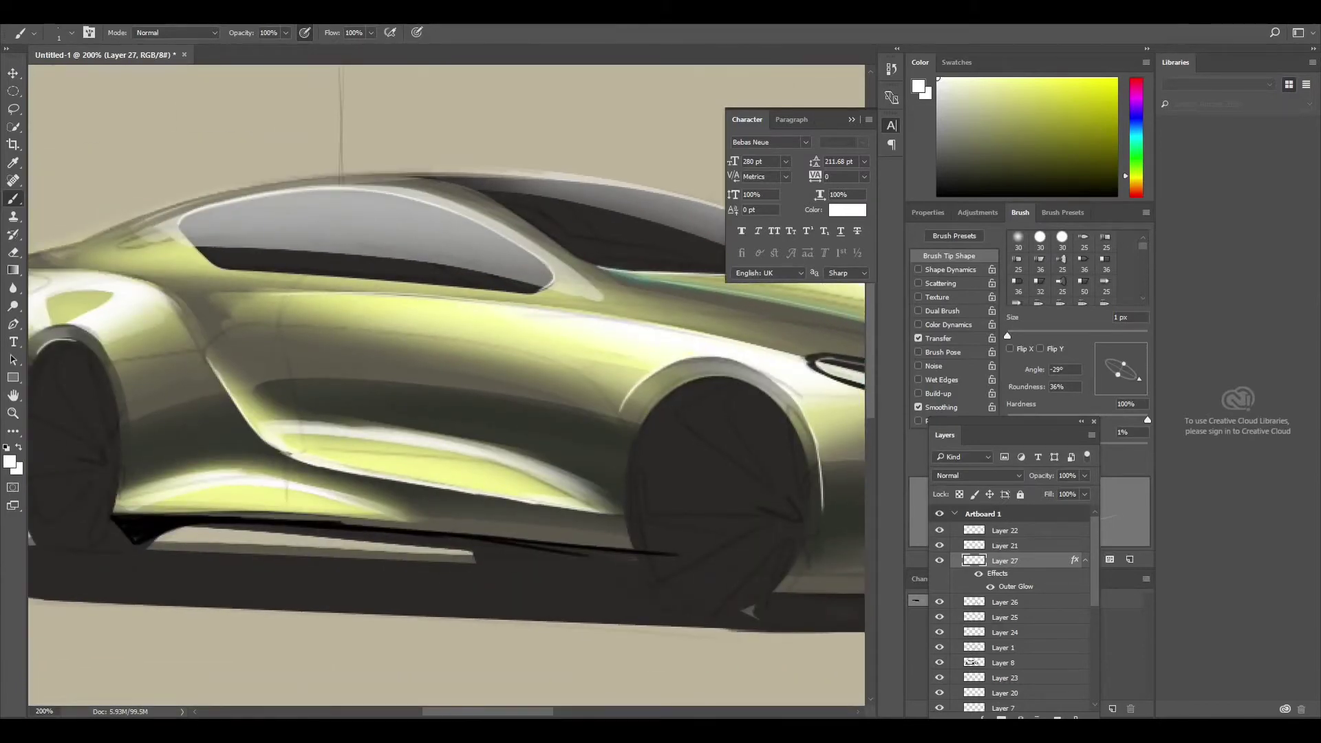
key("ctrl+shift+alt+n")
Paint pale highlights on the upper front edge, beltline and lower body
left_click_drag(115, 245, 166, 225)
left_click_drag(440, 344, 602, 189)
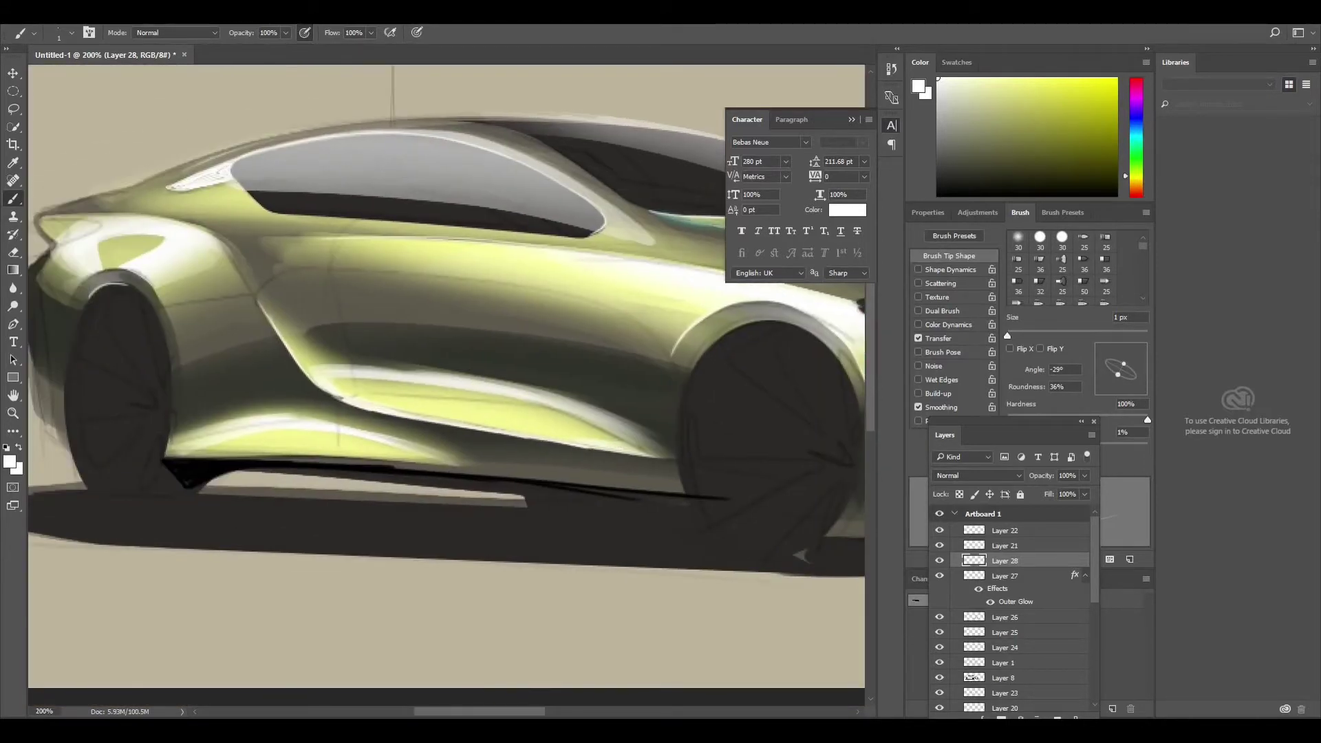
left_click_drag(268, 211, 447, 226)
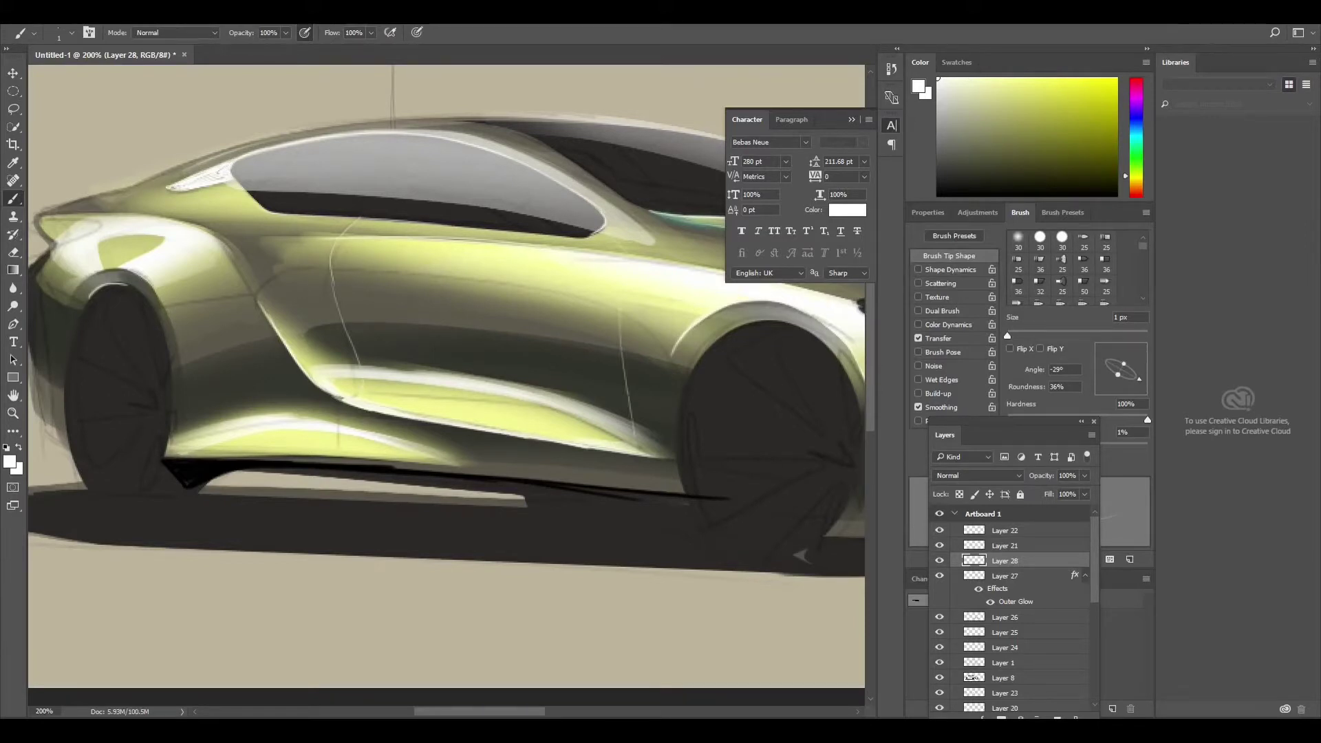
left_click_drag(177, 451, 428, 464)
Darken the lower body sill with a larger black brush stroke
key("d")
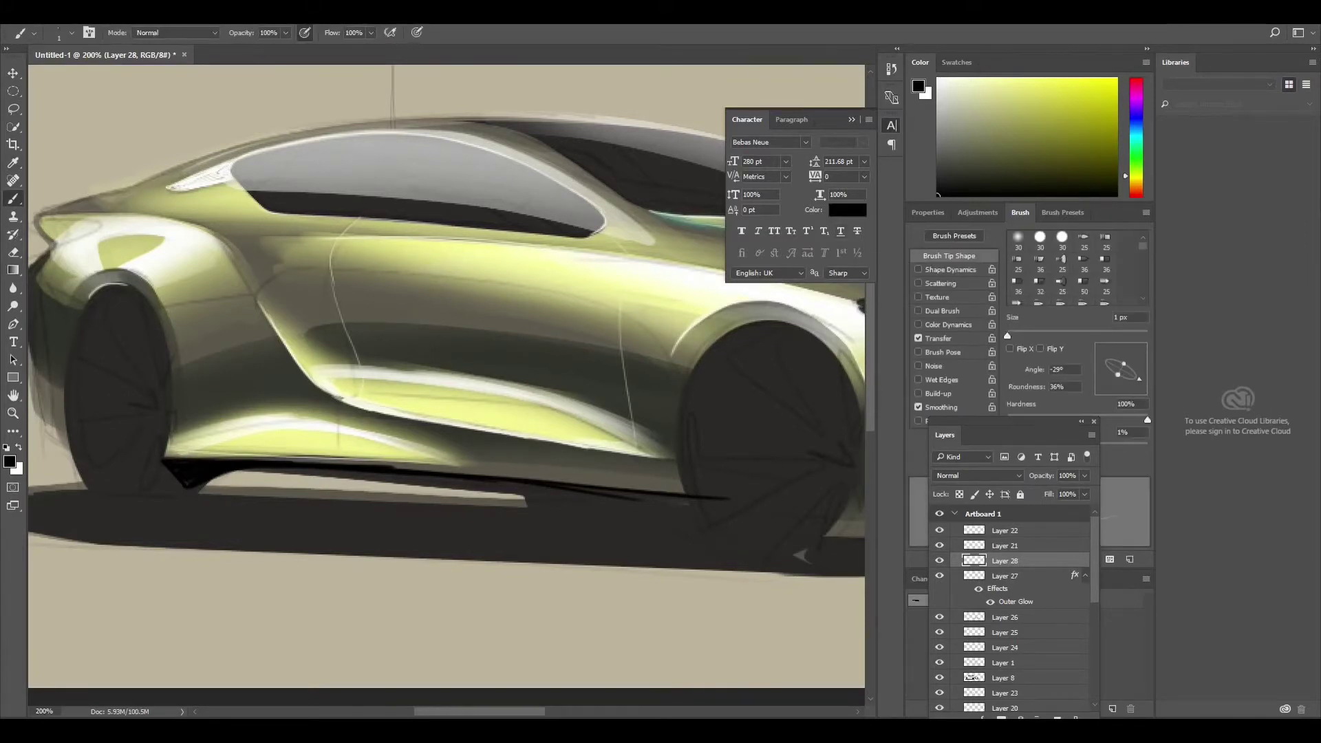
key("bracketright")
key("bracketright")
key("bracketright")
left_click_drag(158, 450, 733, 498)
key("ctrl+minus")
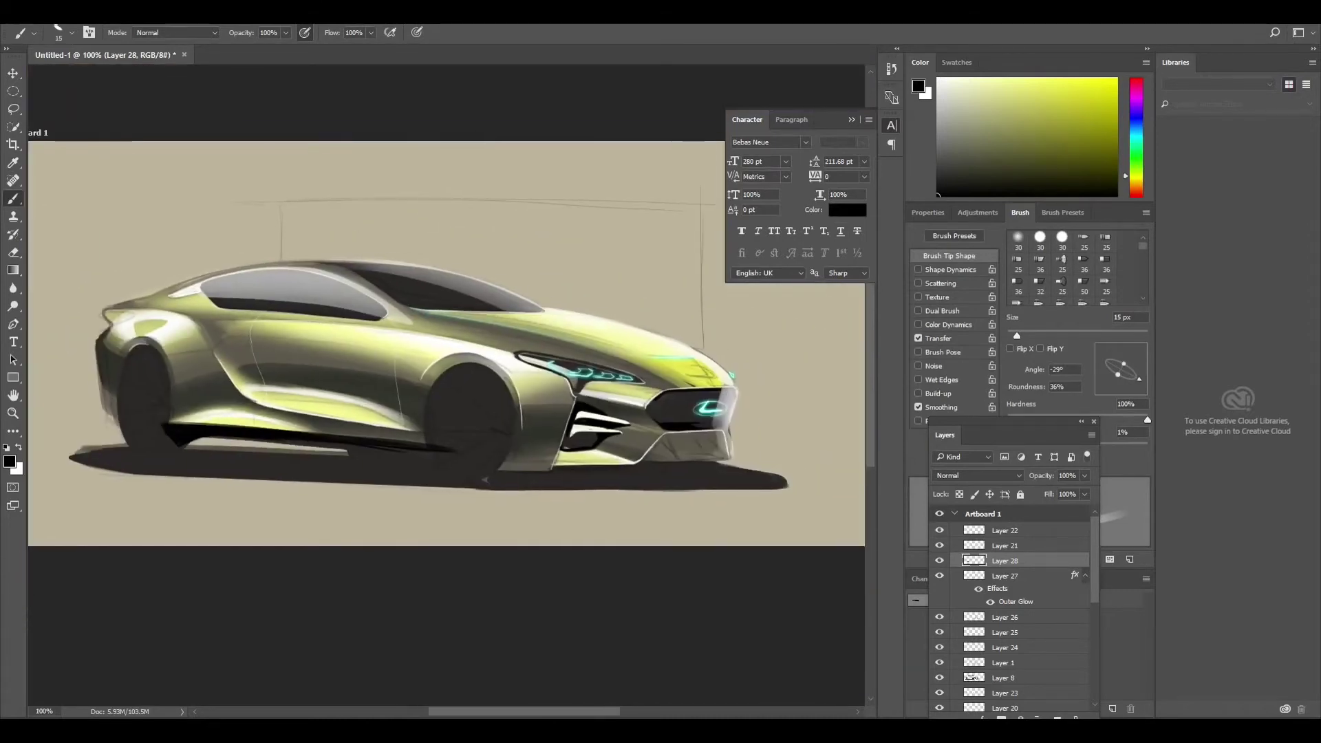
Pick a lighter grey-beige colour and draw light spoke lines in the front wheel
key("ctrl+plus")
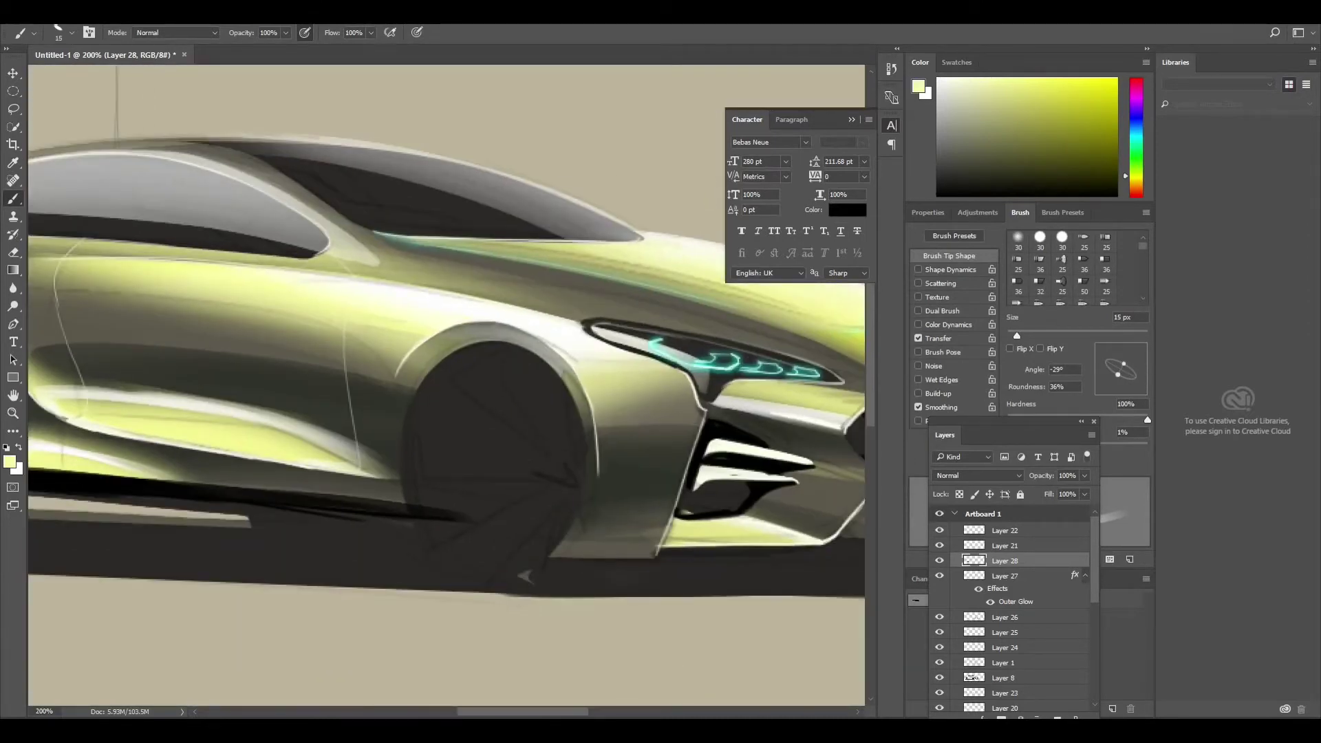
left_click_drag(958, 95, 954, 106)
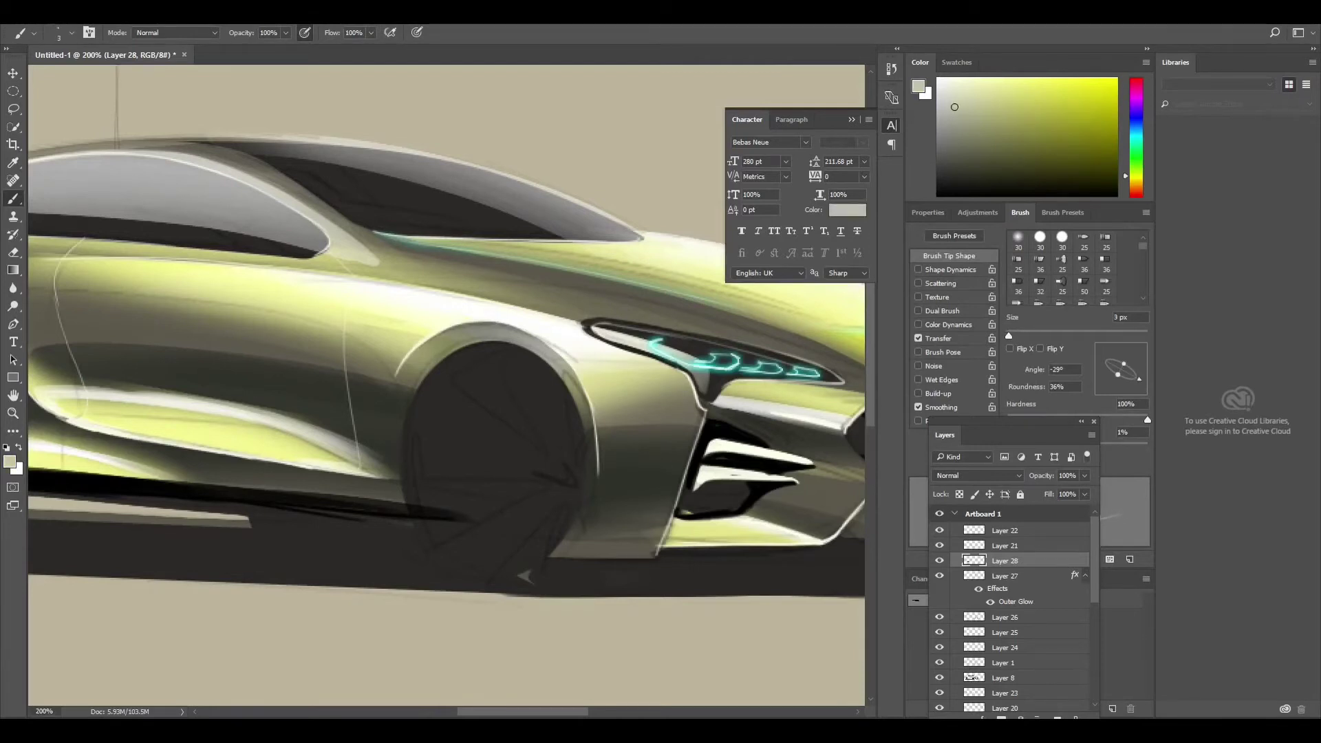
left_click_drag(505, 349, 421, 440)
left_click_drag(503, 352, 504, 440)
left_click_drag(418, 449, 518, 447)
left_click_drag(508, 359, 530, 473)
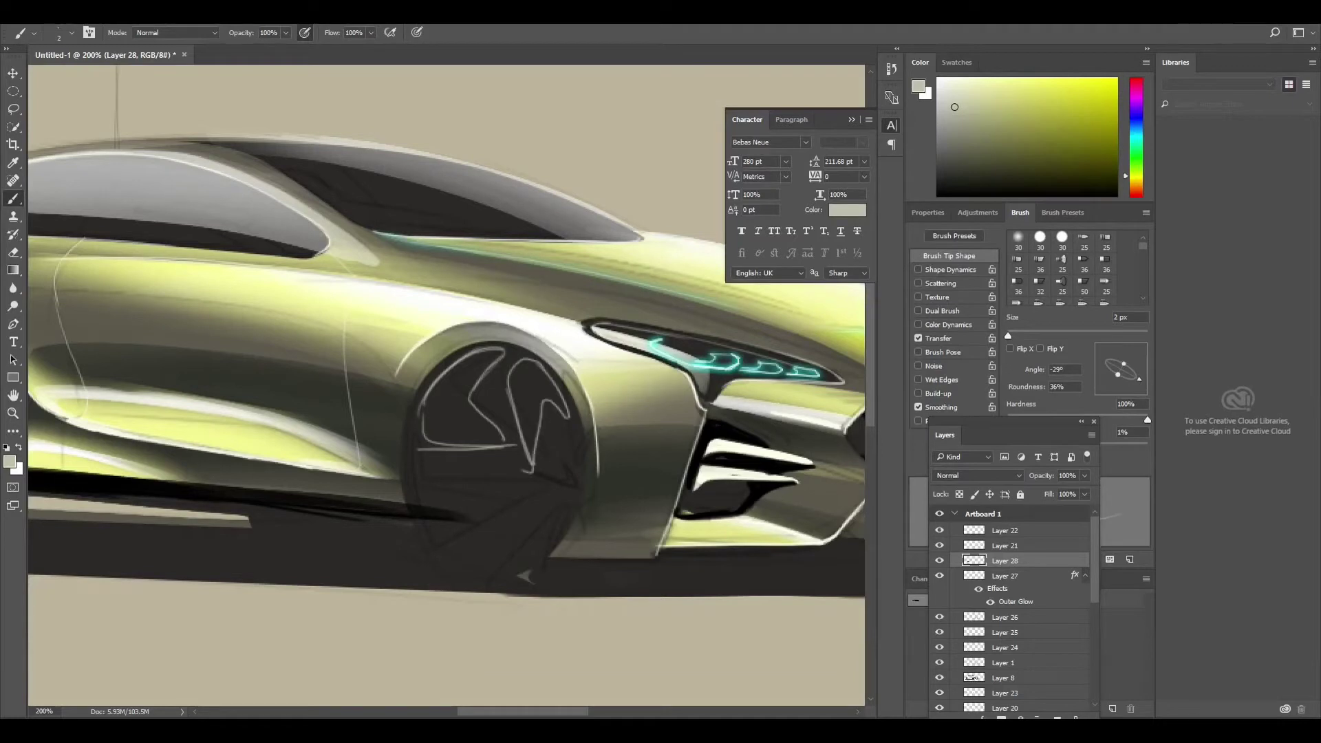
mouse_move(421, 444)
left_mouse_down()
mouse_move(430, 546)
mouse_move(506, 467)
mouse_move(430, 563)
left_mouse_up()
left_click_drag(468, 560, 522, 578)
left_click_drag(558, 523, 471, 581)
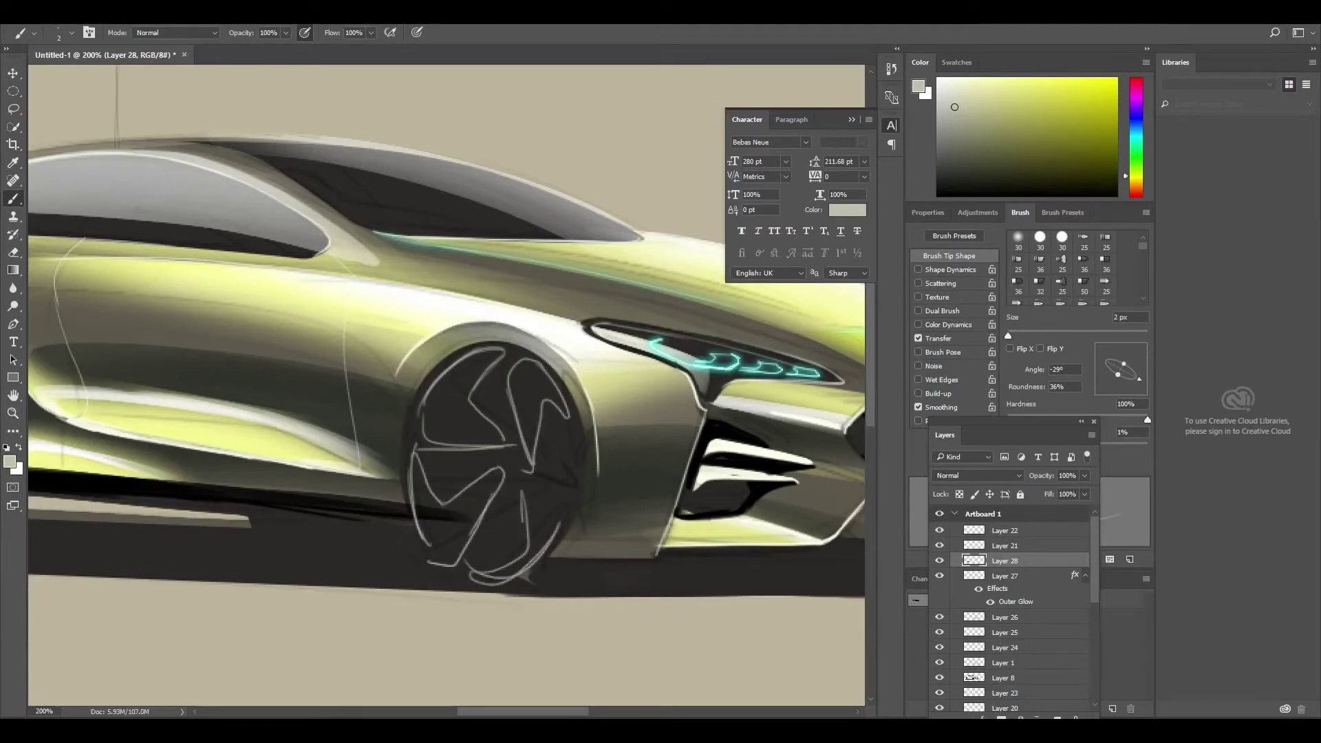
left_click_drag(516, 481, 557, 544)
left_click_drag(578, 434, 565, 506)
left_click_drag(540, 424, 574, 482)
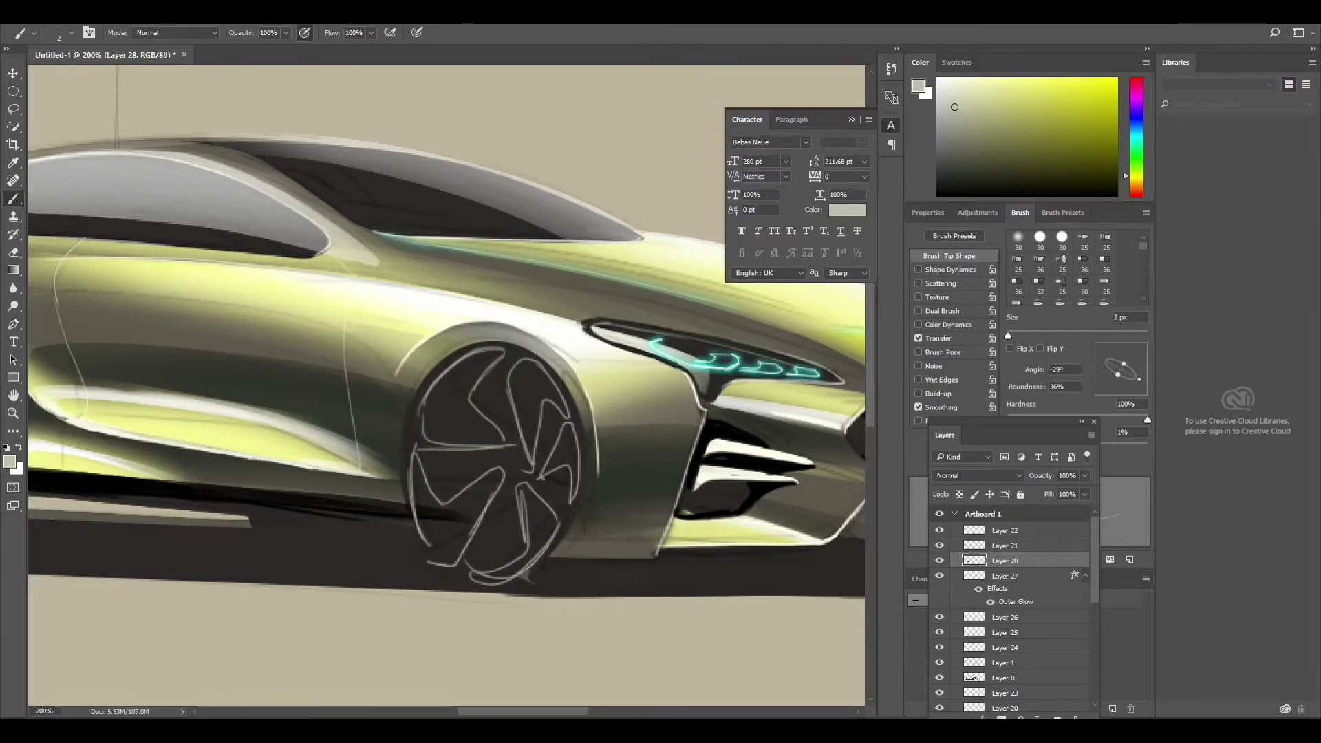
Fill in light spoke strokes across the rear wheel
left_click_drag(413, 344, 756, 286)
left_click_drag(206, 258, 169, 316)
mouse_move(220, 282)
left_mouse_down()
mouse_move(192, 344)
mouse_move(186, 451)
left_mouse_up()
left_click_drag(217, 363, 189, 423)
left_click_drag(208, 417, 243, 458)
left_click_drag(227, 363, 233, 430)
left_click_drag(231, 431, 217, 457)
left_click_drag(255, 349, 227, 392)
left_click_drag(256, 301, 247, 389)
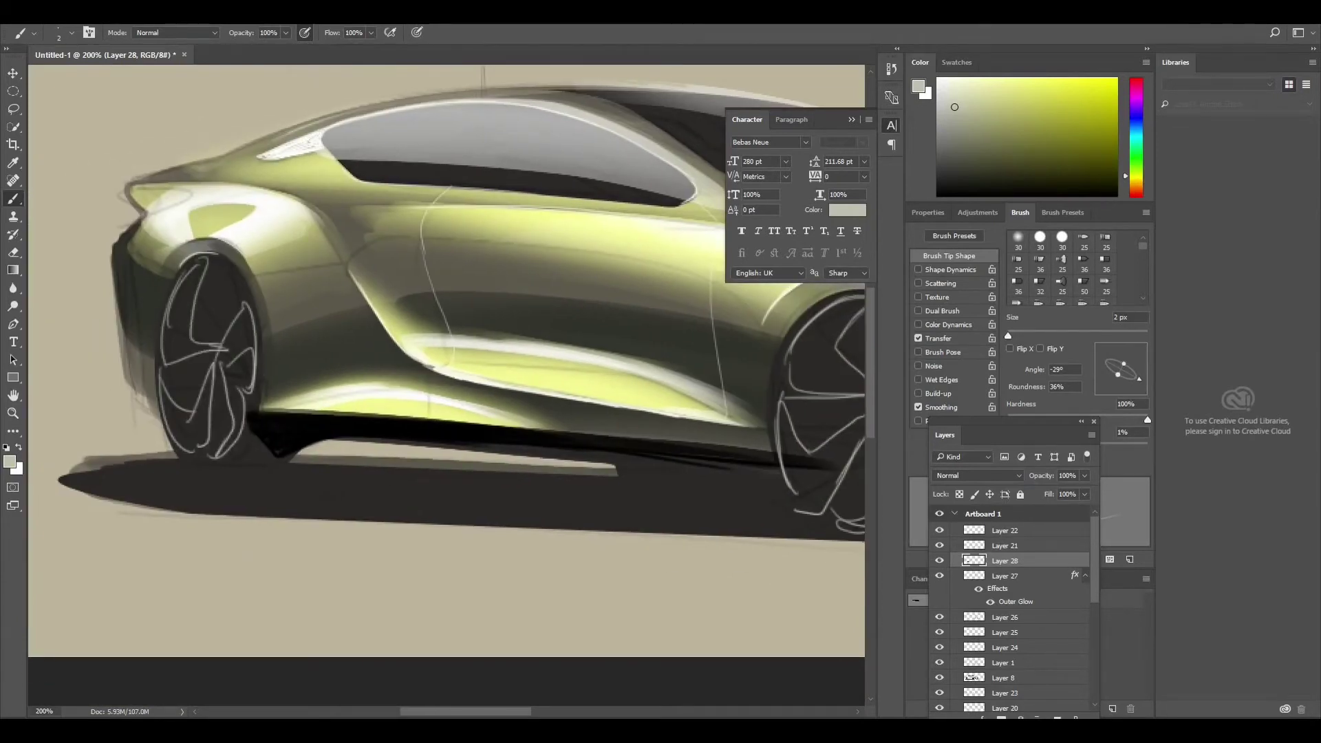
left_click_drag(238, 256, 194, 329)
left_click_drag(220, 292, 225, 335)
Draw a light line along the side sill
left_click_drag(481, 344, 389, 320)
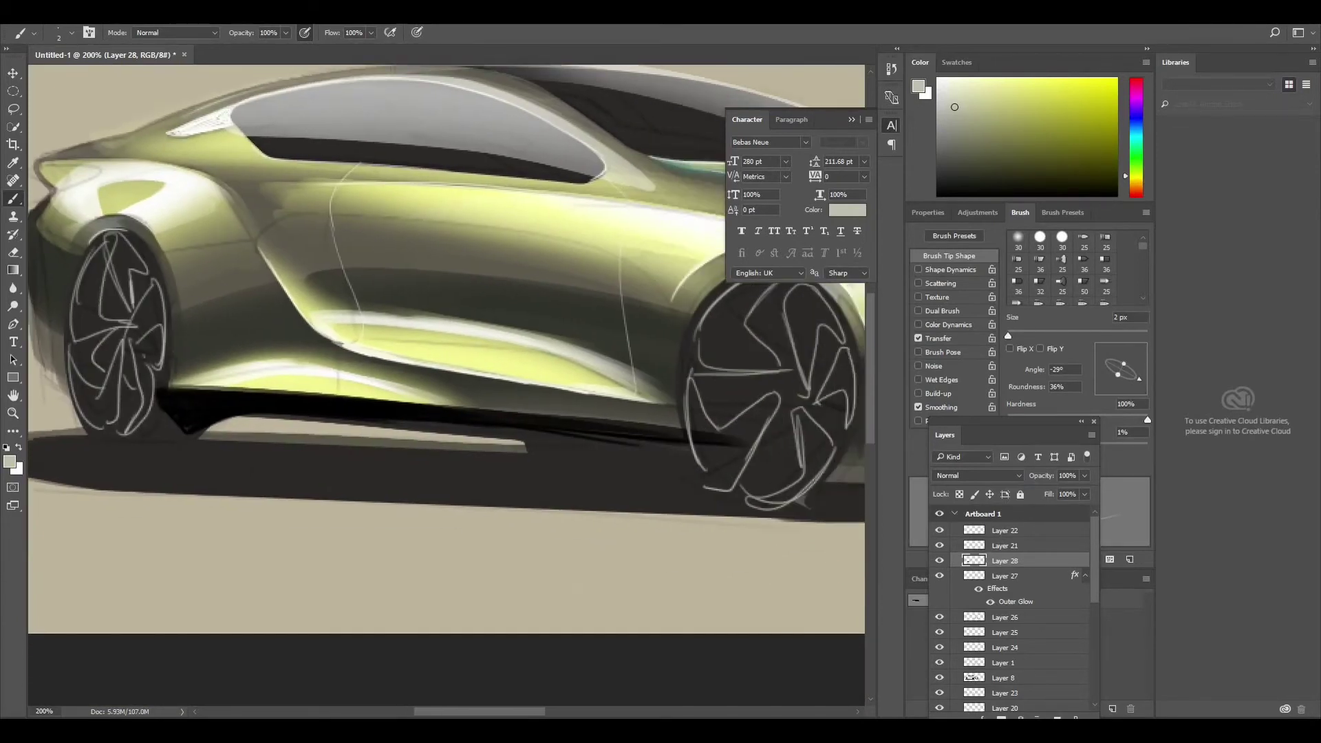
mouse_move(482, 345)
left_mouse_down()
mouse_move(227, 241)
mouse_move(544, 288)
left_mouse_up()
mouse_move(264, 375)
left_mouse_down()
mouse_move(454, 364)
mouse_move(626, 386)
mouse_move(757, 382)
mouse_move(592, 399)
left_mouse_up()
left_click_drag(482, 344, 90, 286)
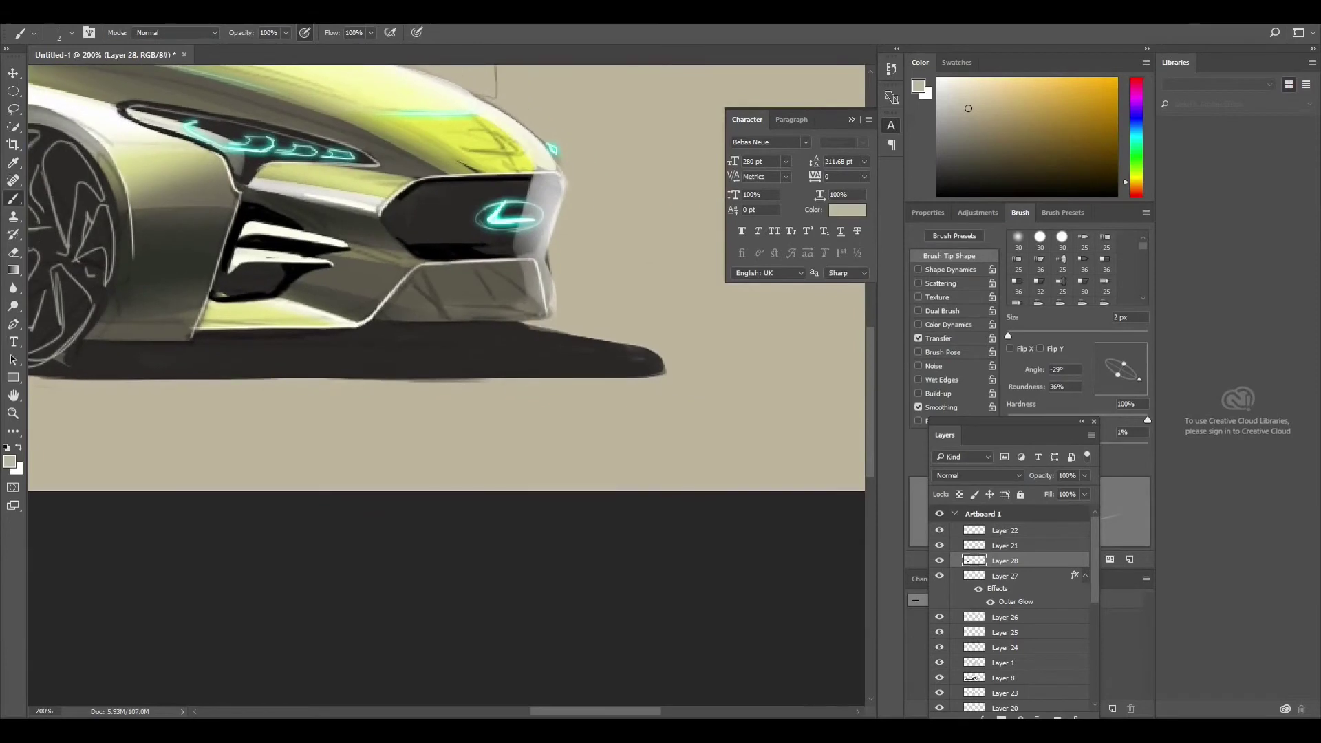
Paint near-black 9 px strokes along the lower bumper opening's top, bottom and left edges
mouse_move(1136, 182)
left_mouse_down()
mouse_move(1137, 119)
mouse_move(1136, 159)
left_mouse_up()
left_click(1010, 111)
left_click(966, 159)
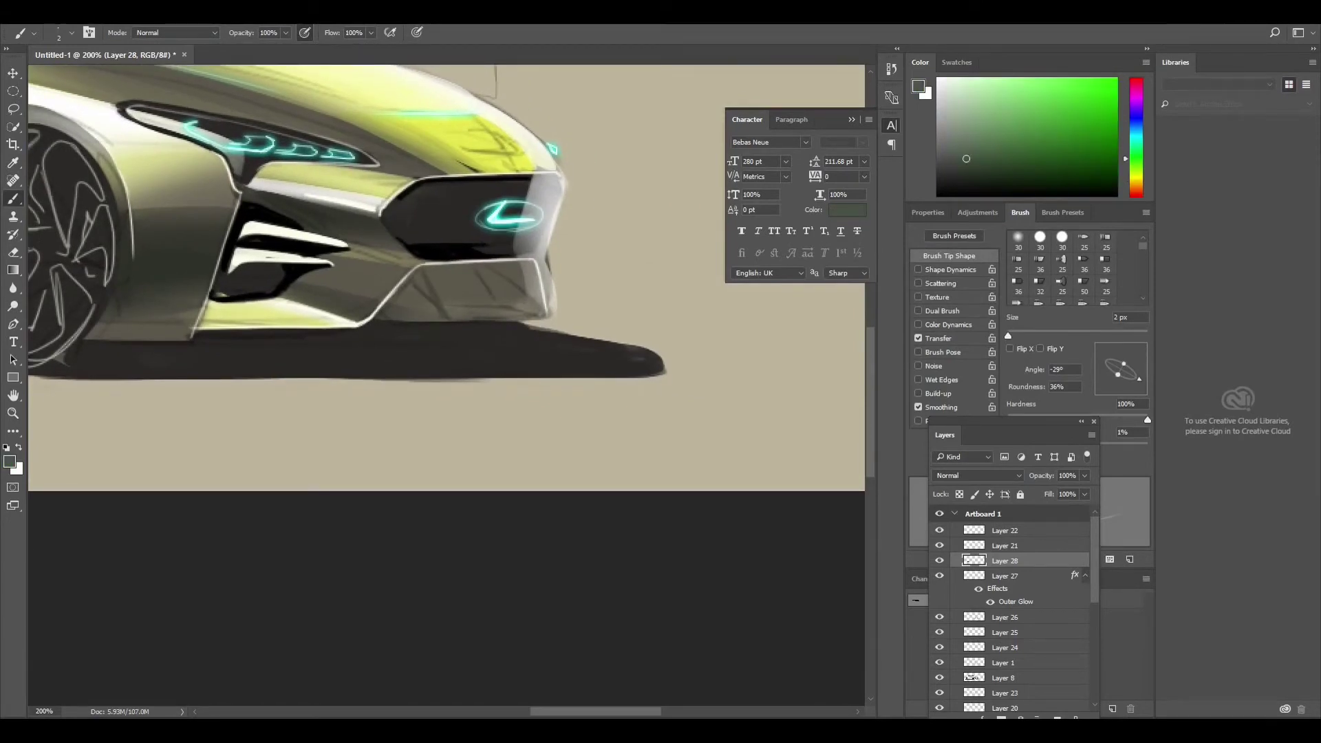
key("bracketright")
key("bracketright")
key("bracketright")
left_click(943, 190)
left_click_drag(387, 318, 426, 270)
mouse_move(423, 272)
left_mouse_down()
mouse_move(460, 316)
mouse_move(518, 270)
mouse_move(544, 316)
mouse_move(530, 303)
mouse_move(399, 313)
mouse_move(451, 313)
left_mouse_up()
left_click_drag(541, 319, 366, 323)
On new layers, paint a light grey line along the opening's bottom and darker grey inside it
left_click(946, 142)
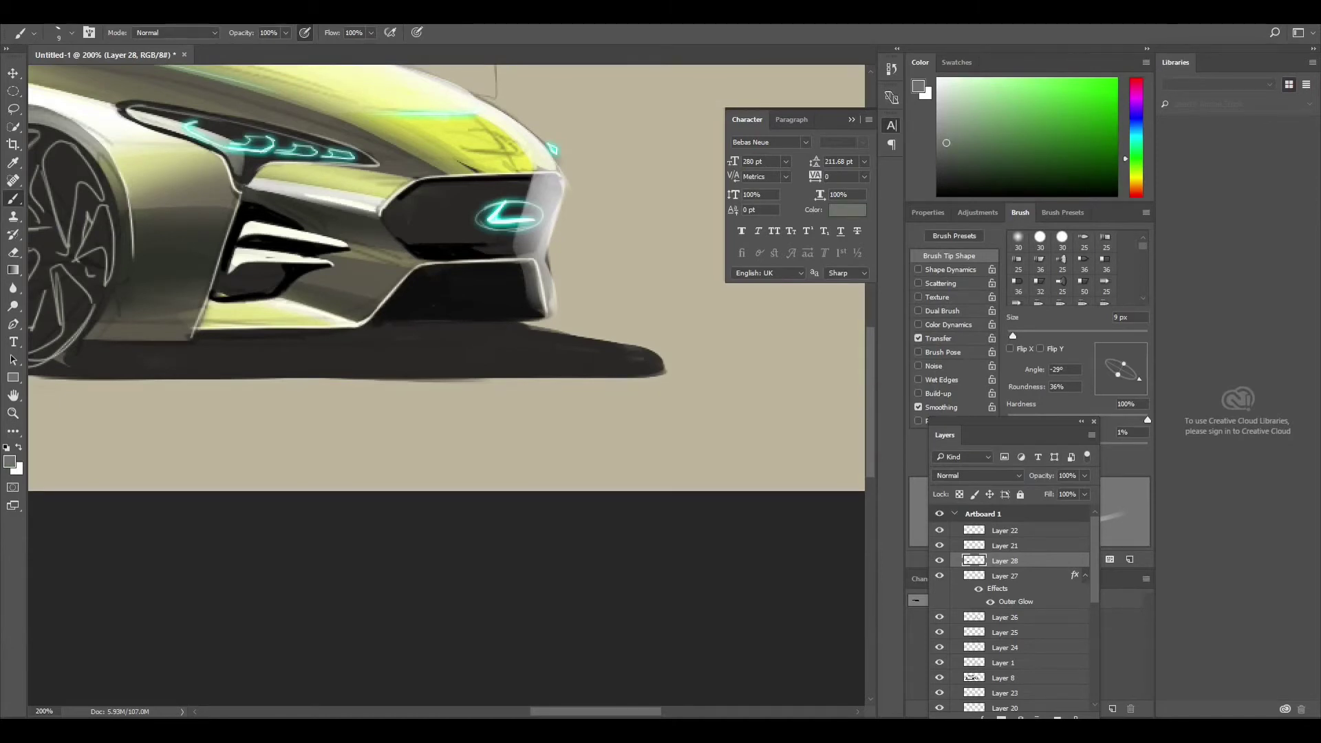
key("ctrl+shift+alt+n")
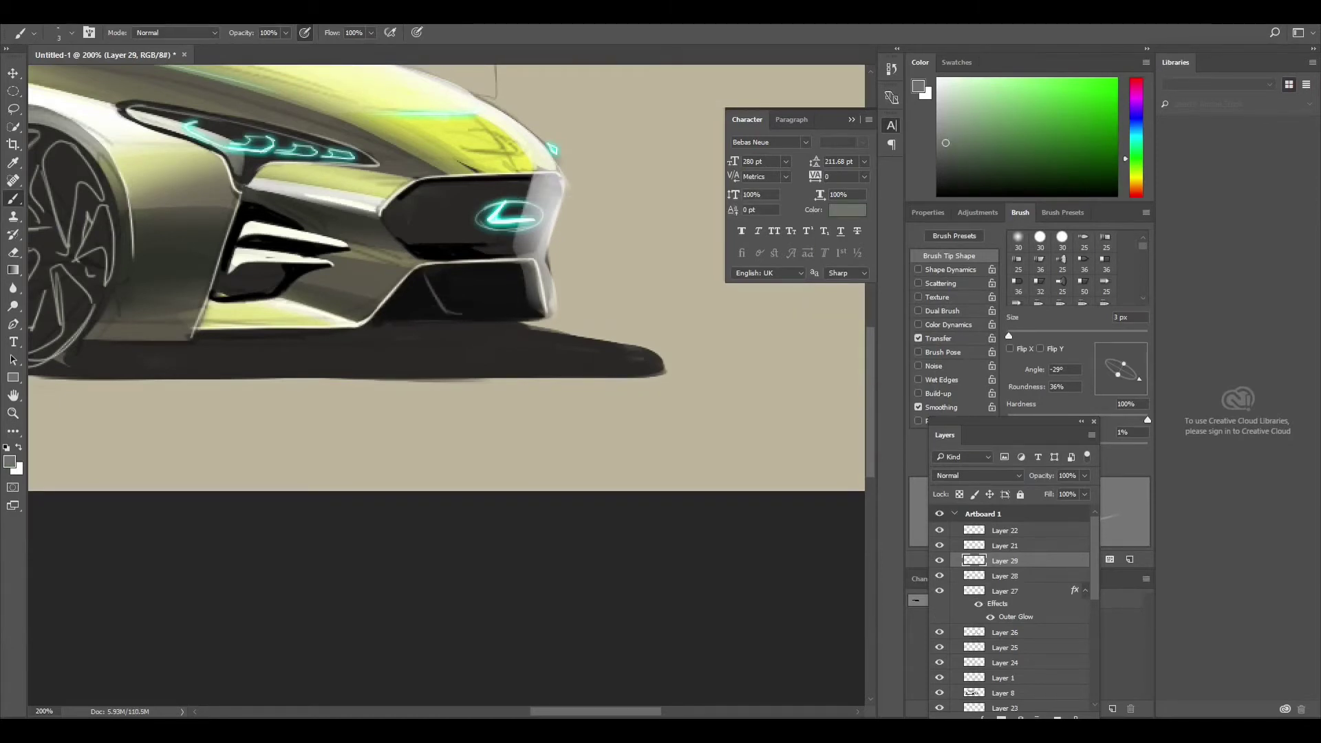
key("bracketright")
left_click_drag(440, 302, 526, 315)
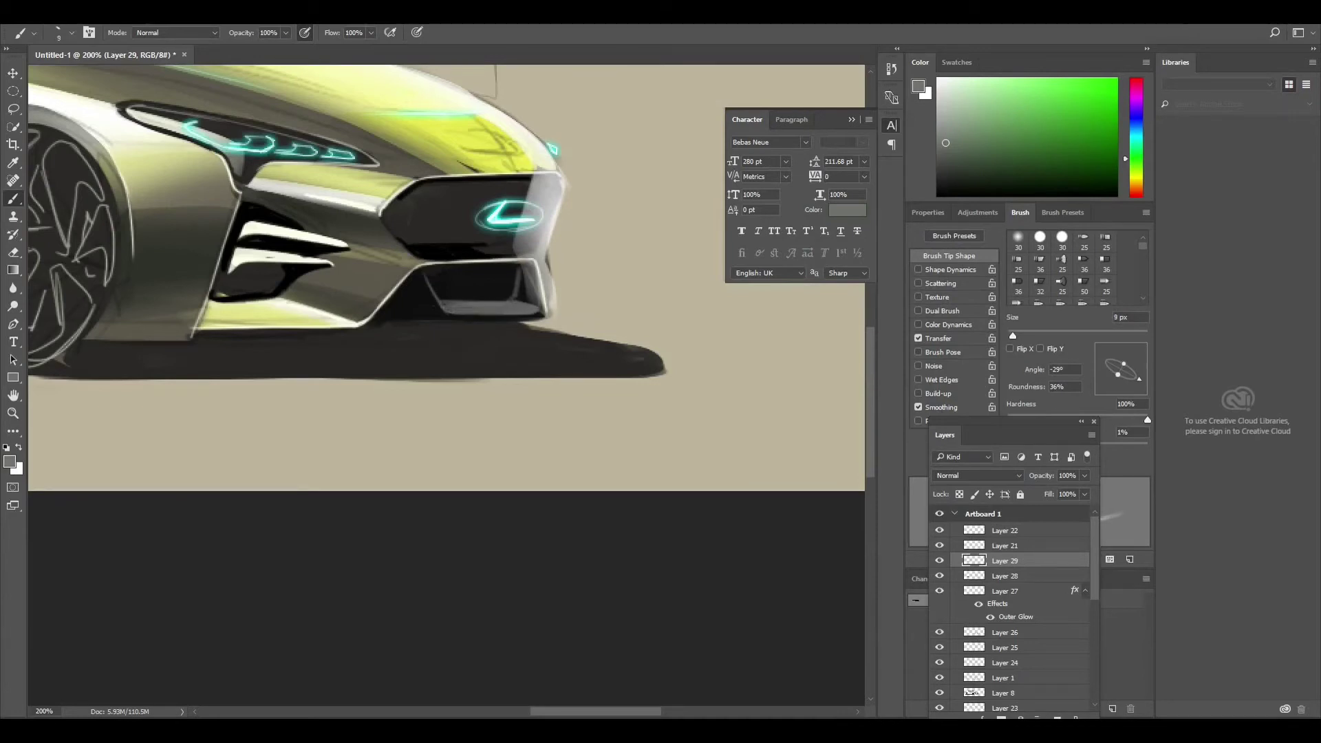
key("ctrl+shift+alt+n")
left_click(413, 293, "alt")
left_click_drag(386, 317, 441, 272)
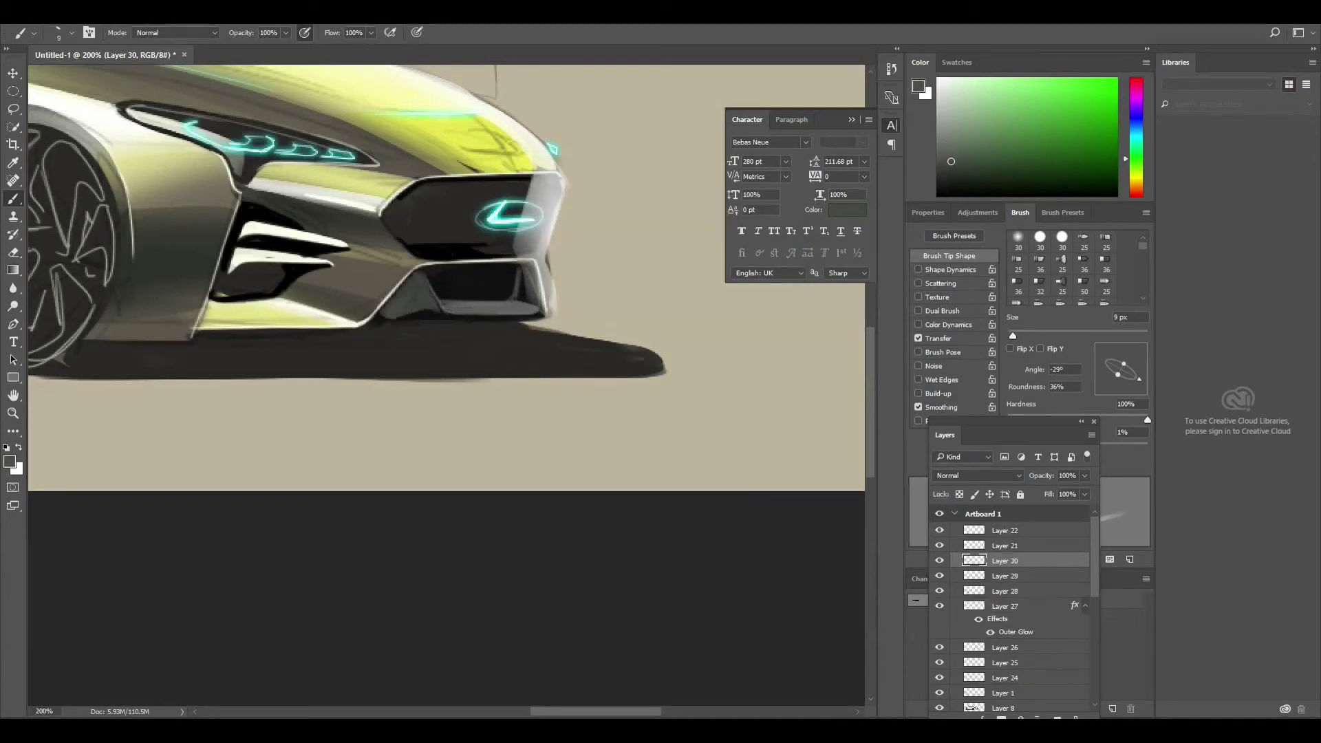
Draw a thin 2 px black line under the bumper
key("e")
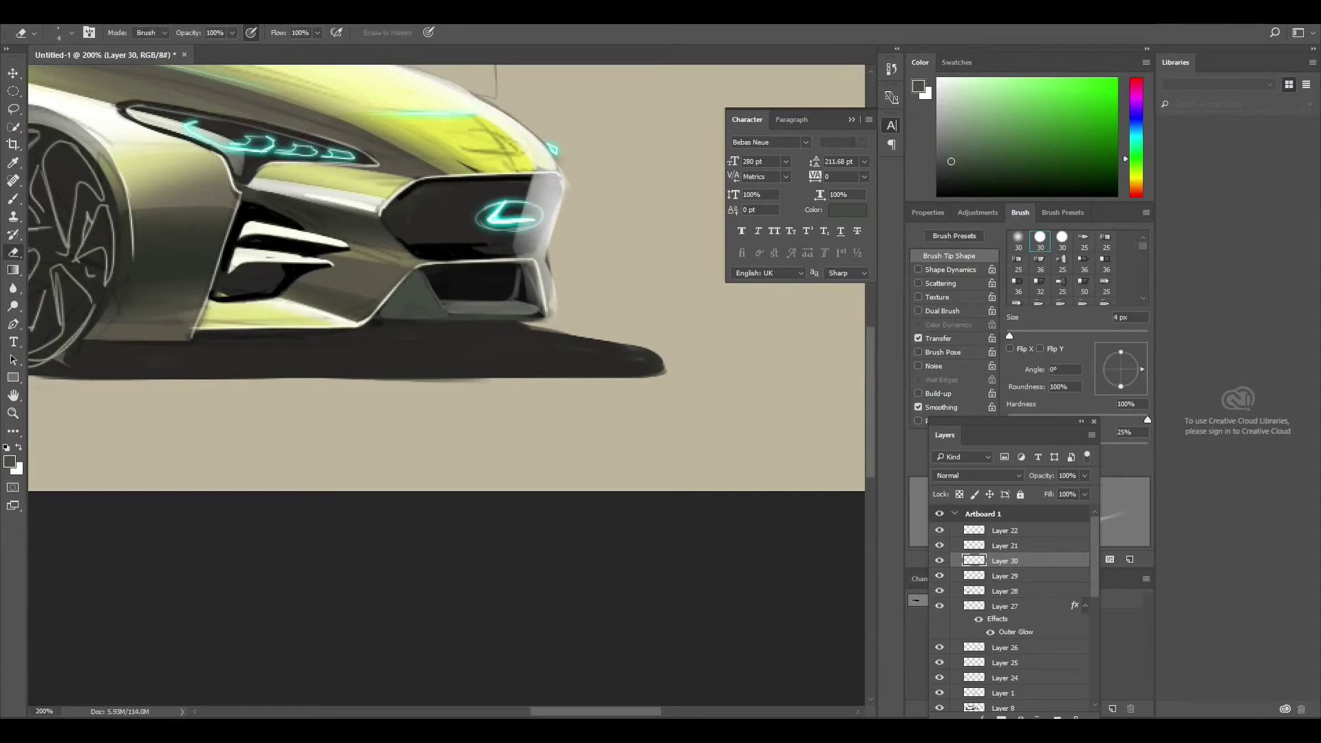
key("b")
key("d")
key("bracketleft")
key("bracketleft")
key("bracketleft")
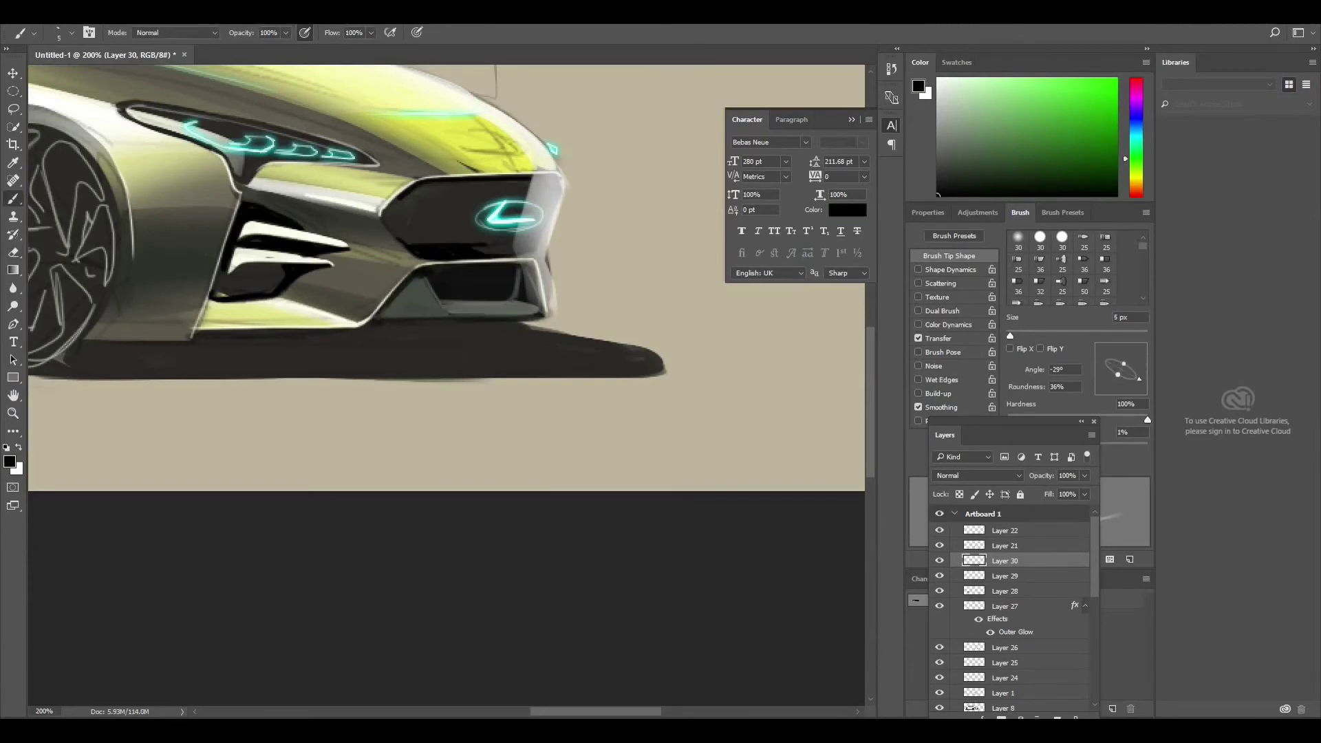
left_click_drag(407, 321, 516, 315)
Add a new highlight layer and set up a 7 px black brush
left_click(462, 318, "alt")
key("ctrl+shift+n")
key("Return")
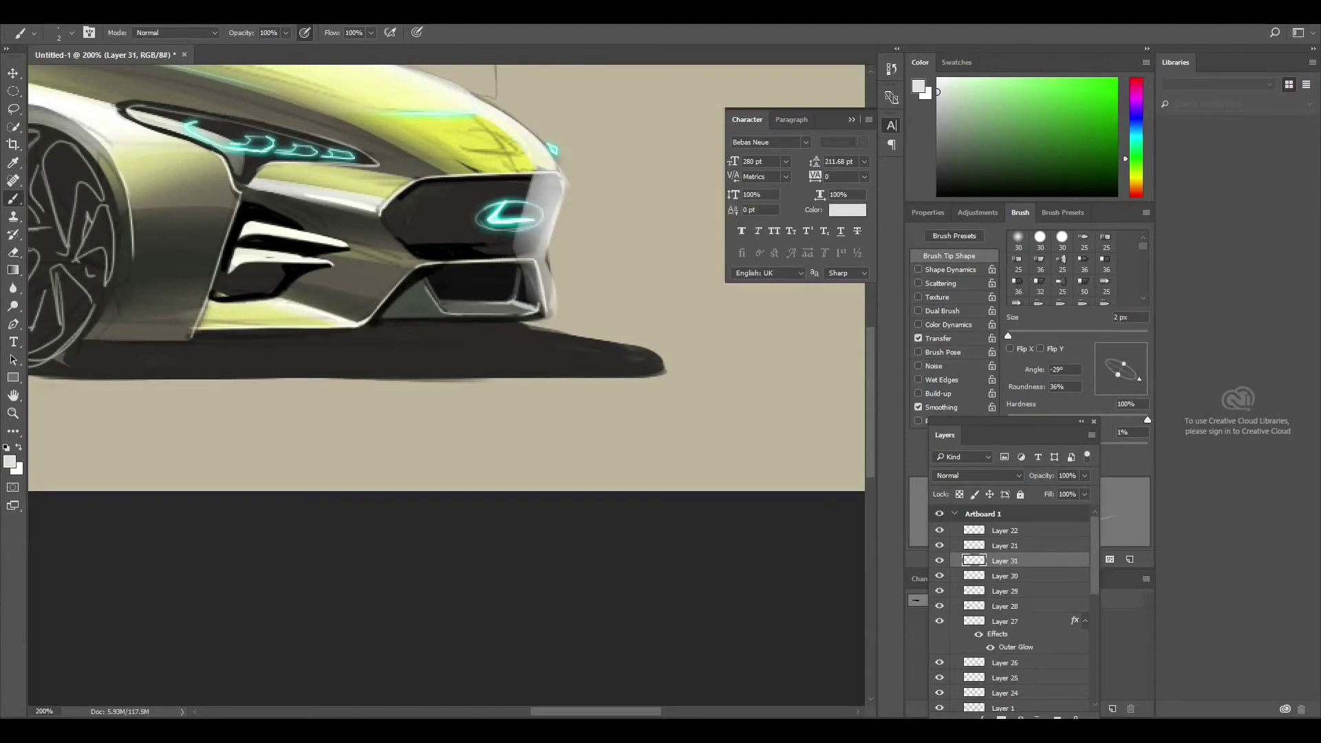
key("d")
key("bracketright")
key("bracketright")
key("bracketright")
Select the construction-line Layer 1 and fade it to 24% opacity
key("ctrl+0")
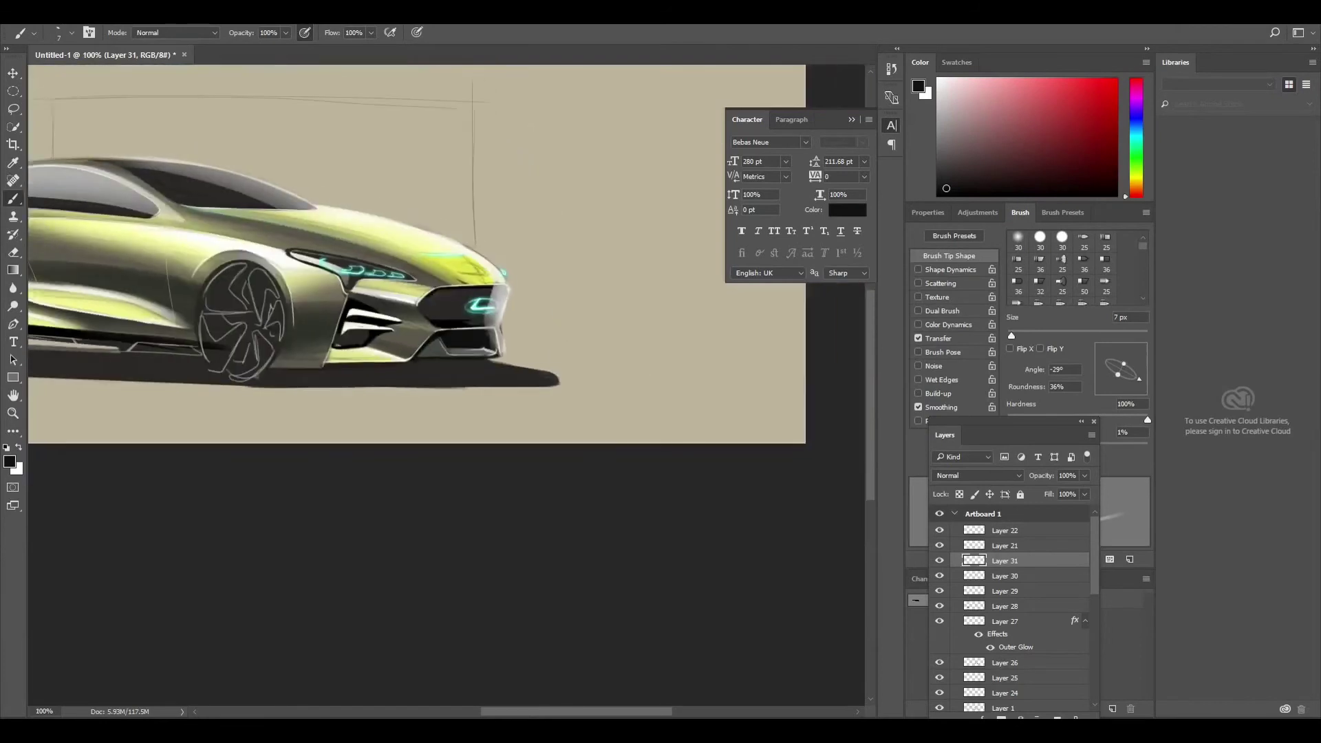
left_click_drag(413, 395, 461, 410)
key("v")
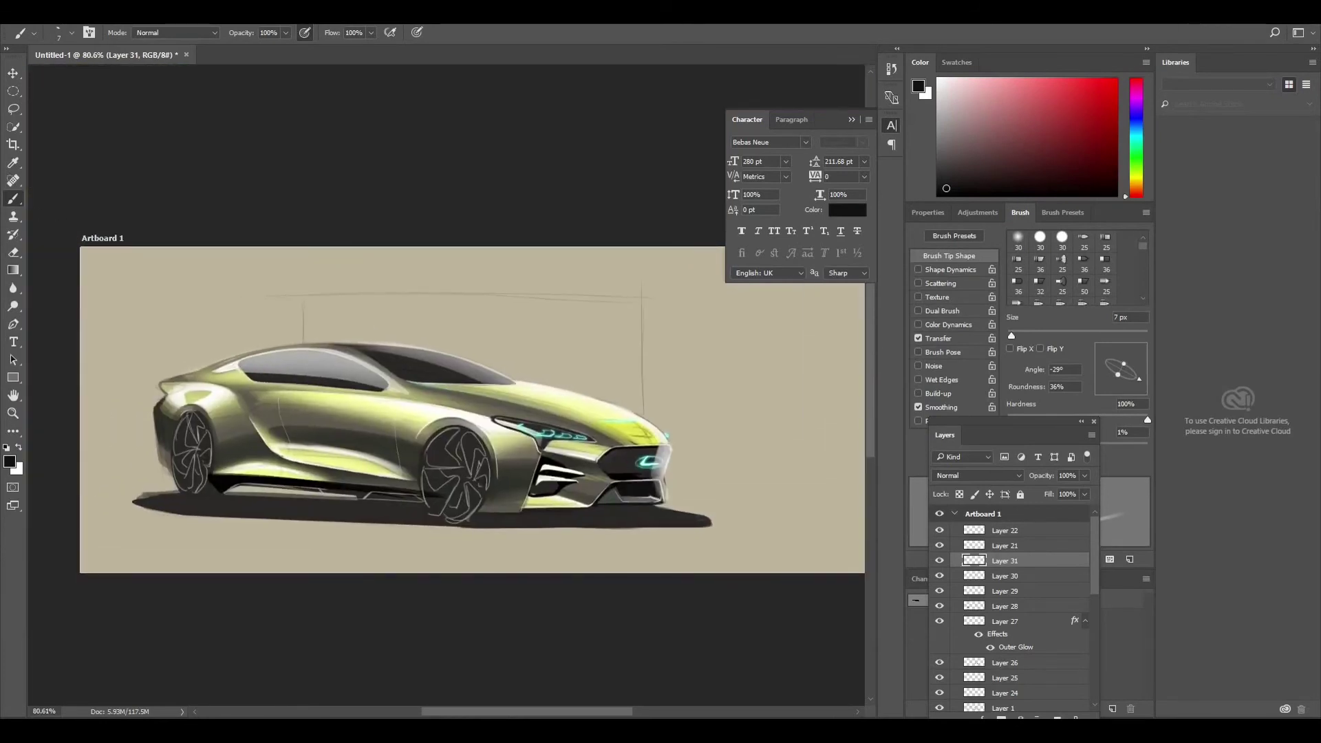
right_click(644, 330)
left_click(682, 372)
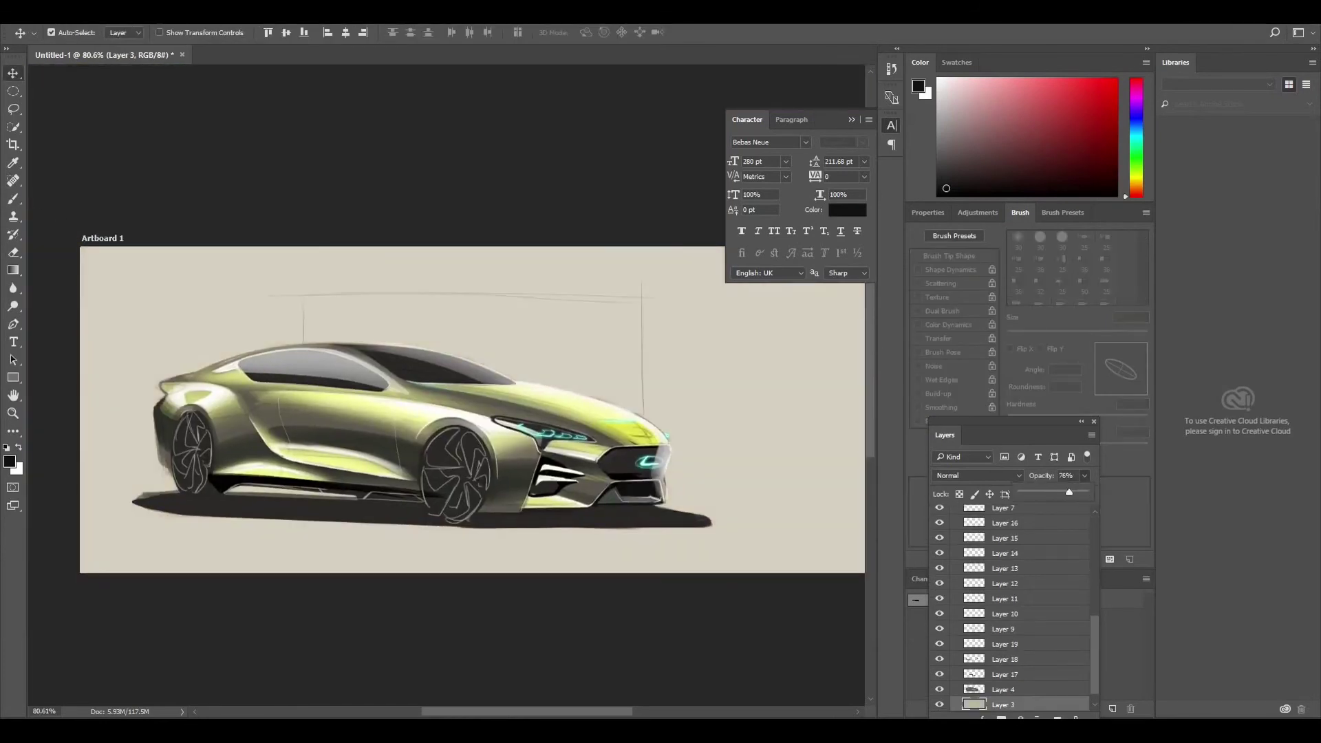
key("alt+bracketright")
key("alt+bracketright")
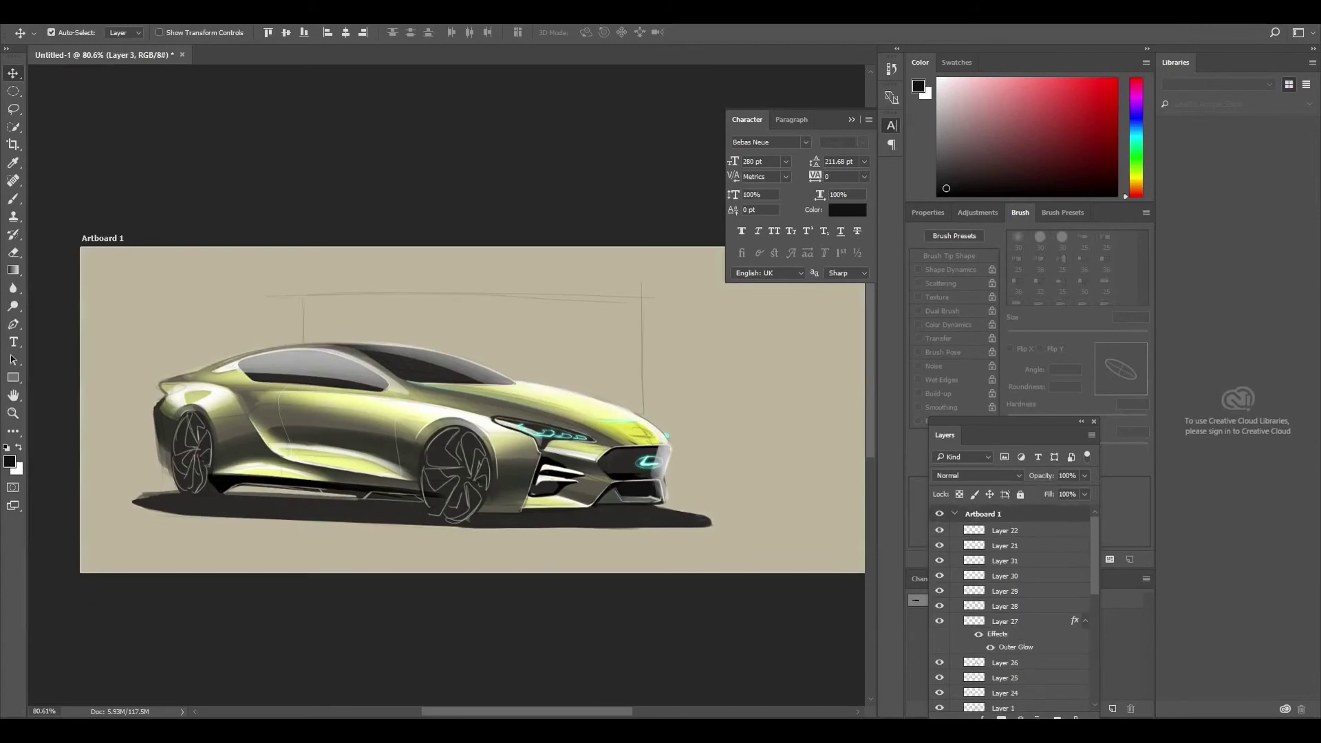
key("alt+bracketright")
key("2")
key("4")
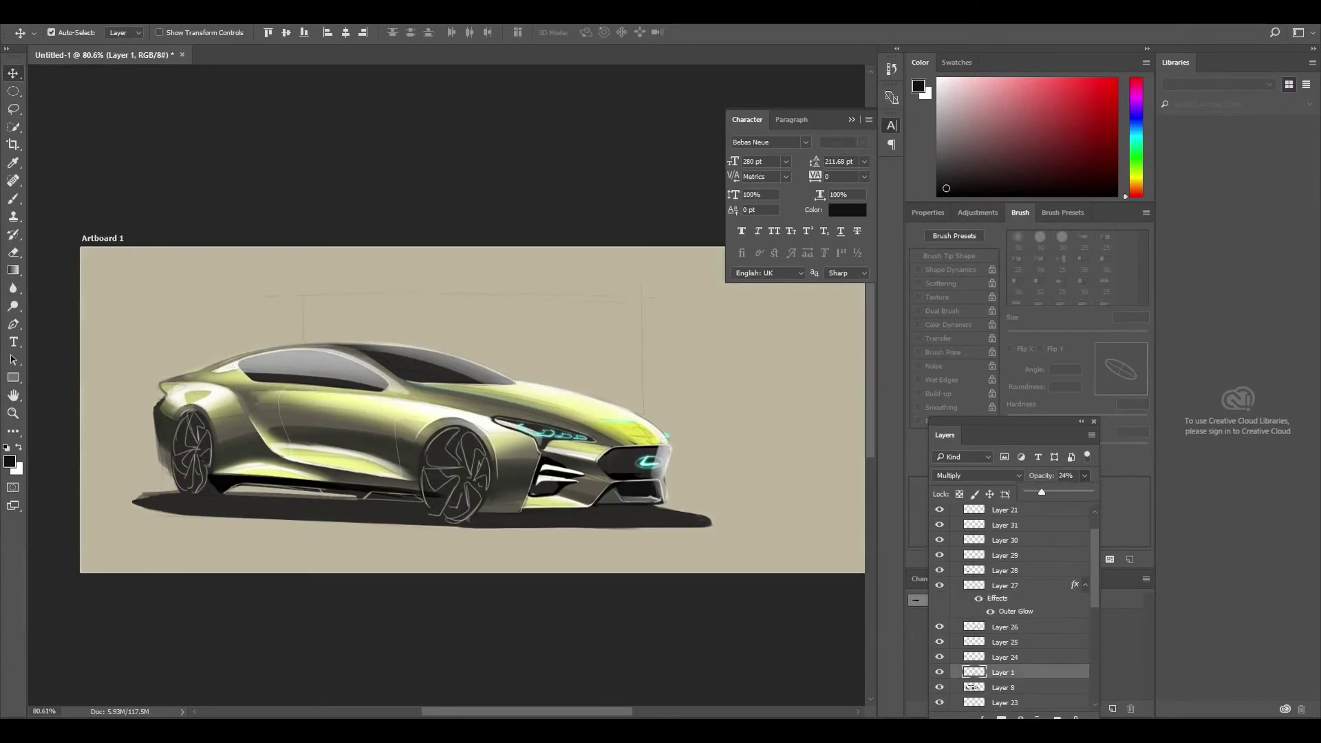
Flatten the image and mark a crop area around the beige image
right_click(1018, 672)
left_click(1053, 618)
key("c")
mouse_move(134, 320)
left_mouse_down()
mouse_move(202, 383)
mouse_move(863, 572)
left_mouse_up()
Apply the crop, then duplicate the flattened layer and flip the copy horizontally
key("Return")
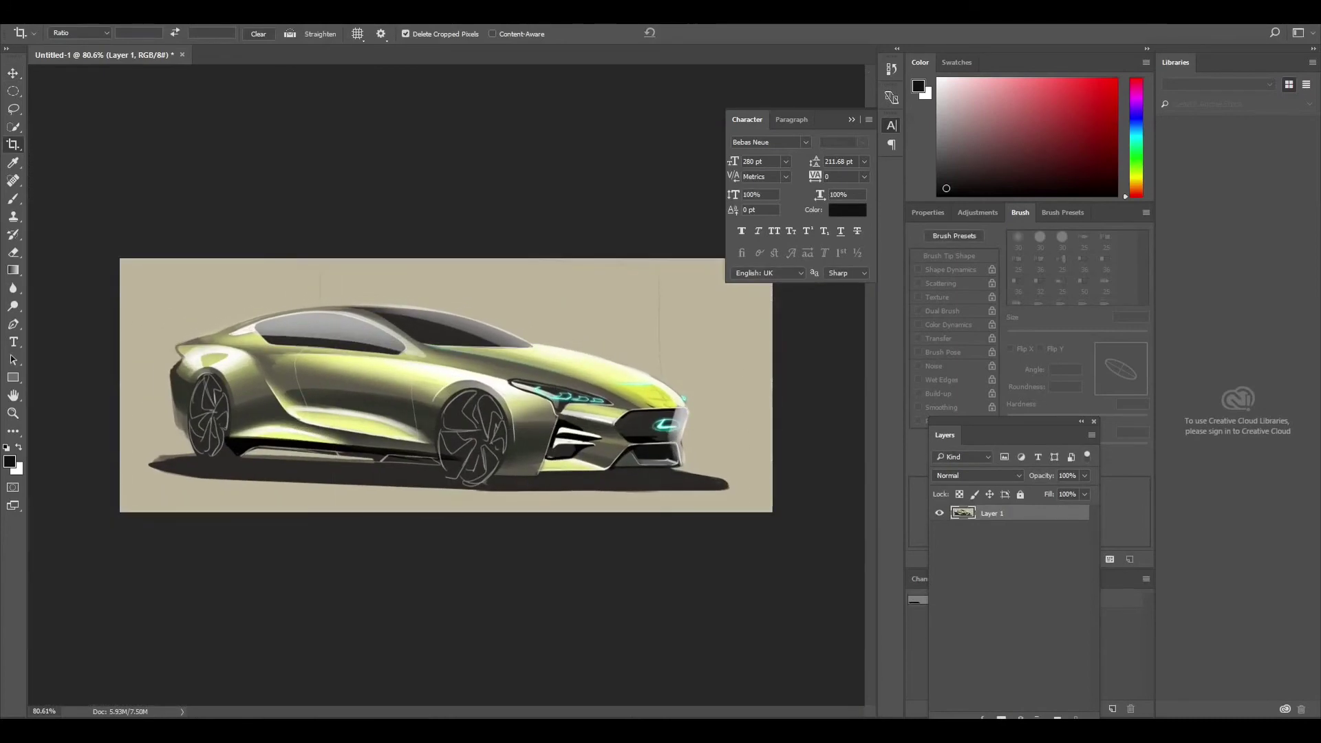
key("z")
left_click_drag(413, 379, 482, 378)
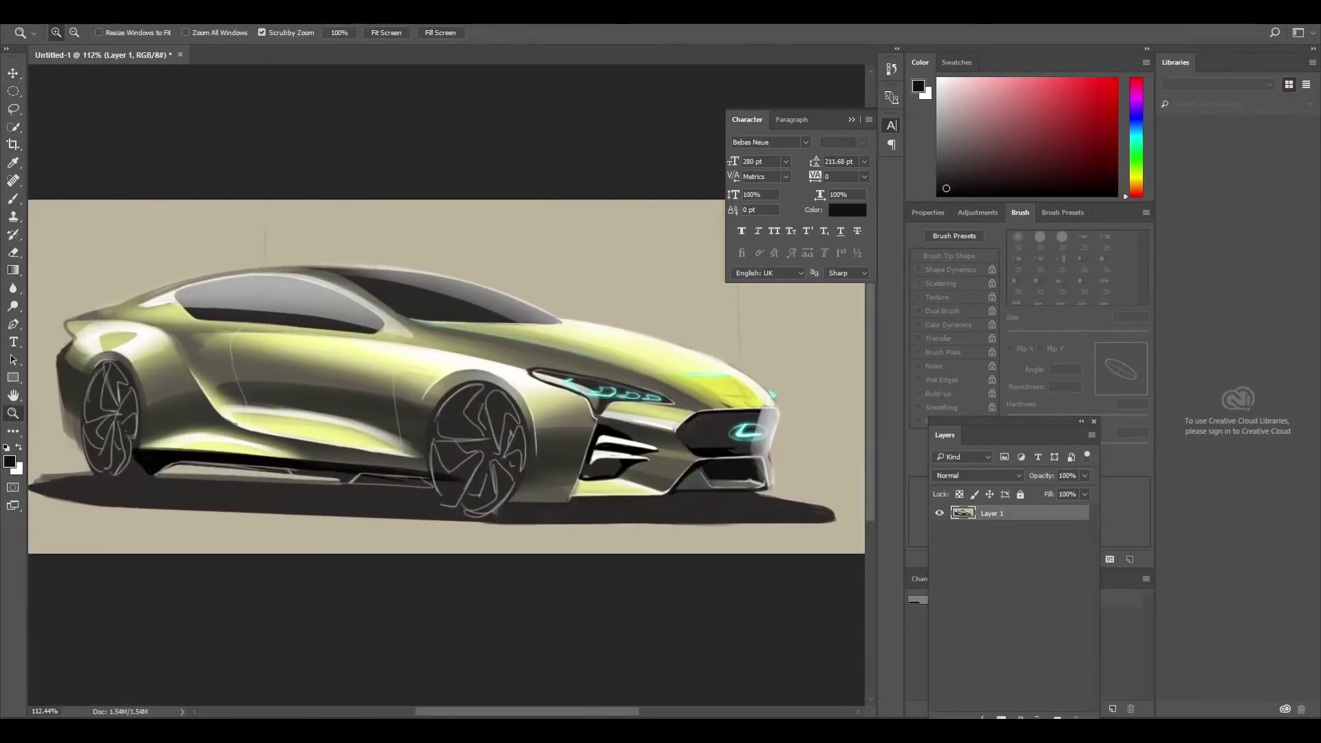
key("ctrl+j")
key("ctrl+t")
right_click(499, 409)
left_click(550, 618)
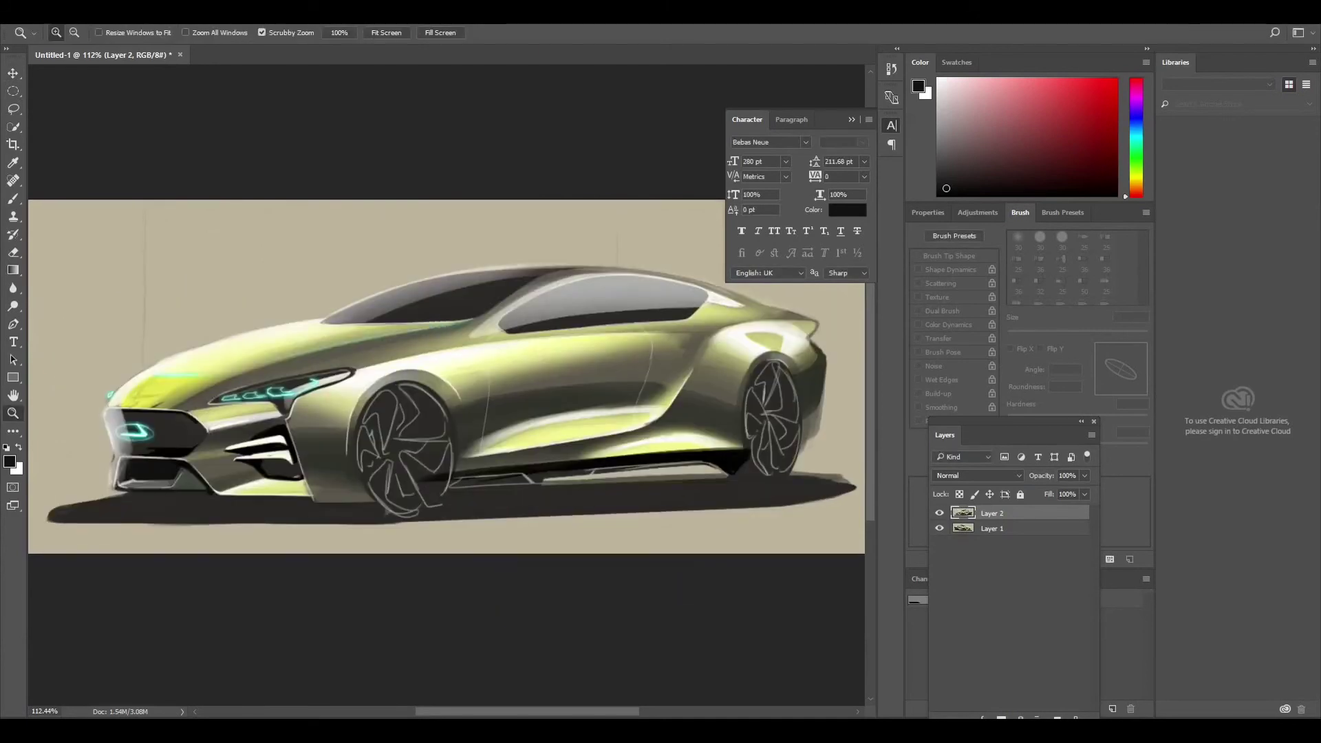
key("Return")
key("ctrl+1")
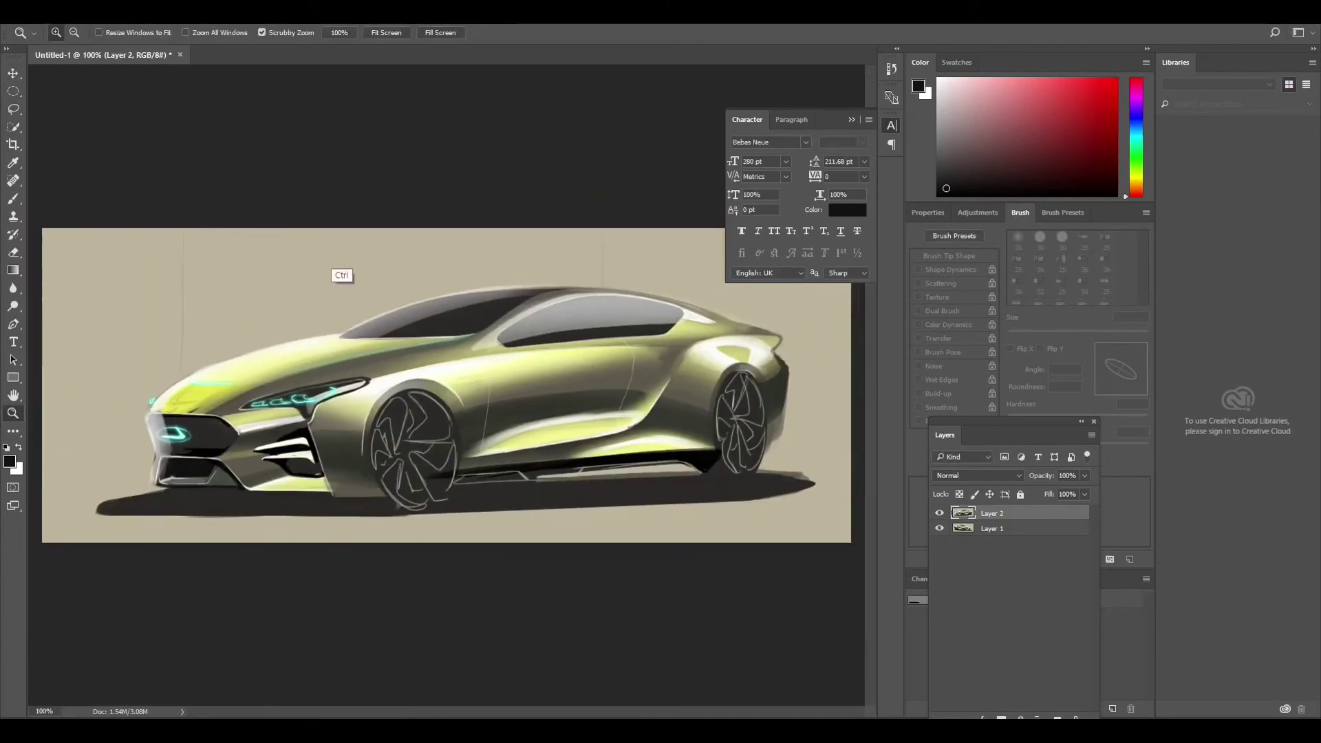
Duplicate the flipped layer, enter Levels inputs 48 and 1.09, then hide the copies
key("ctrl+j")
key("ctrl+l")
type("23")
left_click_drag(591, 156, 604, 498)
type("48")
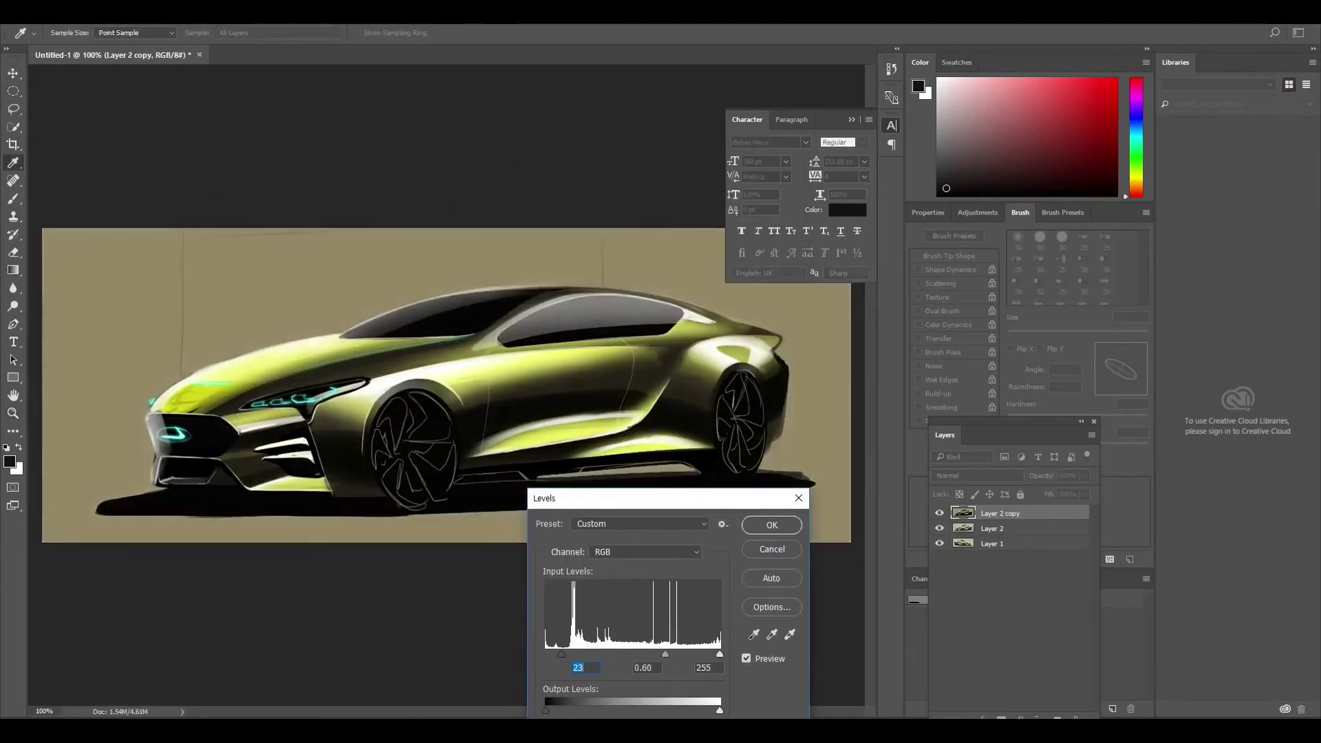
key("Tab")
type("1.09")
key("Tab")
key("Escape")
key("z")
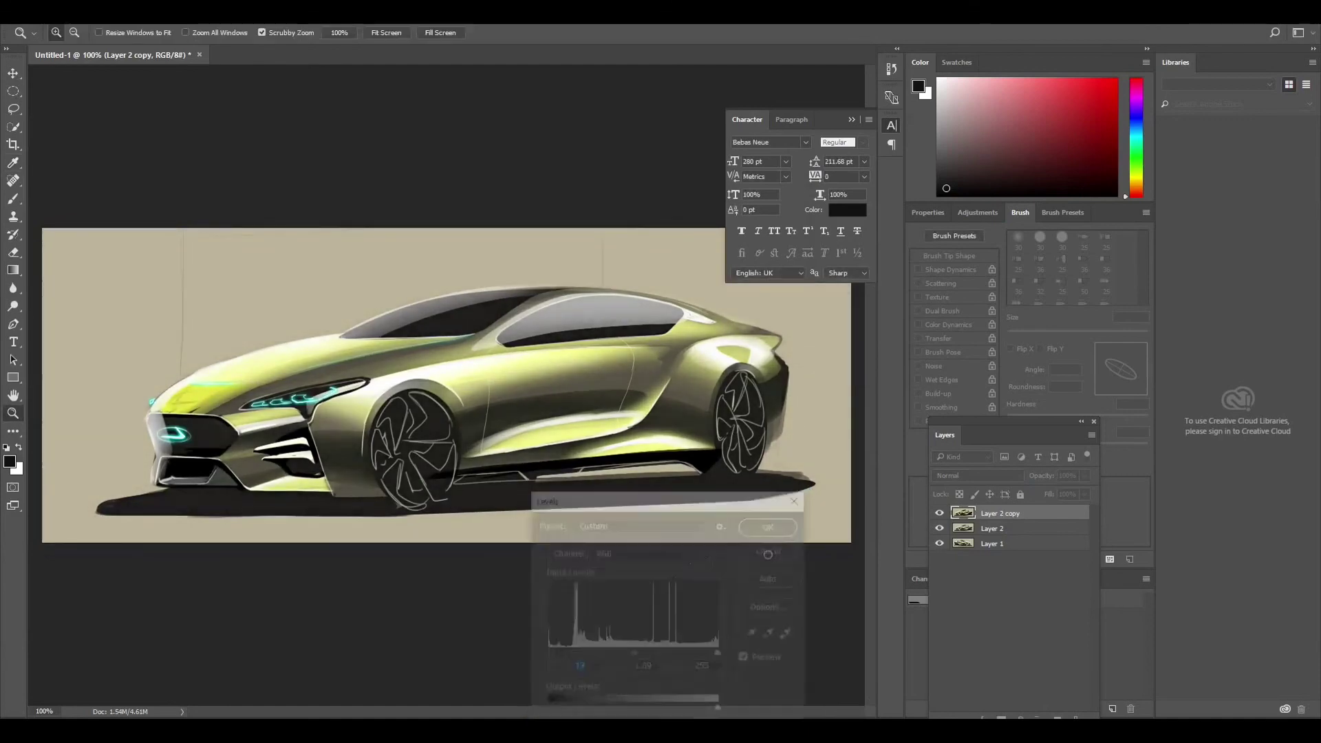
left_click(939, 543, "alt")
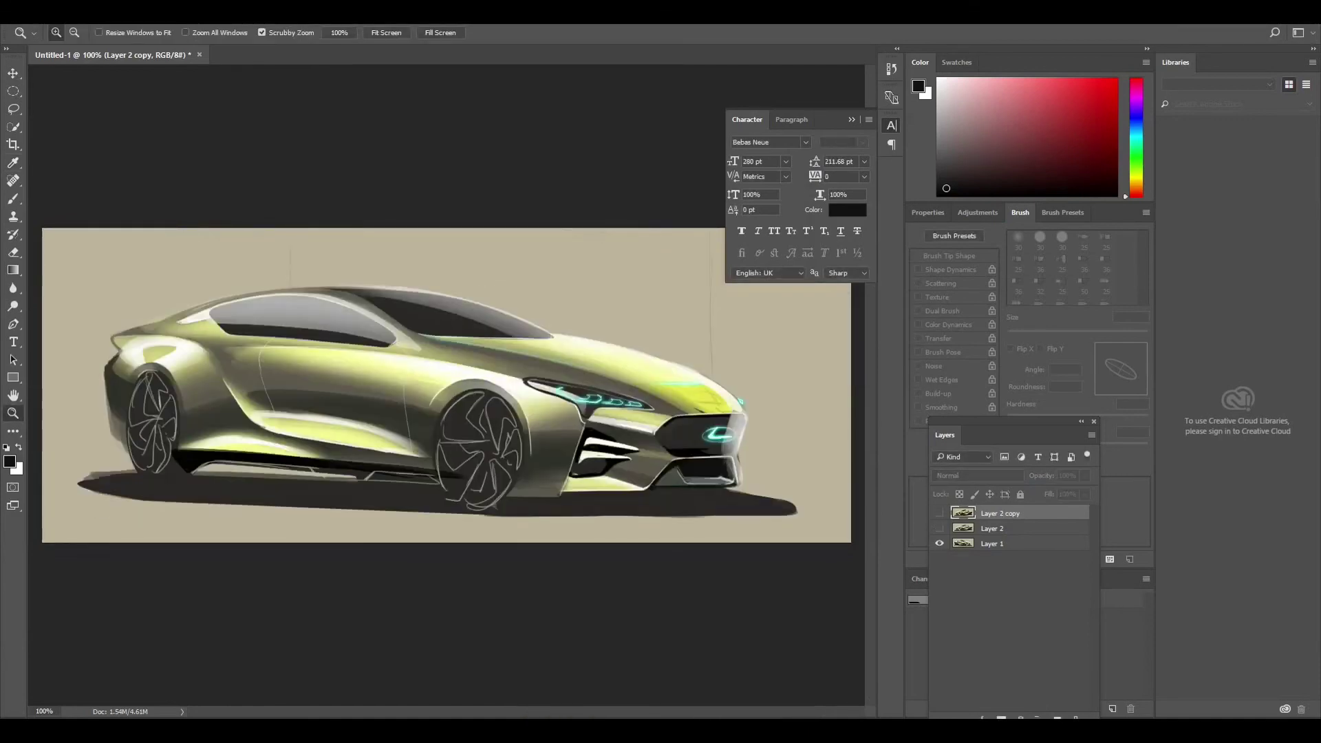